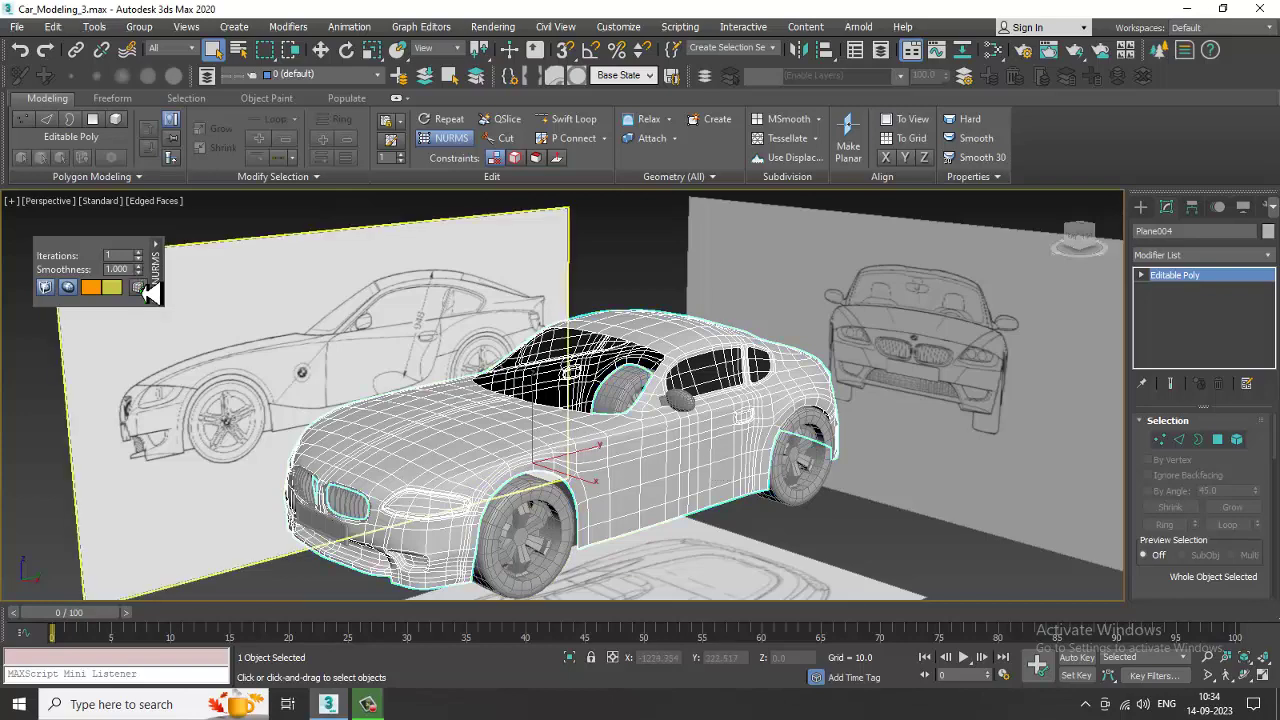
# Step: Set the car body's NURMS iterations to 0 and select the open border around the windshield
pyautogui.click(875, 562)
pyautogui.click(652, 514)
pyautogui.keyDown('alt'); pyautogui.moveTo(683, 494); pyautogui.dragTo(640, 507, button='middle'); pyautogui.keyUp('alt')
pyautogui.scroll(1, 645, 508)
pyautogui.scroll(3, 584, 471)
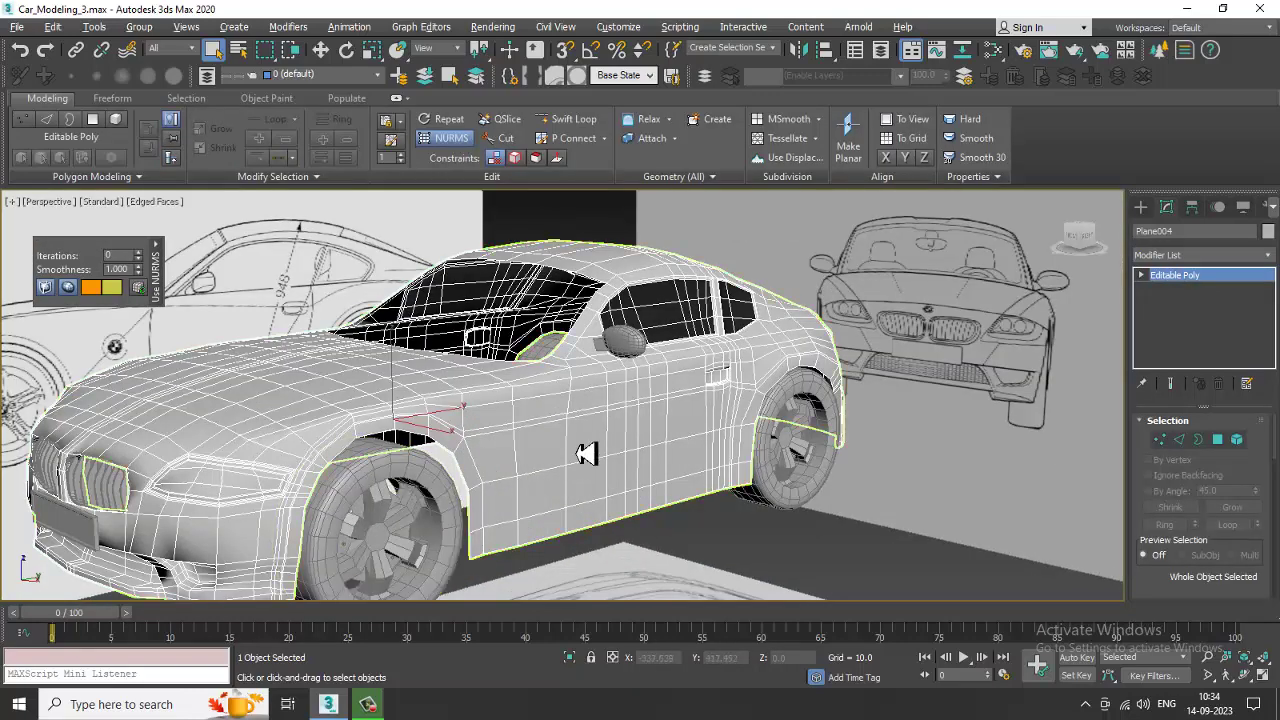
pyautogui.keyDown('alt'); pyautogui.moveTo(583, 449); pyautogui.dragTo(651, 443, button='middle'); pyautogui.keyUp('alt')
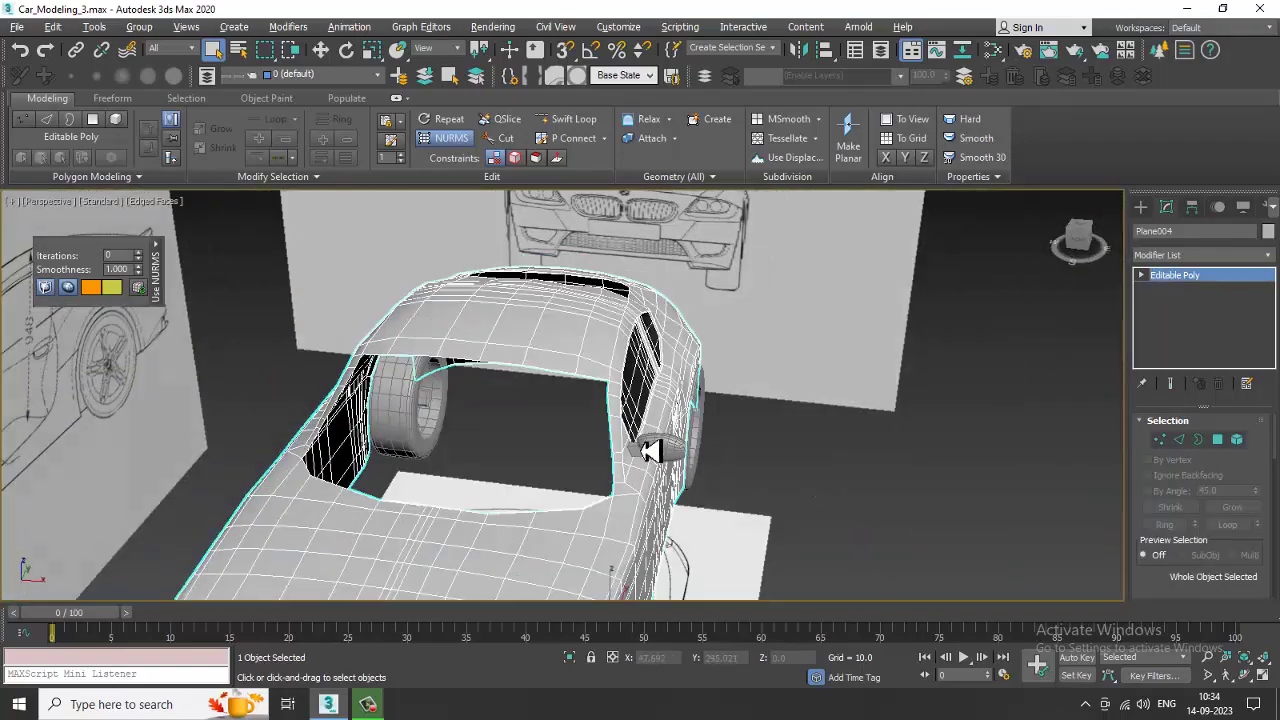
pyautogui.press('w')
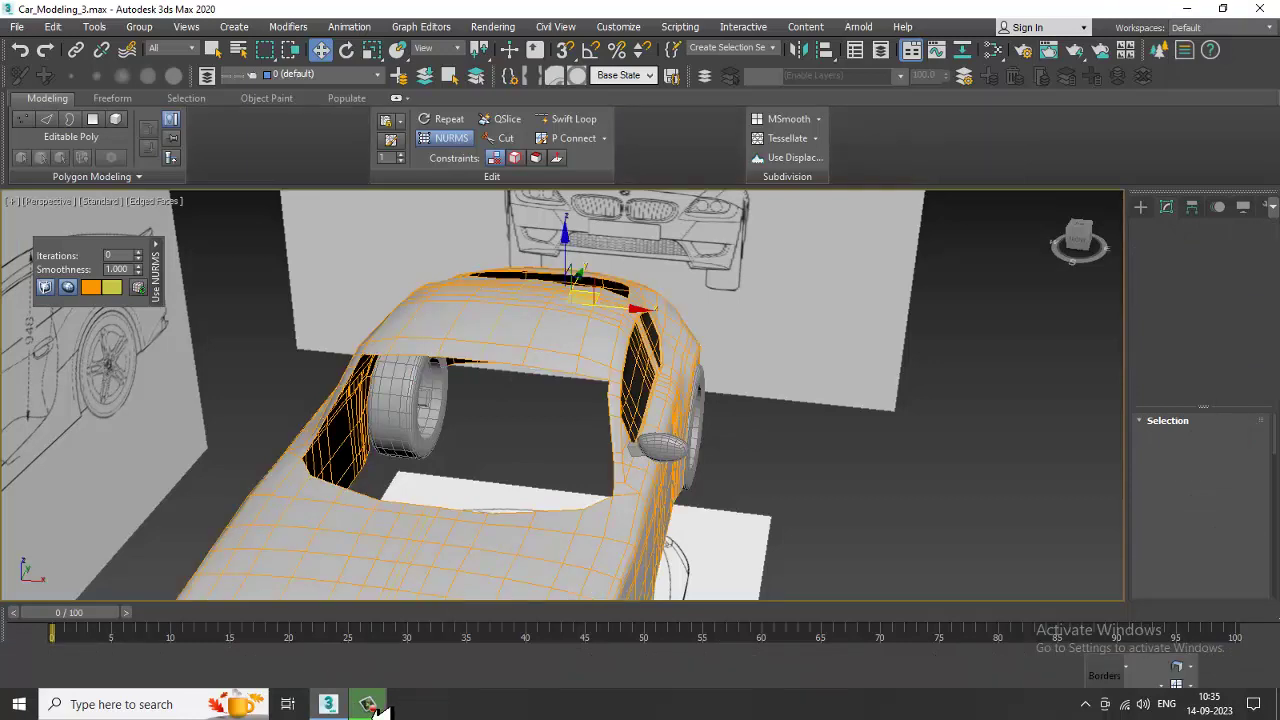
pyautogui.click(373, 707)
pyautogui.click(375, 707)
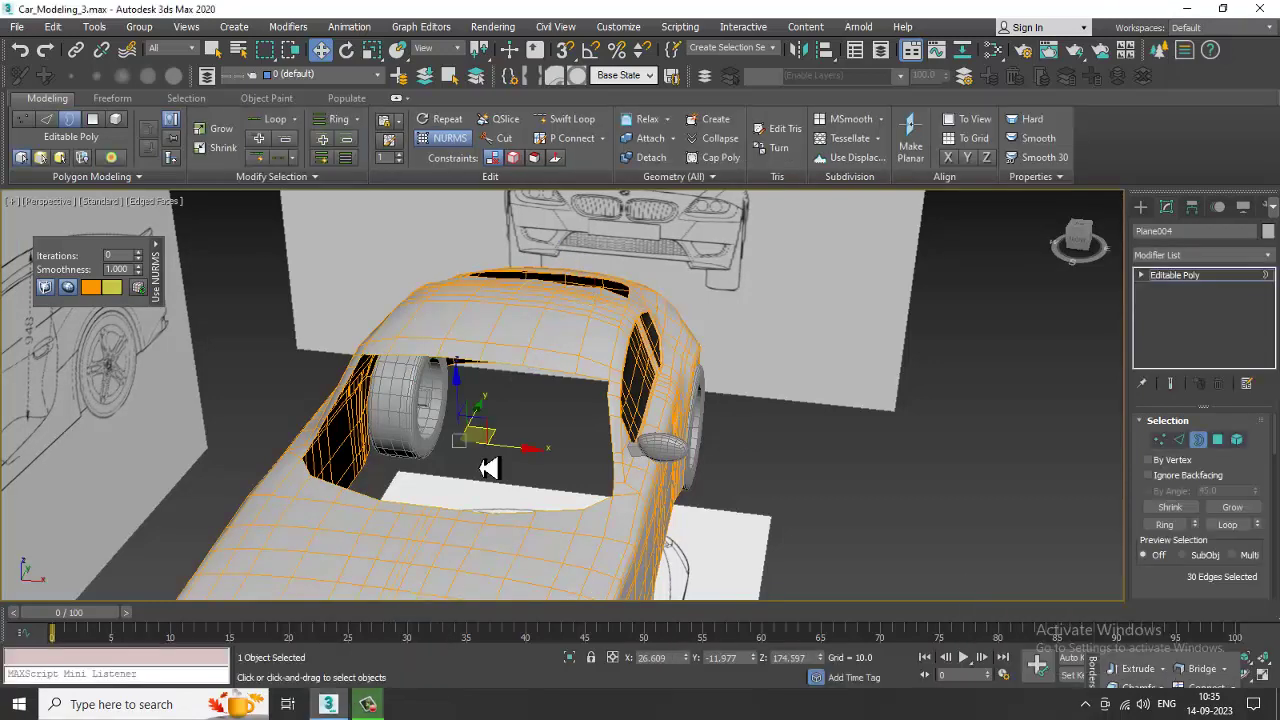
# Step: Turn off NURMS smoothing on the car body
pyautogui.rightClick(520, 339)
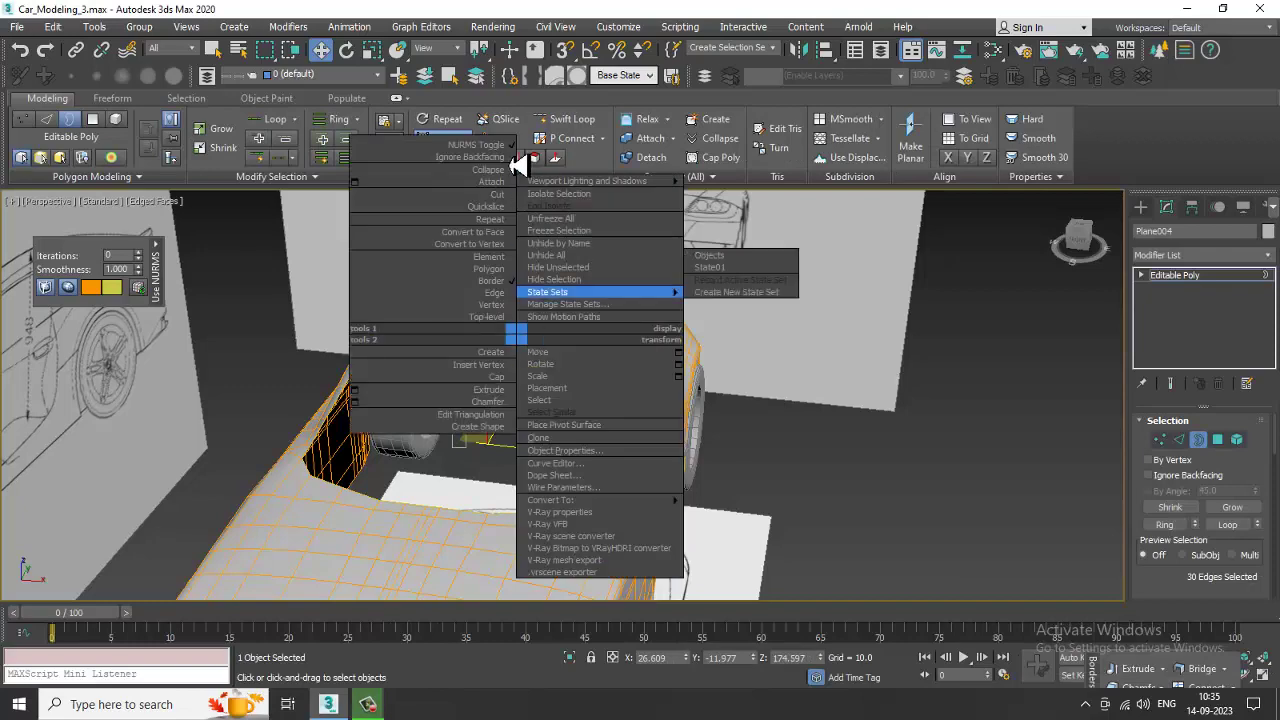
pyautogui.click(489, 144)
pyautogui.rightClick(508, 334)
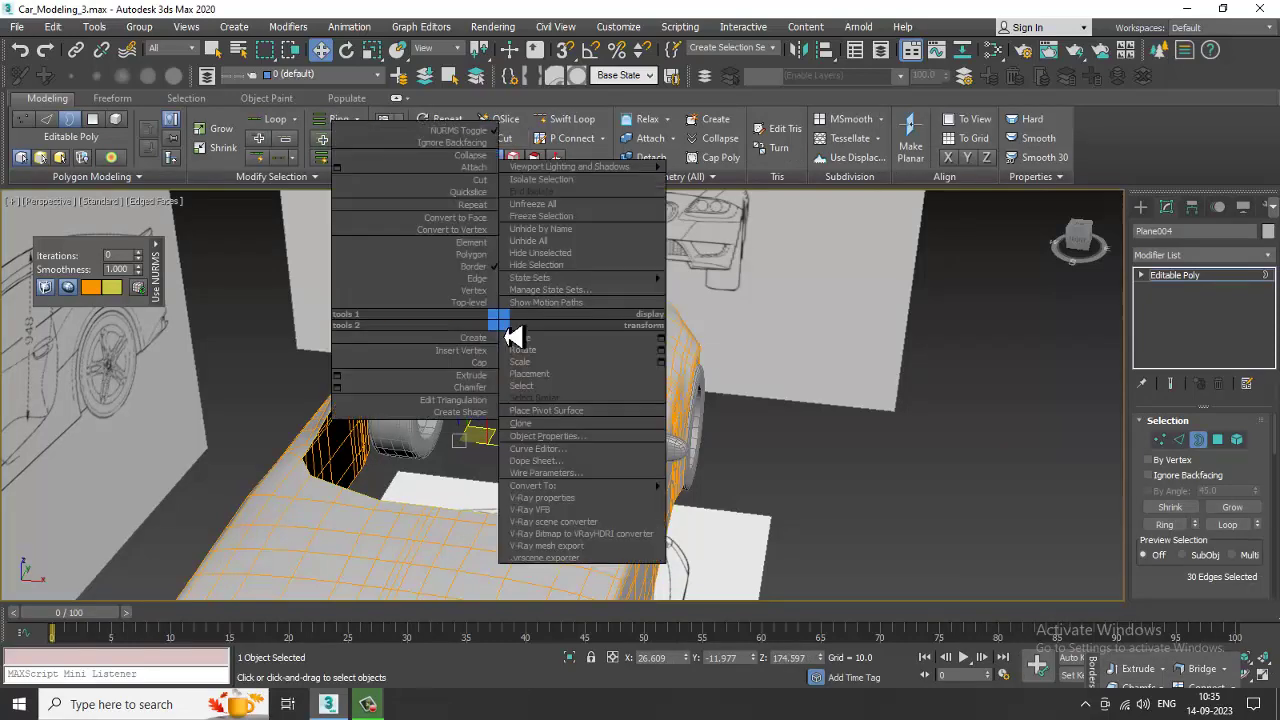
pyautogui.click(483, 142)
pyautogui.click(483, 140)
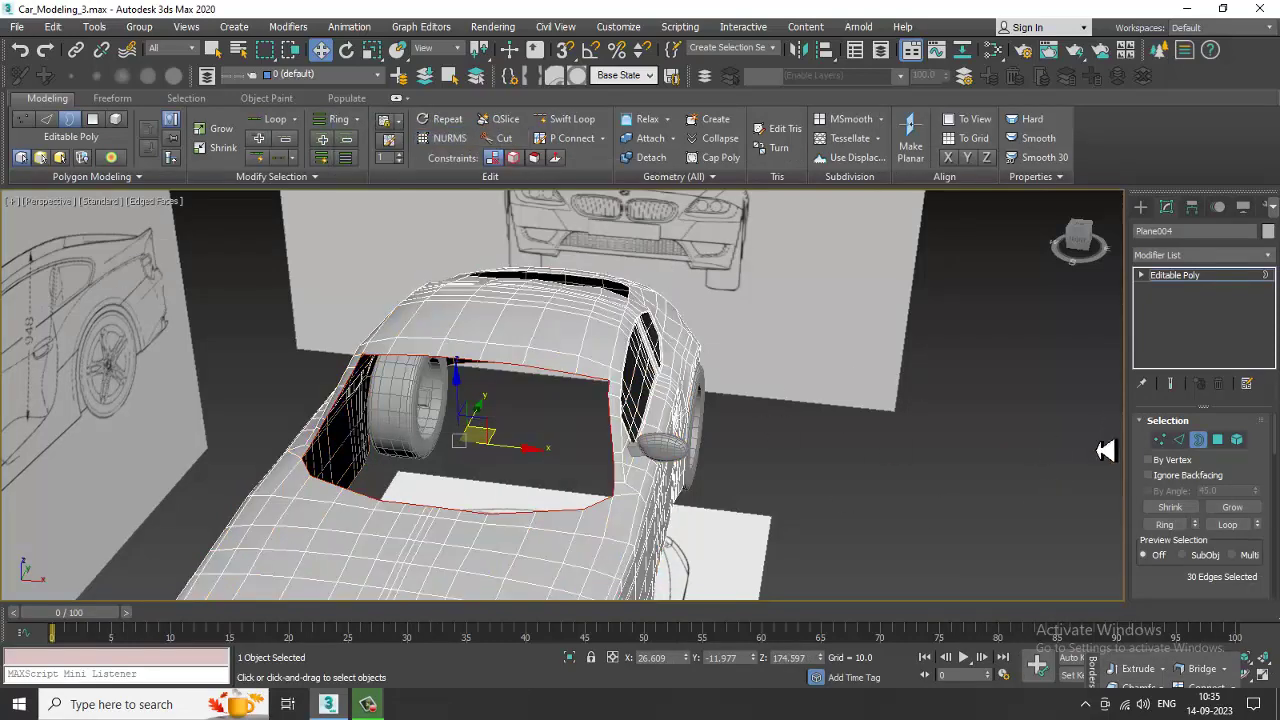
# Step: Cap the selected windshield border to fill the opening with a polygon
pyautogui.keyDown('alt'); pyautogui.moveTo(826, 472); pyautogui.dragTo(612, 370, button='middle'); pyautogui.keyUp('alt')
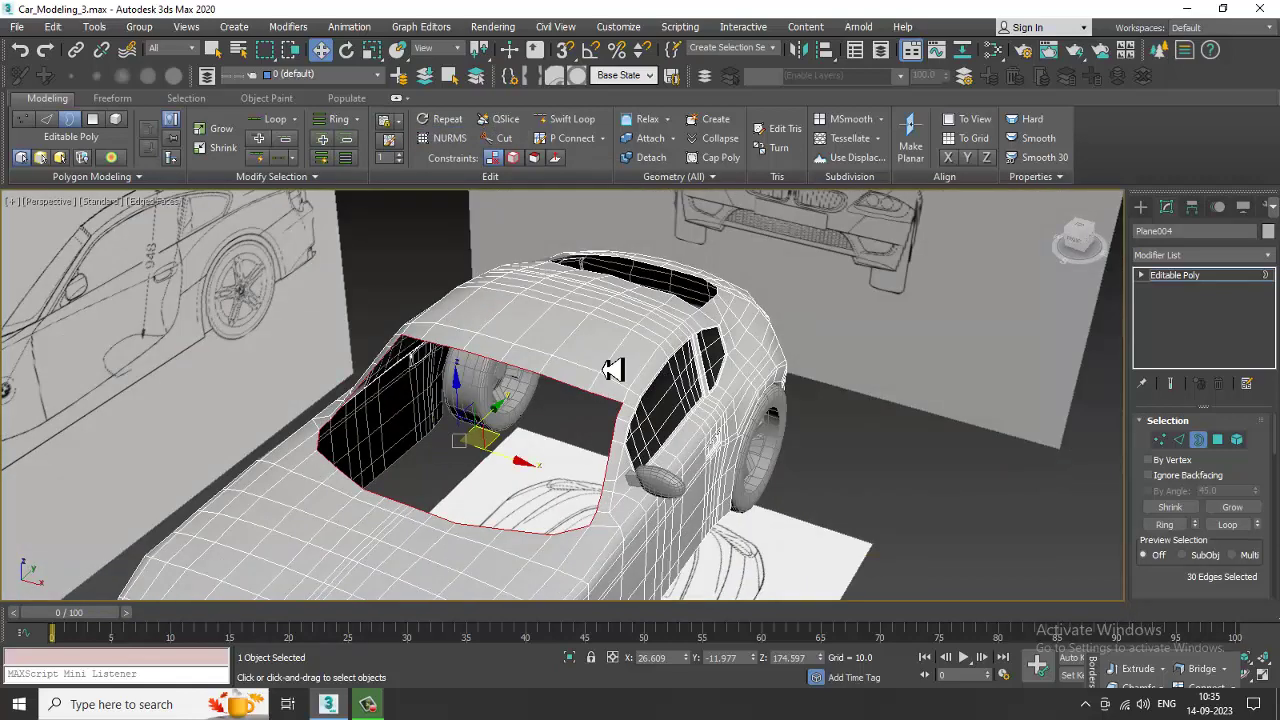
pyautogui.rightClick(610, 368)
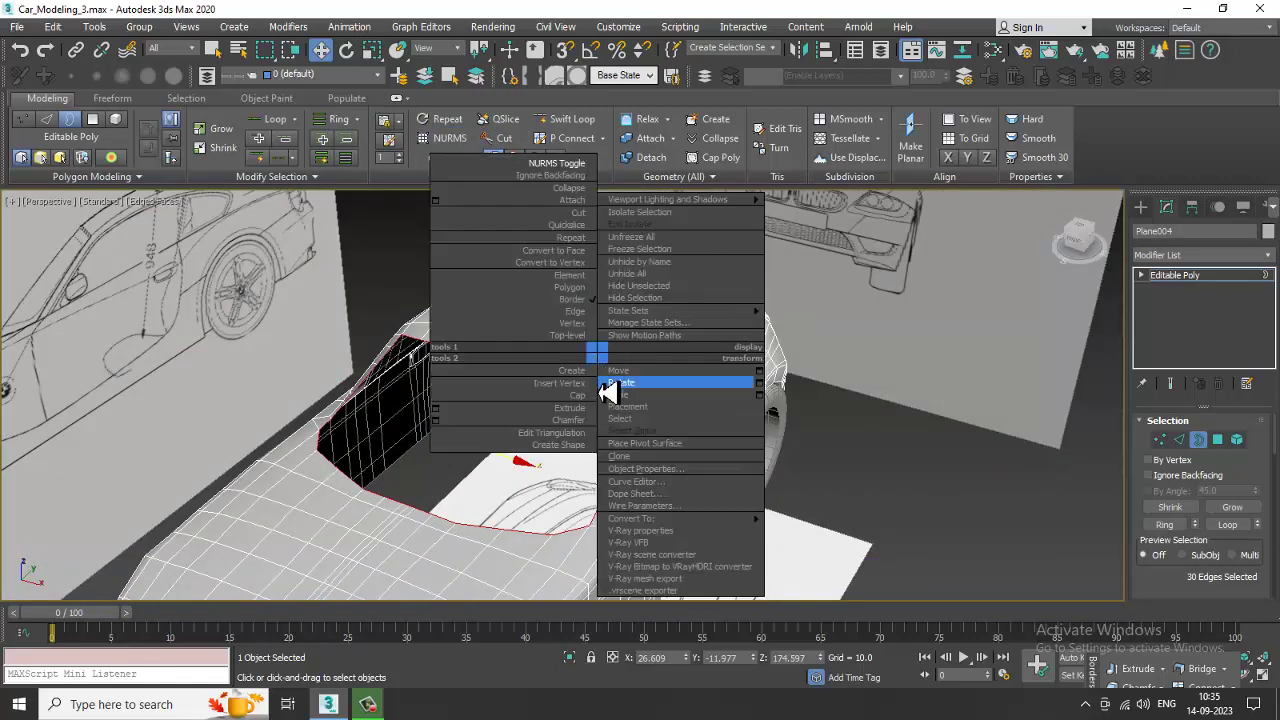
pyautogui.click(625, 380)
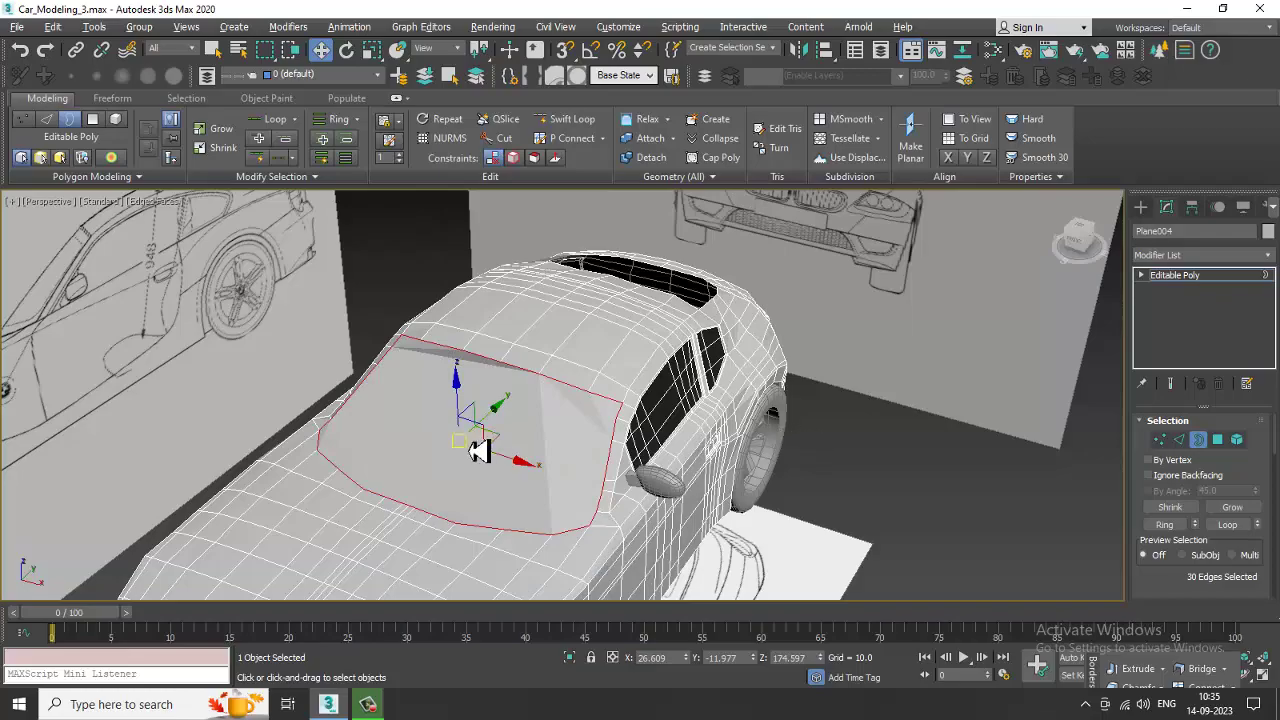
# Step: Cut an edge across the capped windshield just below the roofline, from one side pillar to the other
pyautogui.keyDown('alt'); pyautogui.moveTo(480, 452); pyautogui.dragTo(622, 397, button='middle'); pyautogui.keyUp('alt')
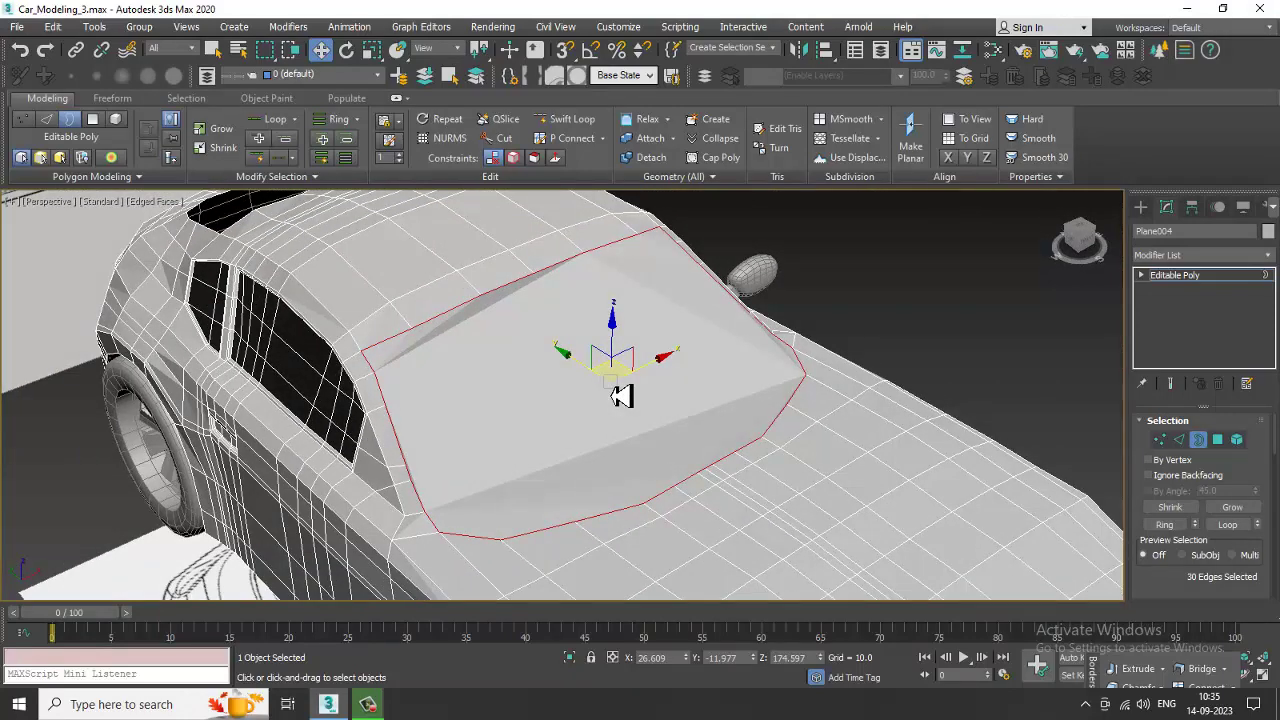
pyautogui.rightClick(469, 365)
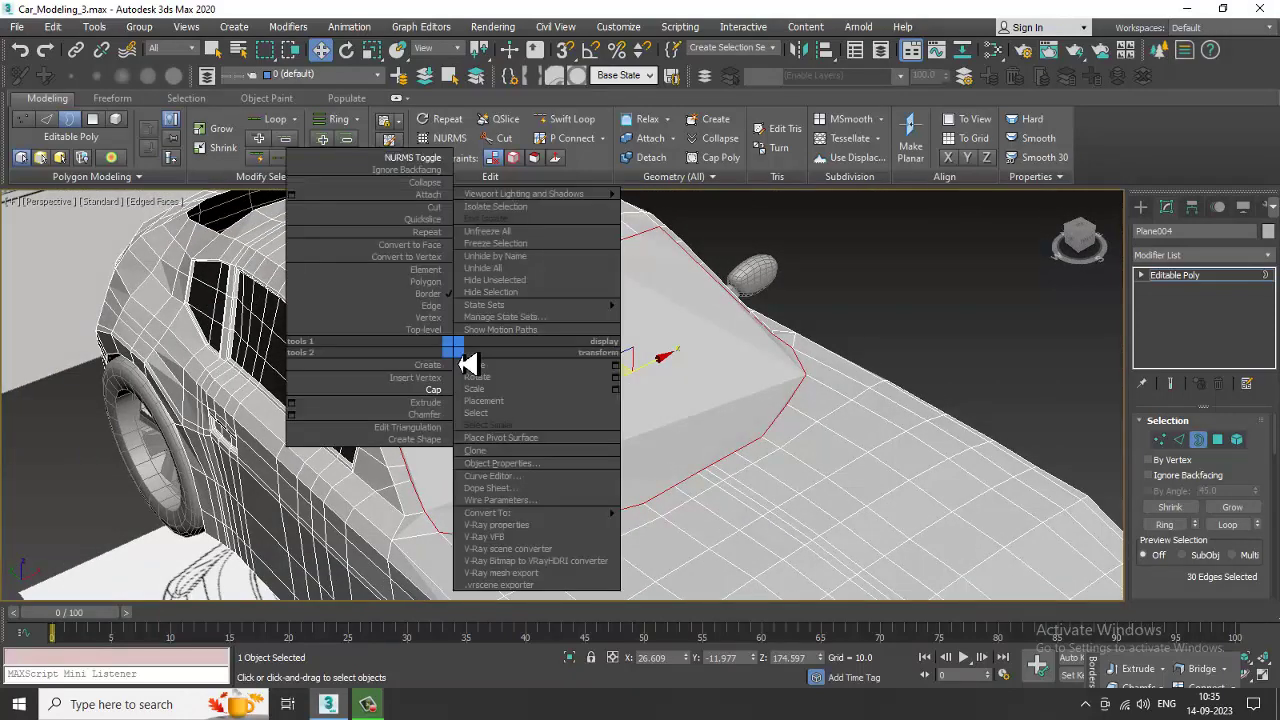
pyautogui.click(437, 208)
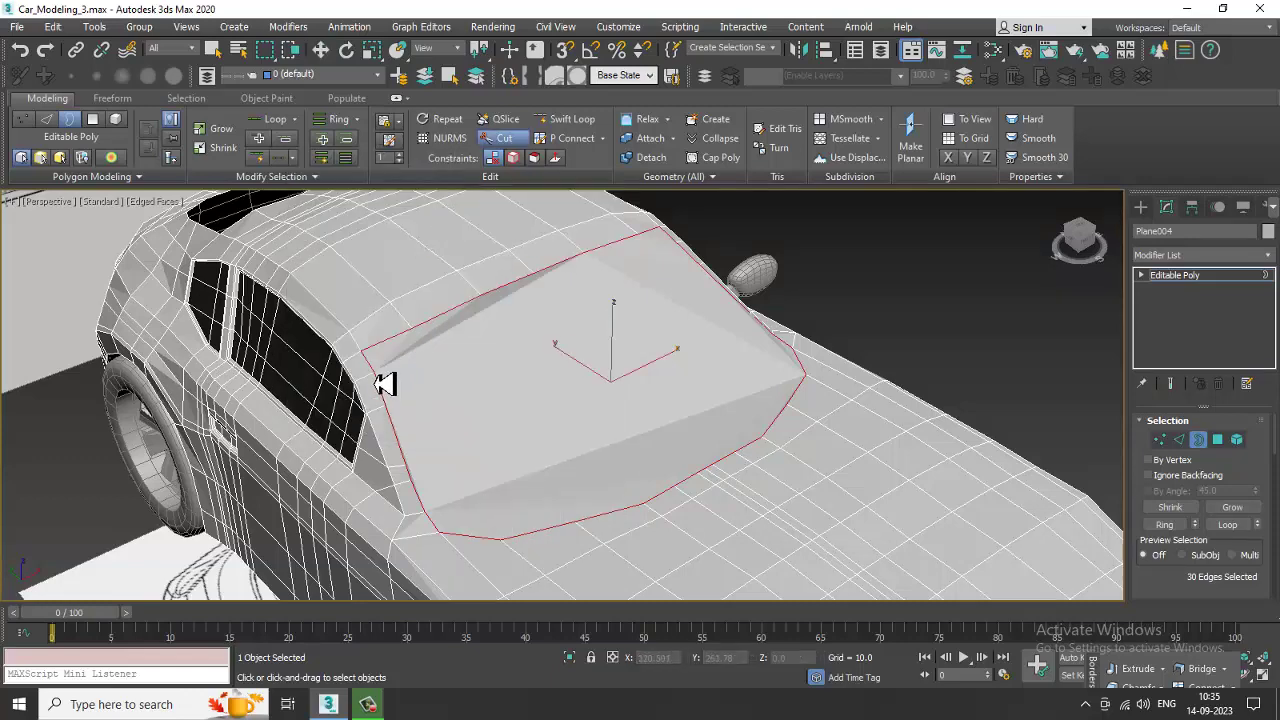
pyautogui.click(692, 252)
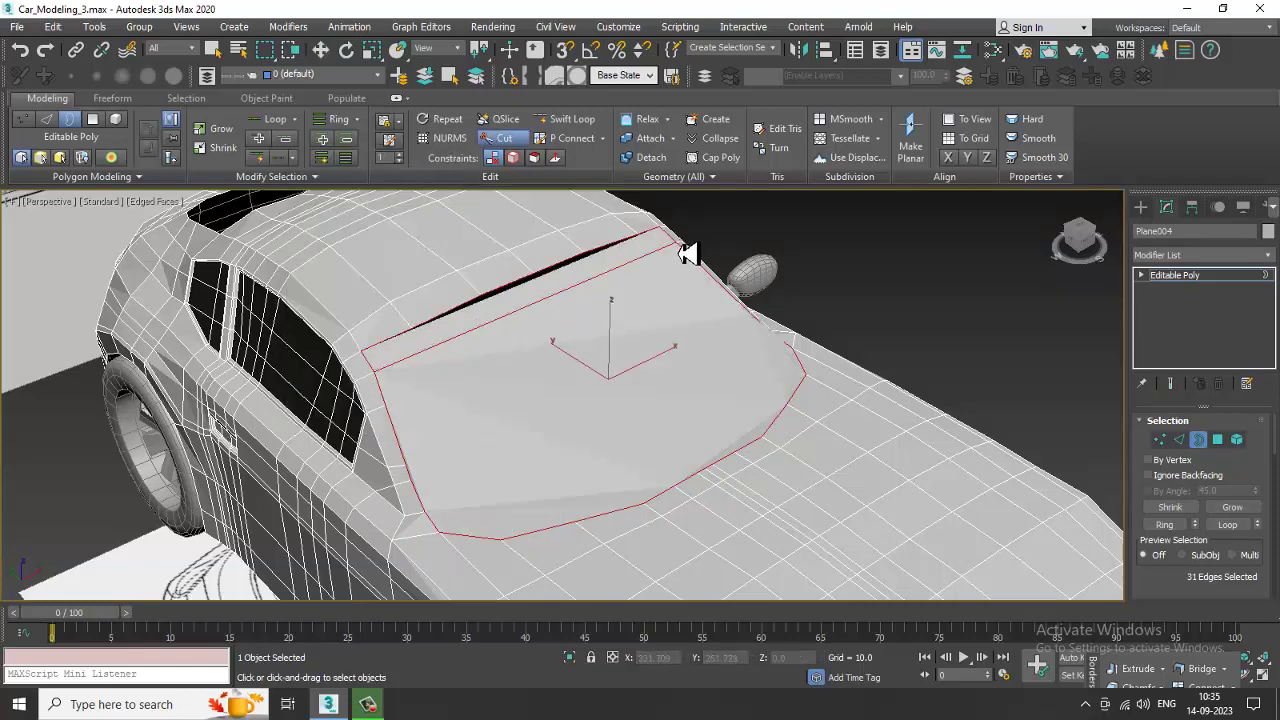
pyautogui.keyDown('alt'); pyautogui.moveTo(700, 302); pyautogui.dragTo(697, 254, button='middle'); pyautogui.keyUp('alt')
pyautogui.press('w')
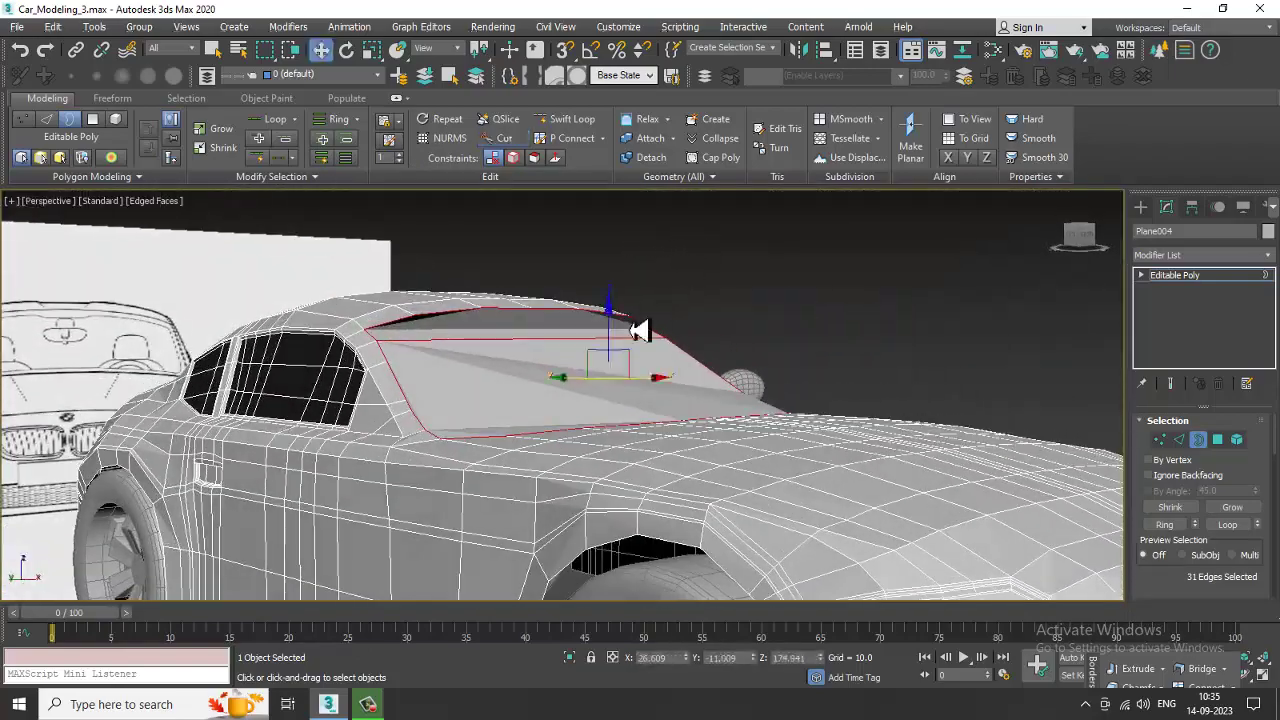
# Step: At polygon level, cut the first lengthwise edge through the windshield from the roofline through the crosswise edge to the hood
pyautogui.keyDown('alt'); pyautogui.moveTo(653, 346); pyautogui.dragTo(586, 409, button='middle'); pyautogui.keyUp('alt')
pyautogui.press('4')
pyautogui.click(565, 375)
pyautogui.click(929, 309)
pyautogui.keyDown('alt'); pyautogui.moveTo(929, 309); pyautogui.dragTo(505, 380, button='middle'); pyautogui.keyUp('alt')
pyautogui.rightClick(505, 380)
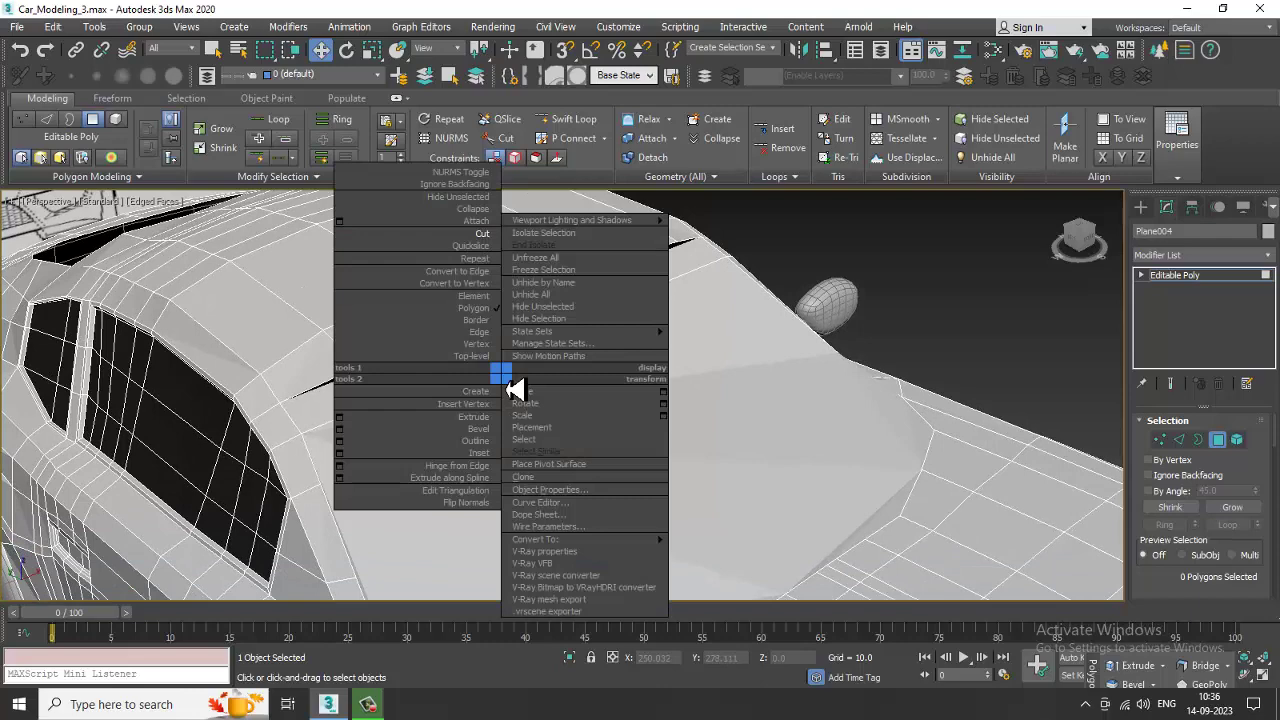
pyautogui.click(480, 234)
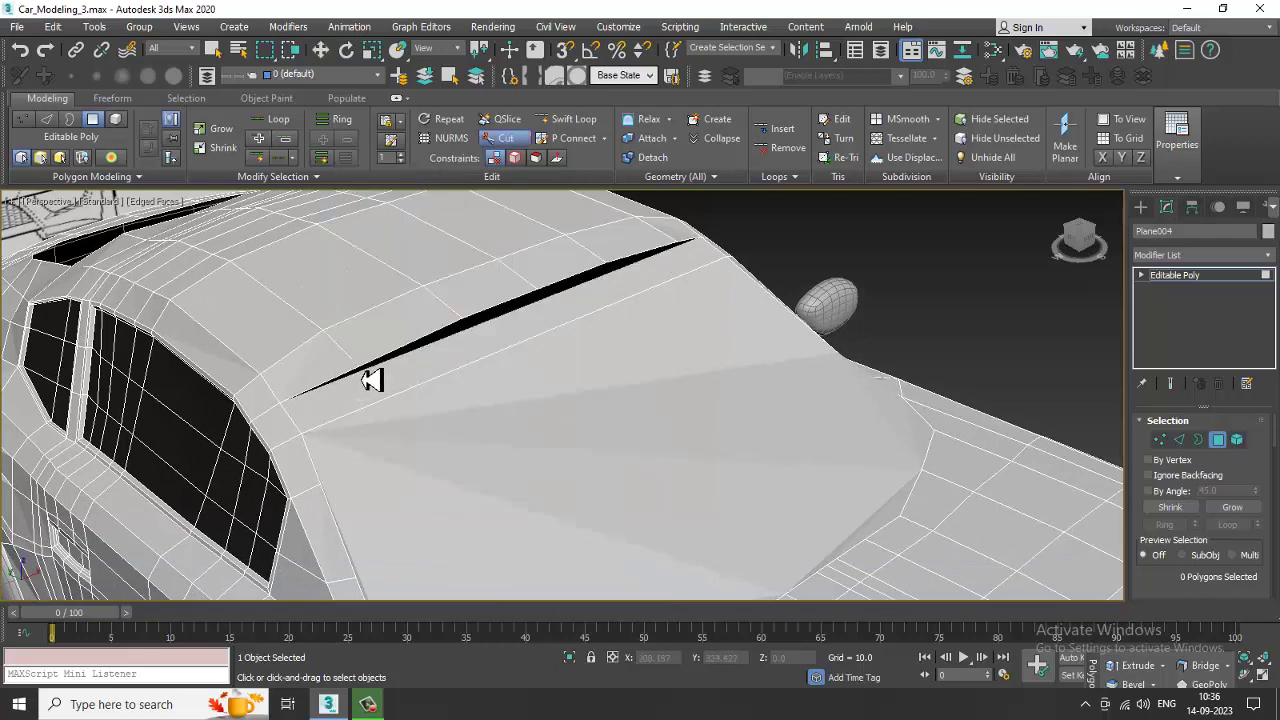
pyautogui.keyDown('alt'); pyautogui.moveTo(370, 380); pyautogui.dragTo(549, 380, button='middle'); pyautogui.keyUp('alt')
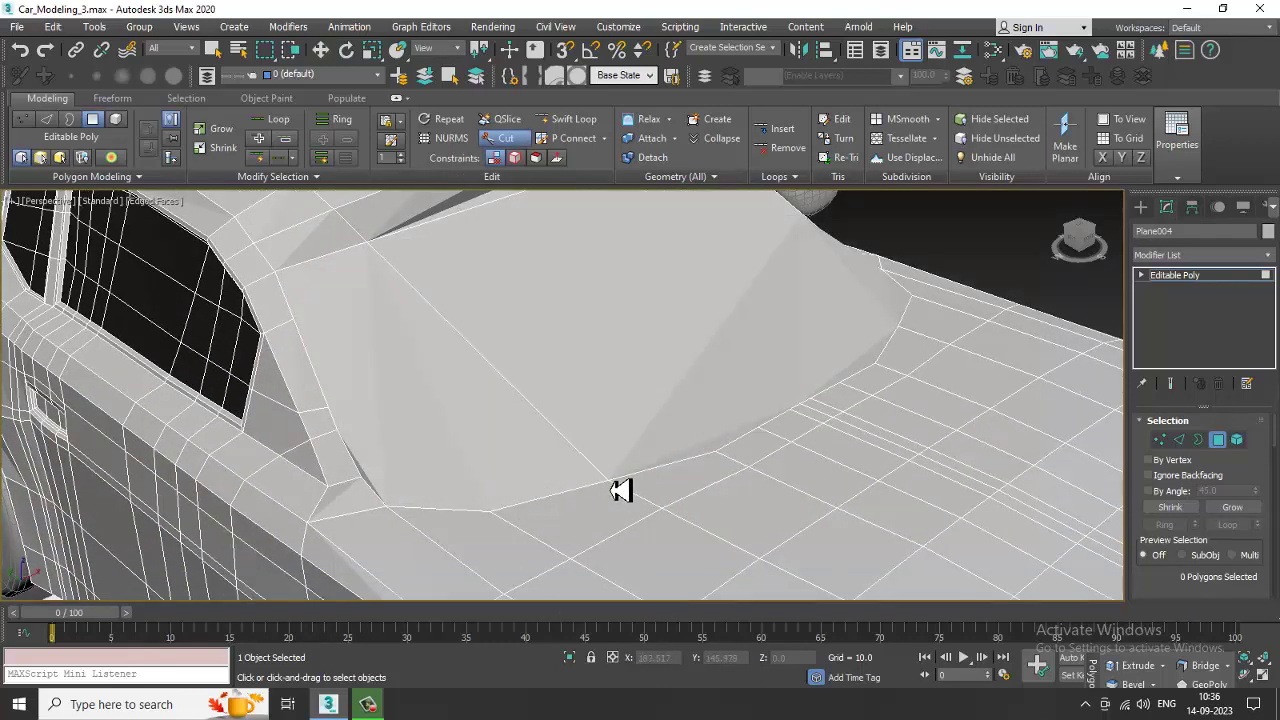
pyautogui.keyDown('alt'); pyautogui.moveTo(623, 490); pyautogui.dragTo(577, 345, button='middle'); pyautogui.keyUp('alt')
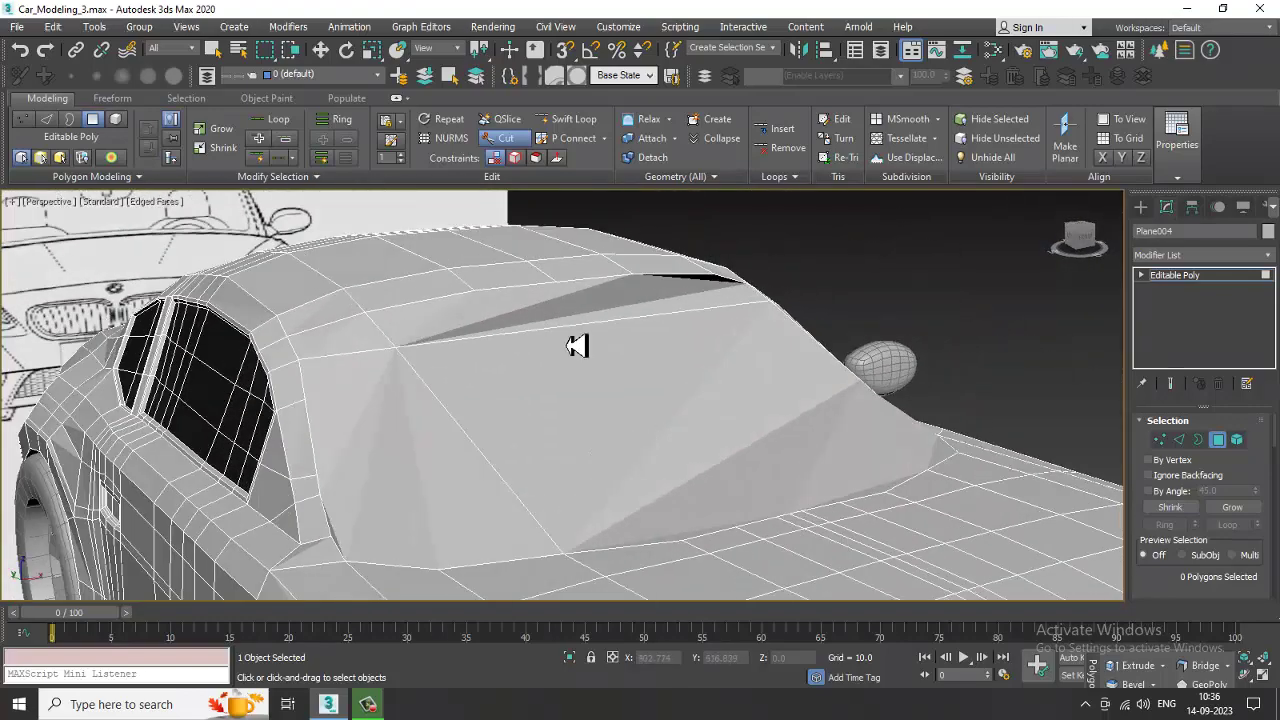
# Step: Cut four more lengthwise edges across the windshield, joining the remaining roofline vertices to the matching vertices at the hood
pyautogui.click(520, 334)
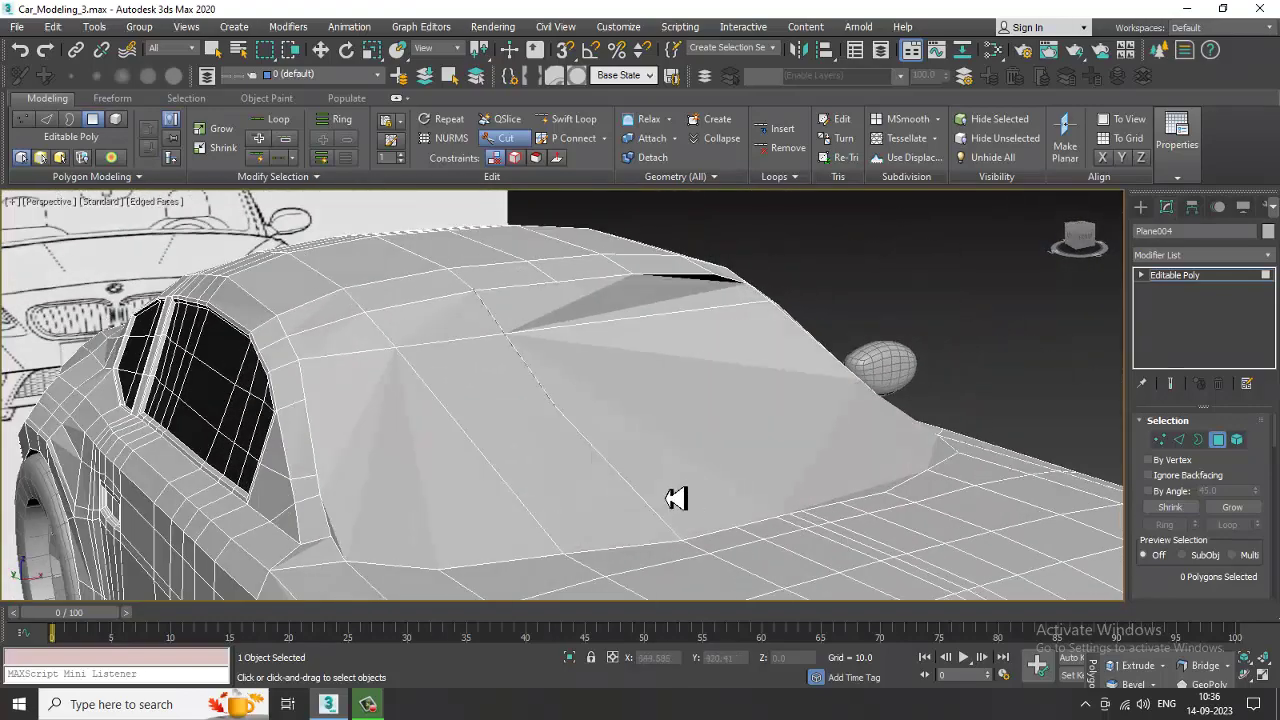
pyautogui.click(690, 548)
pyautogui.keyDown('alt'); pyautogui.moveTo(693, 549); pyautogui.dragTo(590, 314, button='middle'); pyautogui.keyUp('alt')
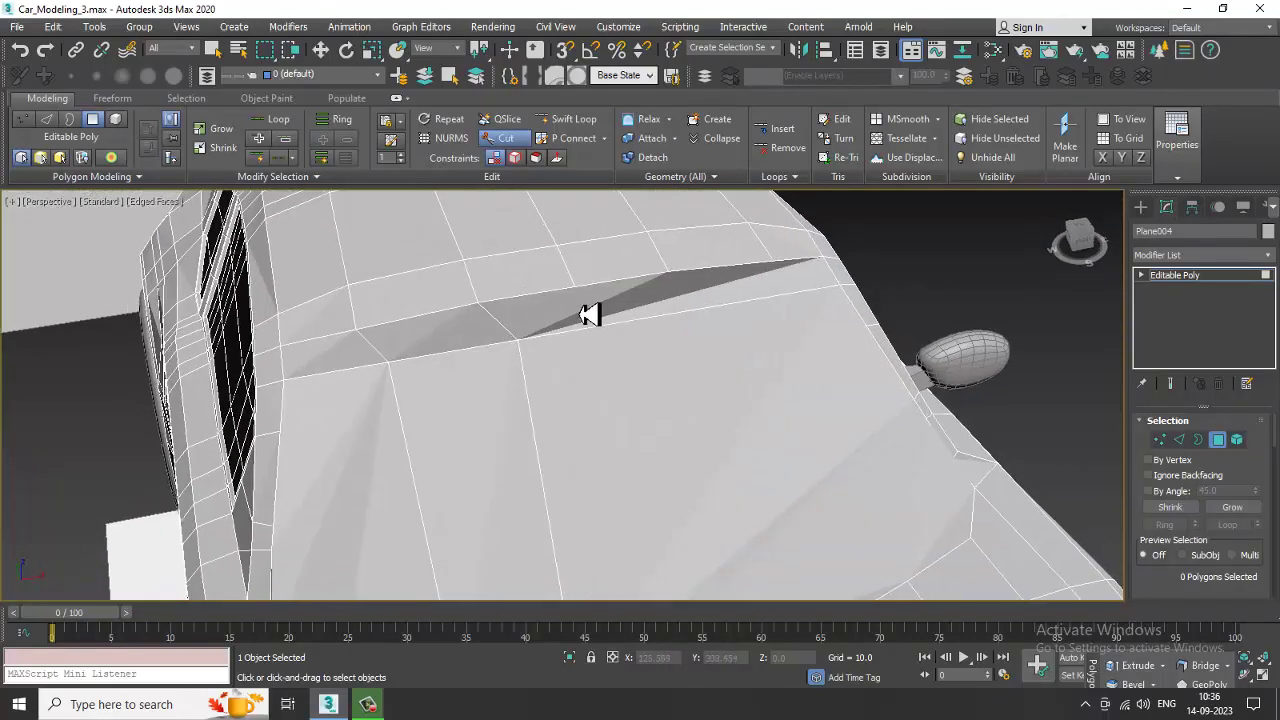
pyautogui.click(586, 300)
pyautogui.keyDown('alt'); pyautogui.moveTo(671, 409); pyautogui.dragTo(686, 414, button='middle'); pyautogui.keyUp('alt')
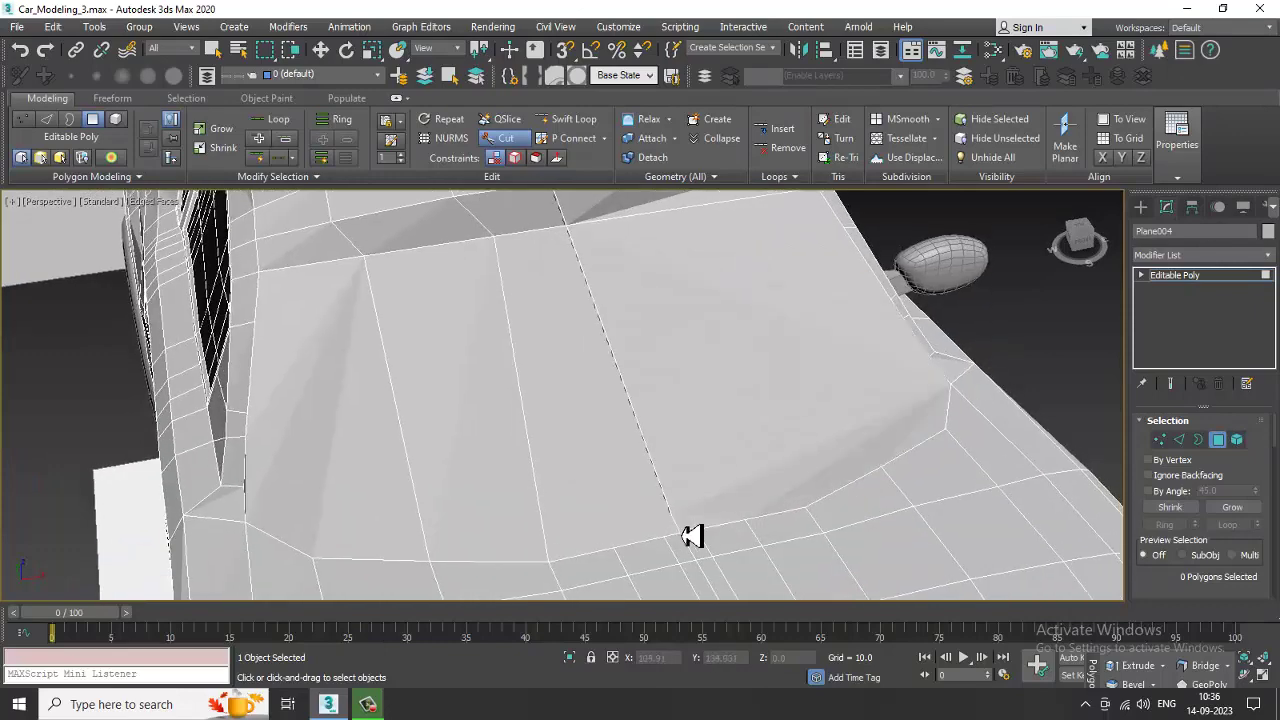
pyautogui.keyDown('alt'); pyautogui.moveTo(709, 541); pyautogui.dragTo(616, 315, button='middle'); pyautogui.keyUp('alt')
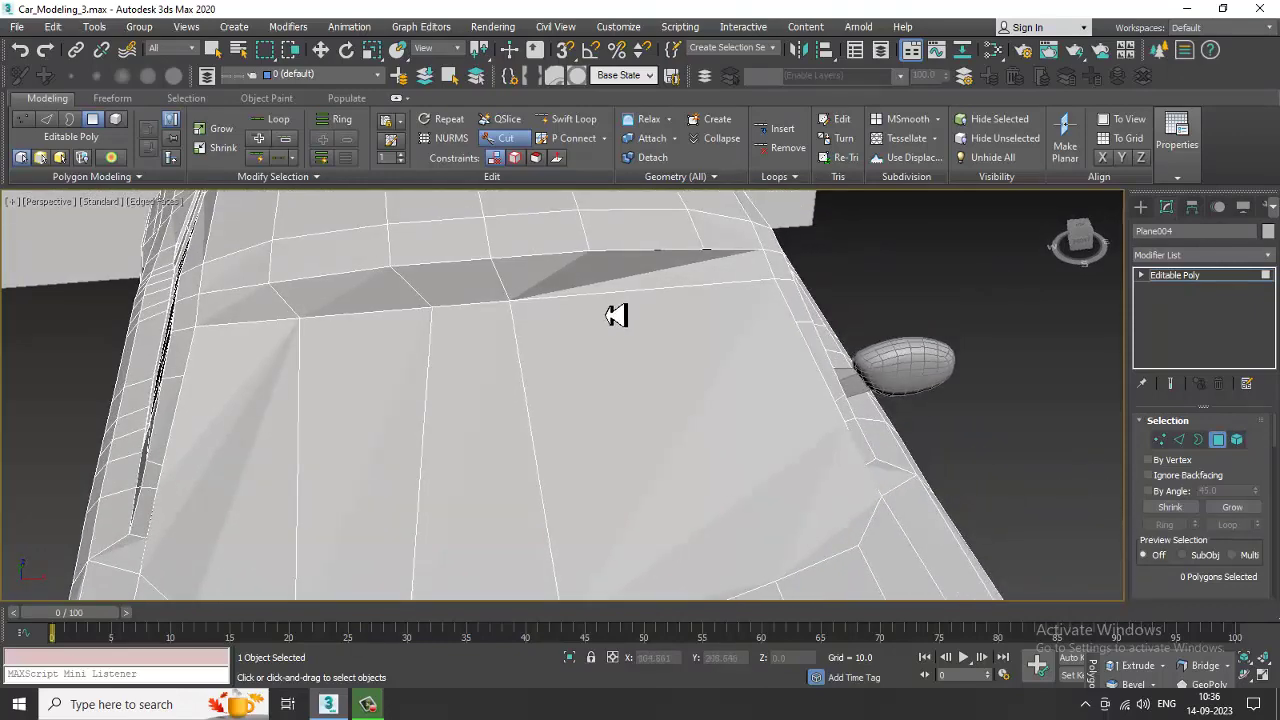
pyautogui.keyDown('alt'); pyautogui.moveTo(634, 429); pyautogui.dragTo(641, 377, button='middle'); pyautogui.keyUp('alt')
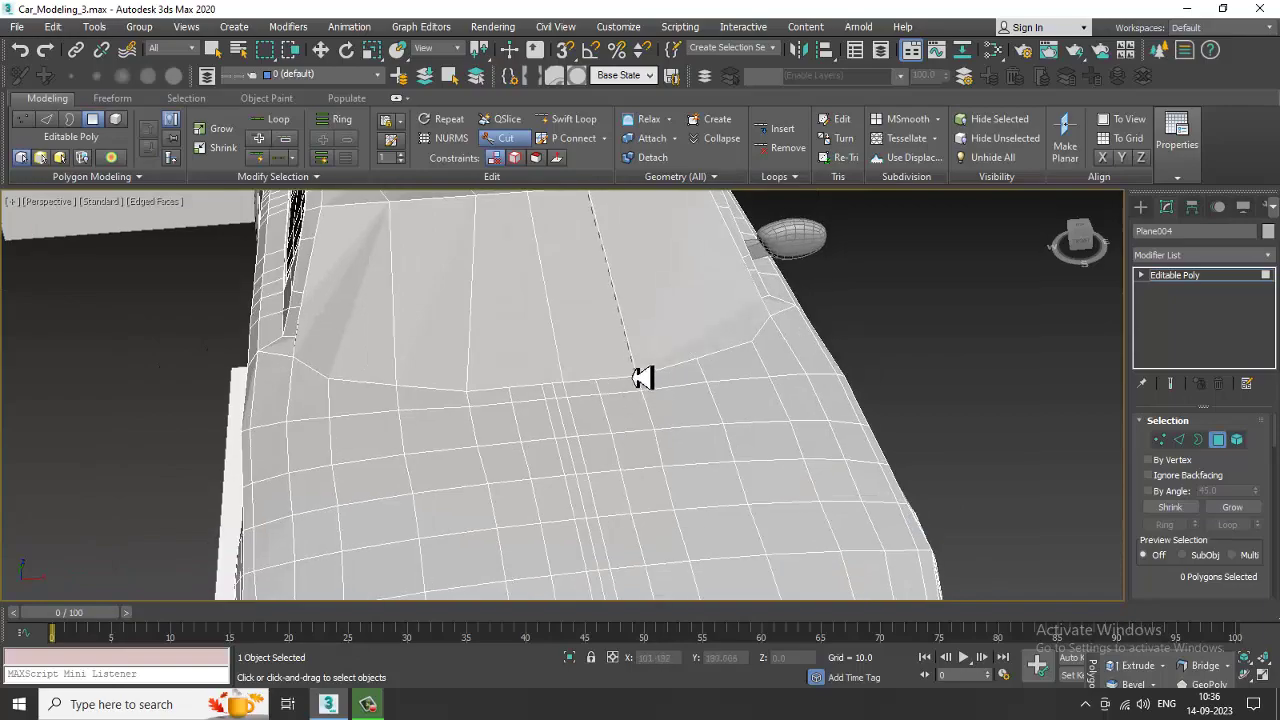
pyautogui.keyDown('alt'); pyautogui.moveTo(724, 360); pyautogui.dragTo(644, 330, button='middle'); pyautogui.keyUp('alt')
pyautogui.keyDown('alt'); pyautogui.moveTo(728, 320); pyautogui.dragTo(739, 311, button='middle'); pyautogui.keyUp('alt')
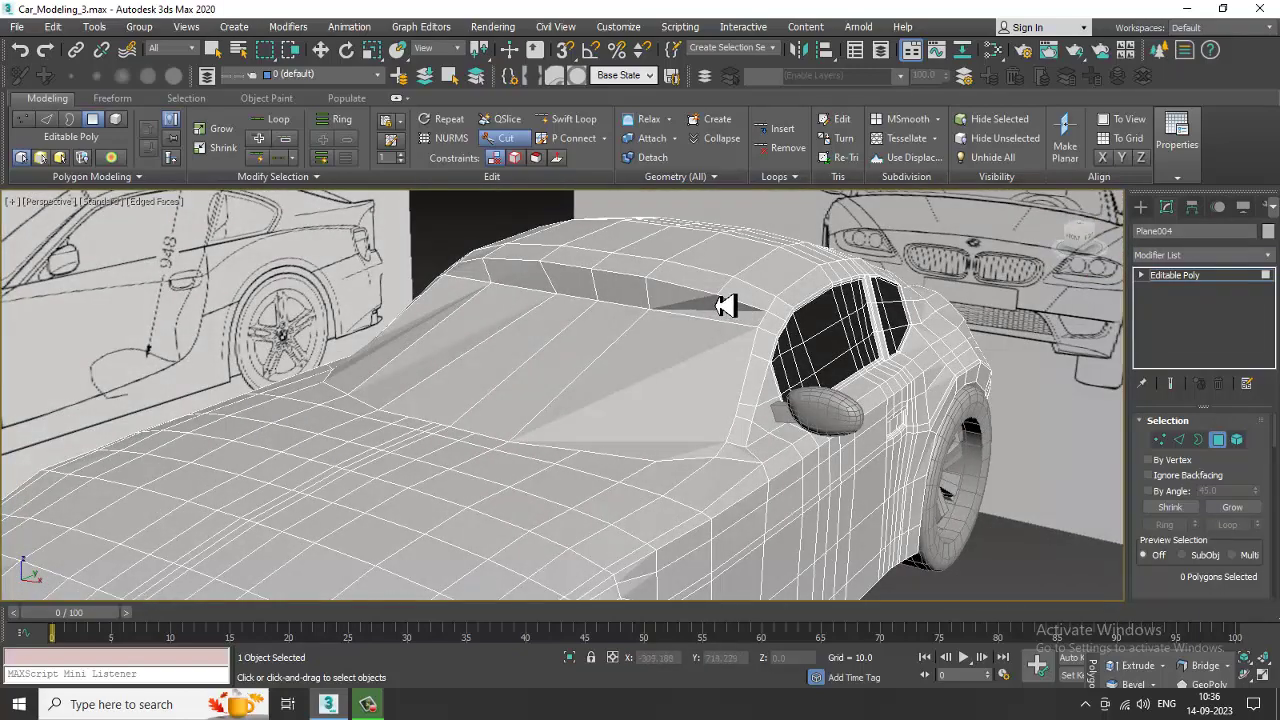
pyautogui.click(715, 296)
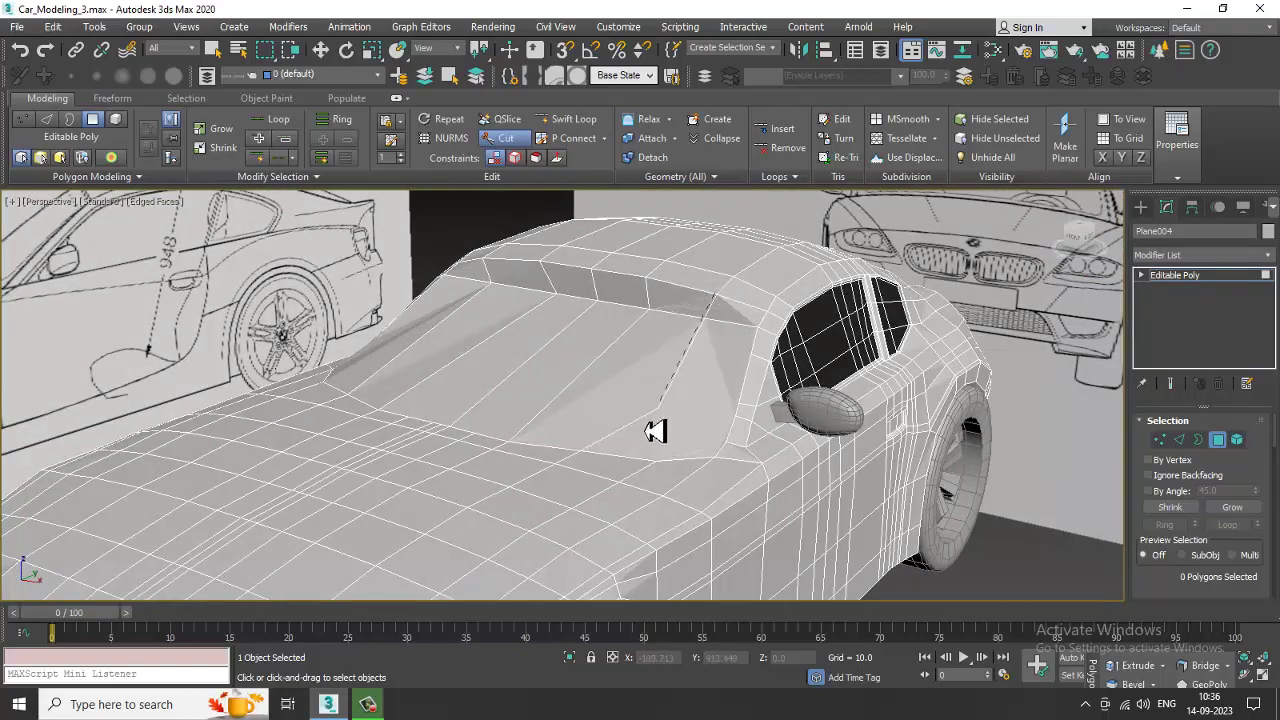
pyautogui.rightClick(716, 418)
# Step: Select the five vertices along the windshield's crosswise cut and move them forward to about Y 1.7
pyautogui.keyDown('alt'); pyautogui.moveTo(716, 418); pyautogui.dragTo(655, 347, button='middle'); pyautogui.keyUp('alt')
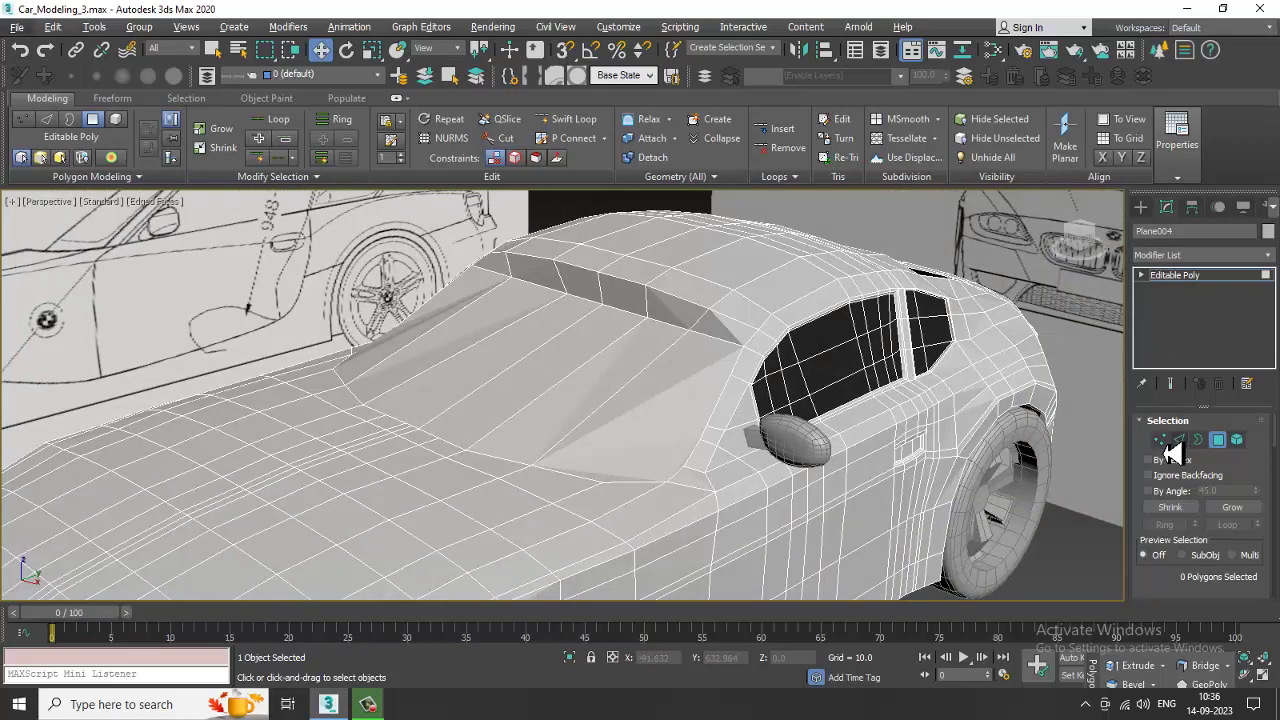
pyautogui.press('1')
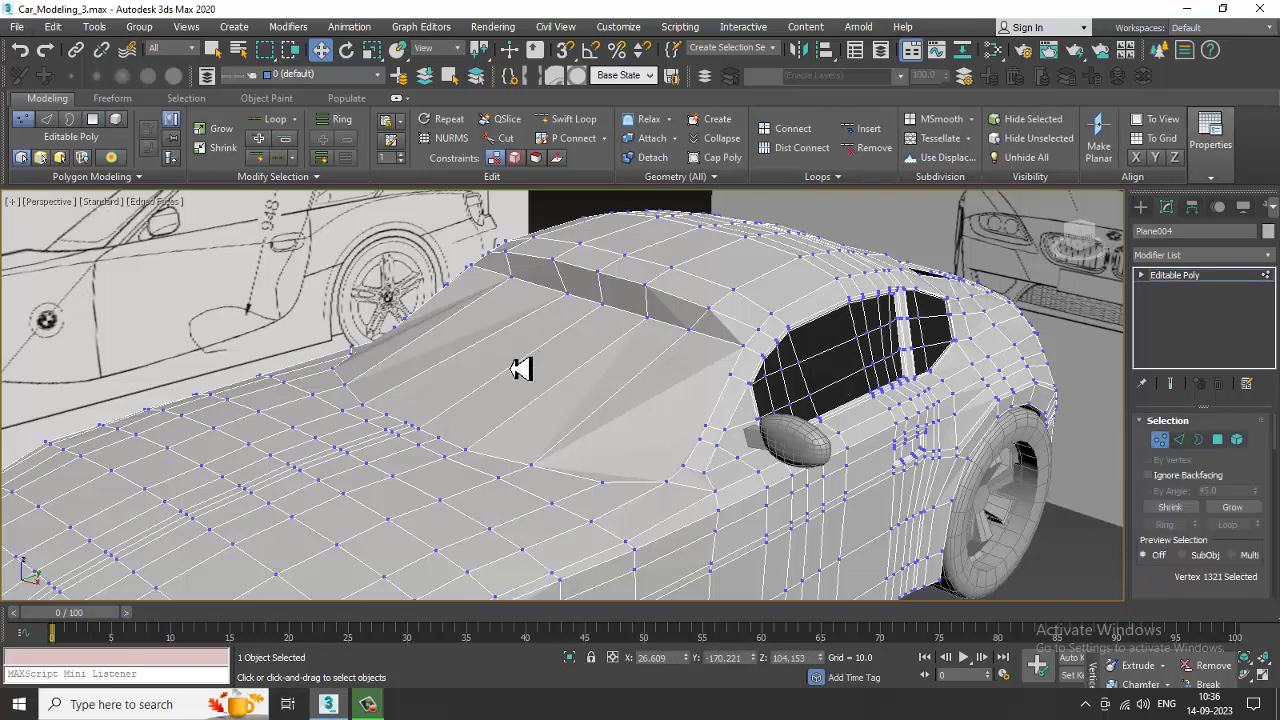
pyautogui.click(690, 338)
pyautogui.keyDown('ctrl'); pyautogui.click(647, 319); pyautogui.keyUp('ctrl')
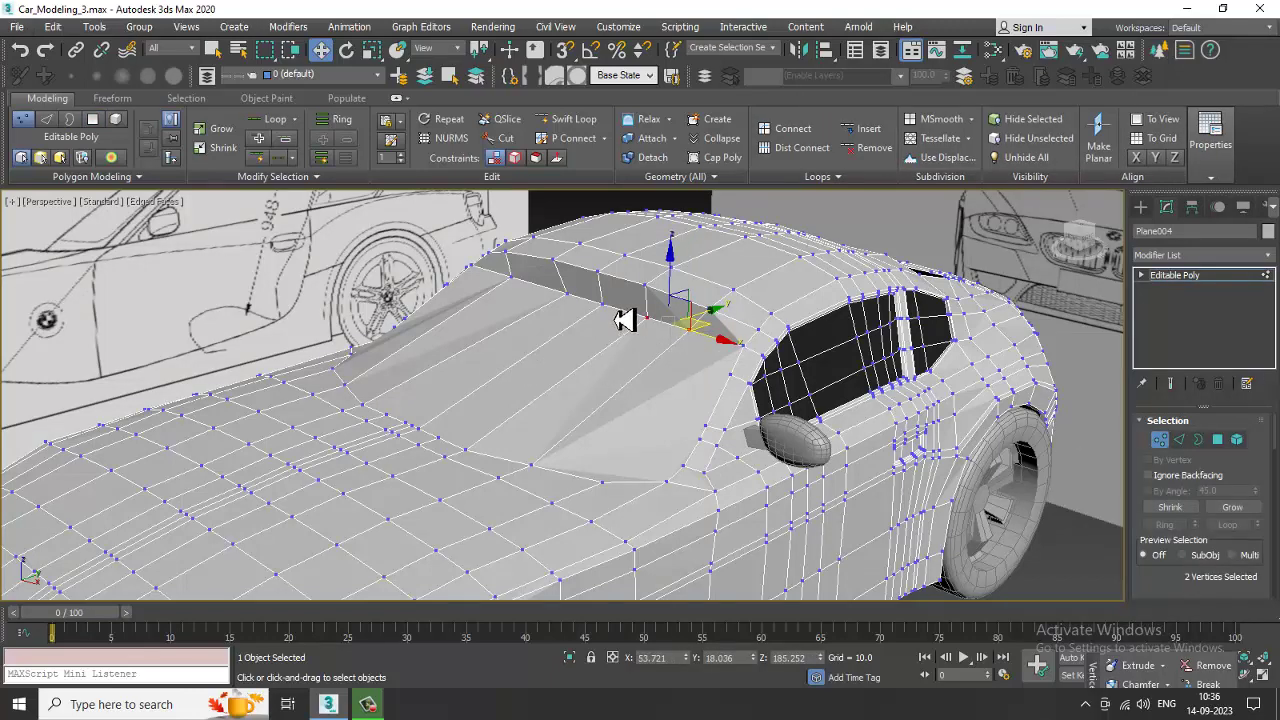
pyautogui.keyDown('ctrl'); pyautogui.click(602, 305); pyautogui.keyUp('ctrl')
pyautogui.keyDown('ctrl'); pyautogui.click(569, 295); pyautogui.keyUp('ctrl')
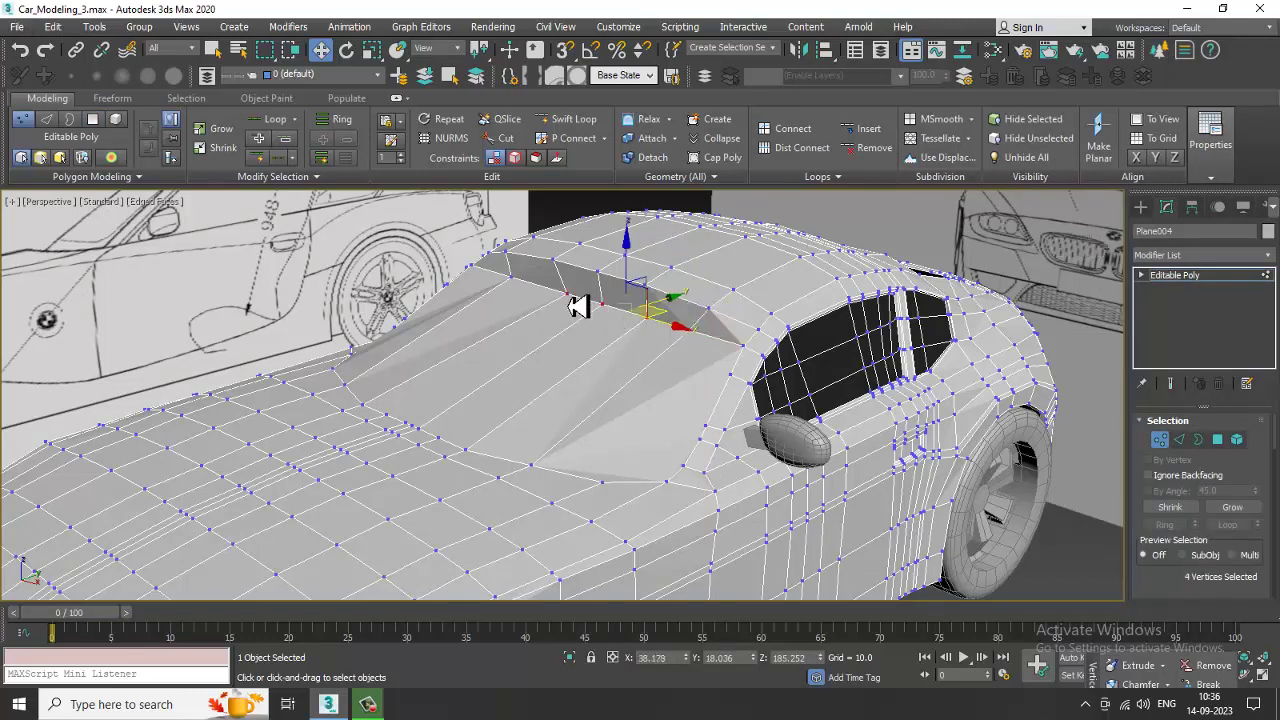
pyautogui.keyDown('ctrl'); pyautogui.click(523, 277); pyautogui.keyUp('ctrl')
pyautogui.keyDown('alt'); pyautogui.moveTo(437, 320); pyautogui.dragTo(609, 340, button='middle'); pyautogui.keyUp('alt')
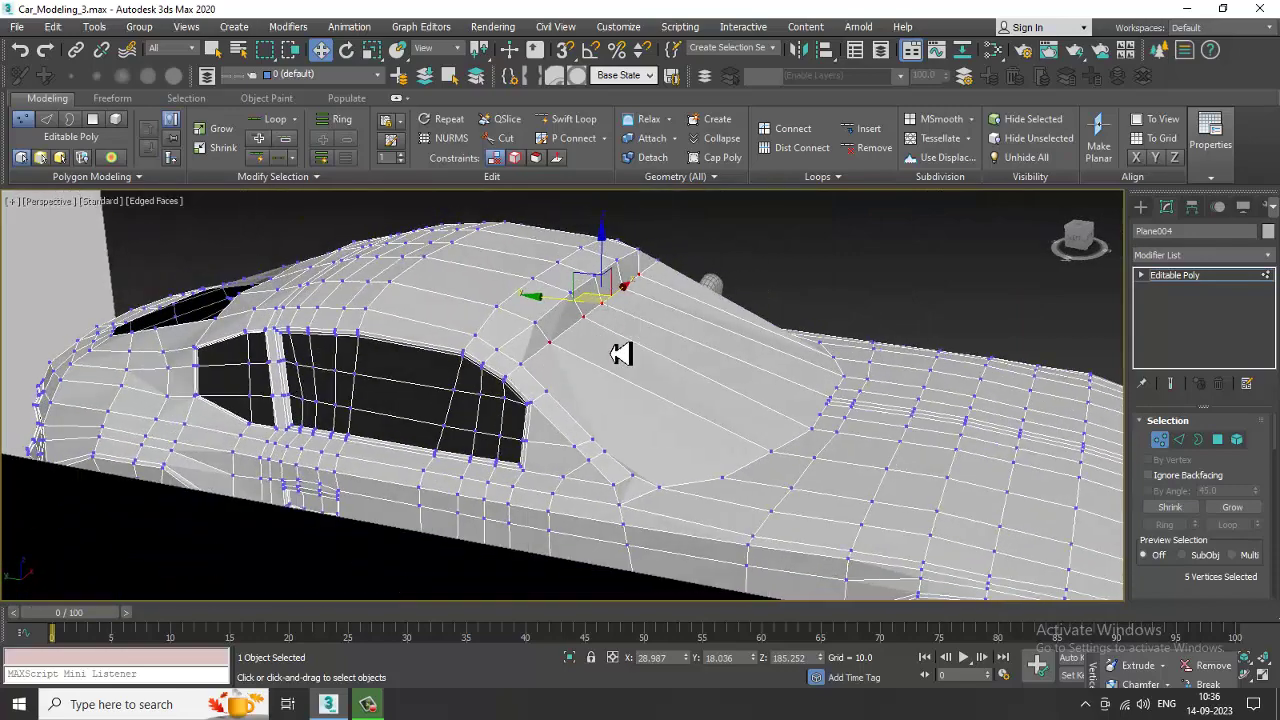
pyautogui.moveTo(588, 310); pyautogui.dragTo(652, 322)
pyautogui.moveTo(690, 365)
pyautogui.keyDown('alt'); pyautogui.mouseDown(button='middle')
pyautogui.moveTo(731, 366)
pyautogui.moveTo(668, 373)
pyautogui.mouseUp(button='middle'); pyautogui.keyUp('alt')
pyautogui.keyDown('alt'); pyautogui.moveTo(726, 286); pyautogui.dragTo(560, 334, button='middle'); pyautogui.keyUp('alt')
# Step: In the Right view, raise the five selected windshield vertices to about Z 186.3 to follow the blueprint's windshield line
pyautogui.hotkey('alt', 'w')
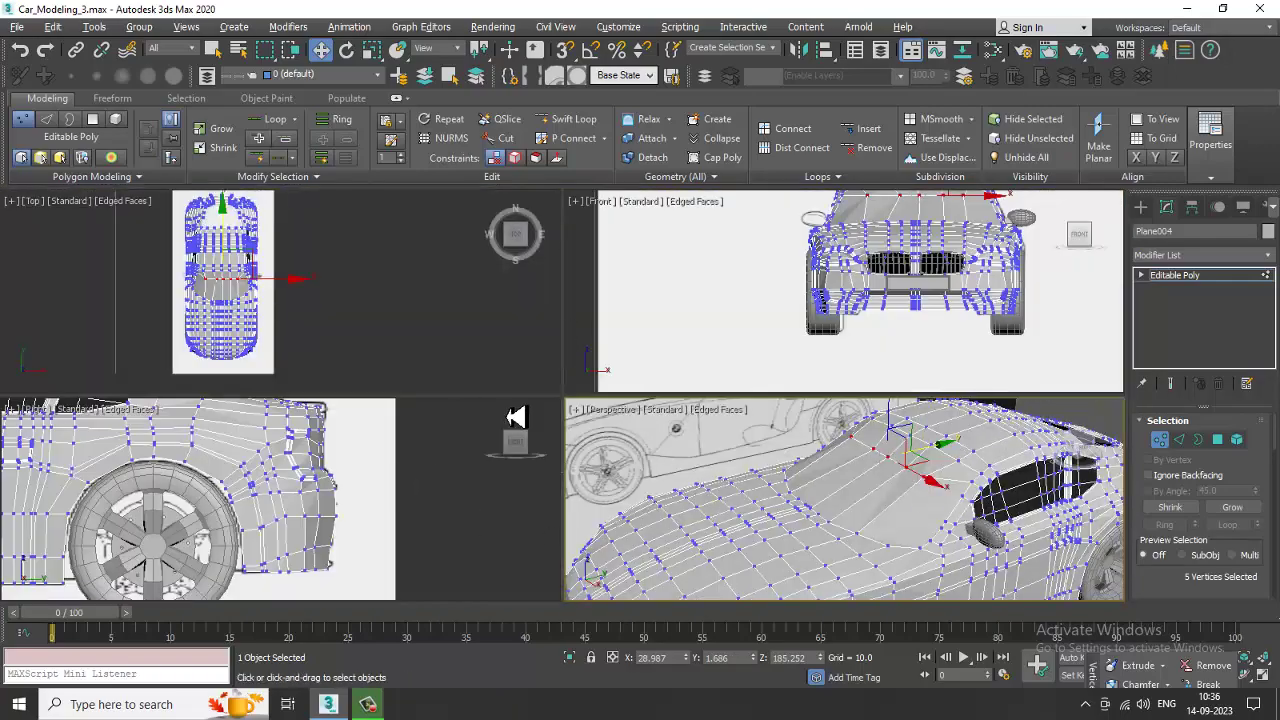
pyautogui.moveTo(308, 502); pyautogui.dragTo(446, 408, button='middle')
pyautogui.hotkey('alt', 'w')
pyautogui.scroll(-2, 446, 408)
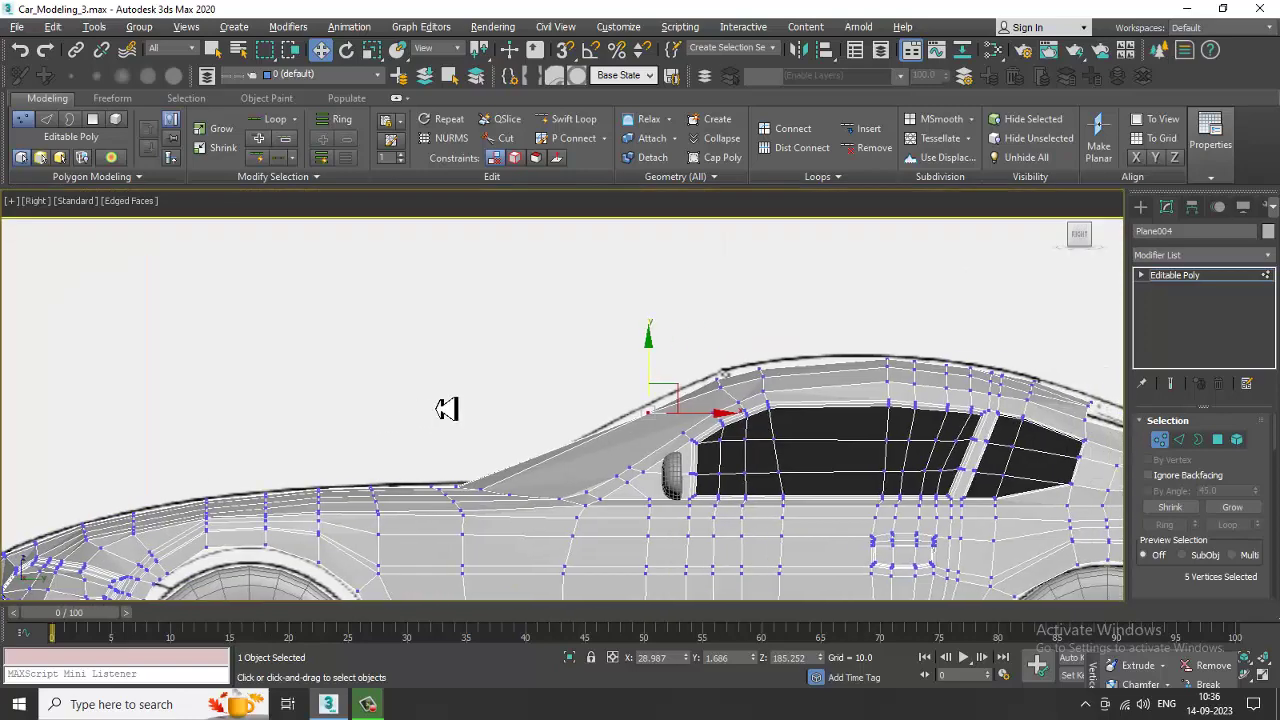
pyautogui.scroll(2, 742, 374)
pyautogui.moveTo(626, 383)
pyautogui.mouseDown()
pyautogui.moveTo(621, 369)
pyautogui.moveTo(631, 373)
pyautogui.mouseUp()
pyautogui.hotkey('alt', 'w')
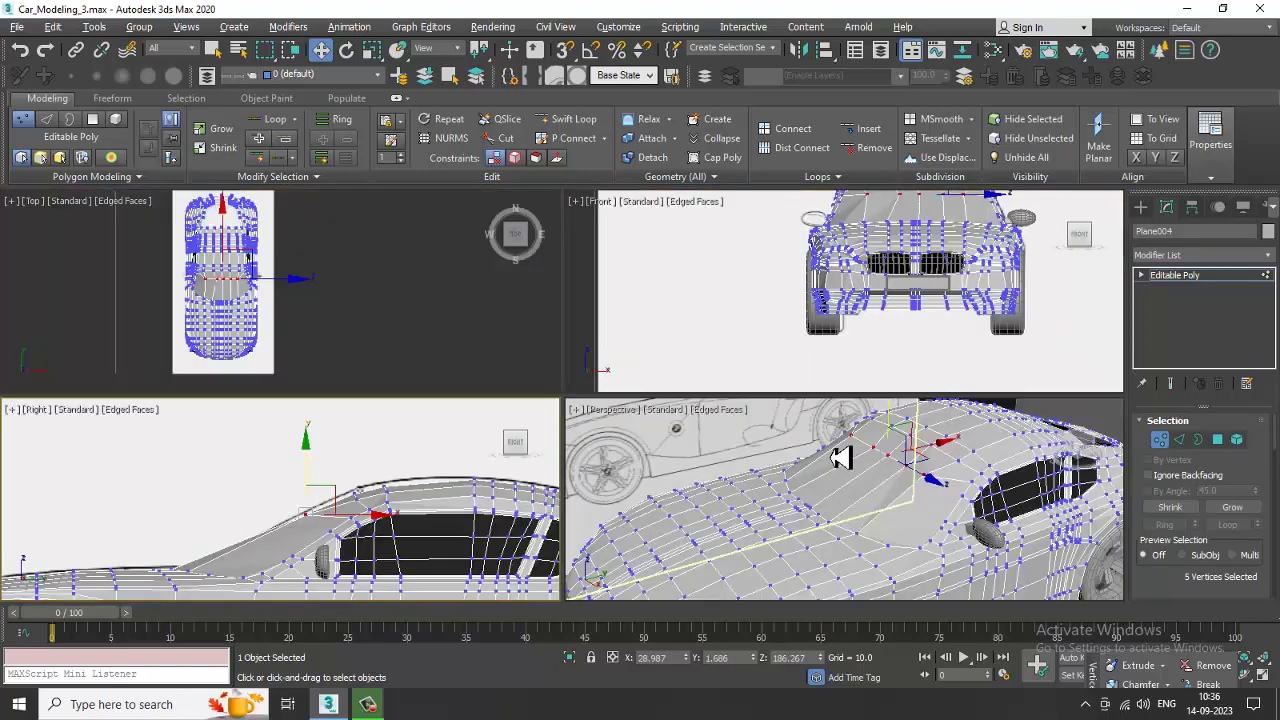
pyautogui.rightClick(834, 466)
pyautogui.hotkey('alt', 'w')
pyautogui.keyDown('alt'); pyautogui.moveTo(784, 458); pyautogui.dragTo(683, 386, button='middle'); pyautogui.keyUp('alt')
pyautogui.scroll(4, 683, 386)
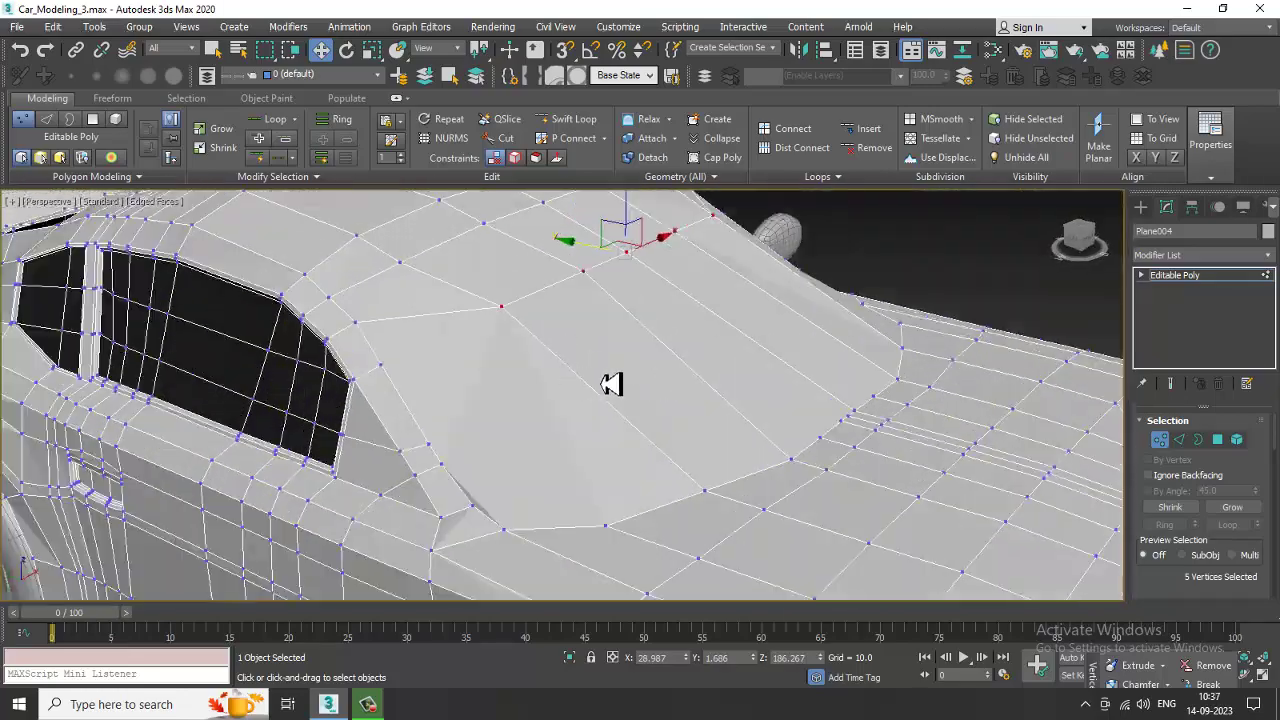
# Step: Cut two crosswise edges through the windshield between its upper crosswise edge and the hood, joining opposite pillar vertices
pyautogui.rightClick(604, 367)
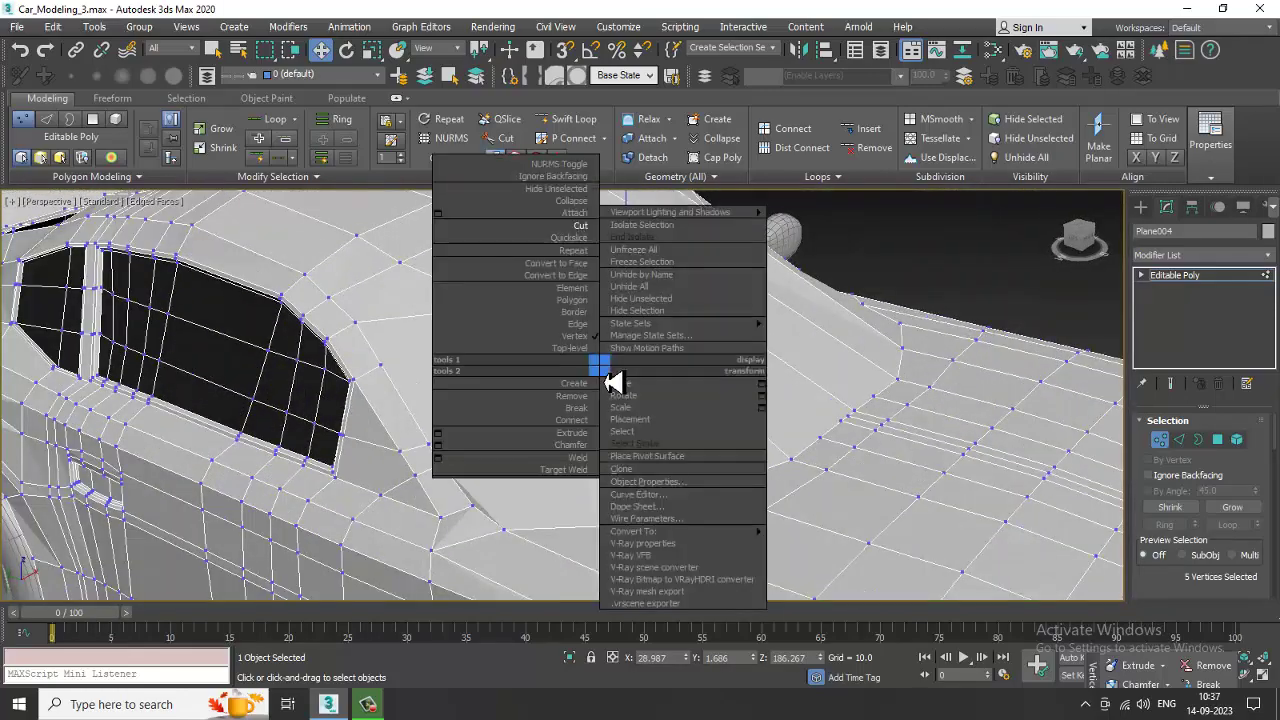
pyautogui.click(579, 226)
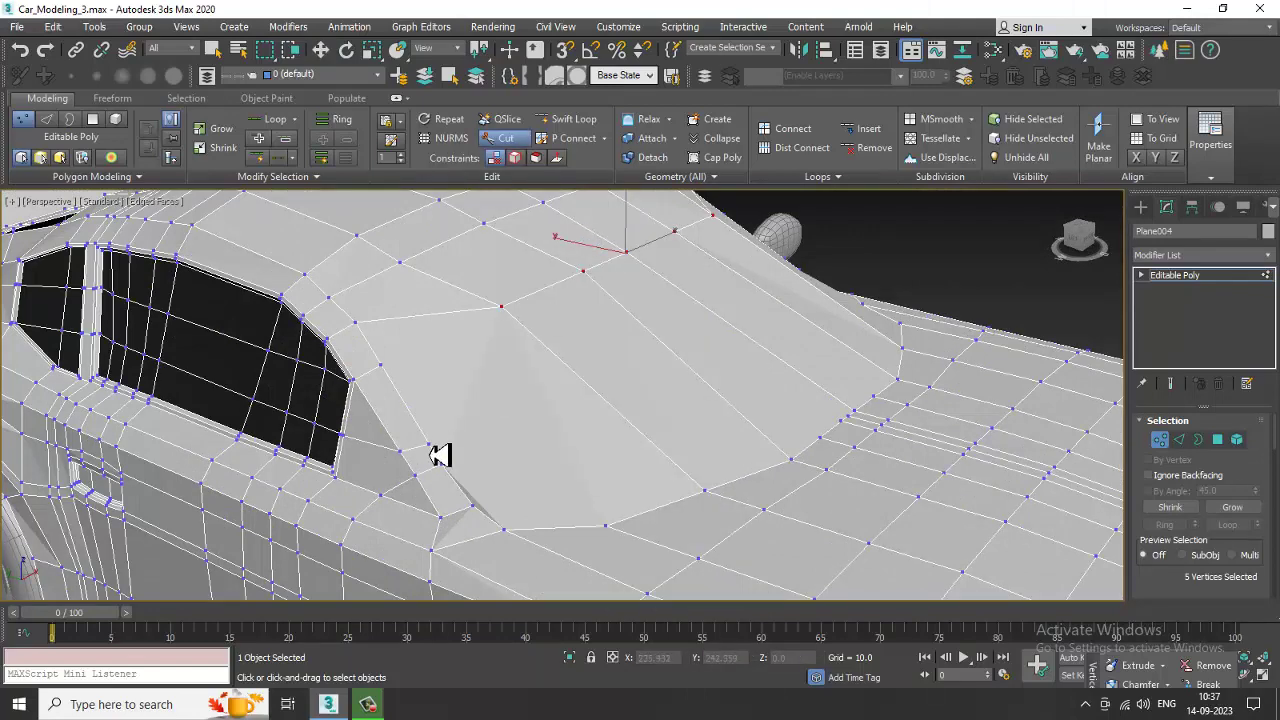
pyautogui.click(430, 446)
pyautogui.click(577, 375)
pyautogui.click(656, 337)
pyautogui.click(706, 311)
pyautogui.click(752, 287)
pyautogui.scroll(-3, 745, 300)
pyautogui.keyDown('alt'); pyautogui.moveTo(745, 300); pyautogui.dragTo(777, 357, button='middle'); pyautogui.keyUp('alt')
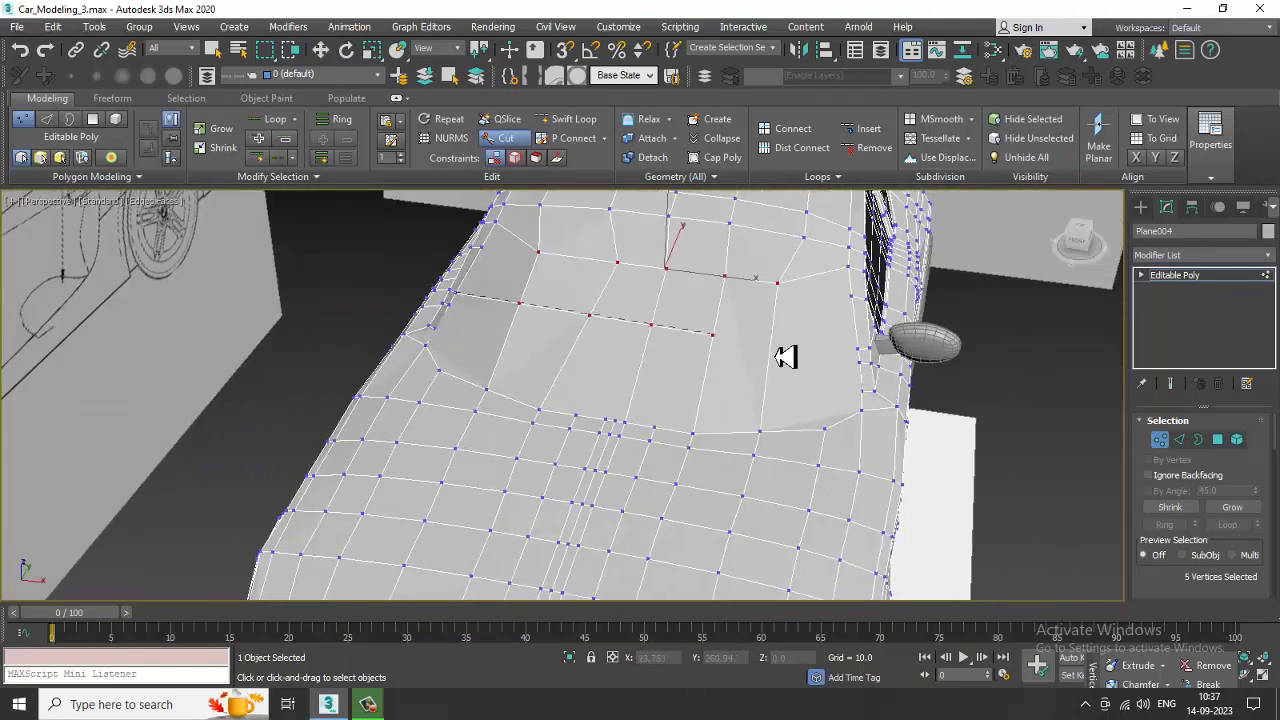
pyautogui.keyDown('alt'); pyautogui.moveTo(867, 362); pyautogui.dragTo(445, 351, button='middle'); pyautogui.keyUp('alt')
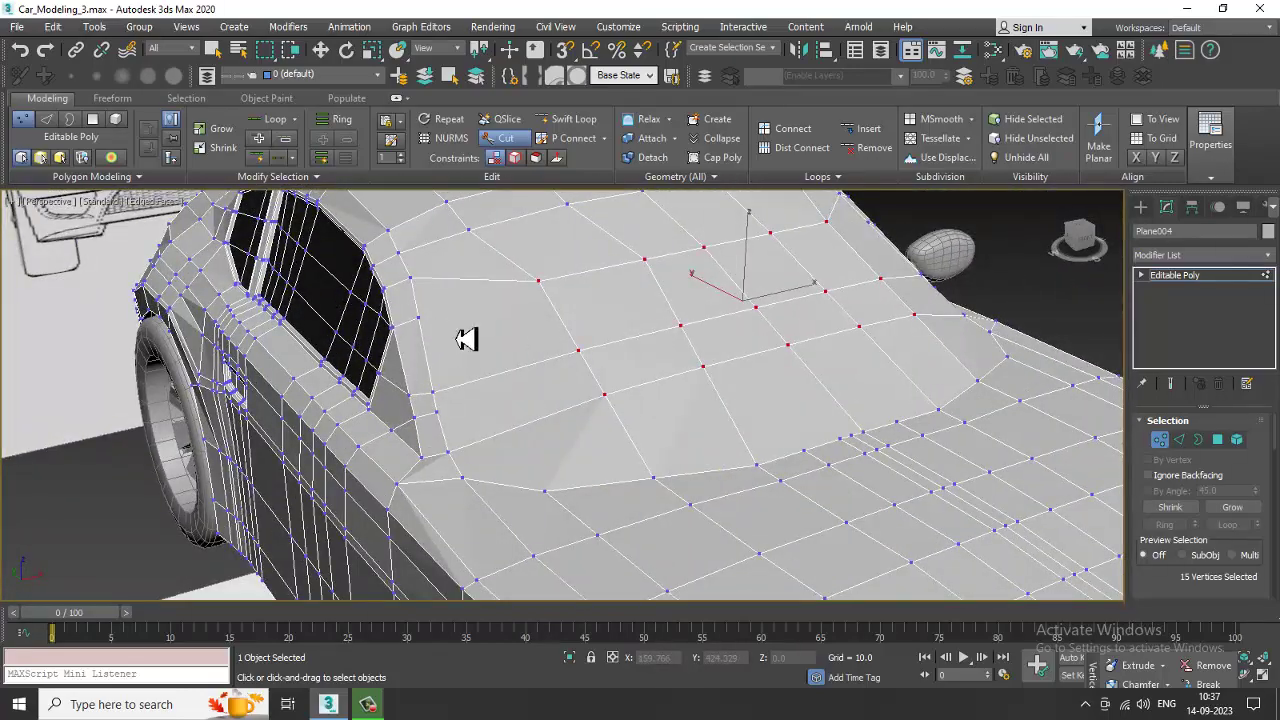
# Step: Cut another crosswise edge from pillar to pillar, between the windshield's upper crosswise edge and the row below it
pyautogui.click(418, 316)
pyautogui.click(561, 319)
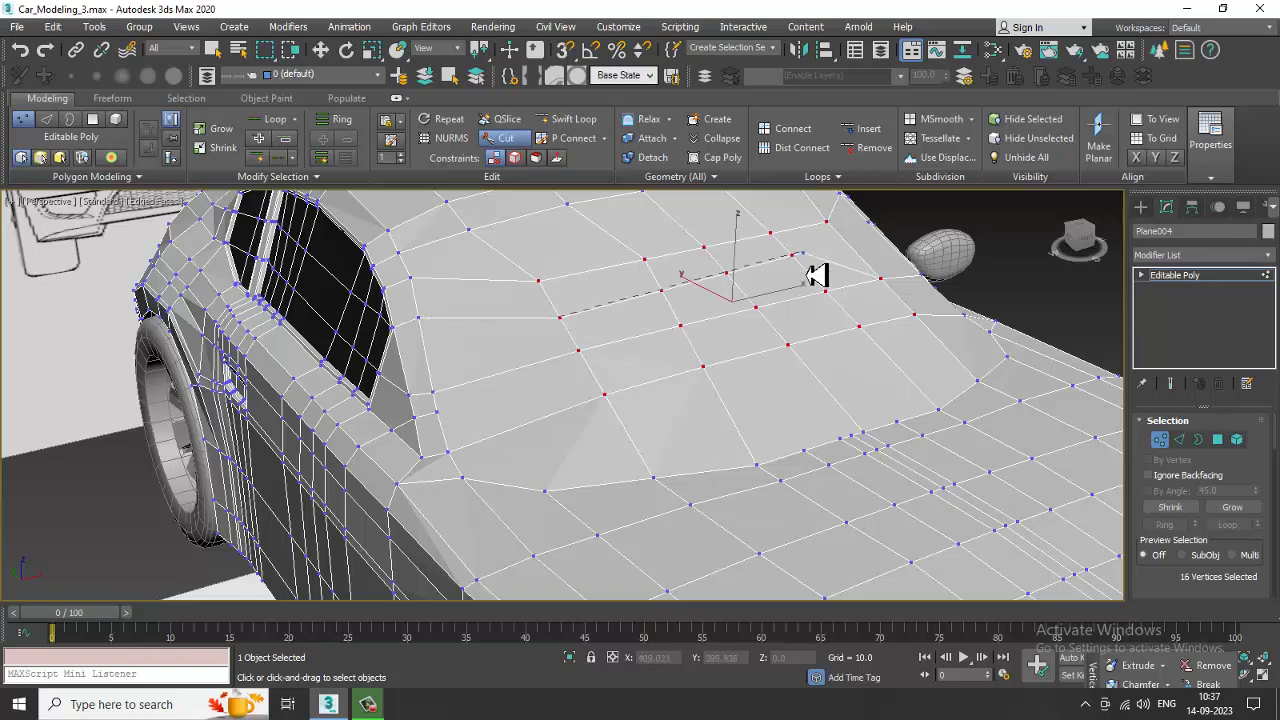
pyautogui.keyDown('alt'); pyautogui.moveTo(808, 268); pyautogui.dragTo(768, 285, button='middle'); pyautogui.keyUp('alt')
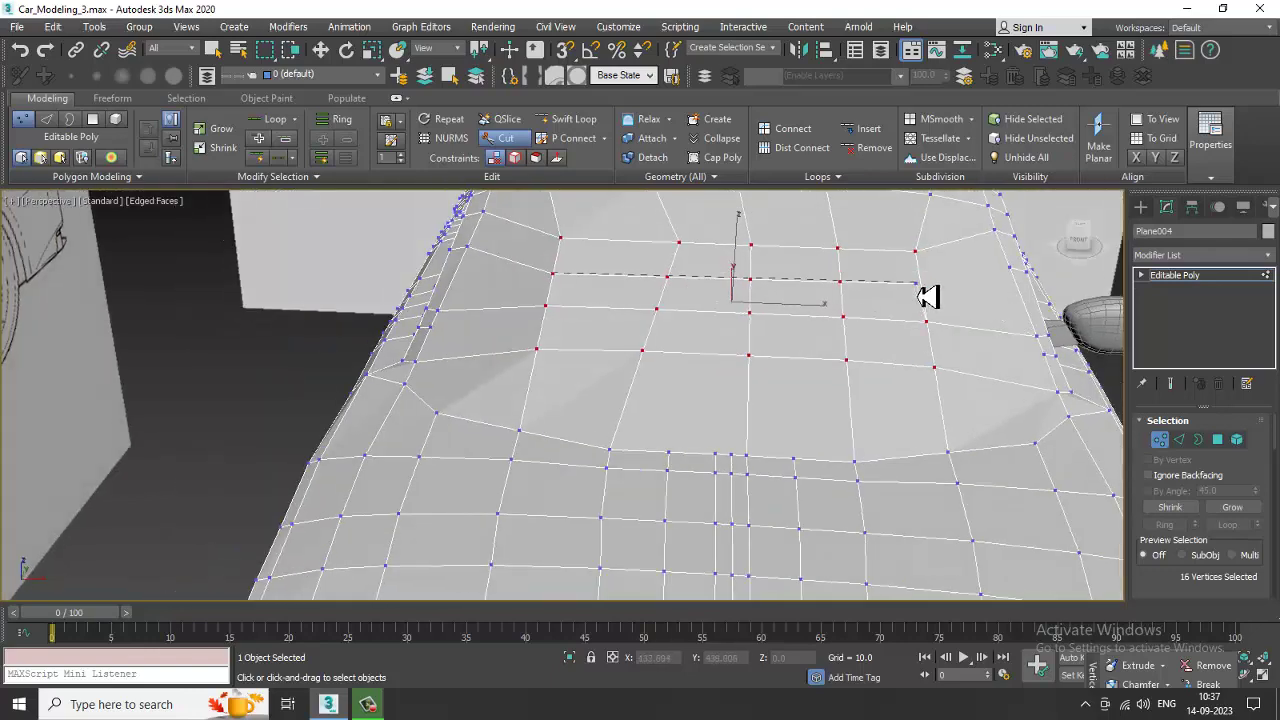
pyautogui.click(921, 284)
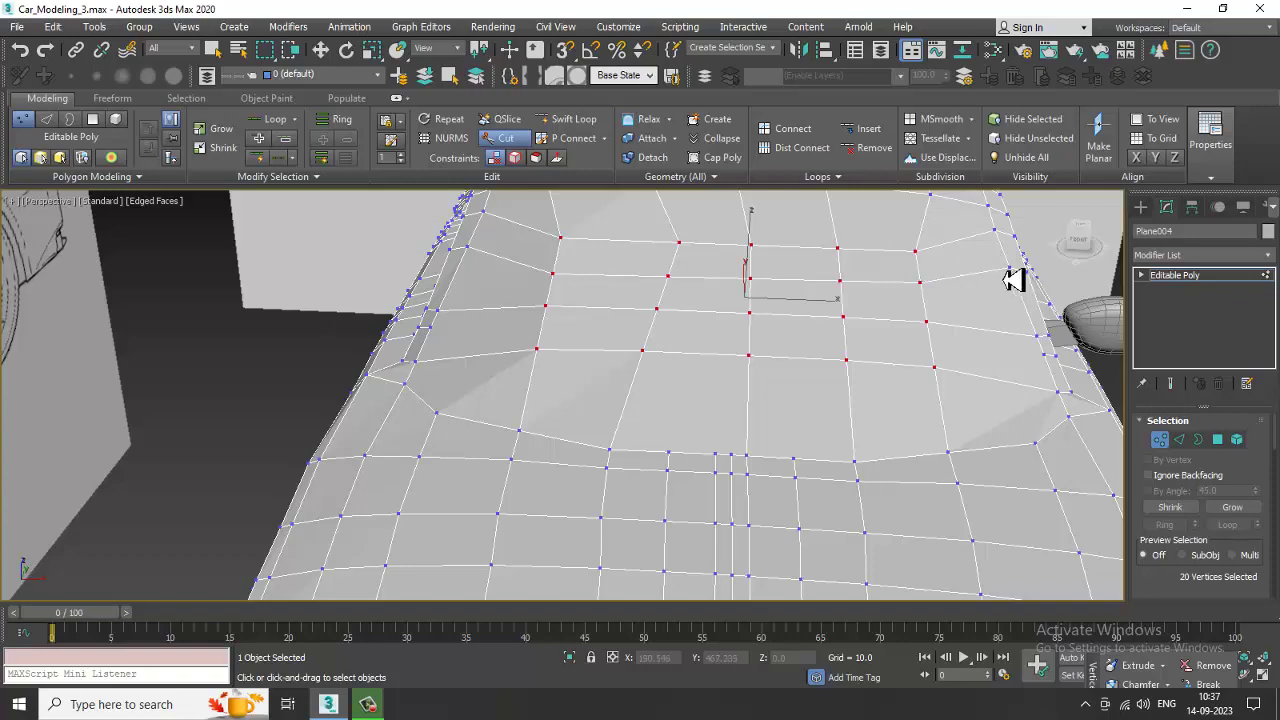
pyautogui.keyDown('alt'); pyautogui.moveTo(849, 280); pyautogui.dragTo(863, 291, button='middle'); pyautogui.keyUp('alt')
pyautogui.moveTo(818, 378); pyautogui.dragTo(725, 325, button='middle')
pyautogui.scroll(-3, 769, 283)
pyautogui.press('w')
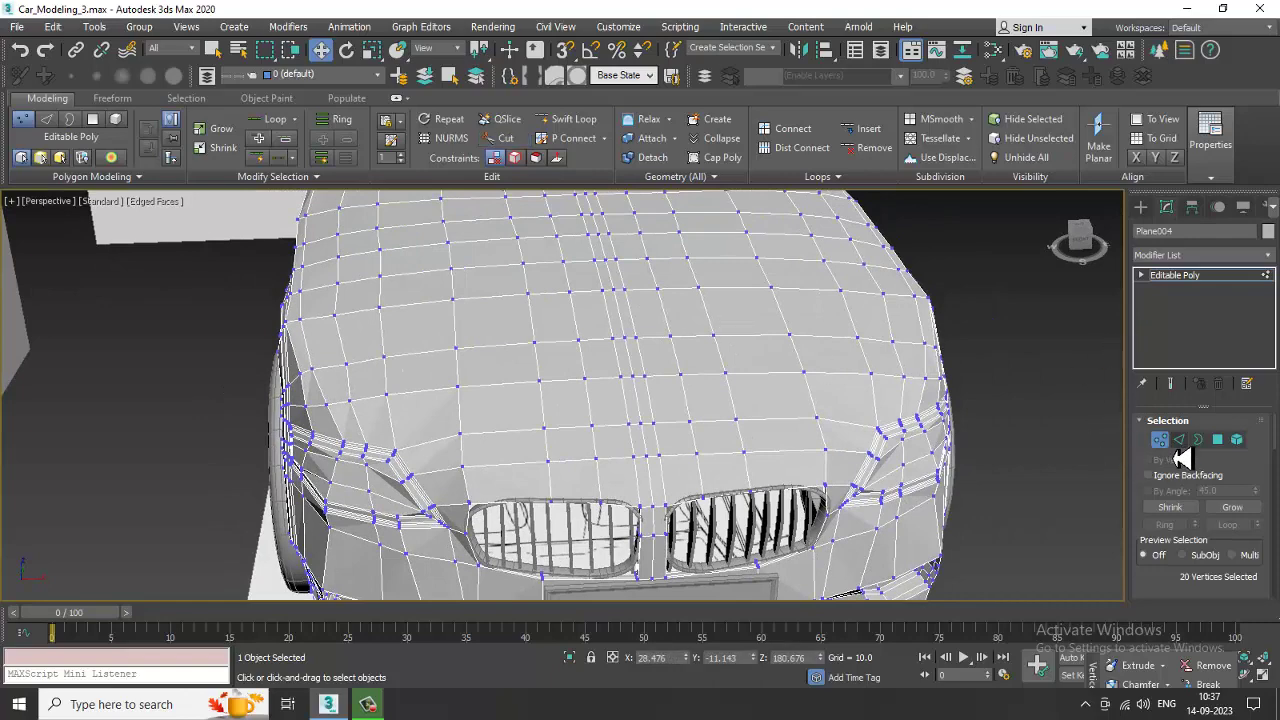
# Step: At edge level, try to remove three lengthwise edge loops beside the hood's centreline together with their vertices
pyautogui.click(1179, 440)
pyautogui.doubleClick(751, 441)
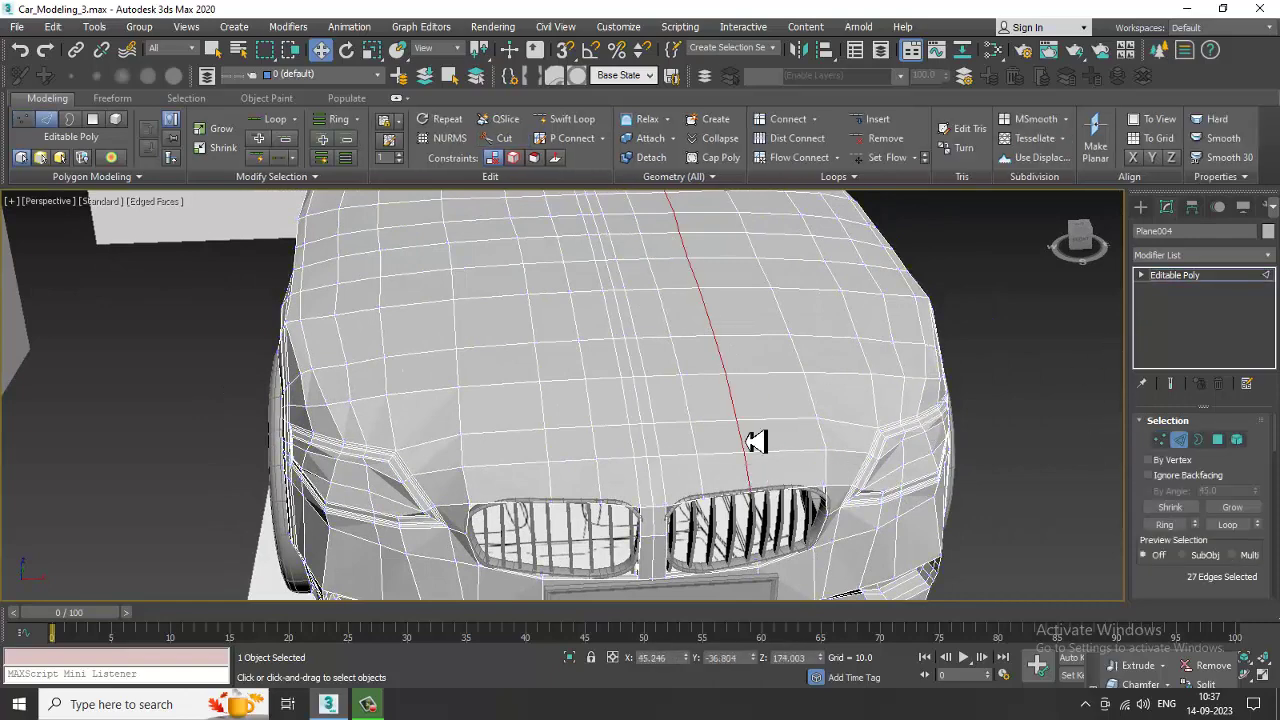
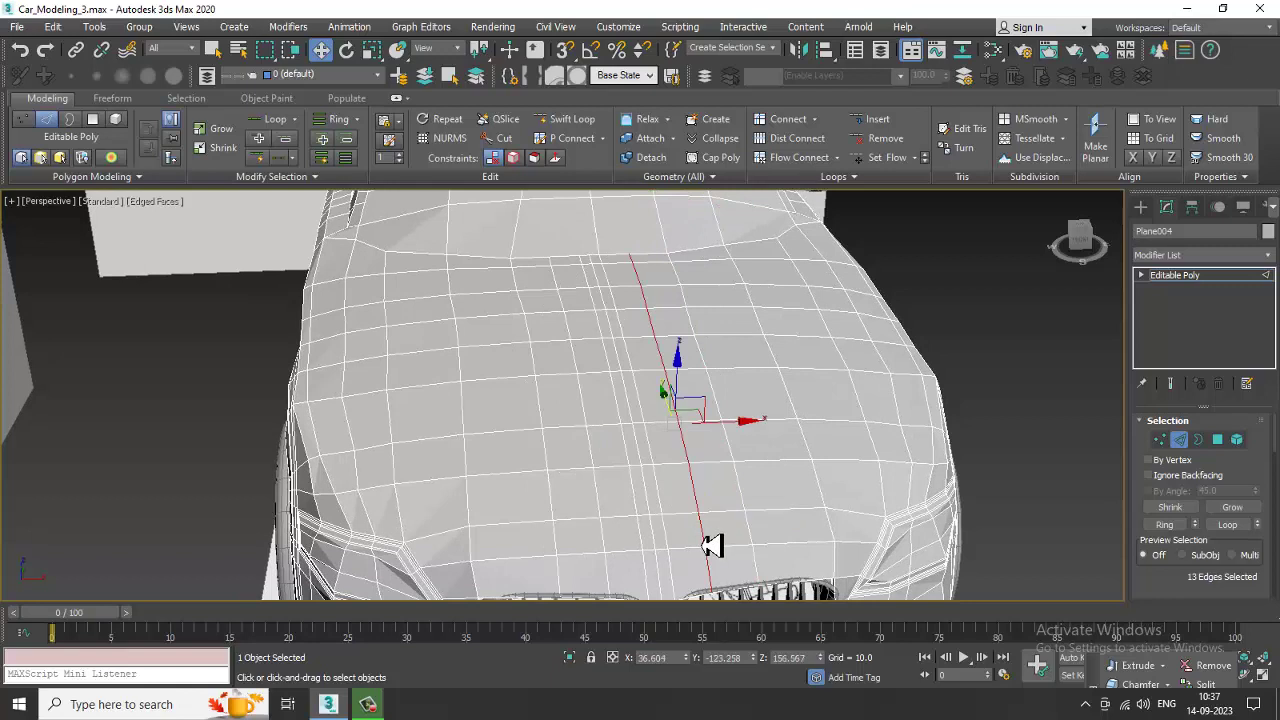
pyautogui.keyDown('ctrl'); pyautogui.doubleClick(603, 550); pyautogui.keyUp('ctrl')
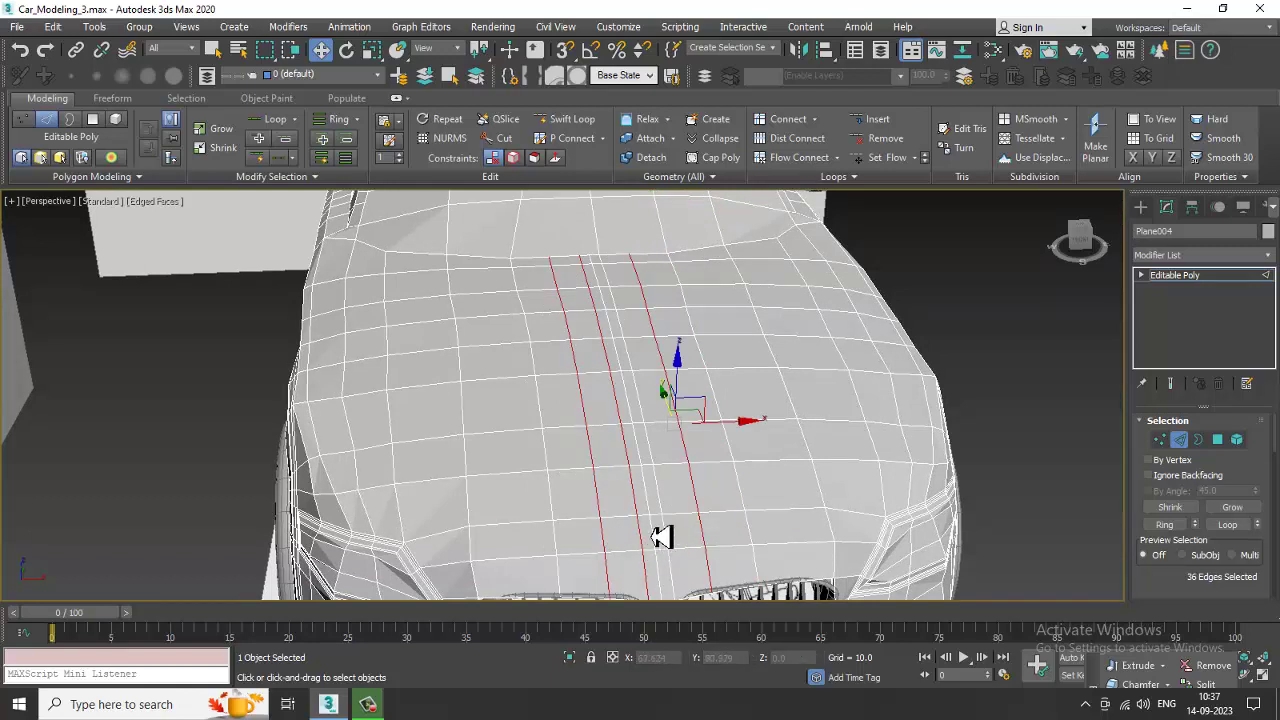
pyautogui.hotkey('ctrl', 'BackSpace')
pyautogui.scroll(-2, 656, 476)
pyautogui.moveTo(664, 465); pyautogui.dragTo(660, 426, button='middle')
pyautogui.scroll(5, 660, 370)
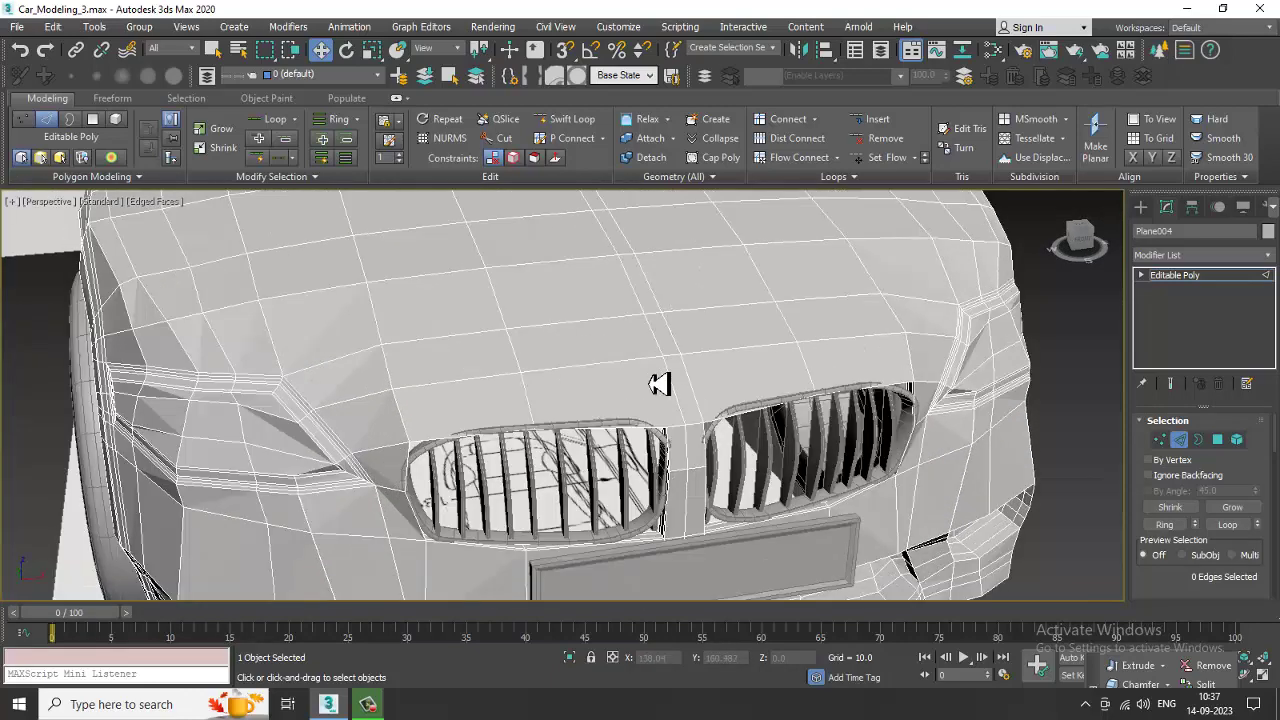
pyautogui.scroll(3, 659, 384)
pyautogui.hotkey('ctrl', 'z')
# Step: Remove the lengthwise hood edge loop nearest the centreline above each of the two grille openings, including its vertices
pyautogui.doubleClick(588, 428)
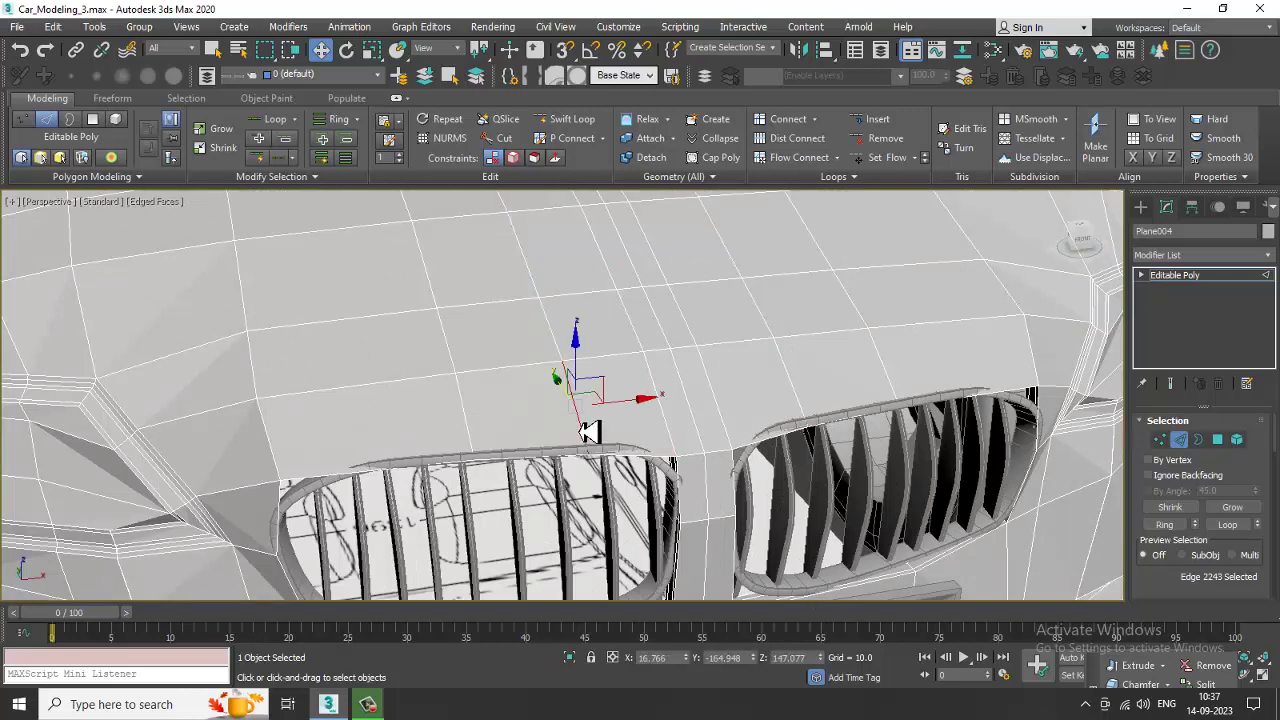
pyautogui.hotkey('ctrl', 'BackSpace')
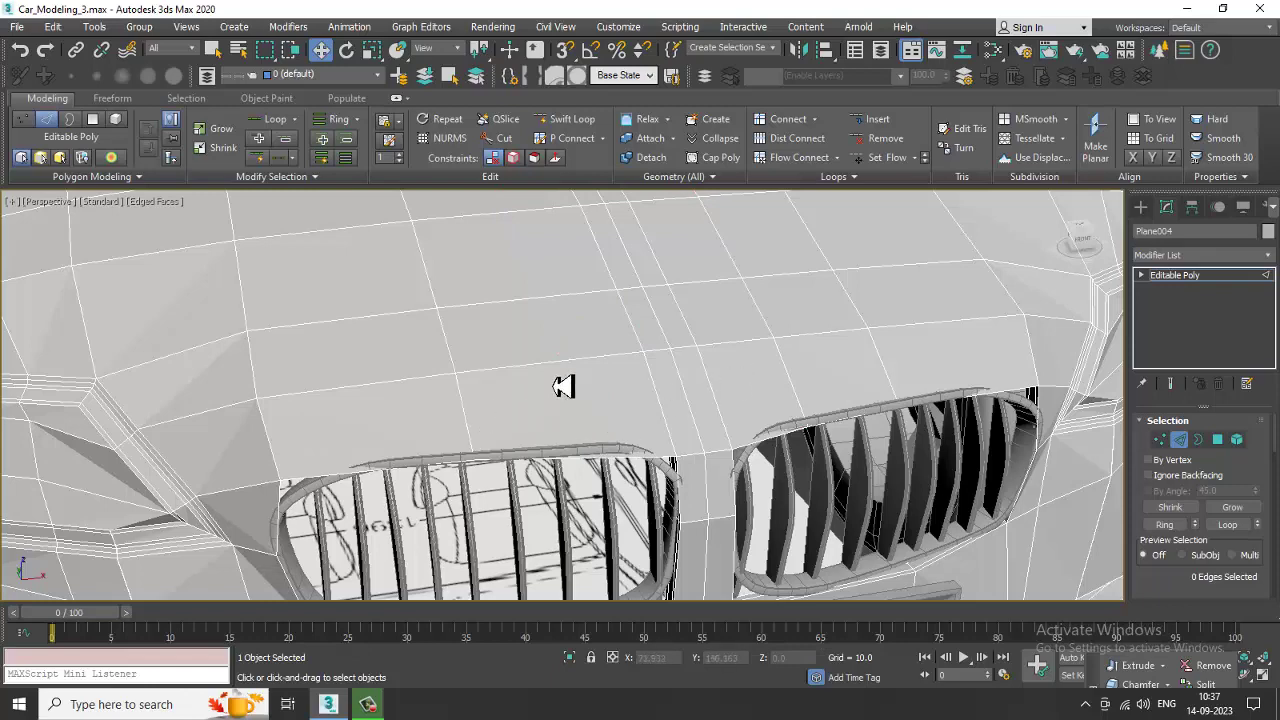
pyautogui.scroll(-3, 563, 387)
pyautogui.doubleClick(495, 409)
pyautogui.moveTo(716, 343); pyautogui.dragTo(654, 513, button='middle')
pyautogui.scroll(-4, 664, 512)
pyautogui.moveTo(540, 511); pyautogui.dragTo(538, 424, button='middle')
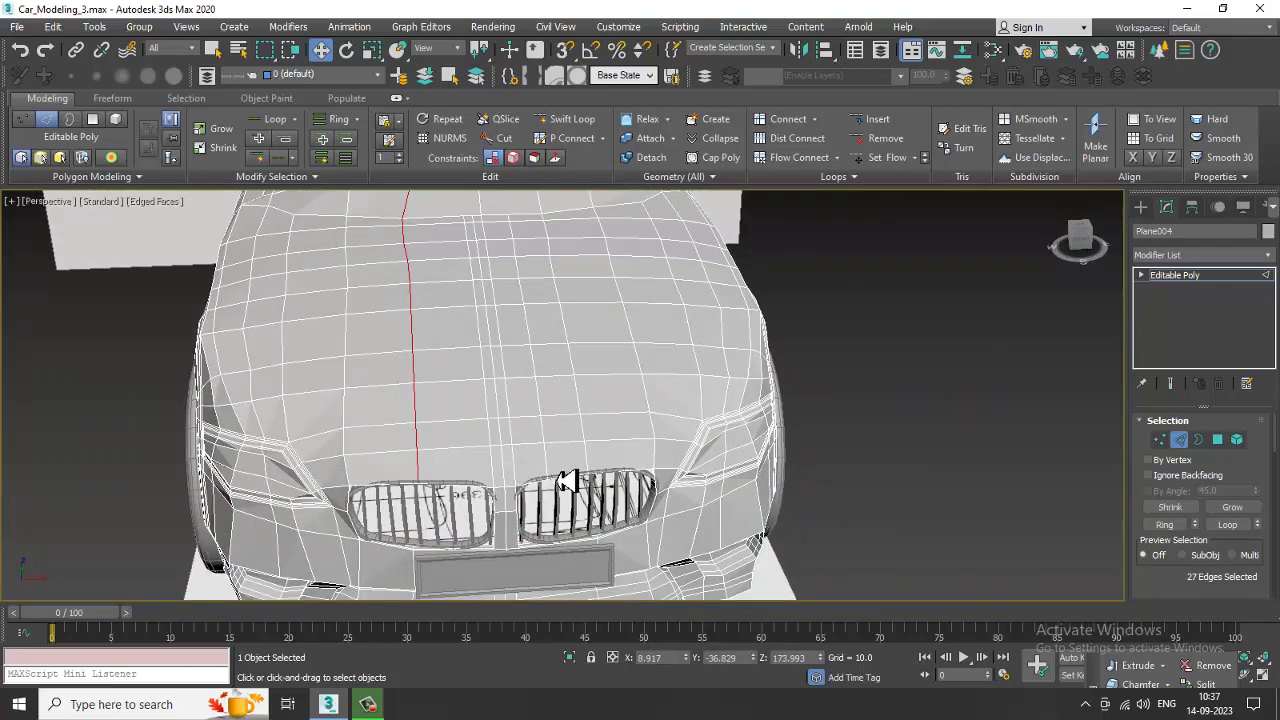
pyautogui.click(553, 467)
pyautogui.click(549, 464)
pyautogui.doubleClick(550, 465)
pyautogui.click(556, 467)
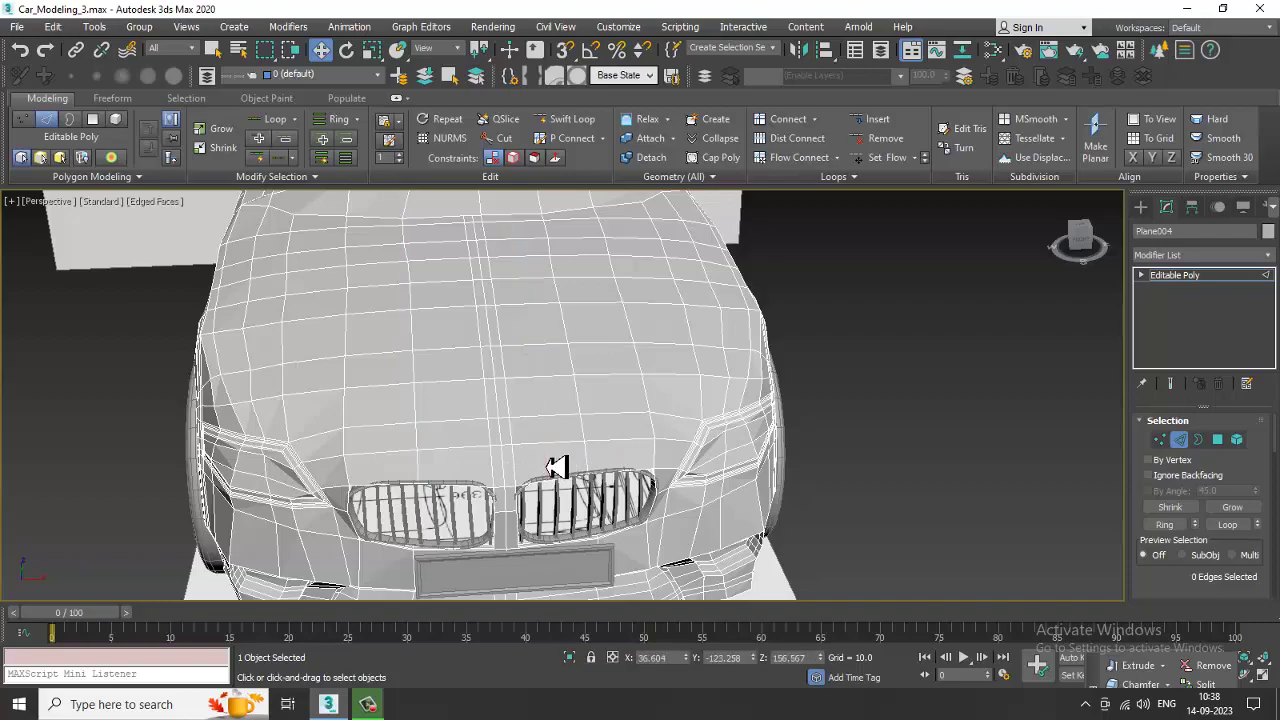
# Step: Remove the edge loop running from the base of the windshield pillar down the body side, on both sides of the car
pyautogui.scroll(-3, 556, 467)
pyautogui.keyDown('alt'); pyautogui.moveTo(546, 437); pyautogui.dragTo(549, 354, button='middle'); pyautogui.keyUp('alt')
pyautogui.scroll(3, 549, 355)
pyautogui.keyDown('alt'); pyautogui.moveTo(551, 449); pyautogui.dragTo(645, 381, button='middle'); pyautogui.keyUp('alt')
pyautogui.scroll(2, 645, 381)
pyautogui.keyDown('alt'); pyautogui.moveTo(790, 426); pyautogui.dragTo(765, 435, button='middle'); pyautogui.keyUp('alt')
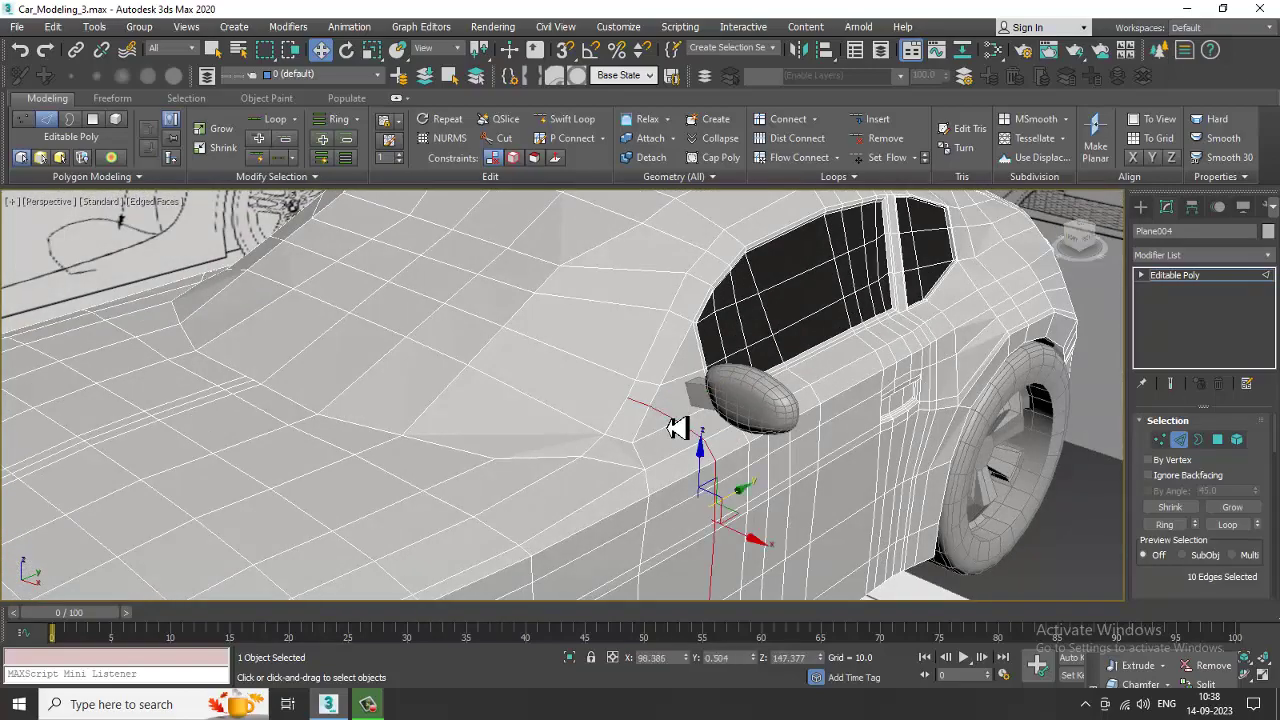
pyautogui.keyDown('alt'); pyautogui.moveTo(677, 427); pyautogui.dragTo(286, 400, button='middle'); pyautogui.keyUp('alt')
pyautogui.doubleClick(286, 401)
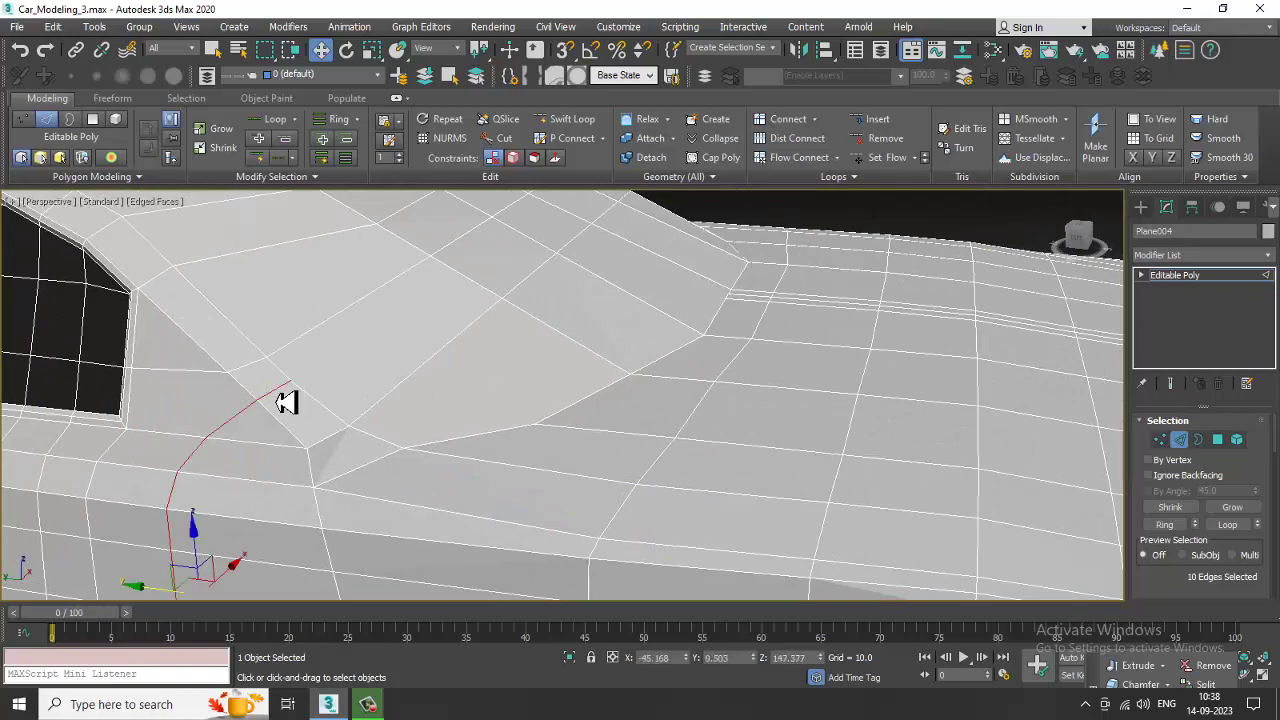
pyautogui.click(286, 401)
# Step: At border level, select the open border of the rear window and cap it
pyautogui.scroll(-3, 299, 402)
pyautogui.moveTo(547, 412); pyautogui.dragTo(767, 475, button='middle')
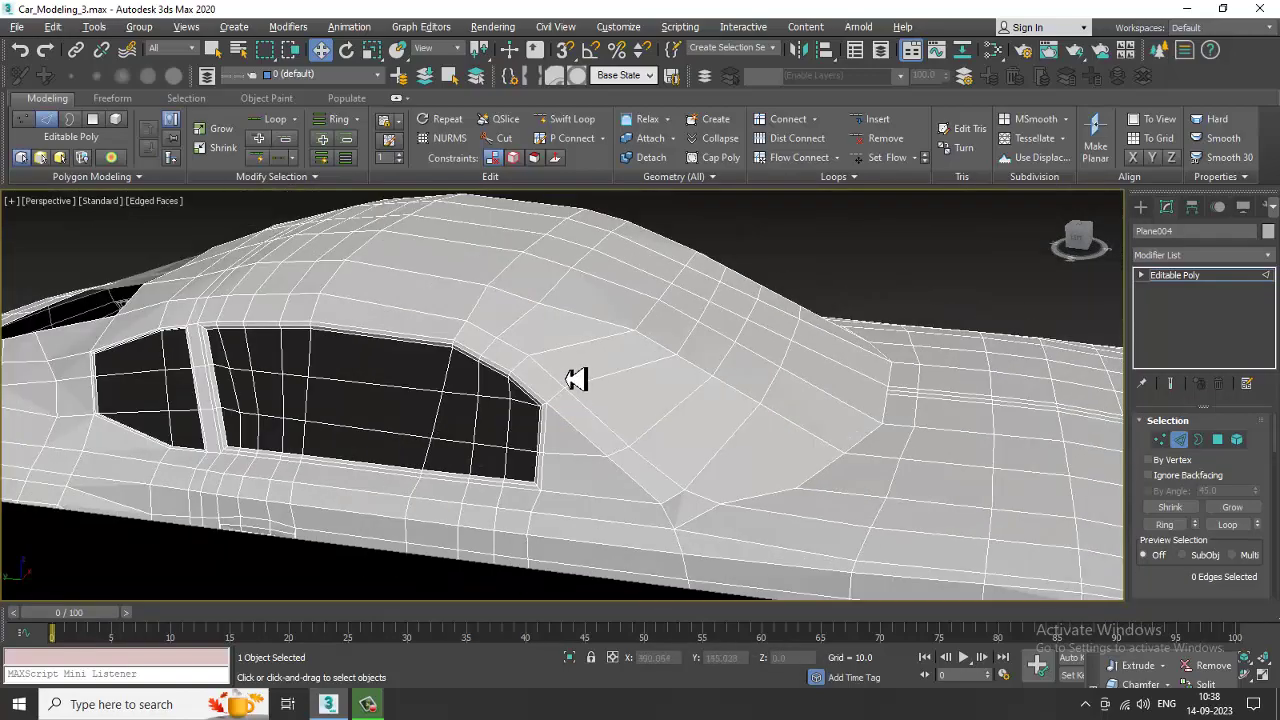
pyautogui.keyDown('alt'); pyautogui.moveTo(574, 377); pyautogui.dragTo(531, 377, button='middle'); pyautogui.keyUp('alt')
pyautogui.moveTo(712, 417); pyautogui.dragTo(584, 369, button='middle')
pyautogui.keyDown('alt'); pyautogui.moveTo(595, 463); pyautogui.dragTo(777, 404, button='middle'); pyautogui.keyUp('alt')
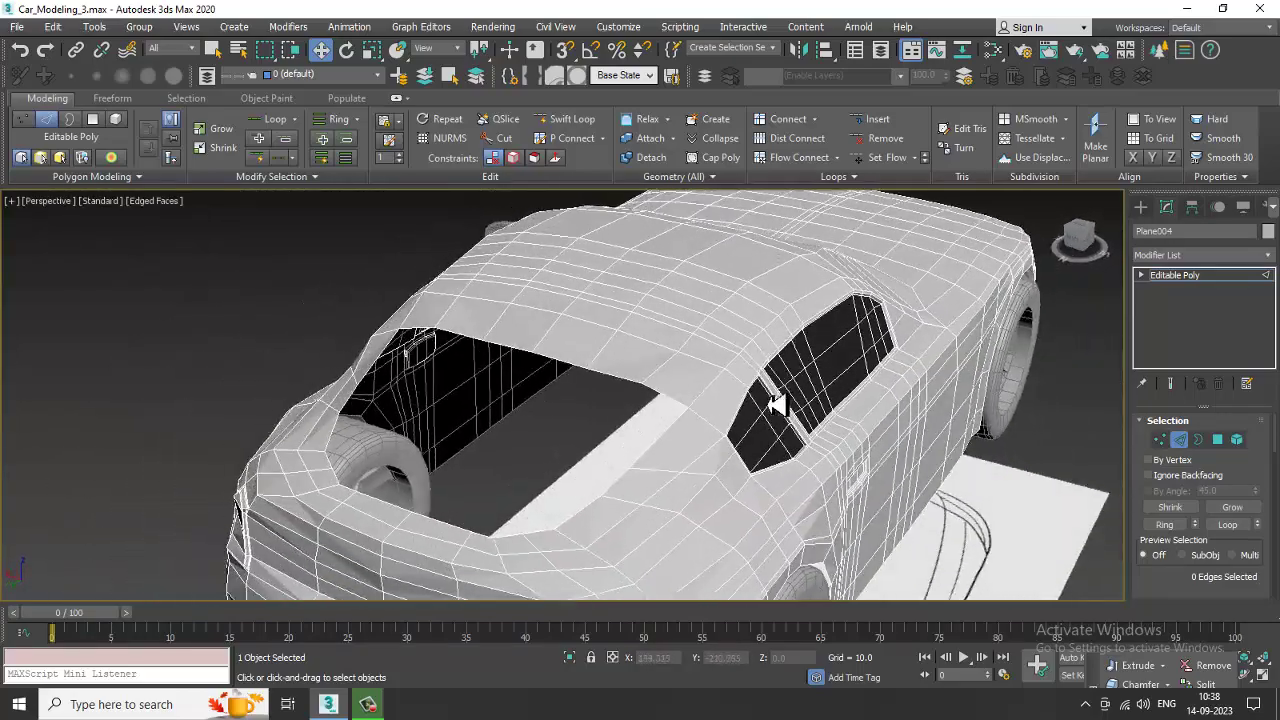
pyautogui.click(1199, 442)
pyautogui.click(571, 373)
pyautogui.rightClick(571, 373)
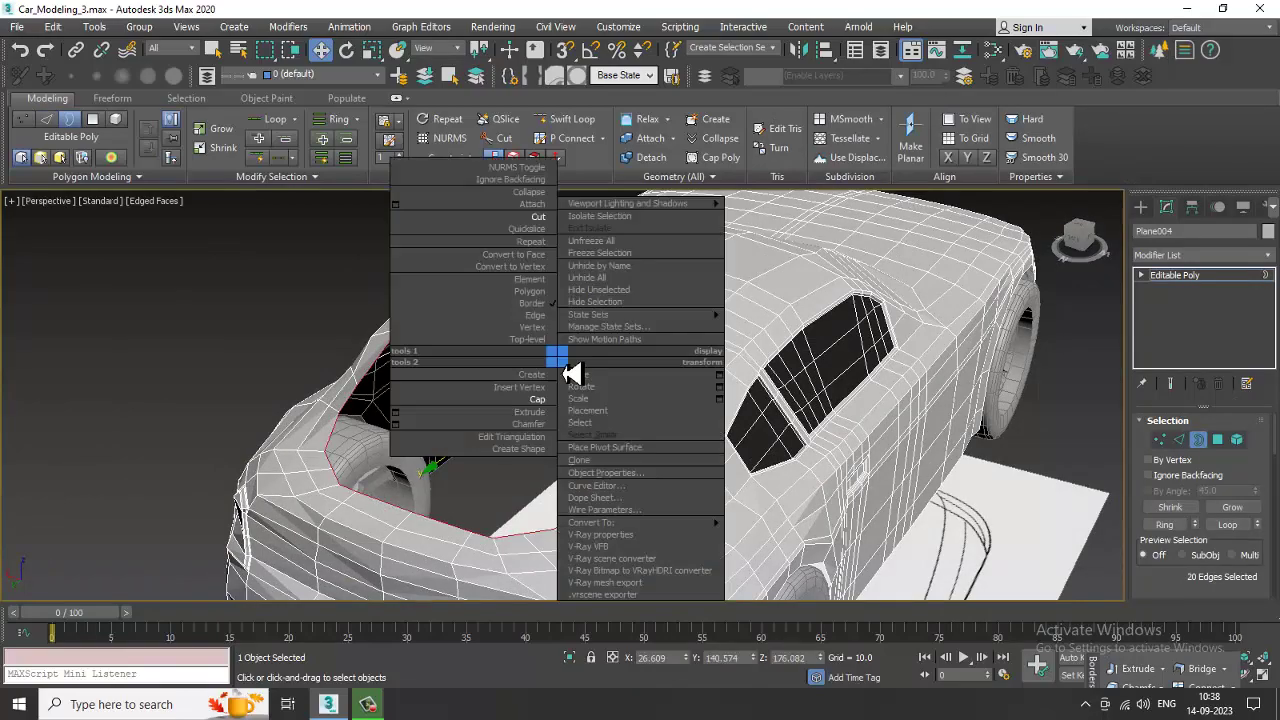
pyautogui.click(545, 401)
pyautogui.keyDown('alt'); pyautogui.moveTo(549, 413); pyautogui.dragTo(594, 394, button='middle'); pyautogui.keyUp('alt')
pyautogui.scroll(3, 568, 386)
pyautogui.scroll(-3, 531, 414)
# Step: Cut three lengthwise edges across the rear window cap, joining roofline vertices to matching vertices at the trunk
pyautogui.rightClick(594, 394)
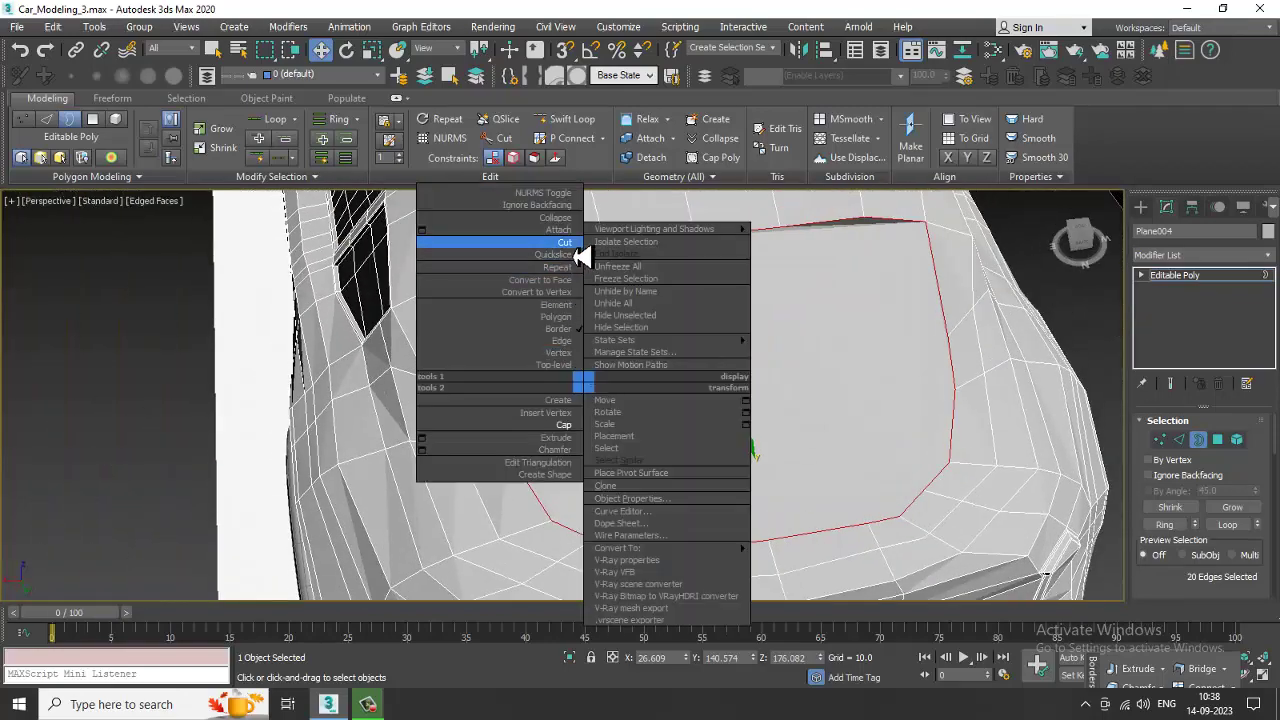
pyautogui.click(505, 243)
pyautogui.click(519, 260)
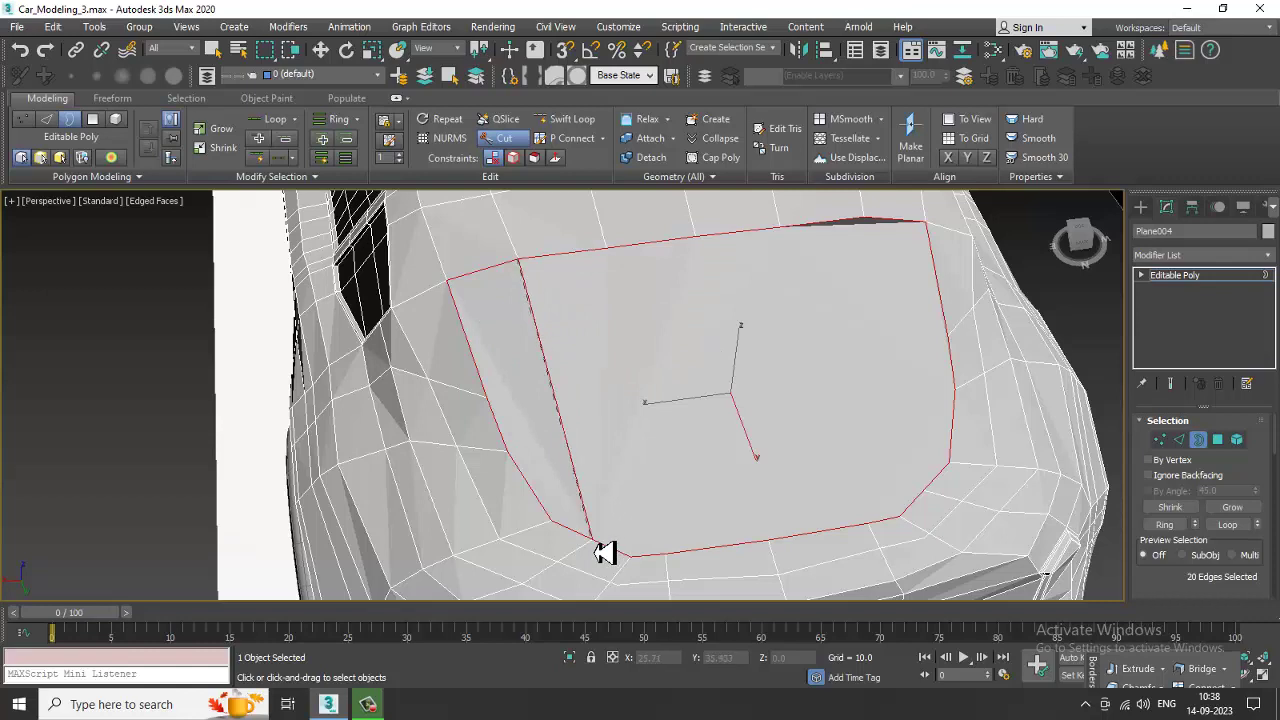
pyautogui.click(608, 250)
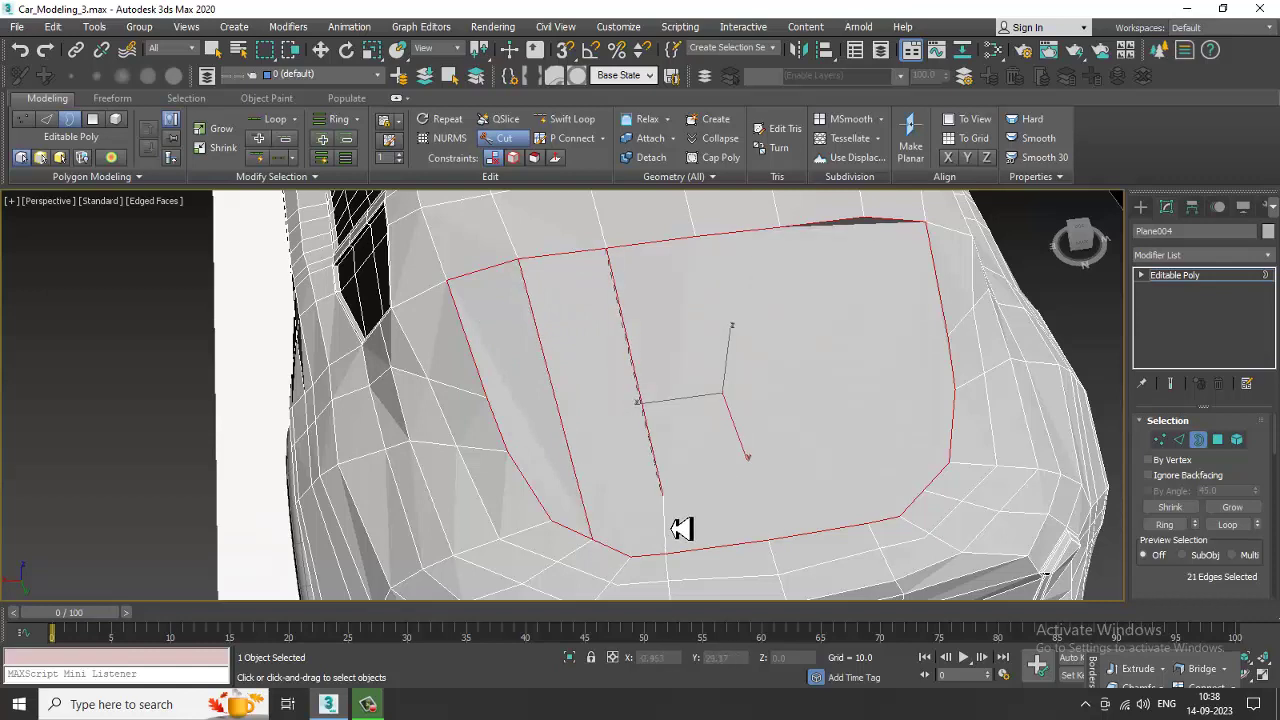
pyautogui.click(663, 553)
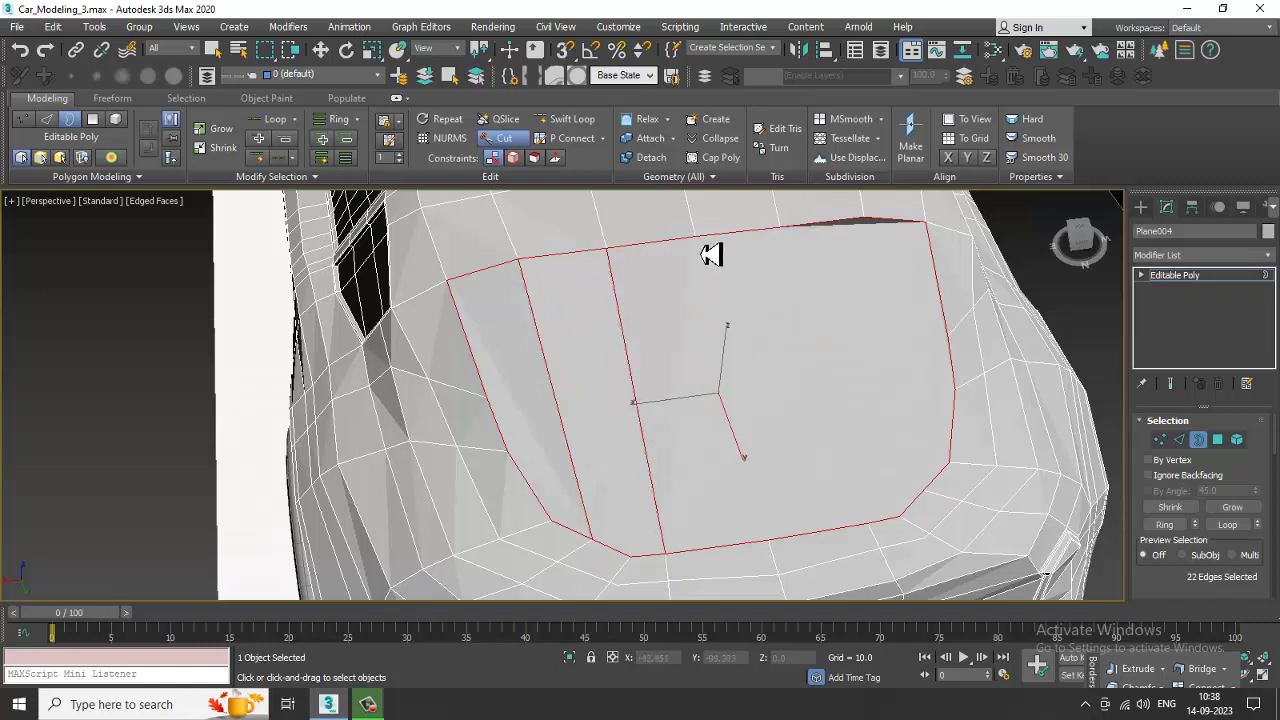
pyautogui.click(700, 241)
pyautogui.click(767, 540)
# Step: Cut the two remaining lengthwise edges across the rear window from the roofline to the trunk
pyautogui.keyDown('alt'); pyautogui.moveTo(778, 552); pyautogui.dragTo(730, 416, button='middle'); pyautogui.keyUp('alt')
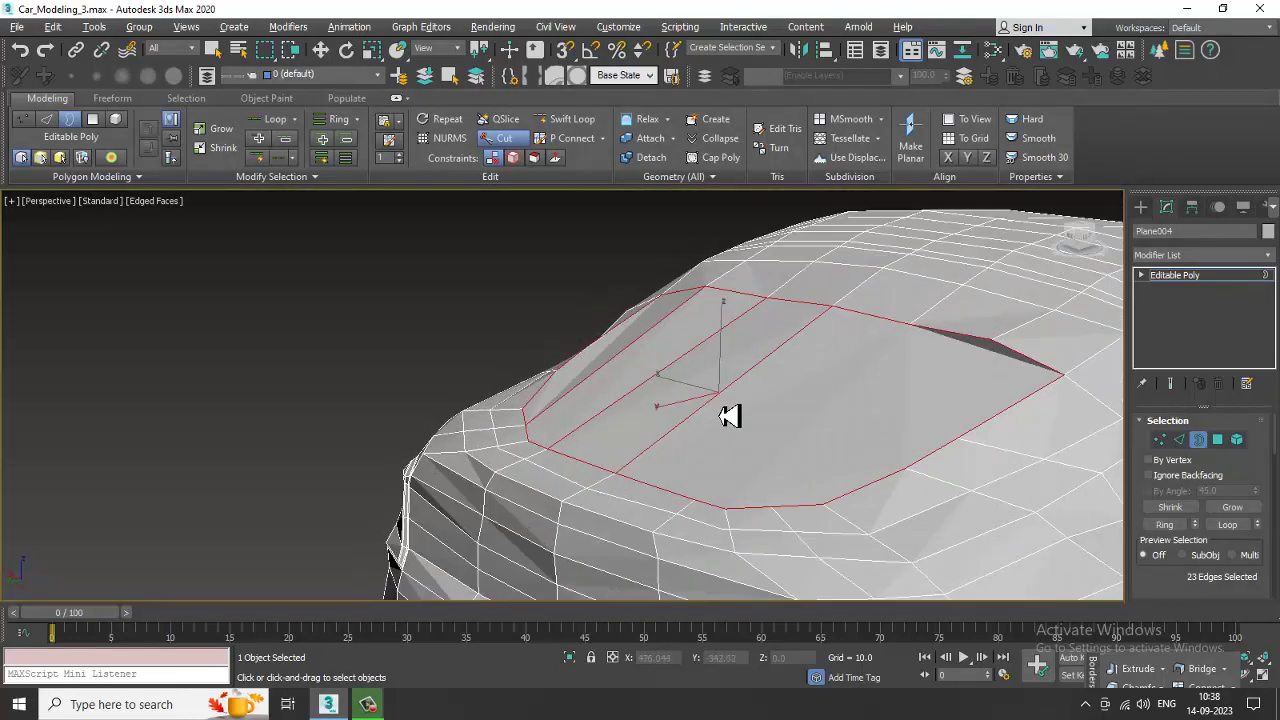
pyautogui.click(908, 327)
pyautogui.click(697, 502)
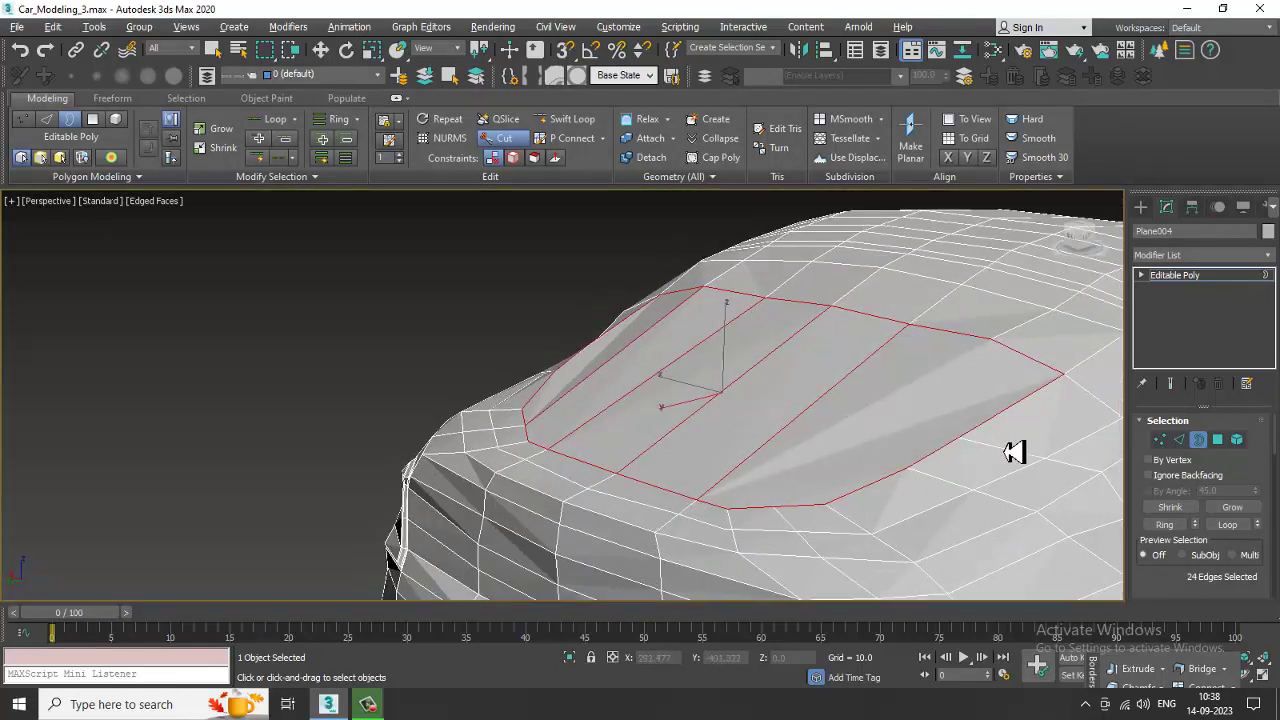
pyautogui.keyDown('alt'); pyautogui.moveTo(1013, 452); pyautogui.dragTo(927, 326, button='middle'); pyautogui.keyUp('alt')
pyautogui.click(937, 290)
pyautogui.click(887, 530)
pyautogui.keyDown('alt'); pyautogui.moveTo(930, 478); pyautogui.dragTo(993, 482, button='middle'); pyautogui.keyUp('alt')
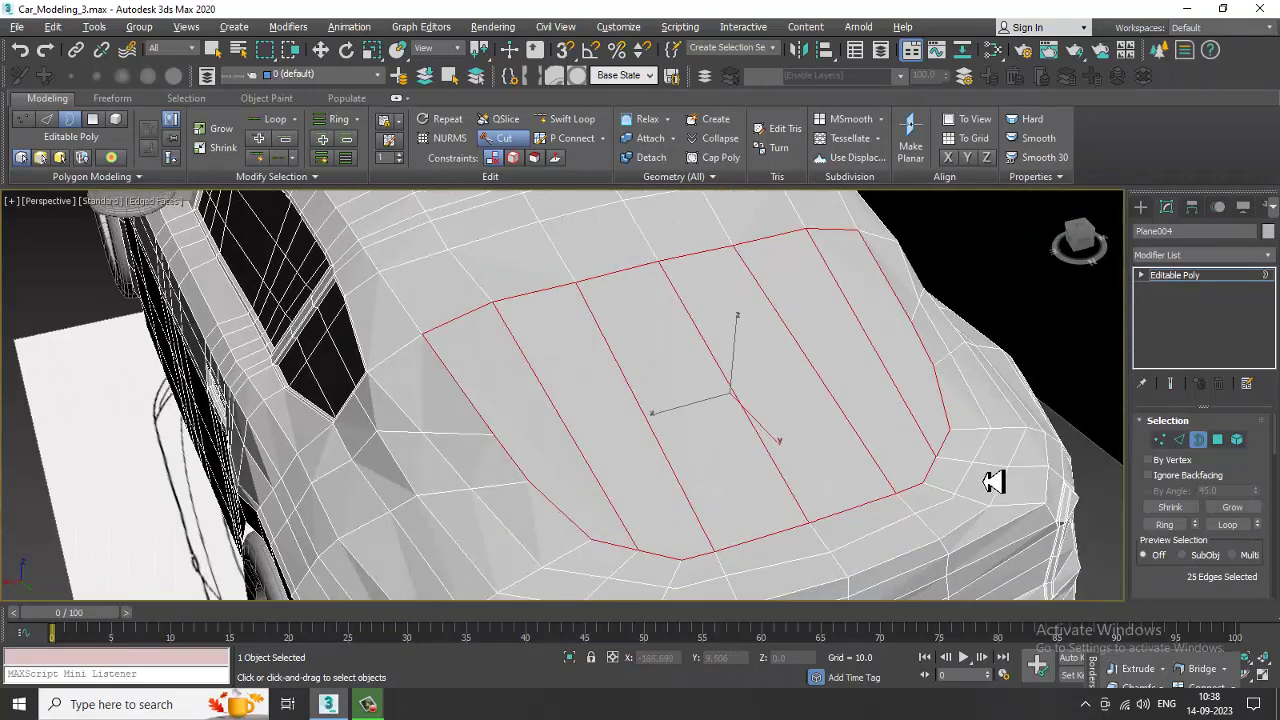
# Step: Cut three crosswise edges through the rear window, joining opposite vertices along its side borders
pyautogui.click(497, 437)
pyautogui.click(912, 326)
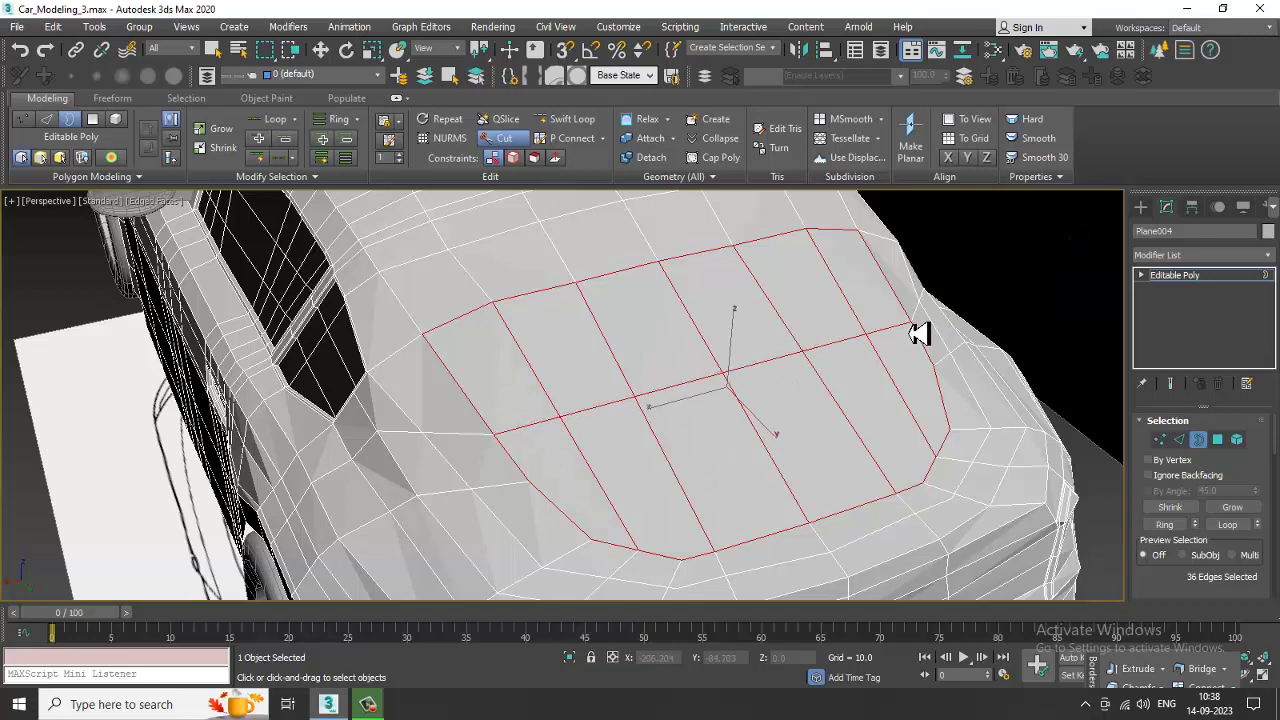
pyautogui.click(938, 372)
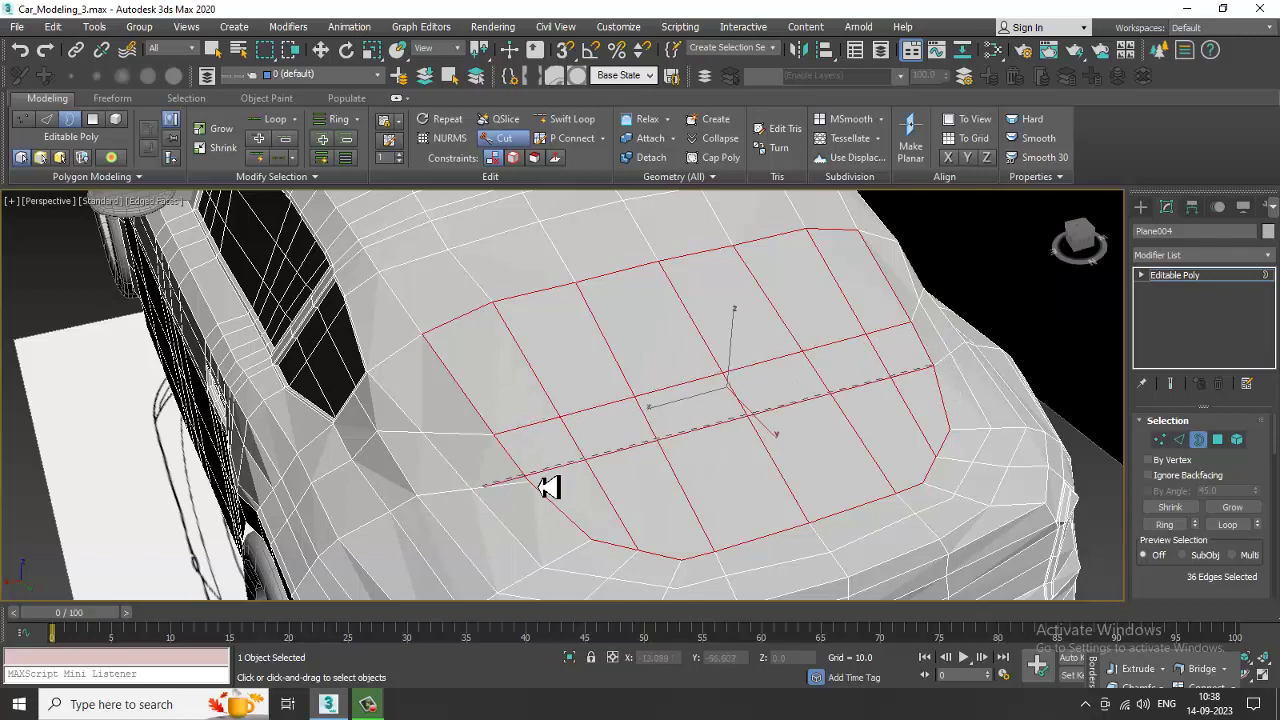
pyautogui.click(535, 484)
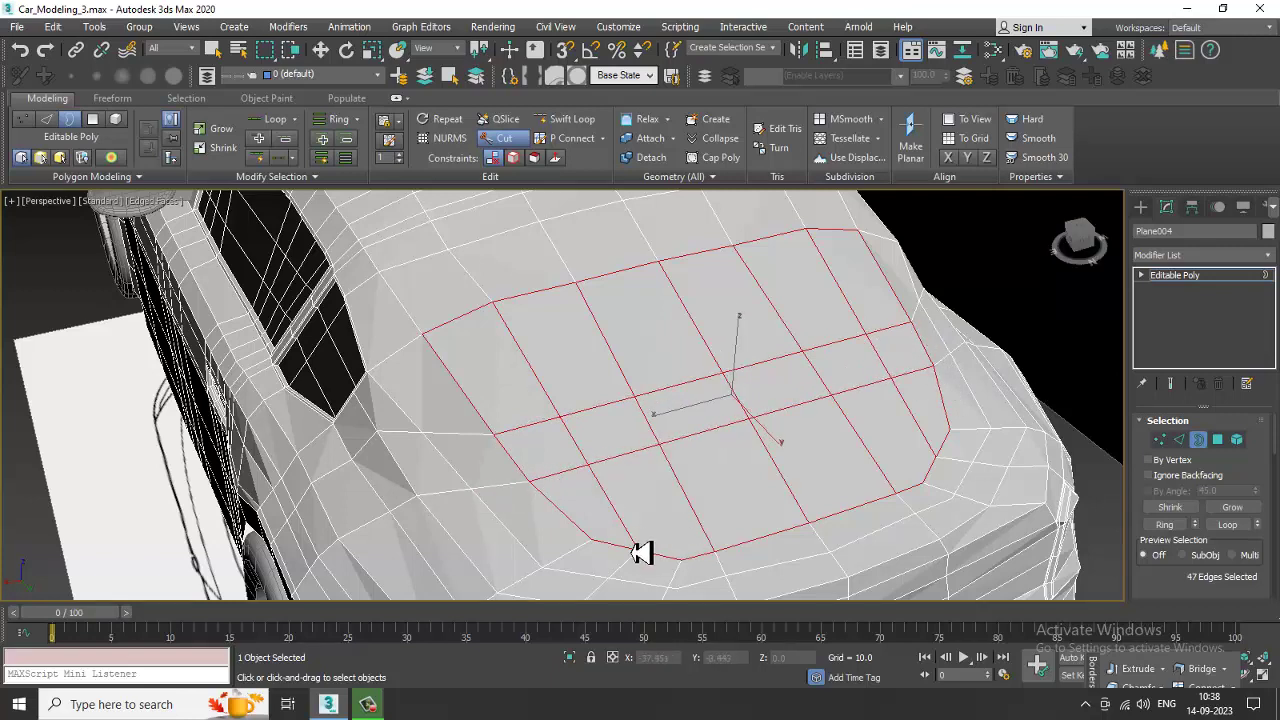
pyautogui.click(595, 545)
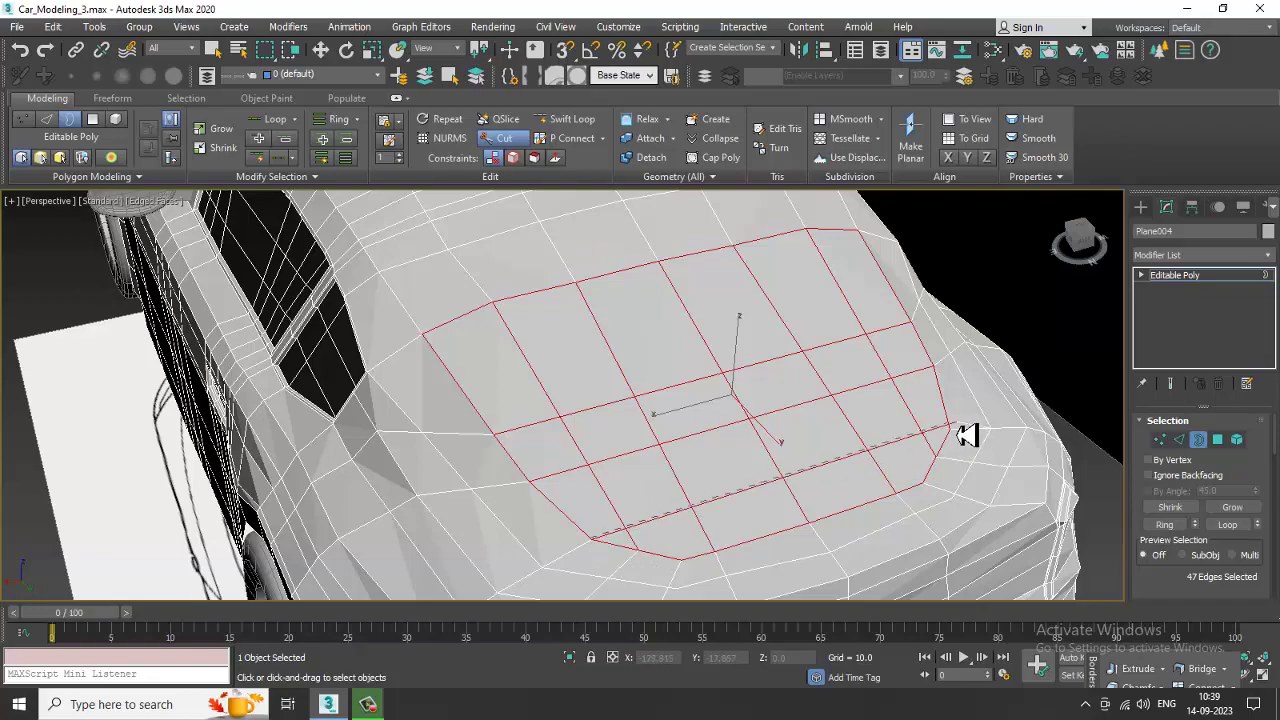
pyautogui.click(948, 432)
# Step: Cut a fourth crosswise edge near the rear window's trunk-side border, joining the opposite corner vertices
pyautogui.scroll(-5, 878, 398)
pyautogui.moveTo(878, 398)
pyautogui.keyDown('alt'); pyautogui.mouseDown(button='middle')
pyautogui.moveTo(843, 363)
pyautogui.moveTo(872, 346)
pyautogui.moveTo(709, 363)
pyautogui.moveTo(899, 417)
pyautogui.moveTo(708, 420)
pyautogui.moveTo(752, 377)
pyautogui.moveTo(651, 466)
pyautogui.moveTo(775, 244)
pyautogui.moveTo(749, 349)
pyautogui.mouseUp(button='middle'); pyautogui.keyUp('alt')
pyautogui.rightClick(709, 363)
pyautogui.scroll(5, 899, 417)
pyautogui.scroll(-3, 772, 244)
pyautogui.rightClick(740, 322)
pyautogui.click(715, 192)
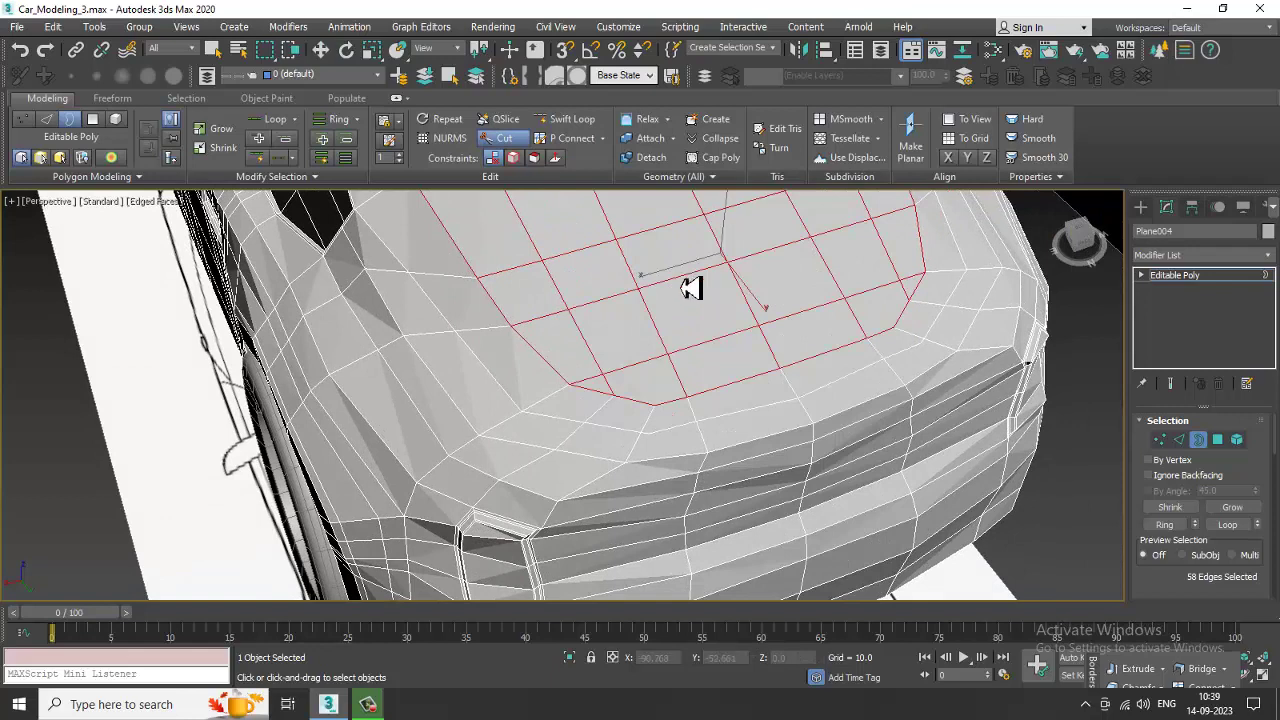
pyautogui.click(622, 408)
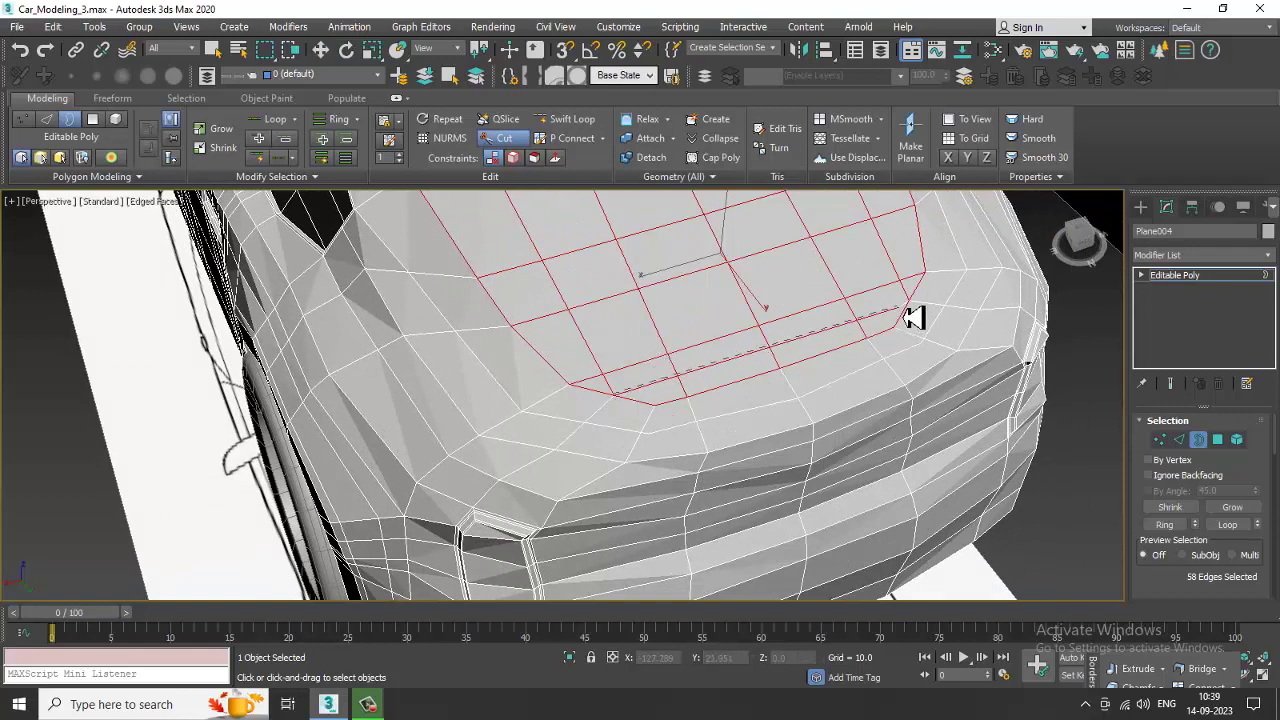
pyautogui.click(917, 310)
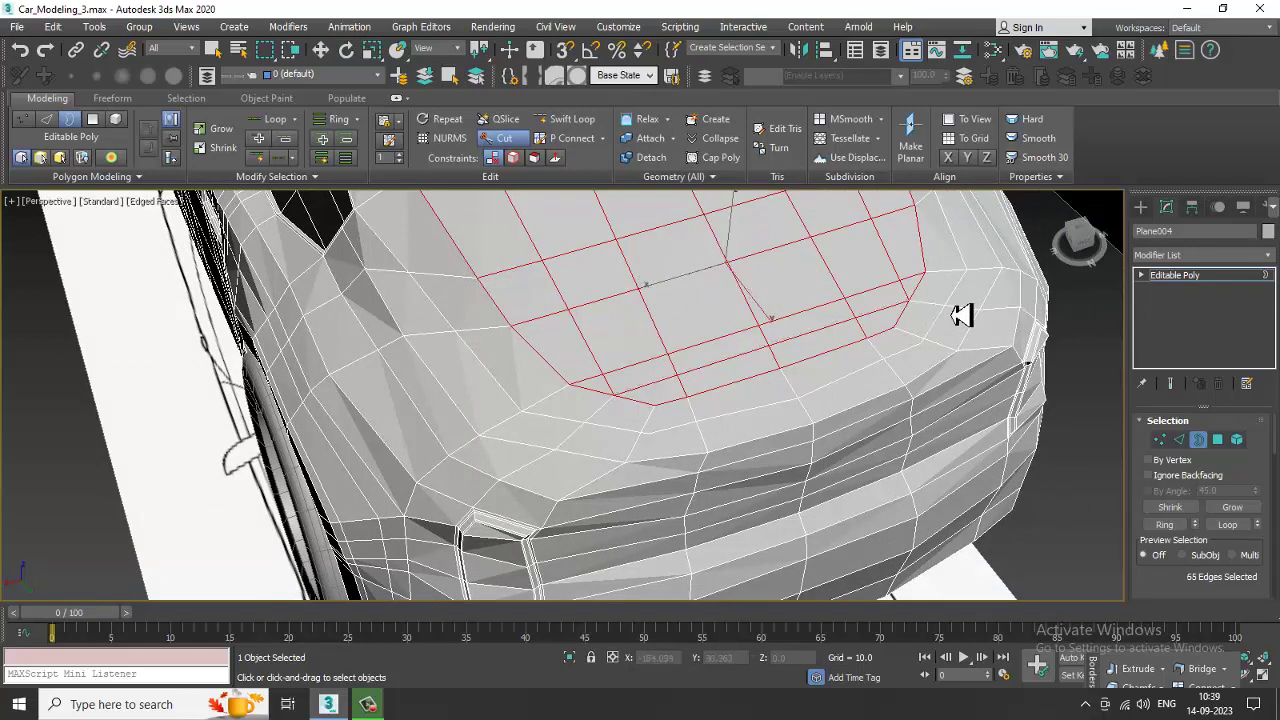
# Step: End the cutting and select all the rear window glass polygons
pyautogui.moveTo(764, 312); pyautogui.dragTo(789, 380, button='middle')
pyautogui.rightClick(735, 349)
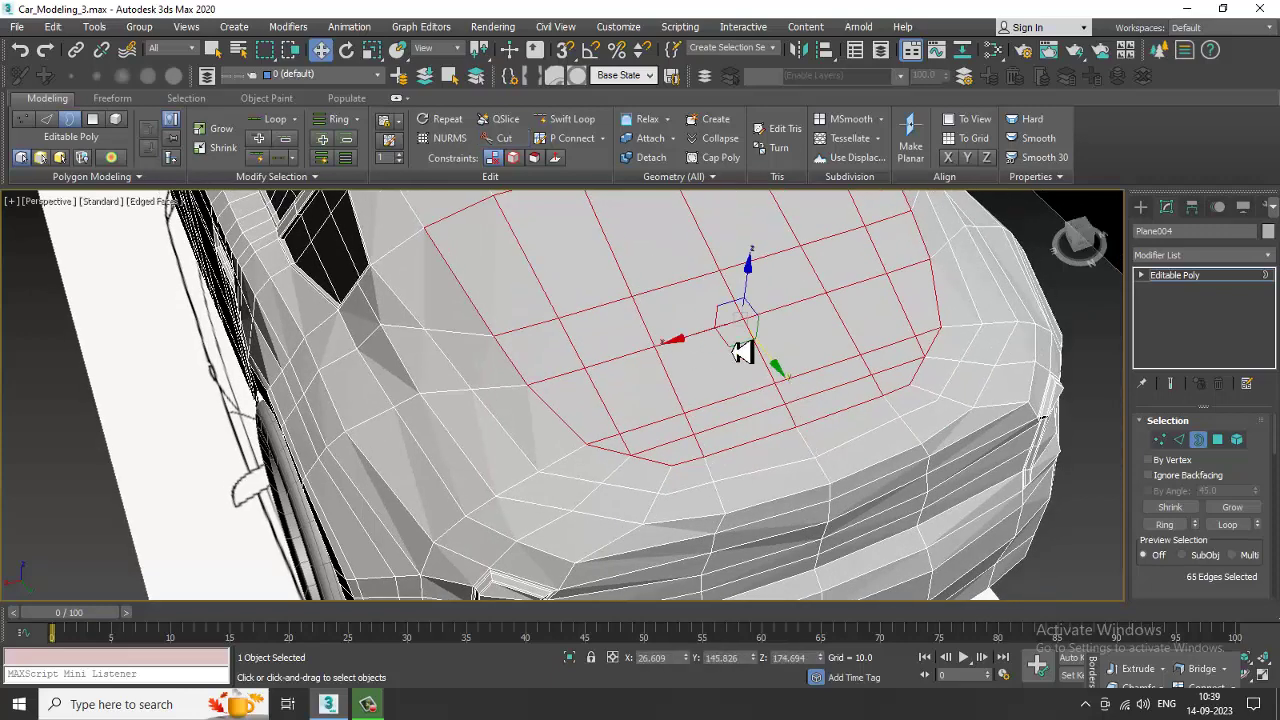
pyautogui.moveTo(735, 349); pyautogui.dragTo(750, 410, button='middle')
pyautogui.click(1217, 441)
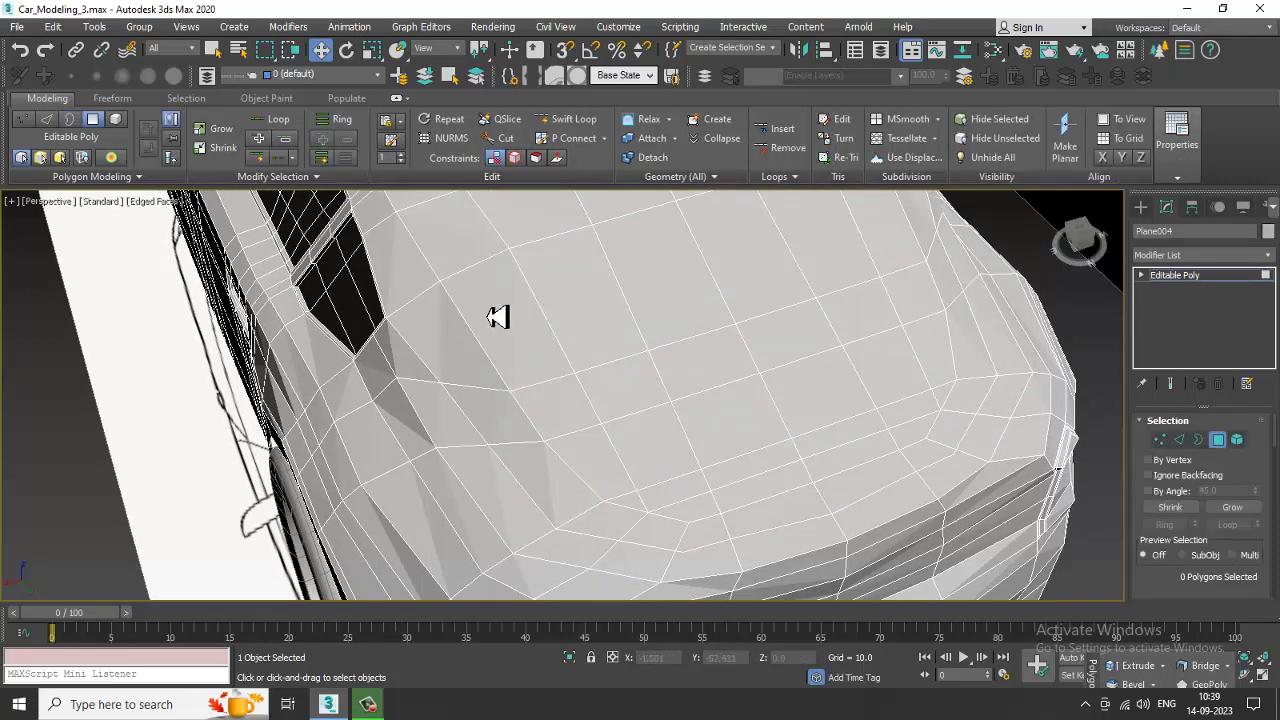
pyautogui.moveTo(489, 311)
pyautogui.mouseDown()
pyautogui.moveTo(586, 317)
pyautogui.moveTo(901, 252)
pyautogui.moveTo(937, 349)
pyautogui.moveTo(941, 399)
pyautogui.moveTo(923, 446)
pyautogui.moveTo(697, 514)
pyautogui.moveTo(645, 505)
pyautogui.moveTo(569, 423)
pyautogui.moveTo(640, 403)
pyautogui.moveTo(603, 412)
pyautogui.moveTo(654, 466)
pyautogui.moveTo(723, 434)
pyautogui.moveTo(814, 357)
pyautogui.moveTo(886, 366)
pyautogui.moveTo(849, 449)
pyautogui.moveTo(760, 474)
pyautogui.mouseUp()
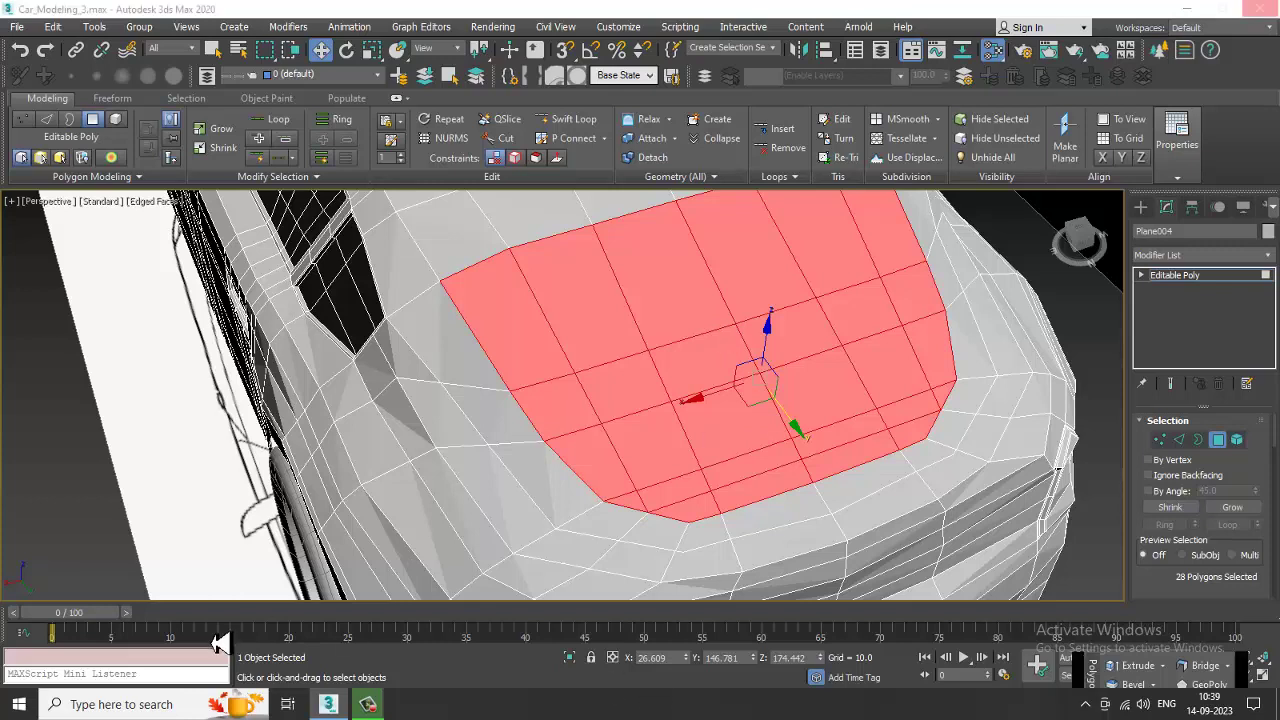
pyautogui.click(368, 706)
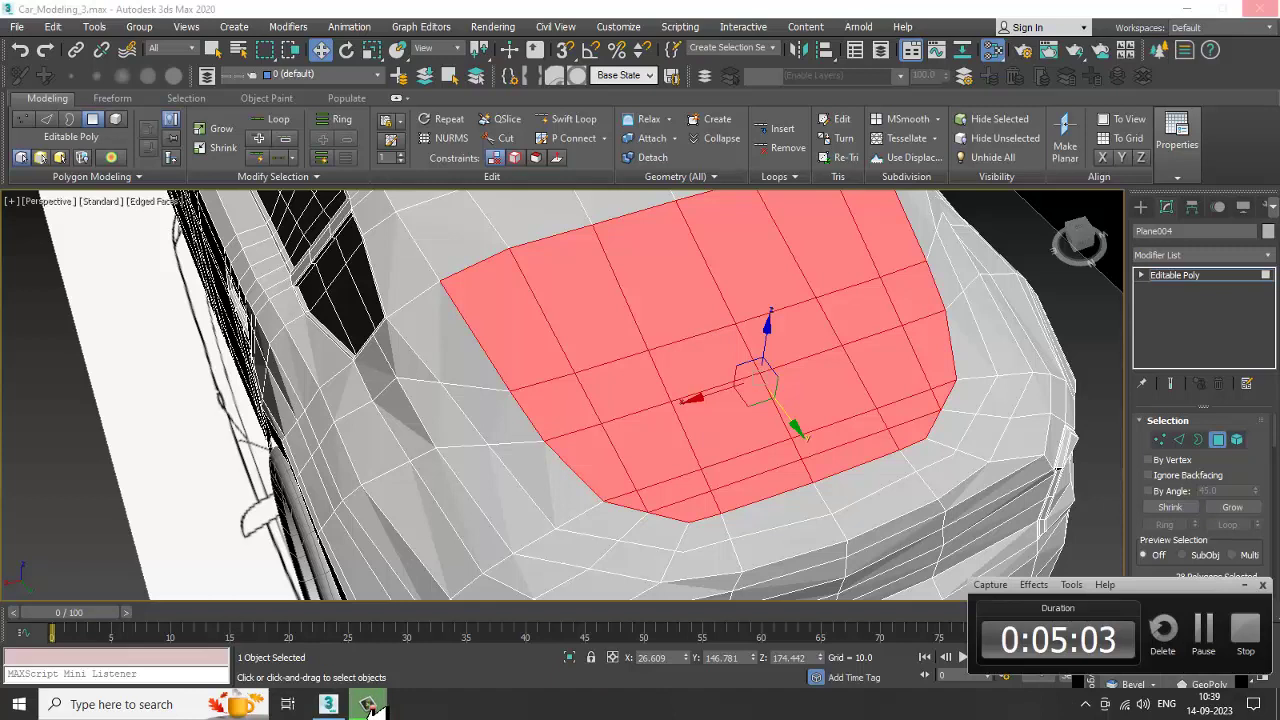
pyautogui.click(368, 706)
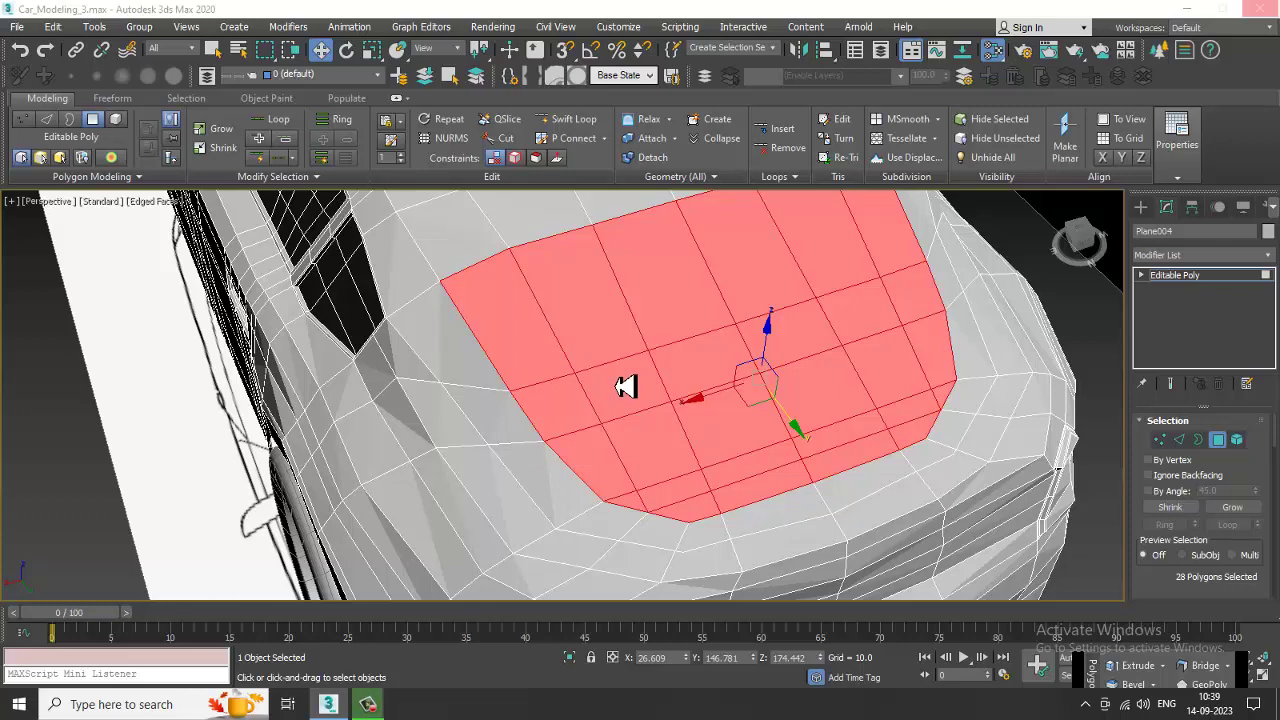
pyautogui.press('m')
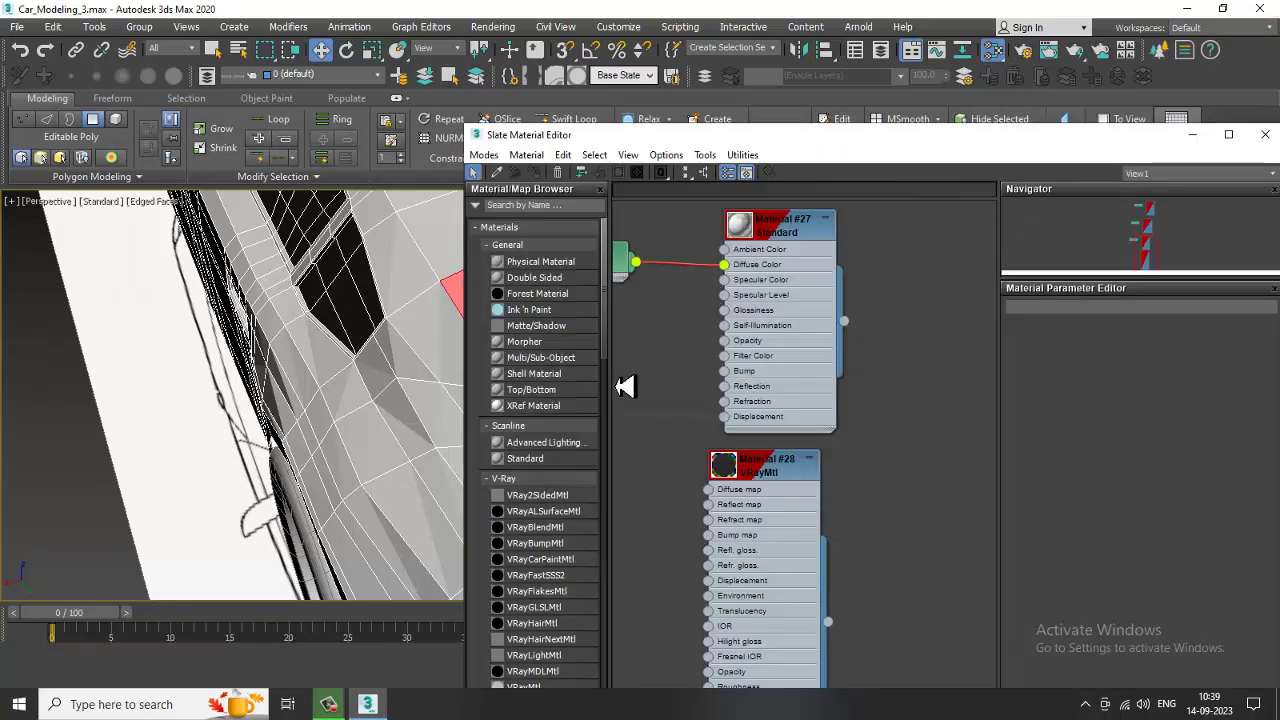
pyautogui.click(1192, 134)
pyautogui.hotkey('alt', 'w')
pyautogui.hotkey('alt', 'w')
pyautogui.scroll(5, 540, 423)
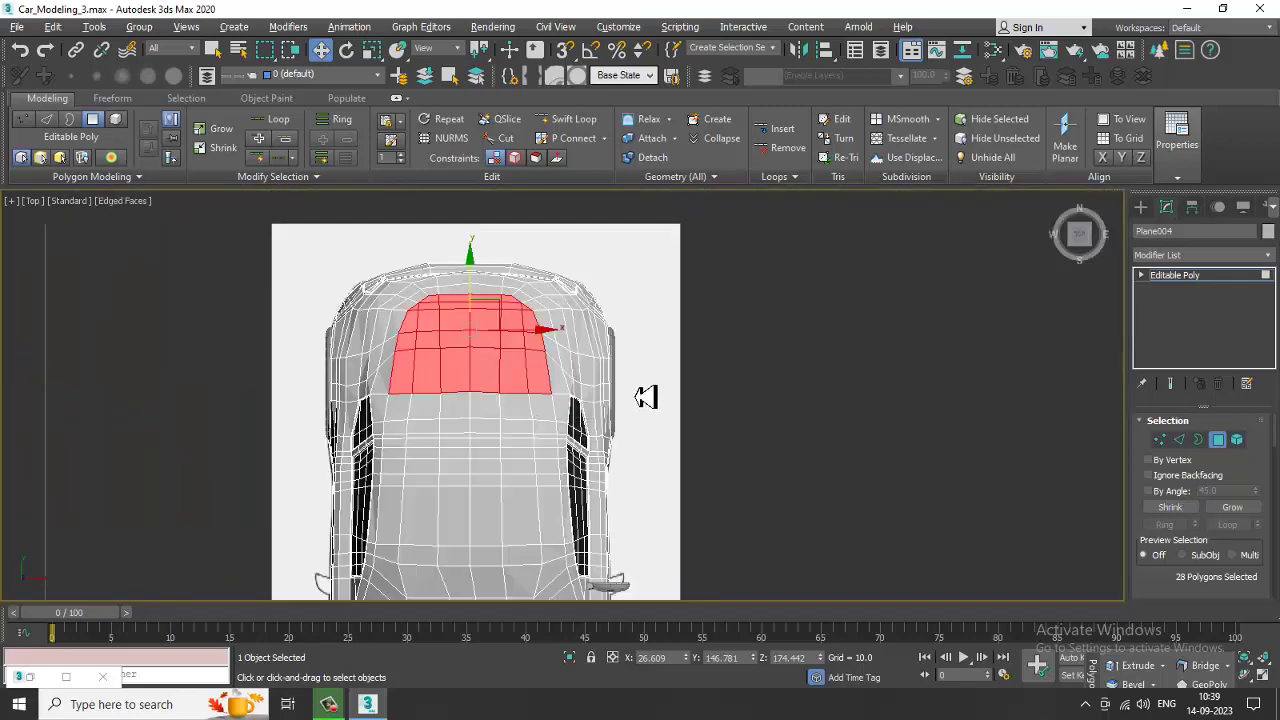
pyautogui.scroll(-2, 645, 397)
pyautogui.hotkey('alt', 'w')
pyautogui.hotkey('alt', 'w')
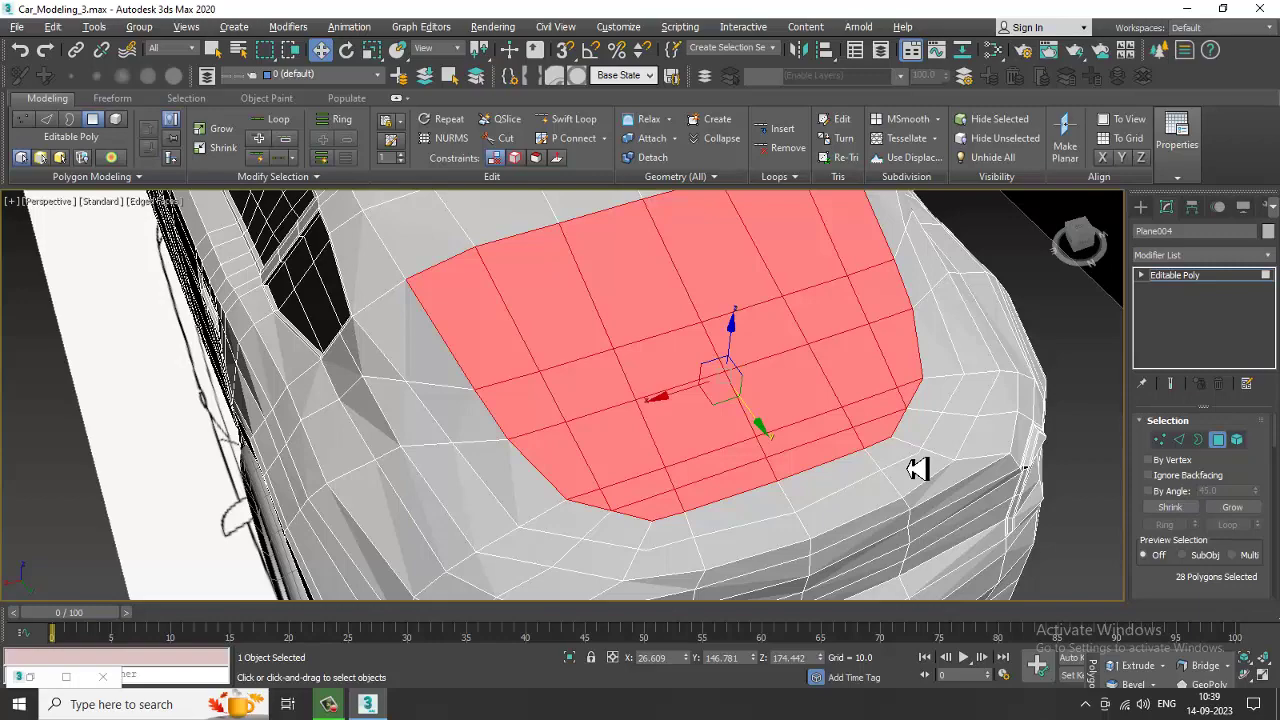
# Step: Assign the VRayMtl Material #28 to the selected rear window polygons
pyautogui.press('m')
pyautogui.click(769, 457)
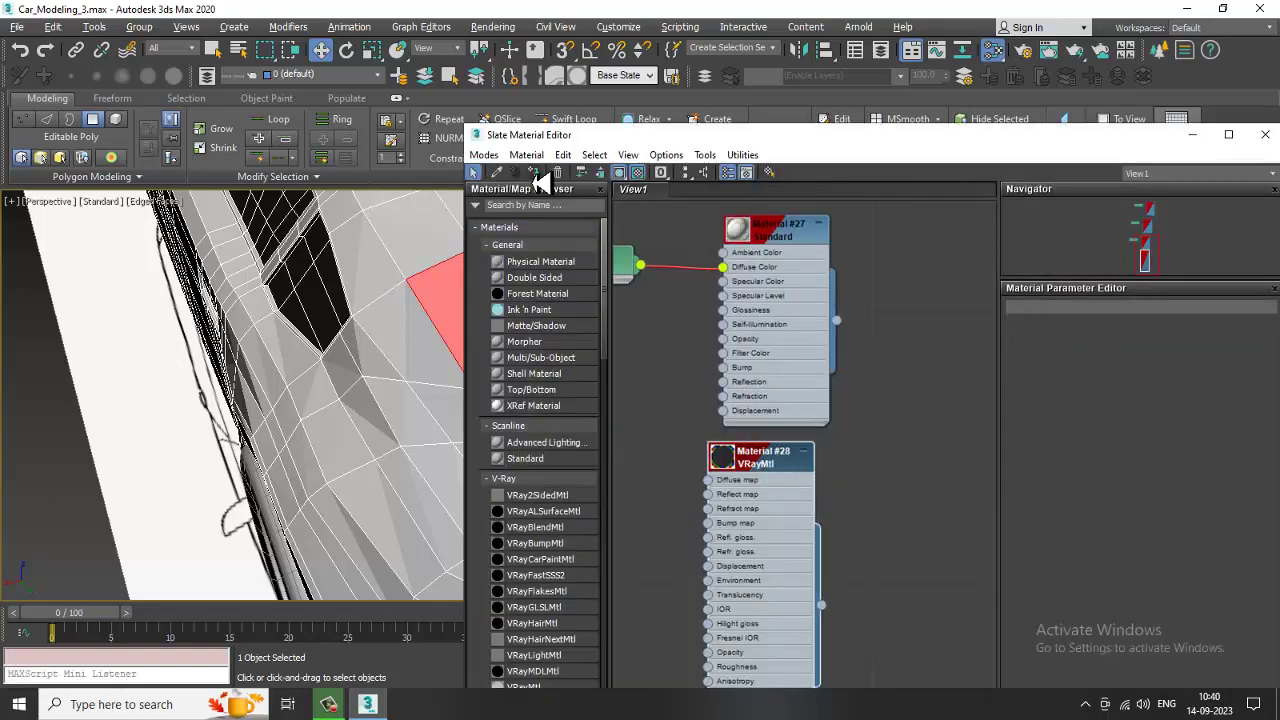
pyautogui.click(1195, 134)
# Step: Inset the selected rear window polygons by 1.0 and nudge the inset glass slightly downward
pyautogui.scroll(-5, 714, 377)
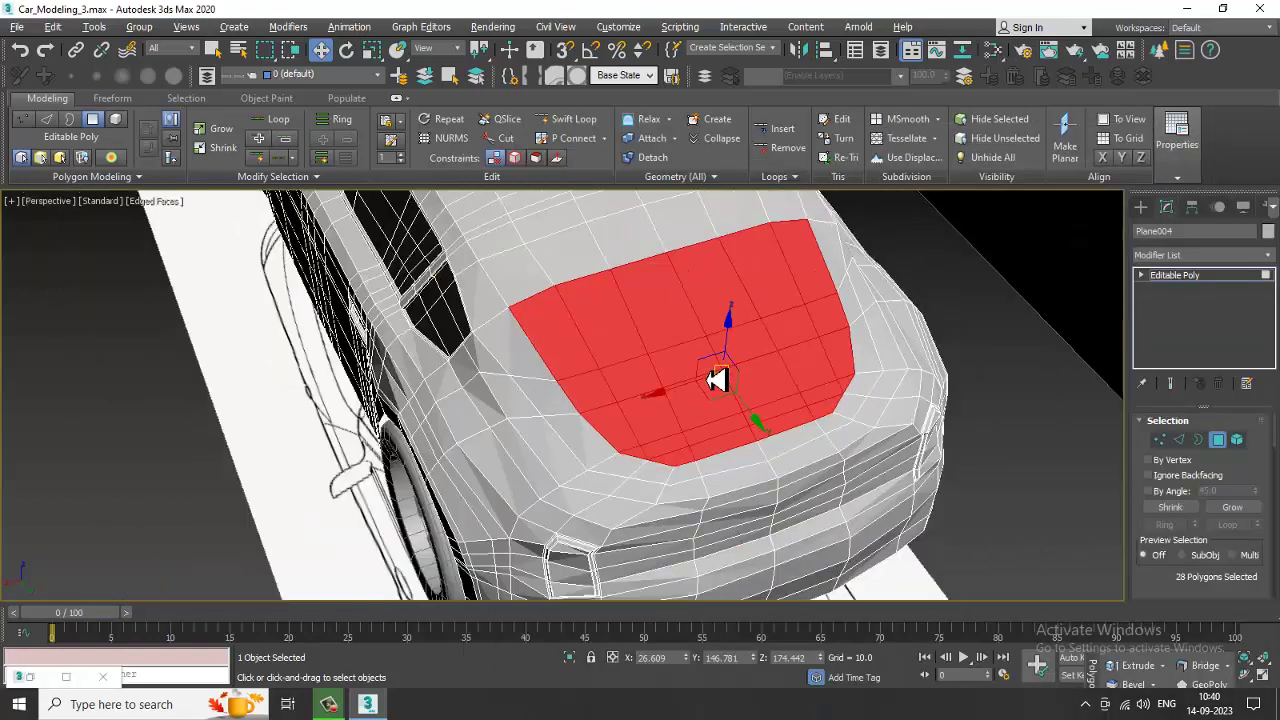
pyautogui.keyDown('alt'); pyautogui.moveTo(682, 372); pyautogui.dragTo(623, 309, button='middle'); pyautogui.keyUp('alt')
pyautogui.scroll(2, 612, 378)
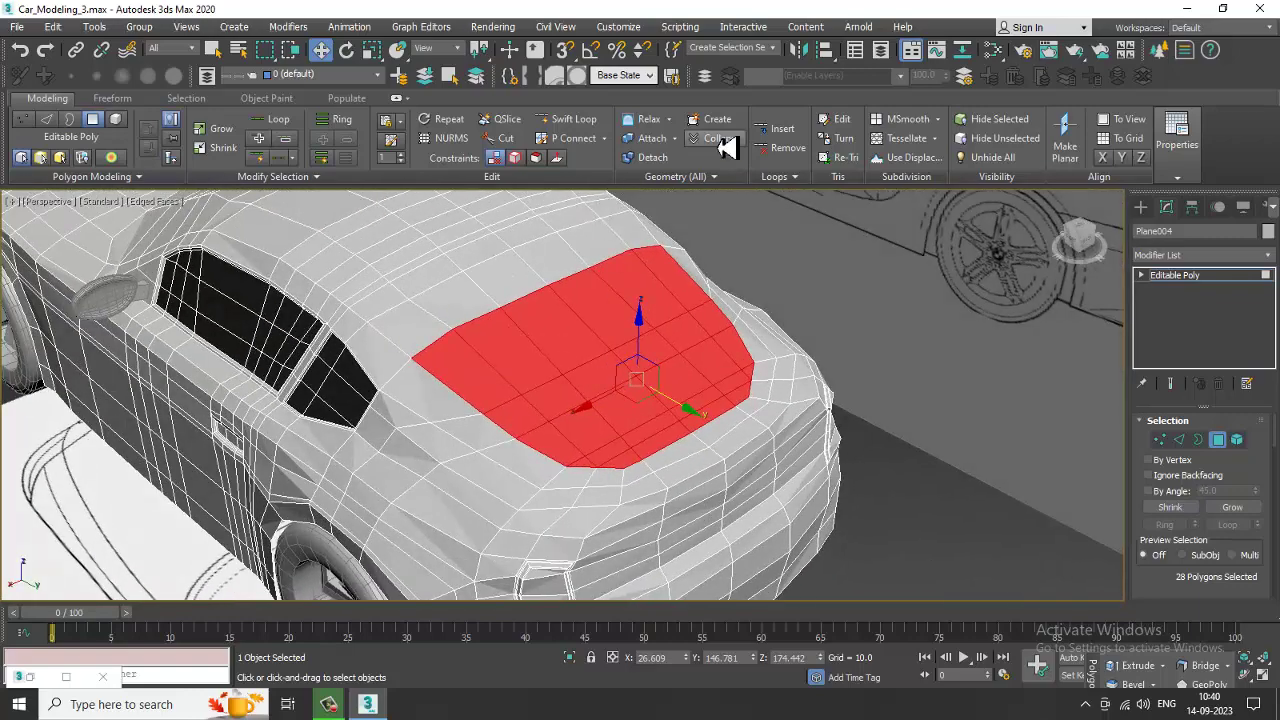
pyautogui.scroll(-5, 1168, 565)
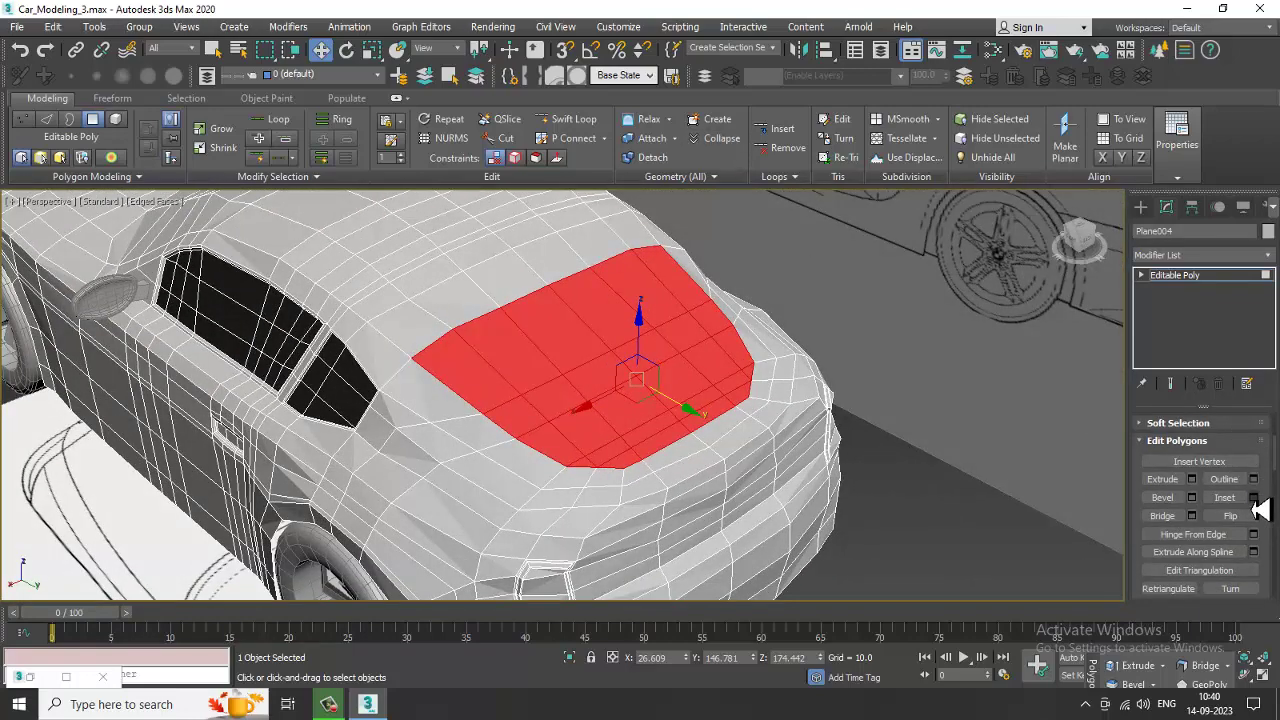
pyautogui.scroll(3, 484, 390)
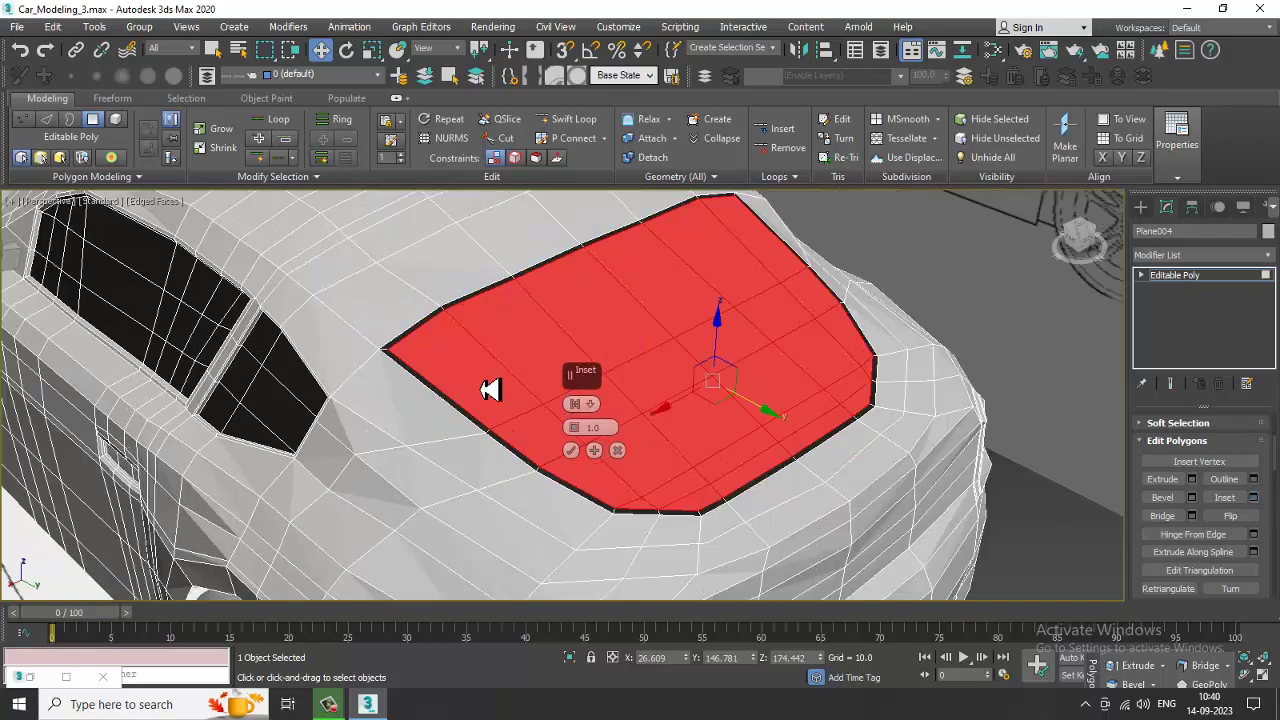
pyautogui.click(584, 455)
pyautogui.keyDown('alt'); pyautogui.moveTo(588, 457); pyautogui.dragTo(600, 380, button='middle'); pyautogui.keyUp('alt')
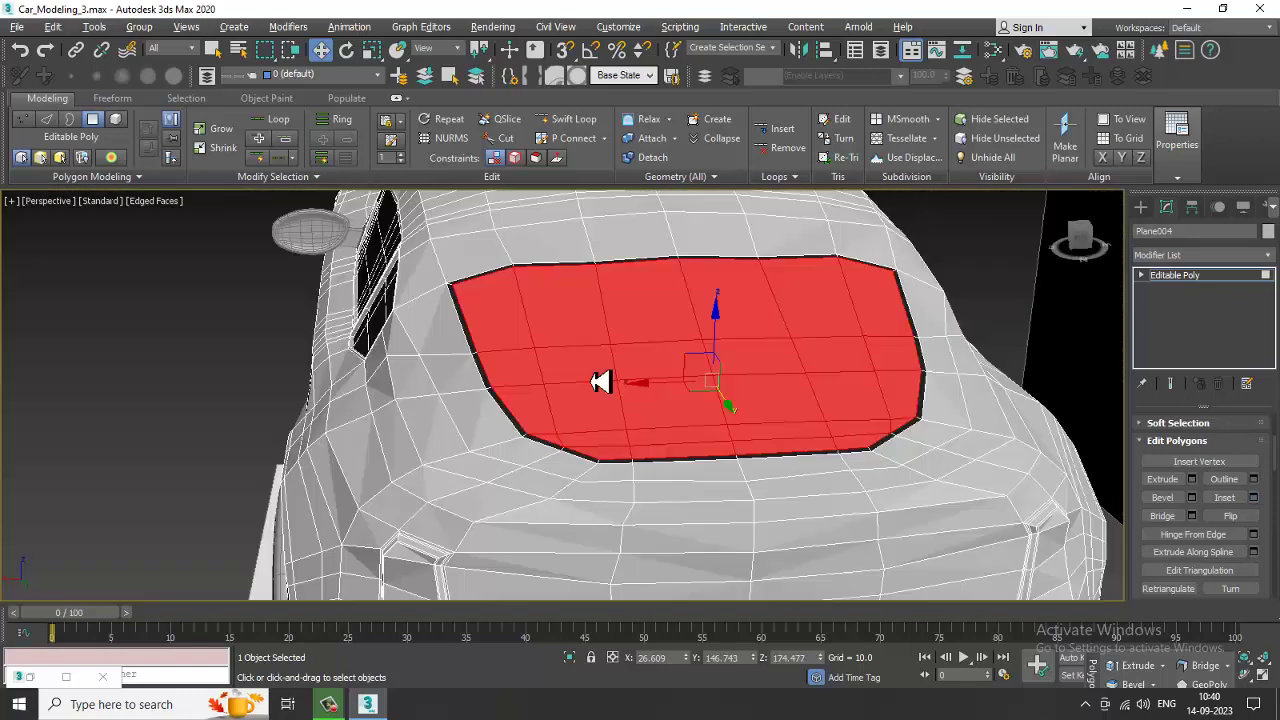
pyautogui.scroll(4, 600, 380)
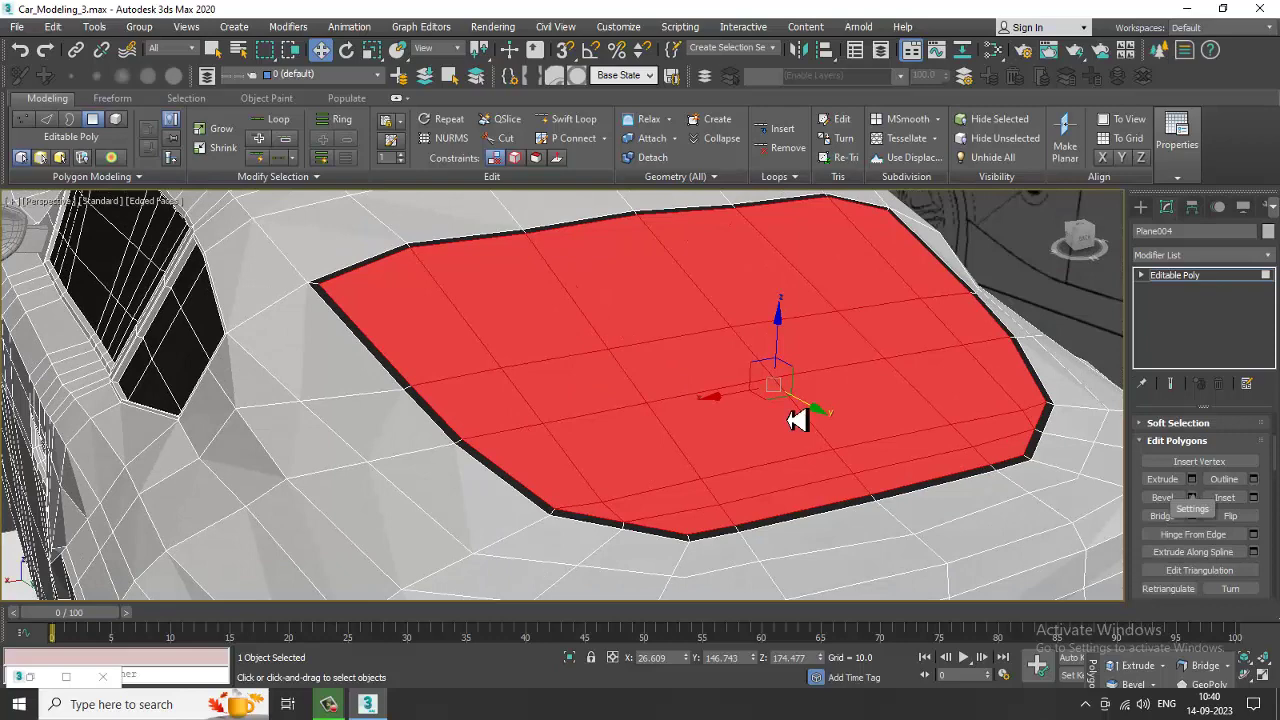
pyautogui.moveTo(788, 334); pyautogui.dragTo(784, 340)
# Step: Select the ring of polygons running all around the outer edge of the windshield
pyautogui.scroll(-5, 677, 369)
pyautogui.keyDown('alt'); pyautogui.moveTo(588, 366); pyautogui.dragTo(674, 371, button='middle'); pyautogui.keyUp('alt')
pyautogui.keyDown('alt'); pyautogui.moveTo(310, 438); pyautogui.dragTo(369, 344, button='middle'); pyautogui.keyUp('alt')
pyautogui.scroll(2, 369, 344)
pyautogui.click(306, 329)
pyautogui.keyDown('ctrl'); pyautogui.click(392, 300); pyautogui.keyUp('ctrl')
pyautogui.keyDown('ctrl'); pyautogui.click(470, 280); pyautogui.keyUp('ctrl')
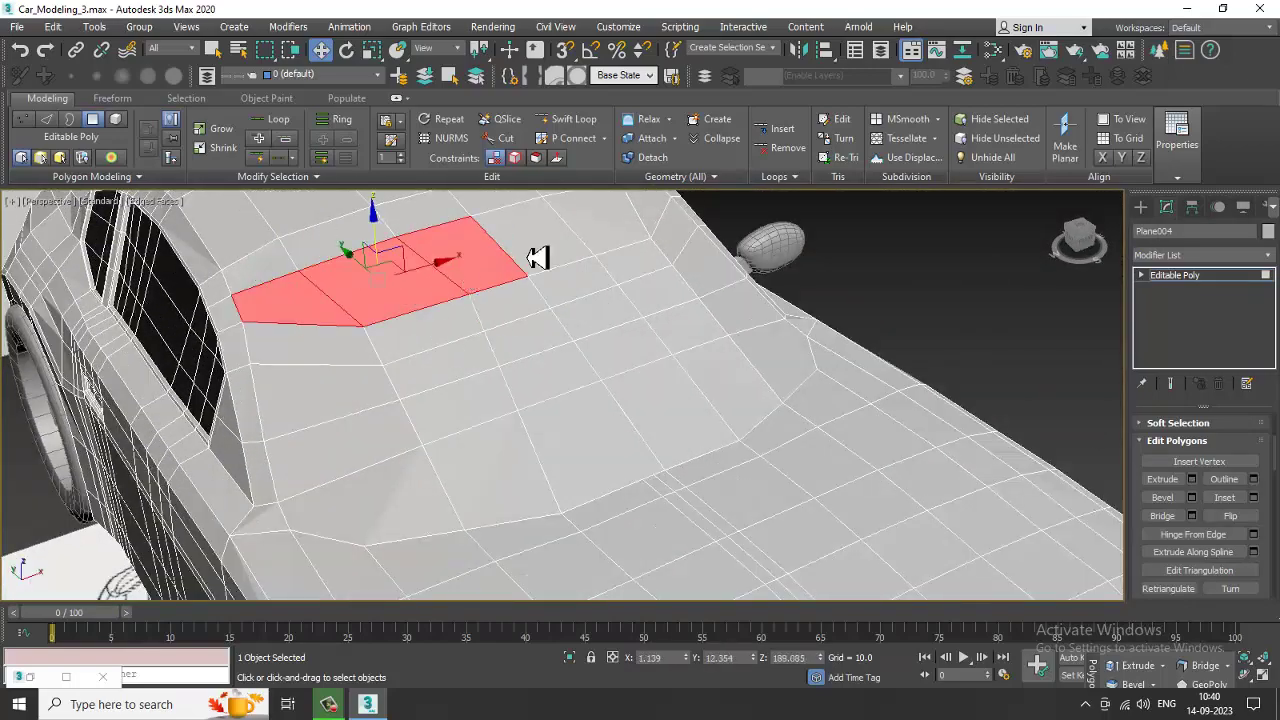
pyautogui.keyDown('ctrl'); pyautogui.click(544, 255); pyautogui.keyUp('ctrl')
pyautogui.keyDown('ctrl'); pyautogui.click(601, 232); pyautogui.keyUp('ctrl')
pyautogui.keyDown('ctrl'); pyautogui.click(664, 222); pyautogui.keyUp('ctrl')
pyautogui.keyDown('ctrl'); pyautogui.click(687, 252); pyautogui.keyUp('ctrl')
pyautogui.keyDown('ctrl'); pyautogui.click(722, 290); pyautogui.keyUp('ctrl')
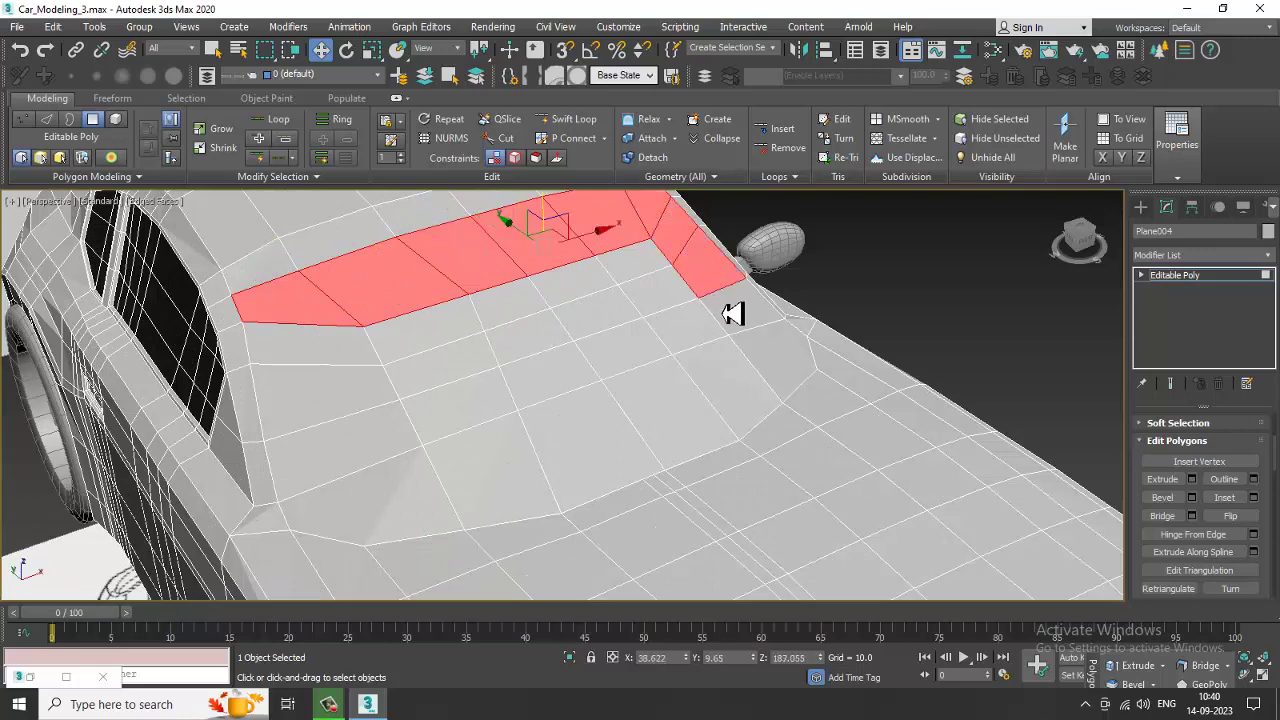
pyautogui.keyDown('ctrl'); pyautogui.click(750, 318); pyautogui.keyUp('ctrl')
pyautogui.keyDown('ctrl'); pyautogui.click(780, 375); pyautogui.keyUp('ctrl')
pyautogui.keyDown('ctrl'); pyautogui.click(743, 402); pyautogui.keyUp('ctrl')
pyautogui.keyDown('ctrl'); pyautogui.click(697, 431); pyautogui.keyUp('ctrl')
pyautogui.keyDown('ctrl'); pyautogui.click(591, 454); pyautogui.keyUp('ctrl')
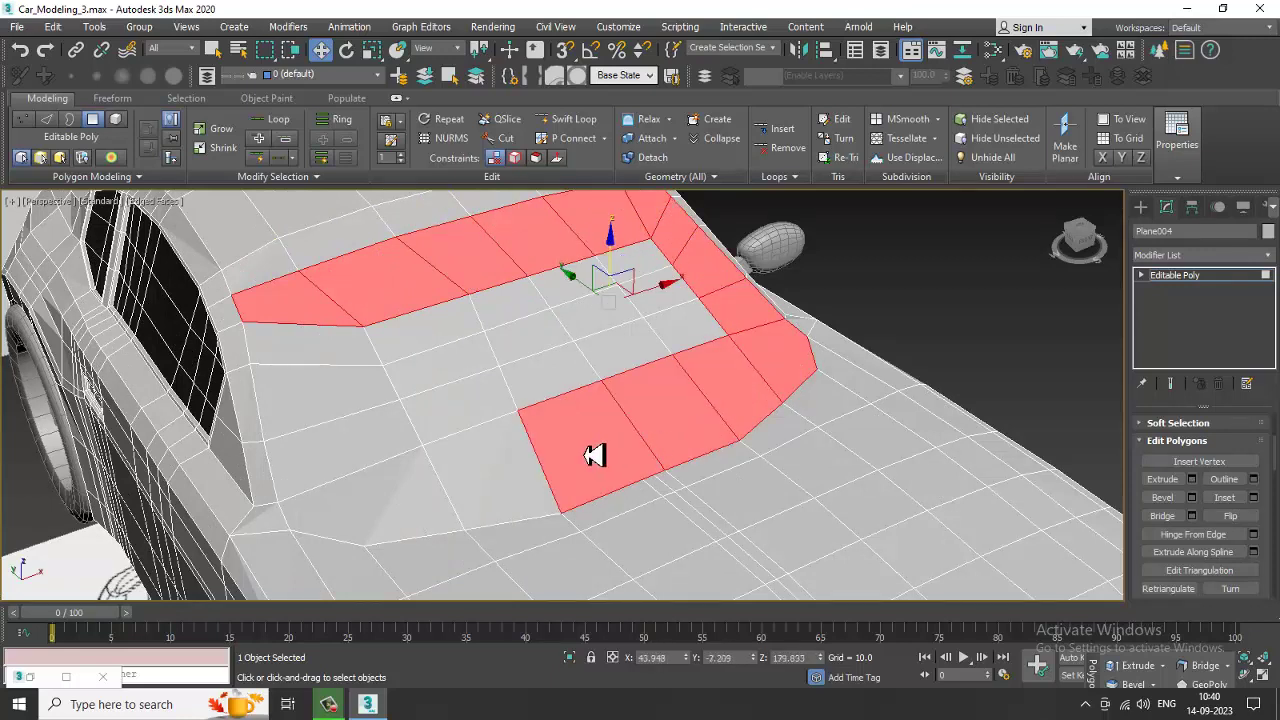
pyautogui.keyDown('ctrl'); pyautogui.click(472, 481); pyautogui.keyUp('ctrl')
pyautogui.keyDown('ctrl'); pyautogui.click(412, 507); pyautogui.keyUp('ctrl')
pyautogui.keyDown('ctrl'); pyautogui.click(334, 446); pyautogui.keyUp('ctrl')
pyautogui.keyDown('ctrl'); pyautogui.click(314, 397); pyautogui.keyUp('ctrl')
pyautogui.keyDown('ctrl'); pyautogui.click(317, 354); pyautogui.keyUp('ctrl')
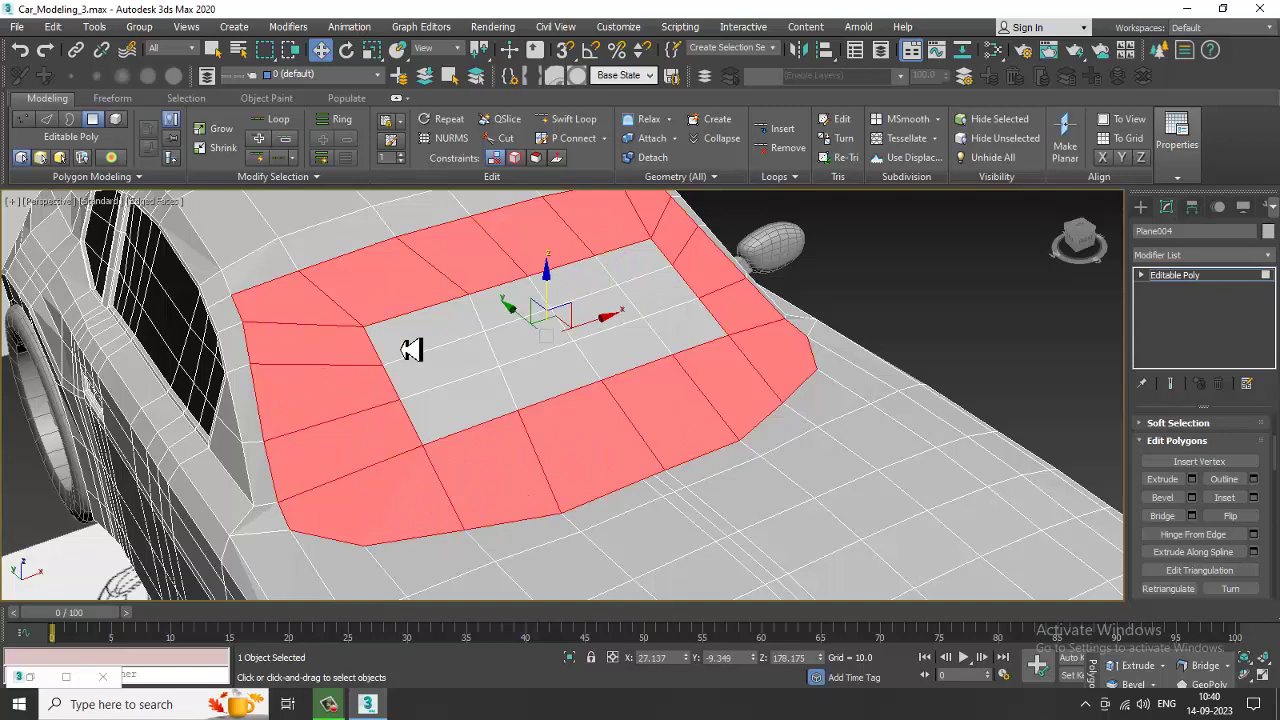
# Step: Add all the inner windshield polygons to the selection so the whole glass surface is covered
pyautogui.keyDown('ctrl'); pyautogui.click(414, 345); pyautogui.keyUp('ctrl')
pyautogui.keyDown('ctrl'); pyautogui.click(430, 382); pyautogui.keyUp('ctrl')
pyautogui.keyDown('ctrl'); pyautogui.click(449, 413); pyautogui.keyUp('ctrl')
pyautogui.keyDown('ctrl'); pyautogui.click(512, 303); pyautogui.keyUp('ctrl')
pyautogui.keyDown('ctrl'); pyautogui.click(534, 345); pyautogui.keyUp('ctrl')
pyautogui.keyDown('ctrl'); pyautogui.click(556, 390); pyautogui.keyUp('ctrl')
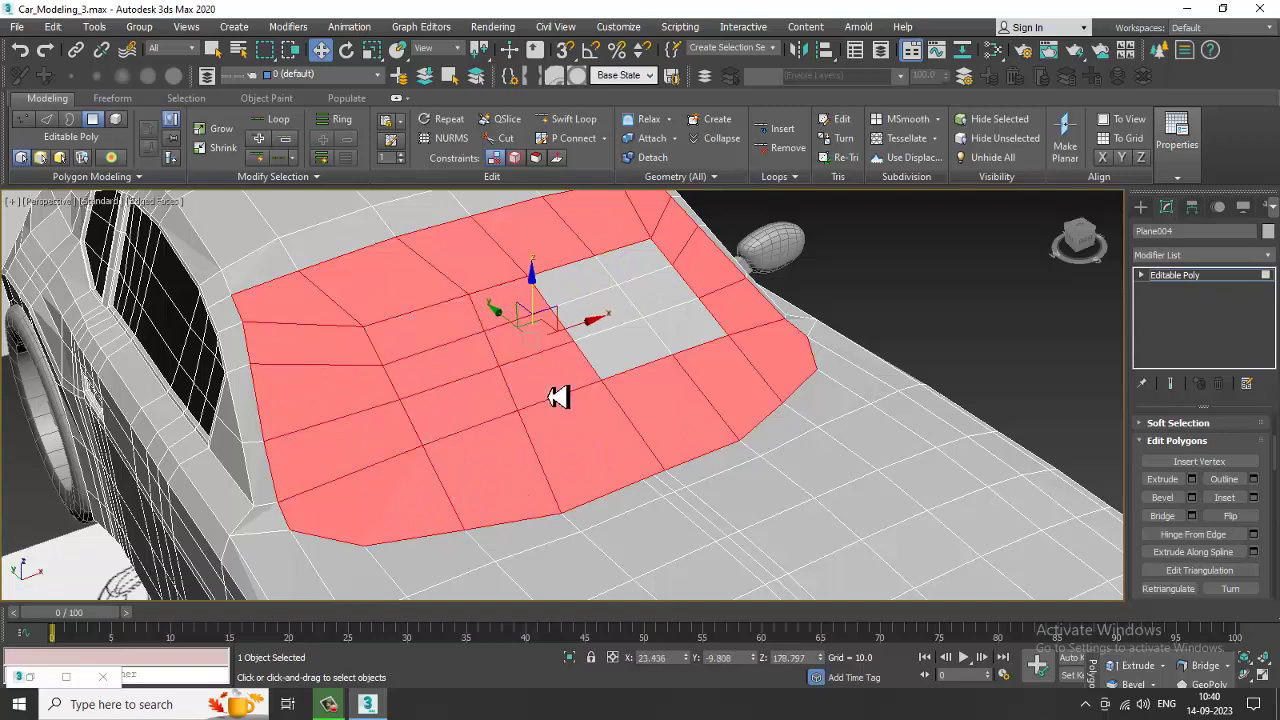
pyautogui.keyDown('ctrl'); pyautogui.click(594, 315); pyautogui.keyUp('ctrl')
pyautogui.keyDown('ctrl'); pyautogui.click(585, 287); pyautogui.keyUp('ctrl')
pyautogui.keyDown('ctrl'); pyautogui.click(617, 352); pyautogui.keyUp('ctrl')
pyautogui.keyDown('ctrl'); pyautogui.click(653, 264); pyautogui.keyUp('ctrl')
pyautogui.keyDown('ctrl'); pyautogui.click(667, 298); pyautogui.keyUp('ctrl')
pyautogui.keyDown('ctrl'); pyautogui.click(686, 336); pyautogui.keyUp('ctrl')
# Step: Examine the windshield polygon selection in the other viewports and from the opposite side of the car
pyautogui.hotkey('alt', 'w')
pyautogui.moveTo(322, 338); pyautogui.dragTo(363, 258, button='middle')
pyautogui.hotkey('alt', 'w')
pyautogui.scroll(-2, 322, 298)
pyautogui.scroll(2, 412, 336)
pyautogui.hotkey('alt', 'w')
pyautogui.keyDown('alt'); pyautogui.moveTo(834, 497); pyautogui.dragTo(746, 459, button='middle'); pyautogui.keyUp('alt')
pyautogui.hotkey('alt', 'w')
pyautogui.moveTo(688, 489)
pyautogui.keyDown('alt'); pyautogui.mouseDown(button='middle')
pyautogui.moveTo(697, 451)
pyautogui.moveTo(684, 476)
pyautogui.mouseUp(button='middle'); pyautogui.keyUp('alt')
pyautogui.click(572, 122)
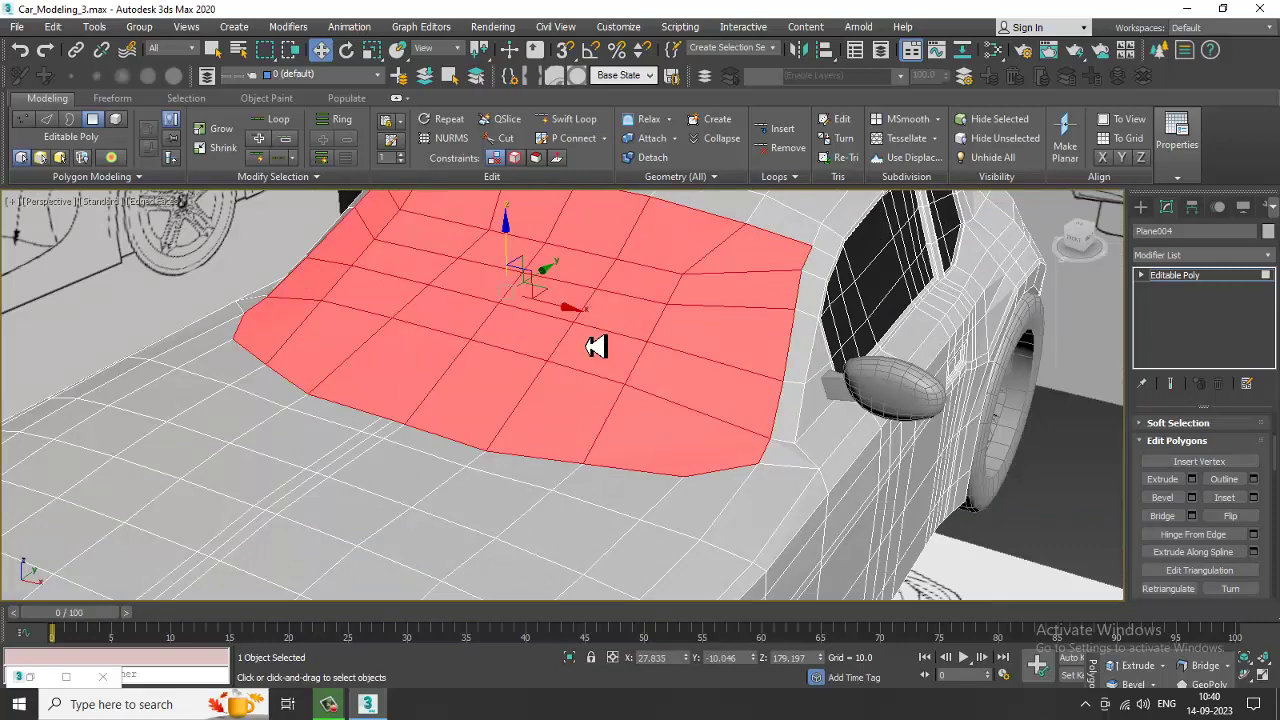
# Step: Assign the VRayMtl Material #28 to the selected windshield polygons
pyautogui.press('m')
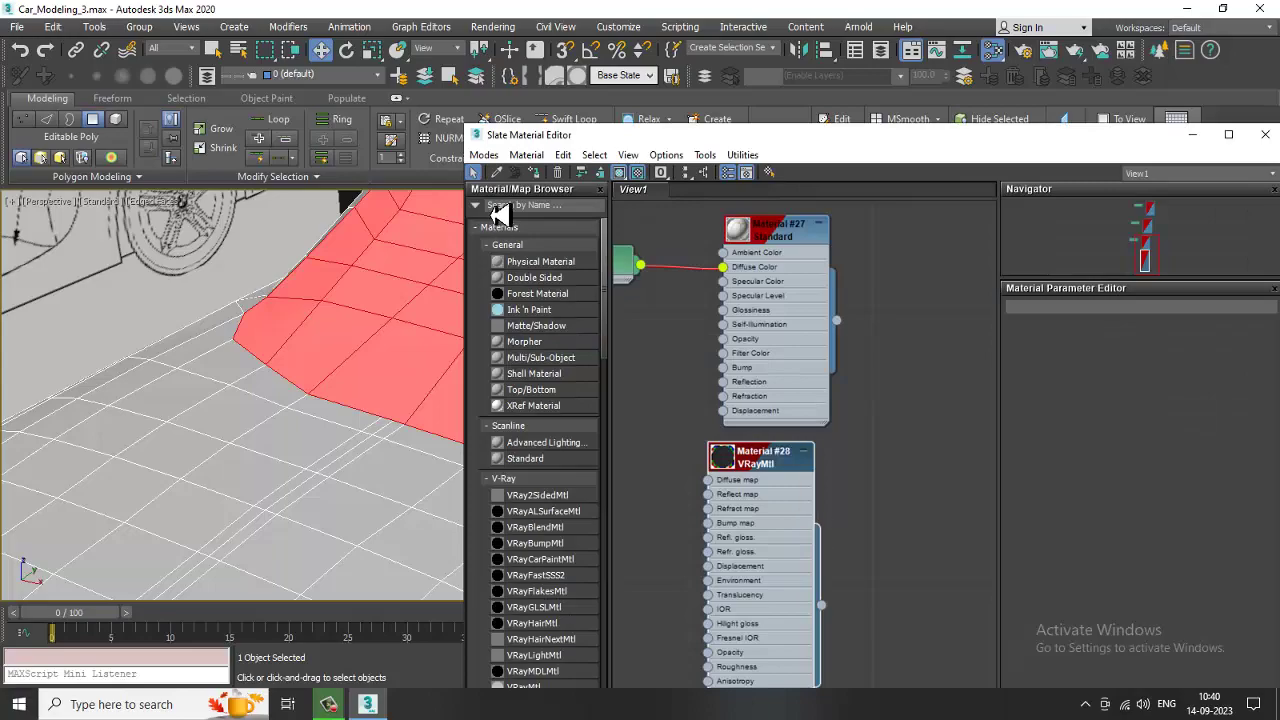
pyautogui.click(537, 174)
pyautogui.click(1206, 142)
# Step: Inset the selected windshield polygons to form a thin border around the glass, and clear the selection
pyautogui.scroll(-4, 583, 363)
pyautogui.keyDown('alt'); pyautogui.moveTo(583, 363); pyautogui.dragTo(720, 477, button='middle'); pyautogui.keyUp('alt')
pyautogui.scroll(3, 594, 468)
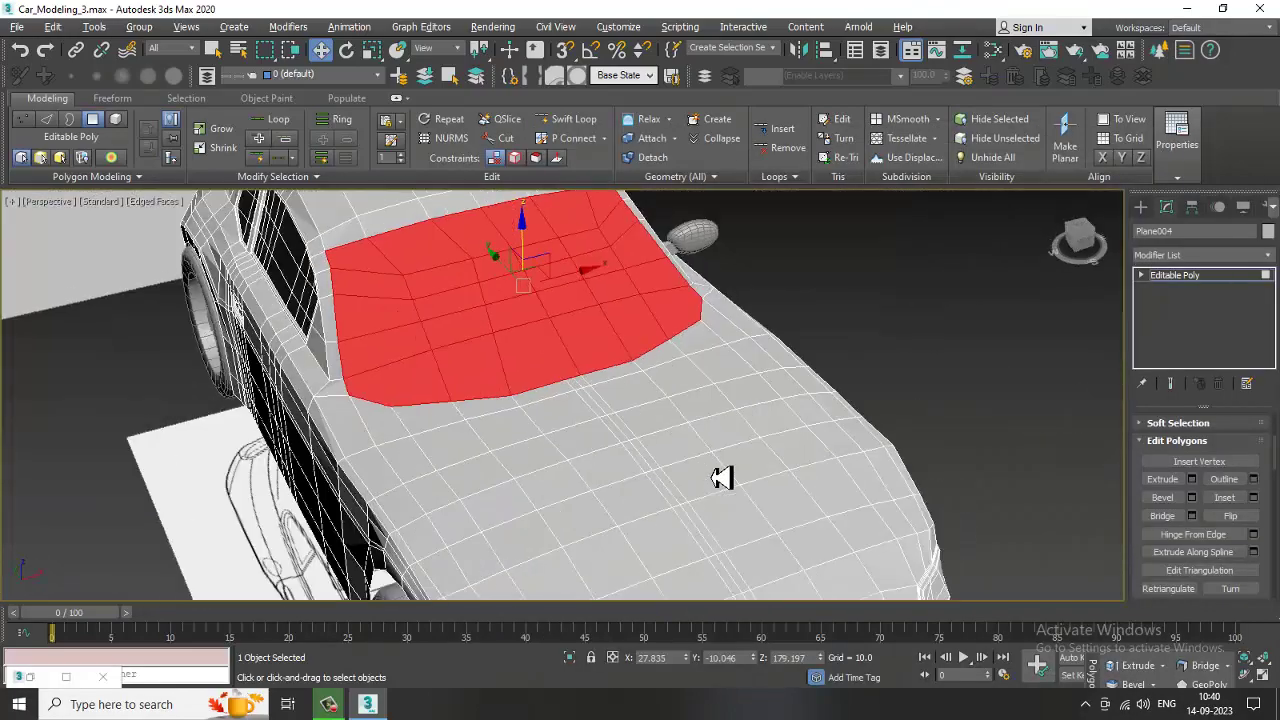
pyautogui.keyDown('alt'); pyautogui.moveTo(685, 389); pyautogui.dragTo(602, 482, button='middle'); pyautogui.keyUp('alt')
pyautogui.keyDown('alt'); pyautogui.moveTo(719, 431); pyautogui.dragTo(868, 368, button='middle'); pyautogui.keyUp('alt')
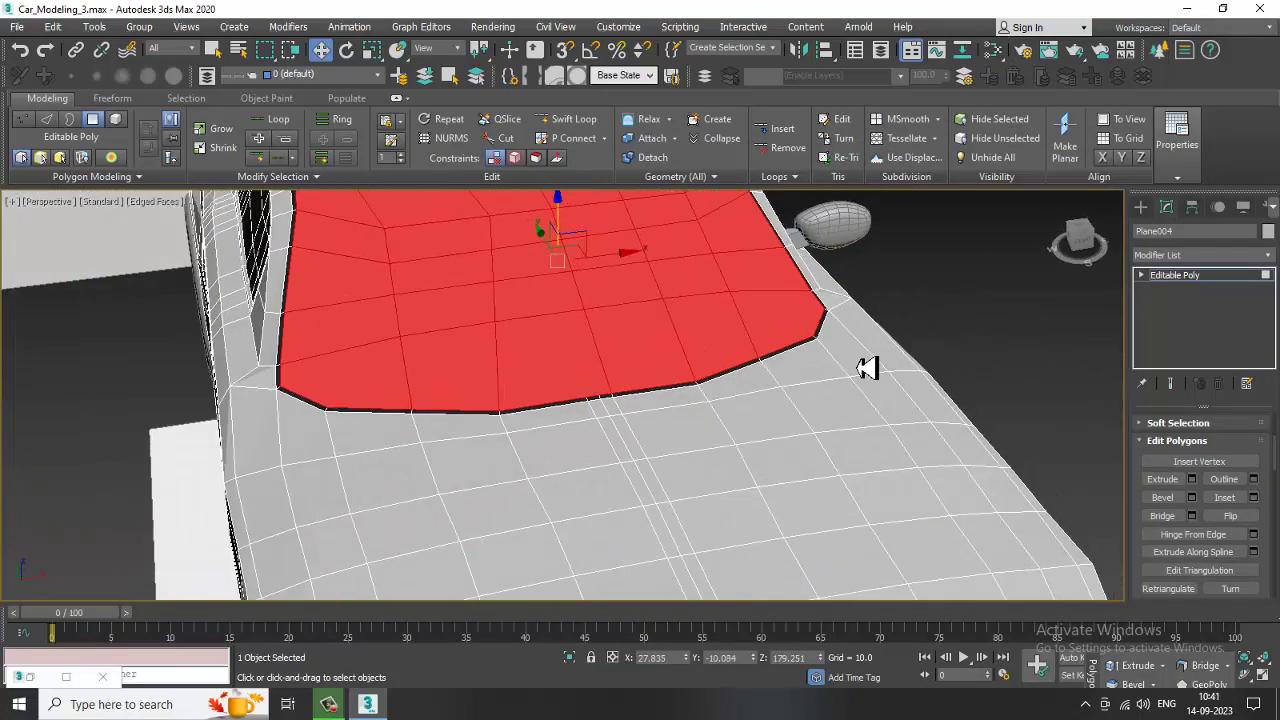
pyautogui.click(1059, 306)
# Step: Look over the whole car with its dark glass and save the scene
pyautogui.keyDown('alt'); pyautogui.moveTo(540, 406); pyautogui.dragTo(638, 385, button='middle'); pyautogui.keyUp('alt')
pyautogui.scroll(-5, 643, 402)
pyautogui.scroll(3, 694, 403)
pyautogui.scroll(-3, 640, 420)
pyautogui.hotkey('ctrl', 's')
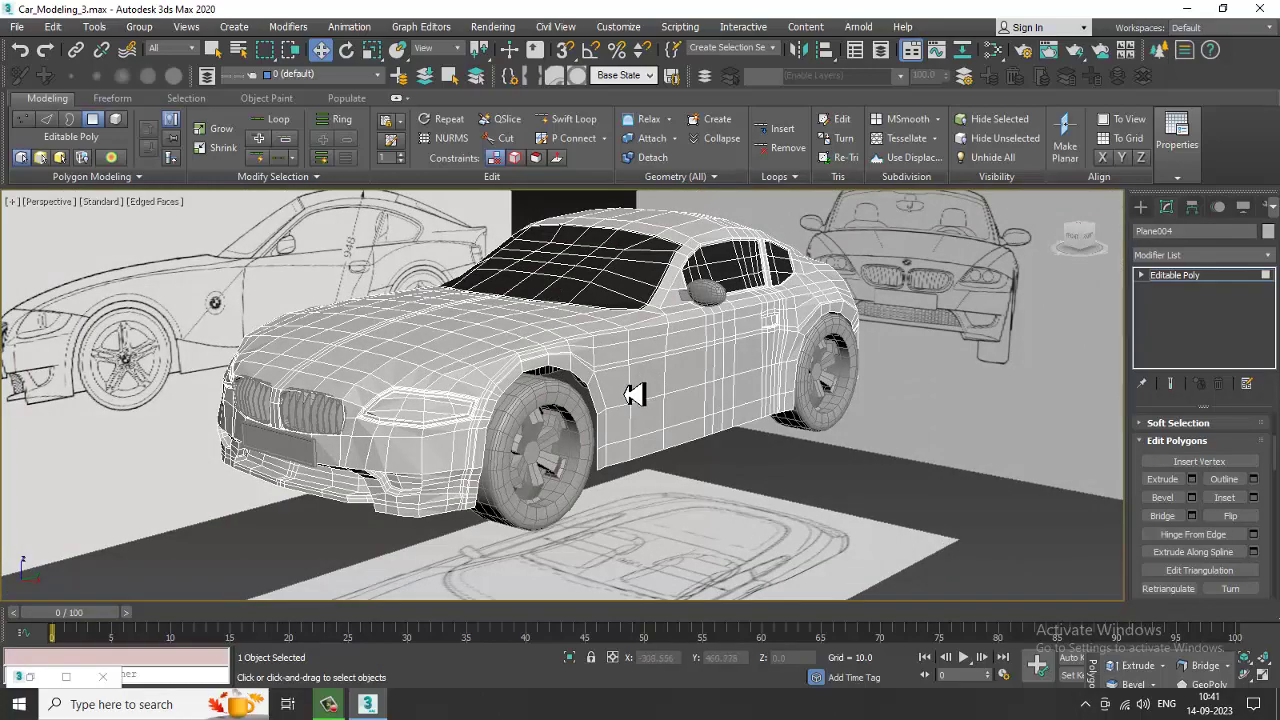
# Step: Leave polygon editing and add a TurboSmooth modifier to the car body
pyautogui.keyDown('alt'); pyautogui.moveTo(750, 398); pyautogui.dragTo(749, 451, button='middle'); pyautogui.keyUp('alt')
pyautogui.scroll(3, 514, 369)
pyautogui.keyDown('alt'); pyautogui.moveTo(514, 369); pyautogui.dragTo(443, 363, button='middle'); pyautogui.keyUp('alt')
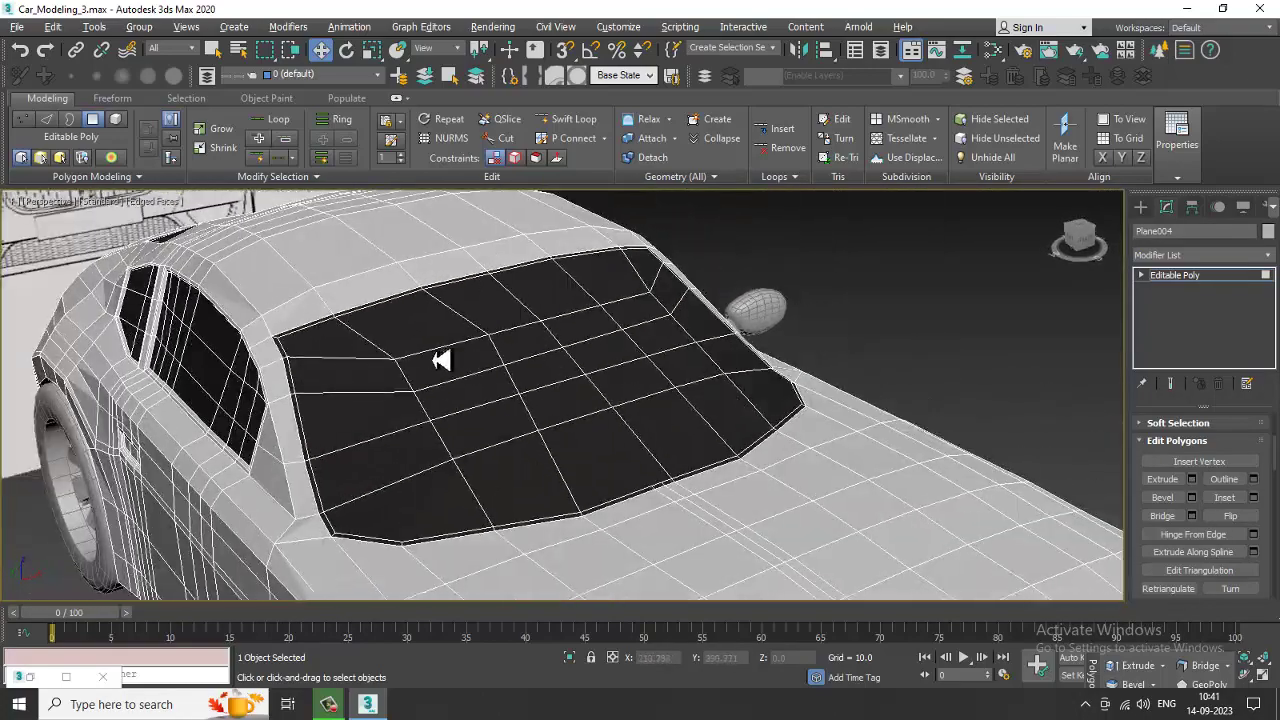
pyautogui.click(1210, 268)
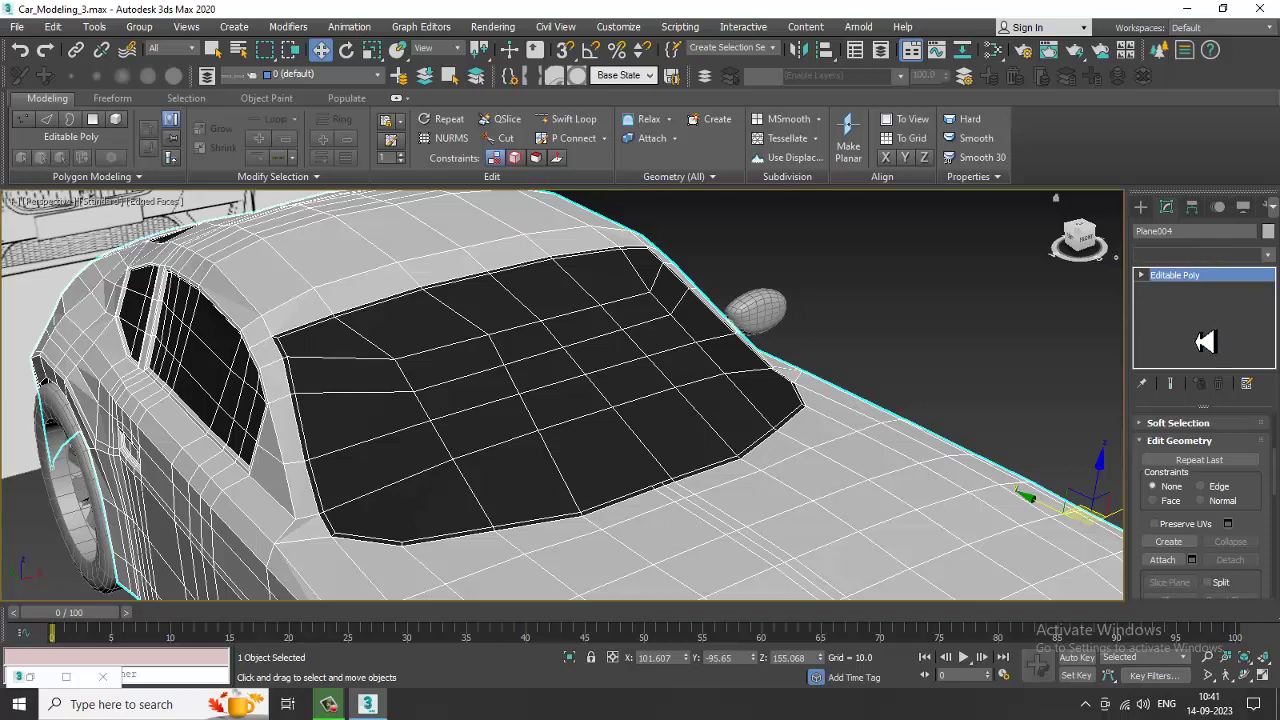
pyautogui.click(1197, 258)
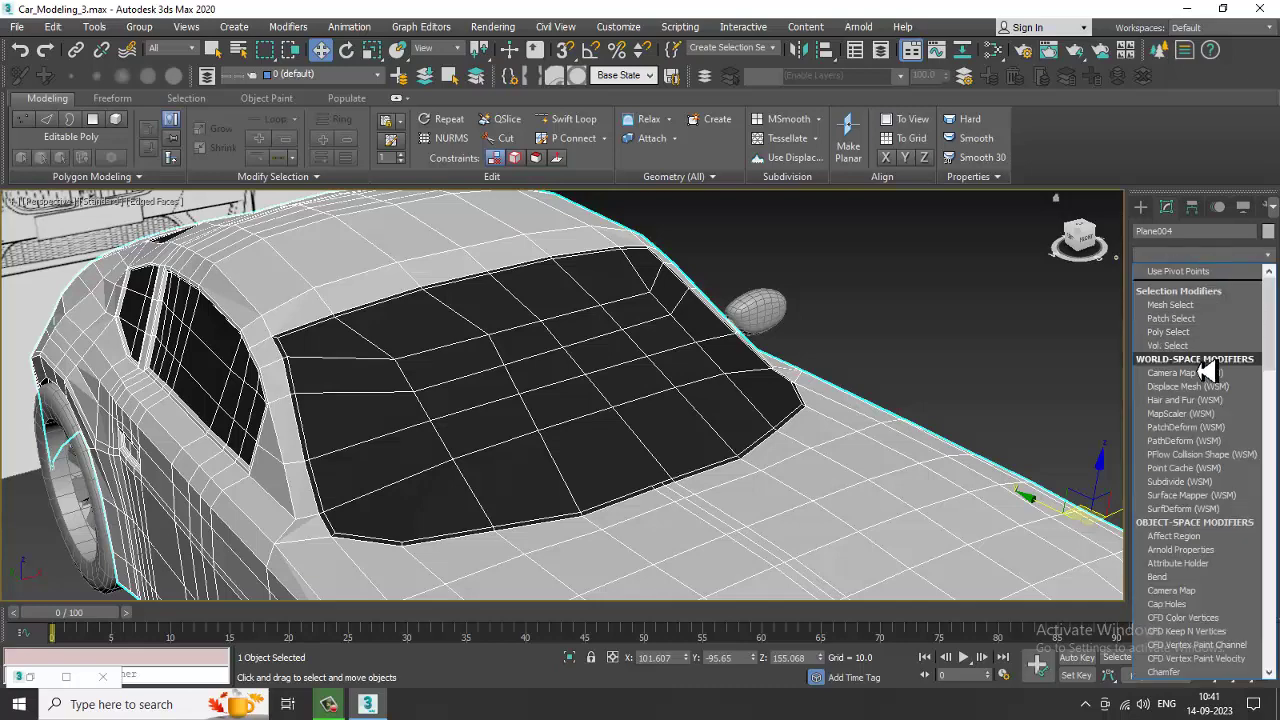
pyautogui.write('tu')
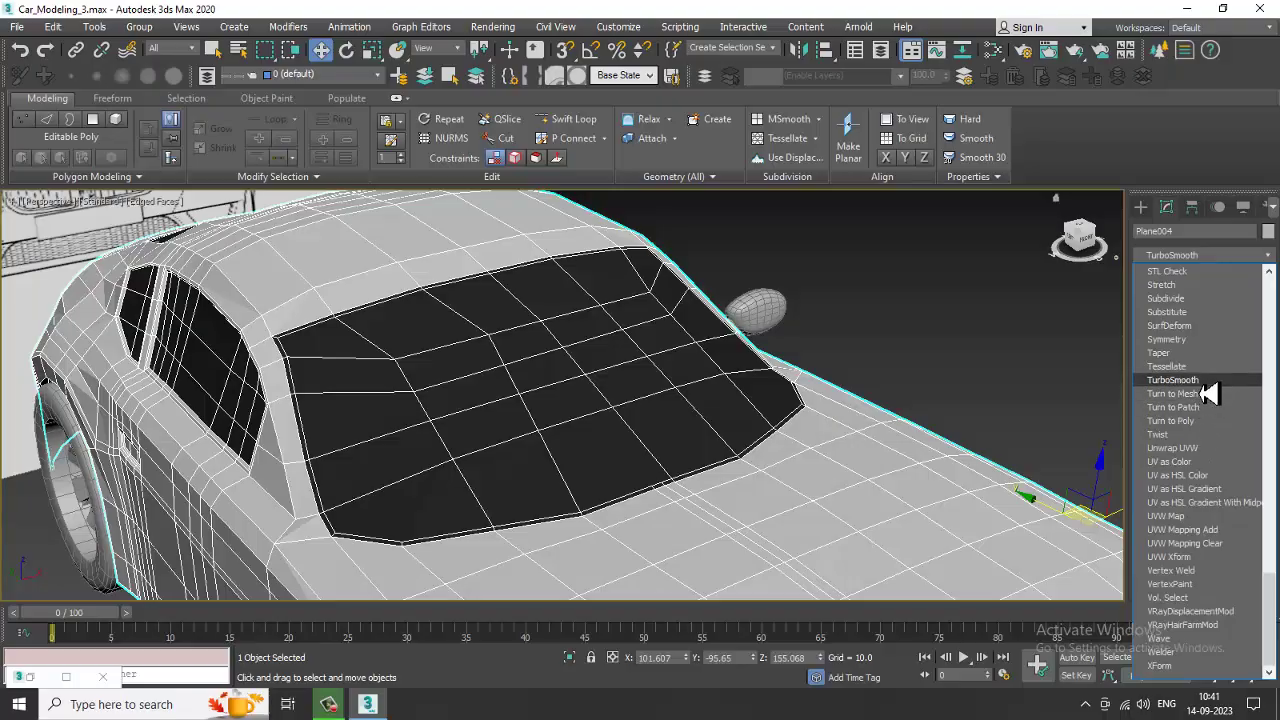
pyautogui.click(1200, 380)
# Step: Examine the mesh edges around the windshield's lower border and across the hood
pyautogui.keyDown('alt'); pyautogui.moveTo(822, 512); pyautogui.dragTo(568, 537, button='middle'); pyautogui.keyUp('alt')
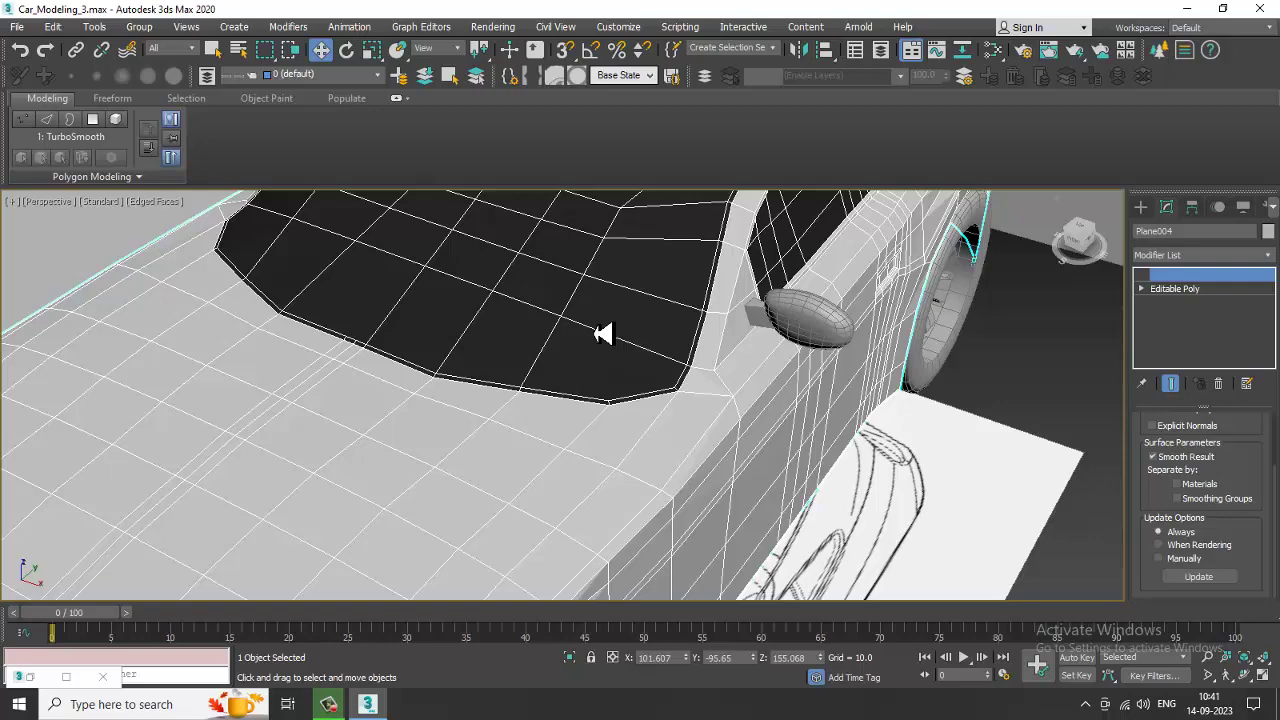
pyautogui.keyDown('alt'); pyautogui.moveTo(604, 334); pyautogui.dragTo(449, 409, button='middle'); pyautogui.keyUp('alt')
pyautogui.scroll(4, 446, 394)
pyautogui.scroll(-2, 417, 366)
pyautogui.keyDown('alt'); pyautogui.moveTo(417, 366); pyautogui.dragTo(532, 313, button='middle'); pyautogui.keyUp('alt')
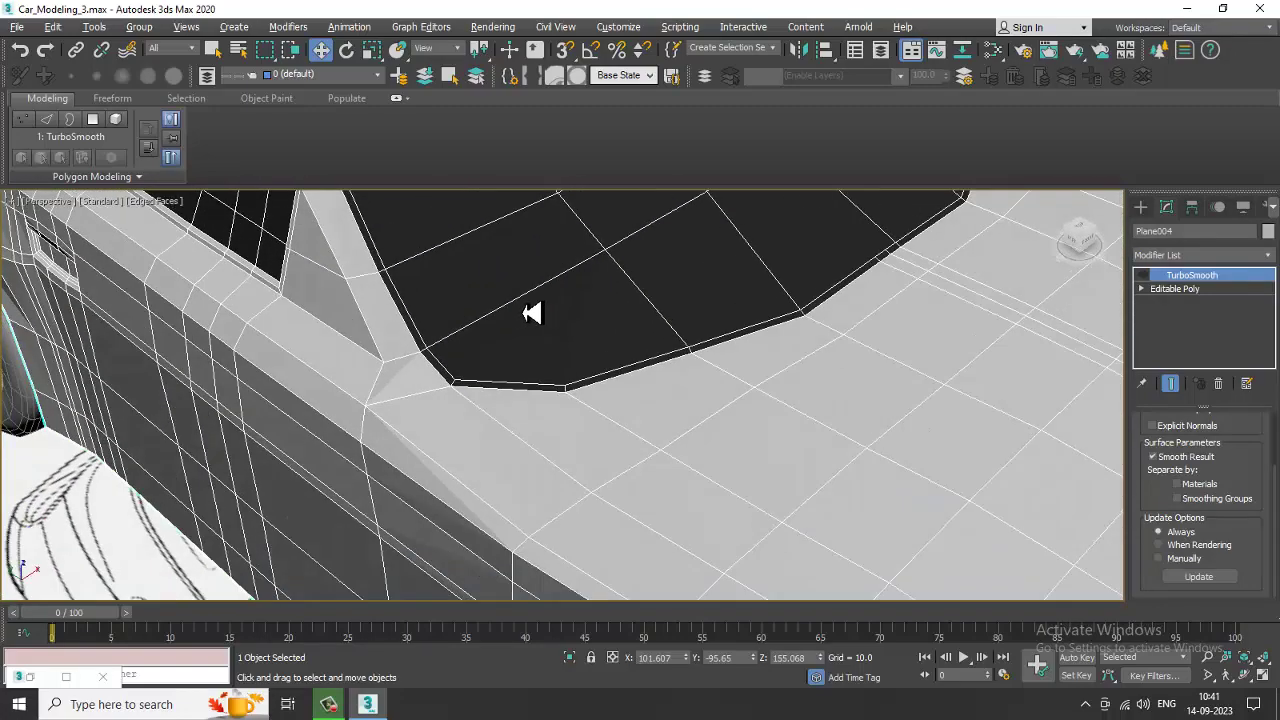
pyautogui.scroll(2, 495, 382)
pyautogui.scroll(-2, 494, 381)
pyautogui.moveTo(705, 380); pyautogui.dragTo(537, 469, button='middle')
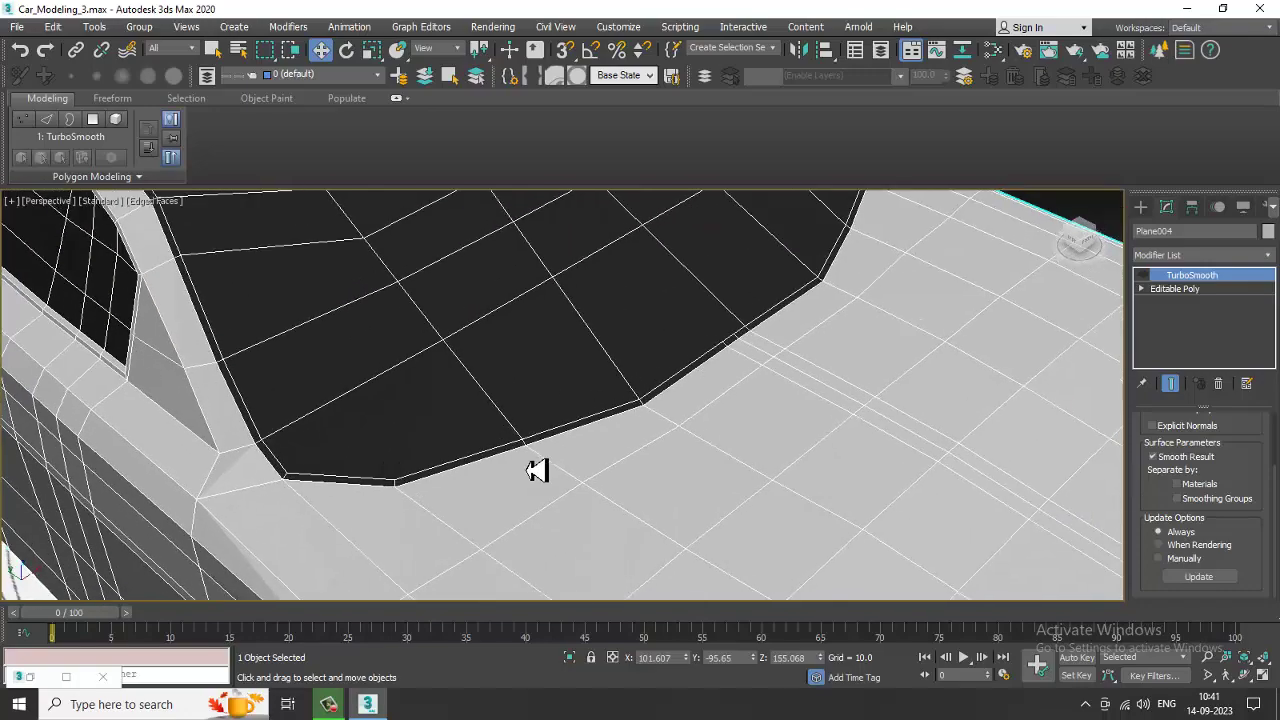
pyautogui.scroll(-2, 537, 465)
pyautogui.keyDown('alt'); pyautogui.moveTo(736, 424); pyautogui.dragTo(793, 357, button='middle'); pyautogui.keyUp('alt')
# Step: Remove the two extra closely spaced lengthwise edge loops along the middle of the hood
pyautogui.click(1141, 288)
pyautogui.click(1168, 315)
pyautogui.doubleClick(778, 400)
pyautogui.keyDown('ctrl'); pyautogui.doubleClick(790, 391); pyautogui.keyUp('ctrl')
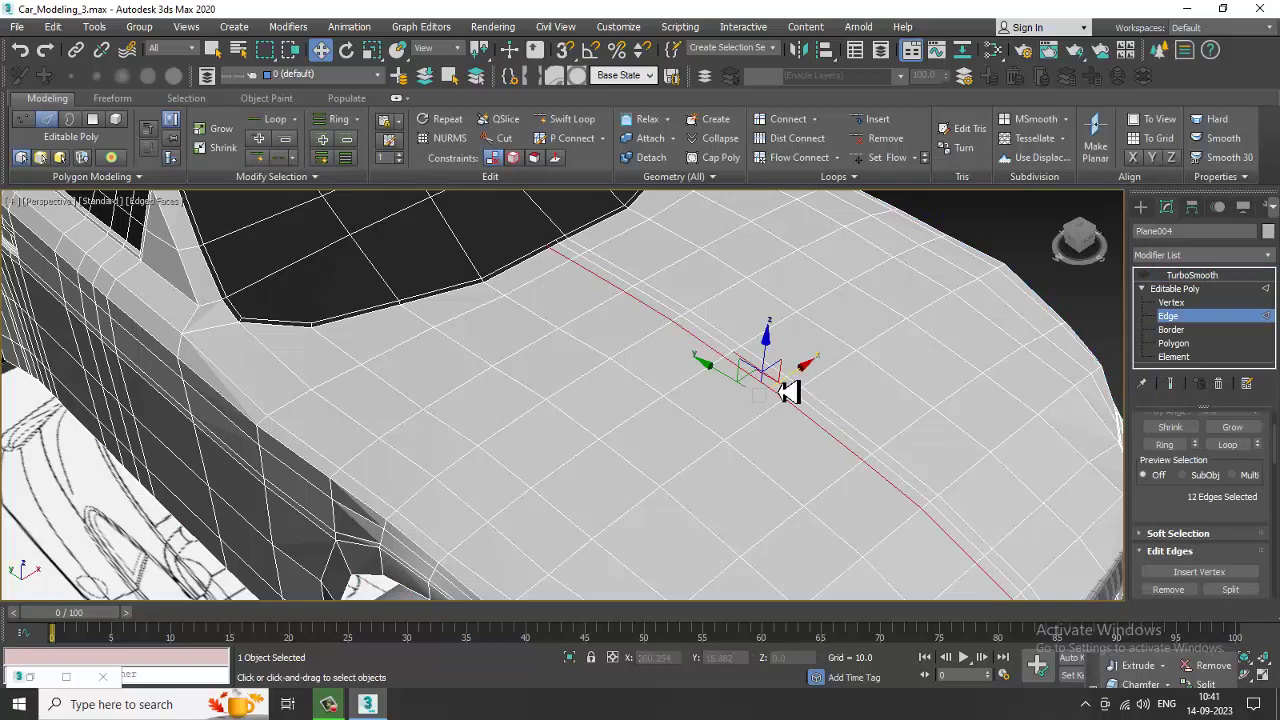
pyautogui.hotkey('ctrl', 'BackSpace')
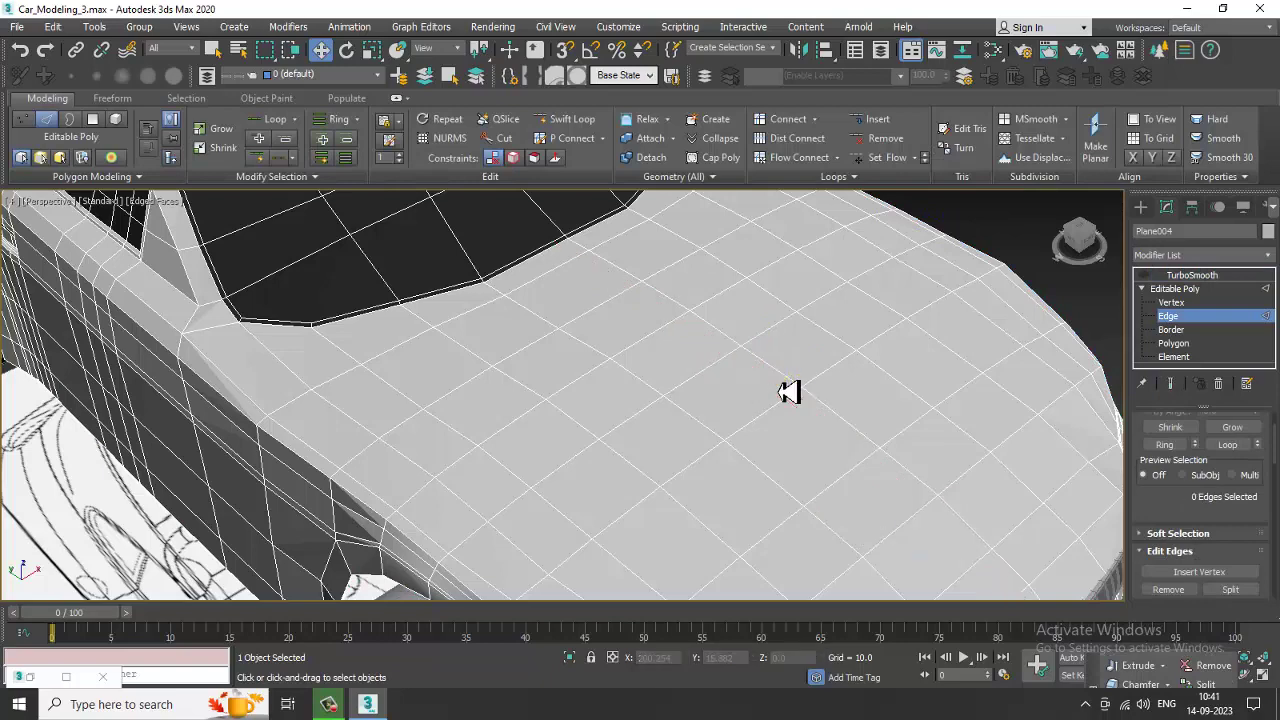
# Step: Leave edge editing and turn on the body's TurboSmooth result in the viewport
pyautogui.click(1205, 289)
pyautogui.click(1210, 276)
pyautogui.click(1145, 276)
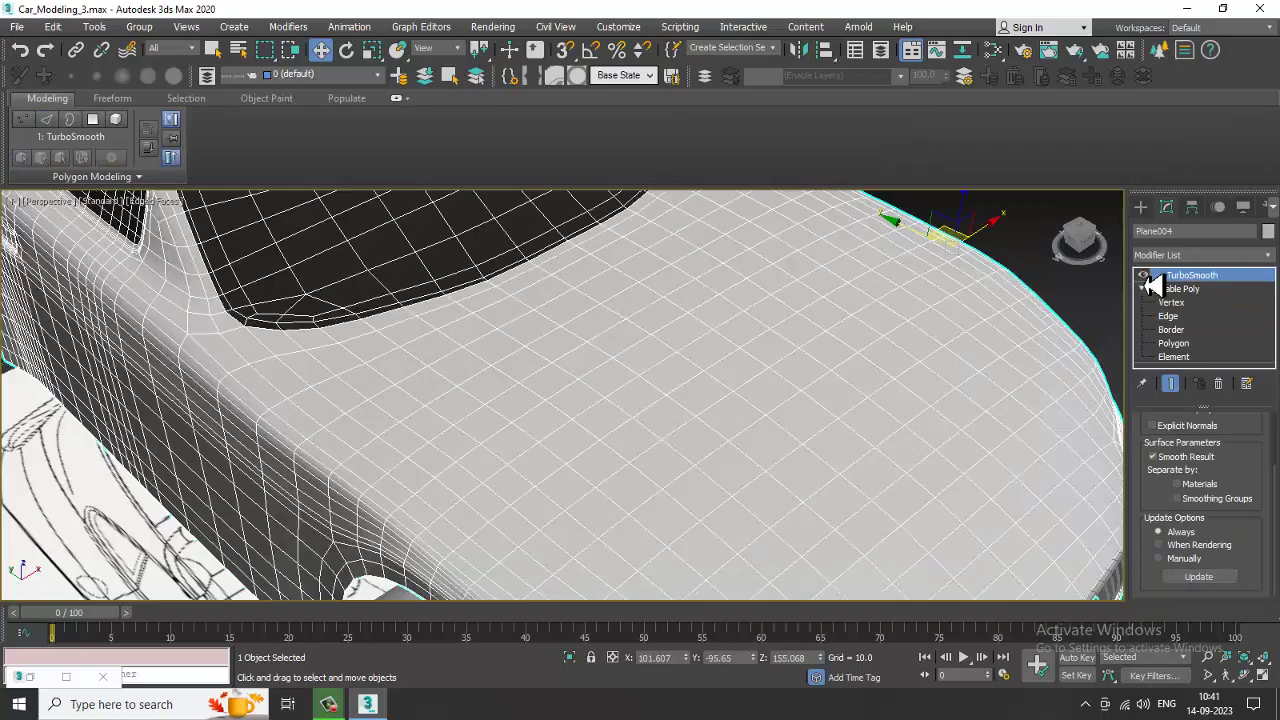
# Step: Examine the smoothed car body from the front and the side, looking at the hood, grille and headlight areas
pyautogui.scroll(-3, 810, 366)
pyautogui.keyDown('alt'); pyautogui.moveTo(810, 366); pyautogui.dragTo(770, 345, button='middle'); pyautogui.keyUp('alt')
pyautogui.scroll(3, 770, 345)
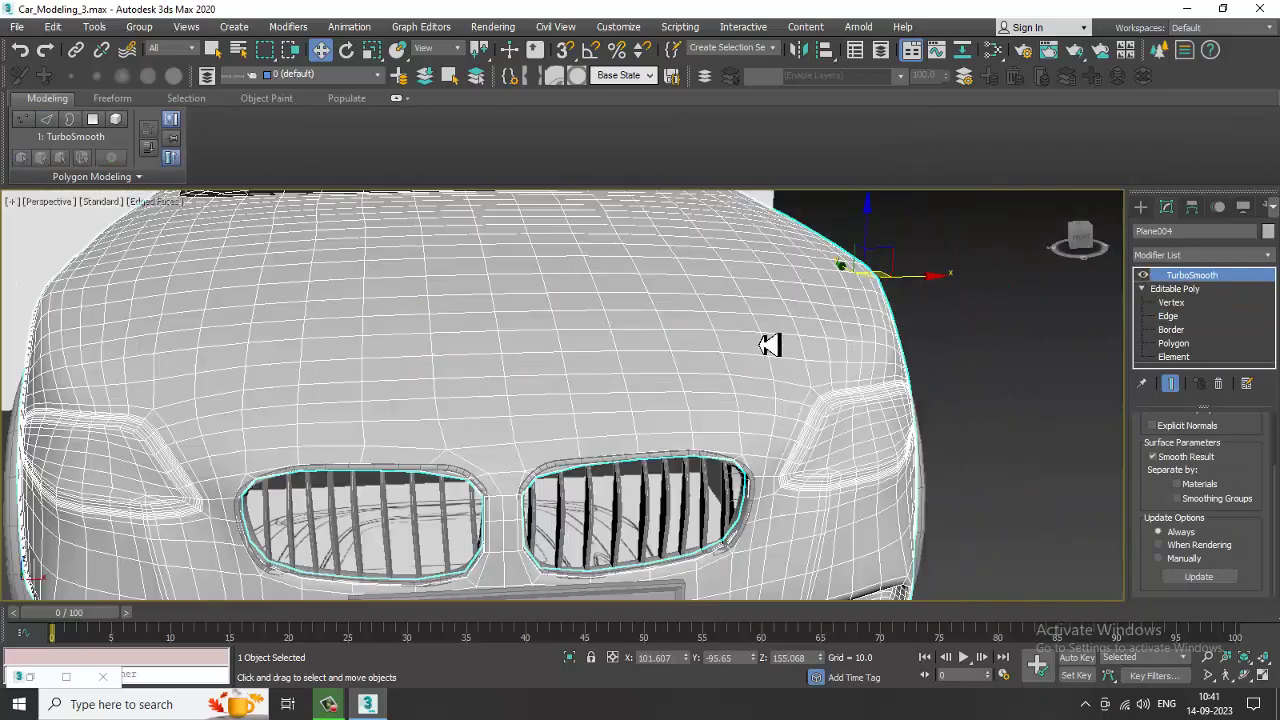
pyautogui.moveTo(694, 399)
pyautogui.keyDown('alt'); pyautogui.mouseDown(button='middle')
pyautogui.moveTo(680, 434)
pyautogui.moveTo(686, 409)
pyautogui.mouseUp(button='middle'); pyautogui.keyUp('alt')
pyautogui.scroll(2, 675, 409)
pyautogui.keyDown('alt'); pyautogui.moveTo(603, 437); pyautogui.dragTo(768, 382, button='middle'); pyautogui.keyUp('alt')
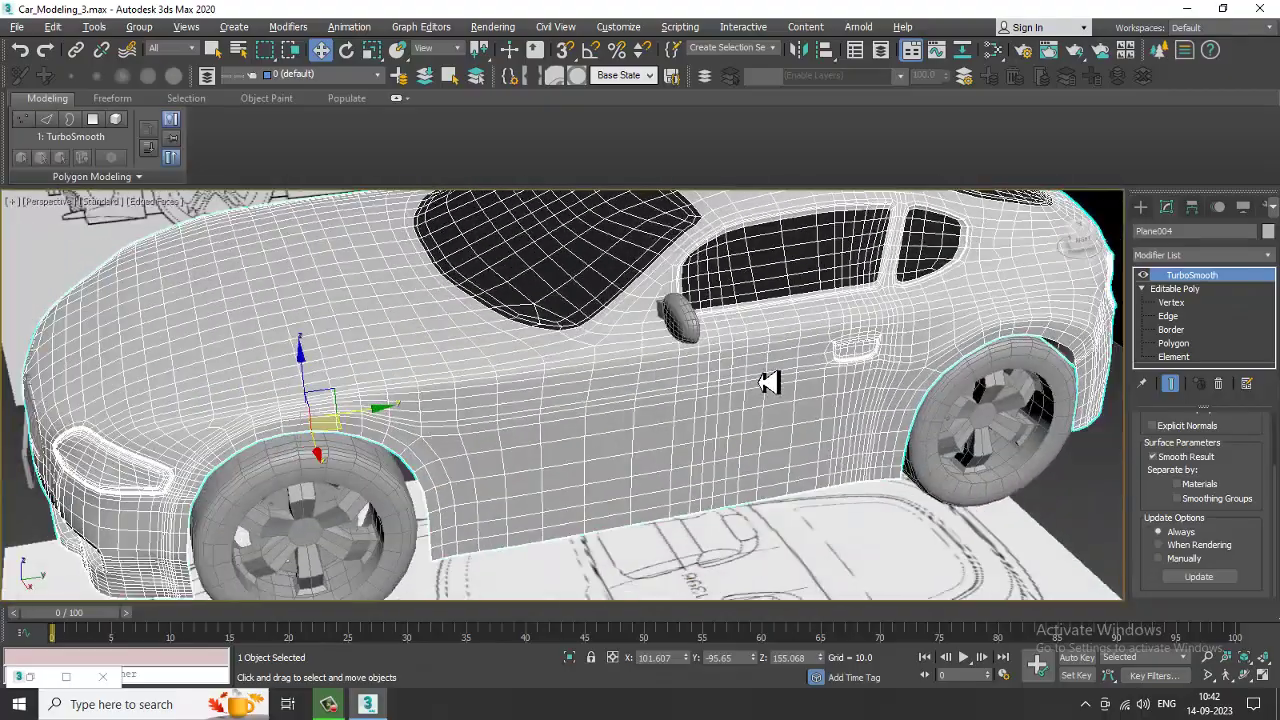
# Step: Mirror a clone of the side mirror's two parts across the X axis and place it on the body's opposite side
pyautogui.keyDown('alt'); pyautogui.moveTo(676, 337); pyautogui.dragTo(826, 383, button='middle'); pyautogui.keyUp('alt')
pyautogui.click(765, 420)
pyautogui.keyDown('ctrl'); pyautogui.click(760, 430); pyautogui.keyUp('ctrl')
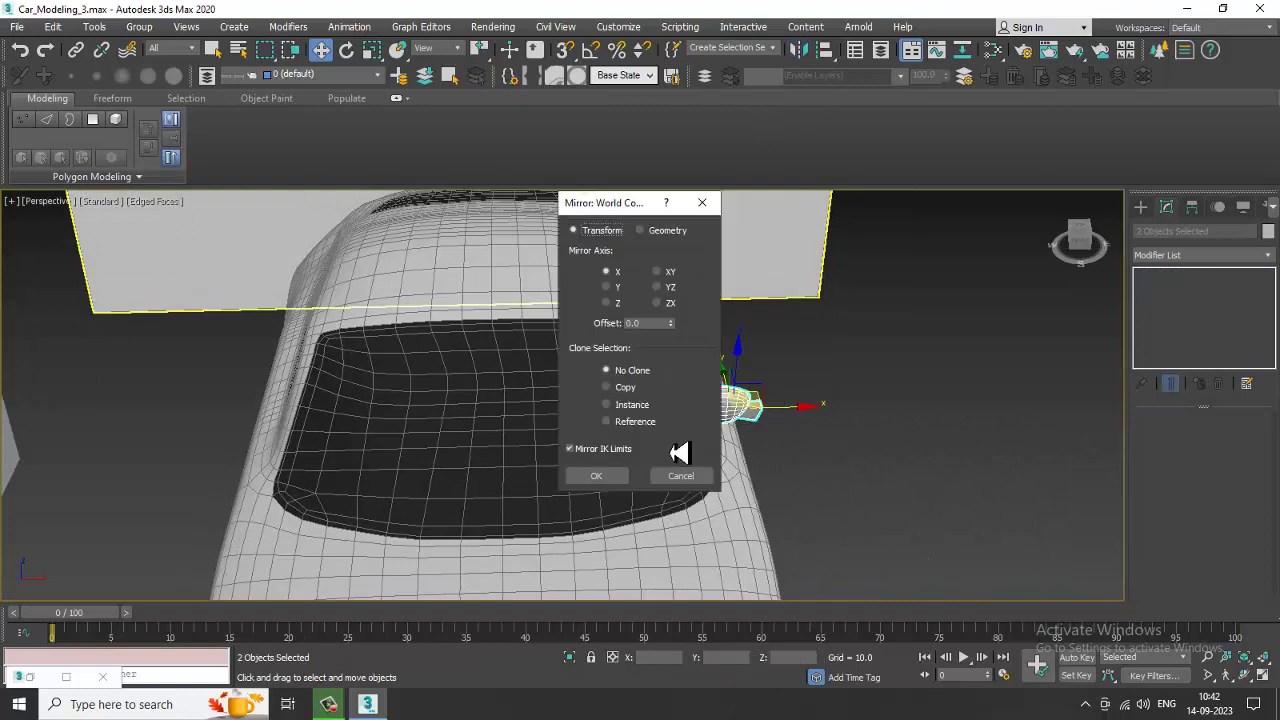
pyautogui.click(622, 476)
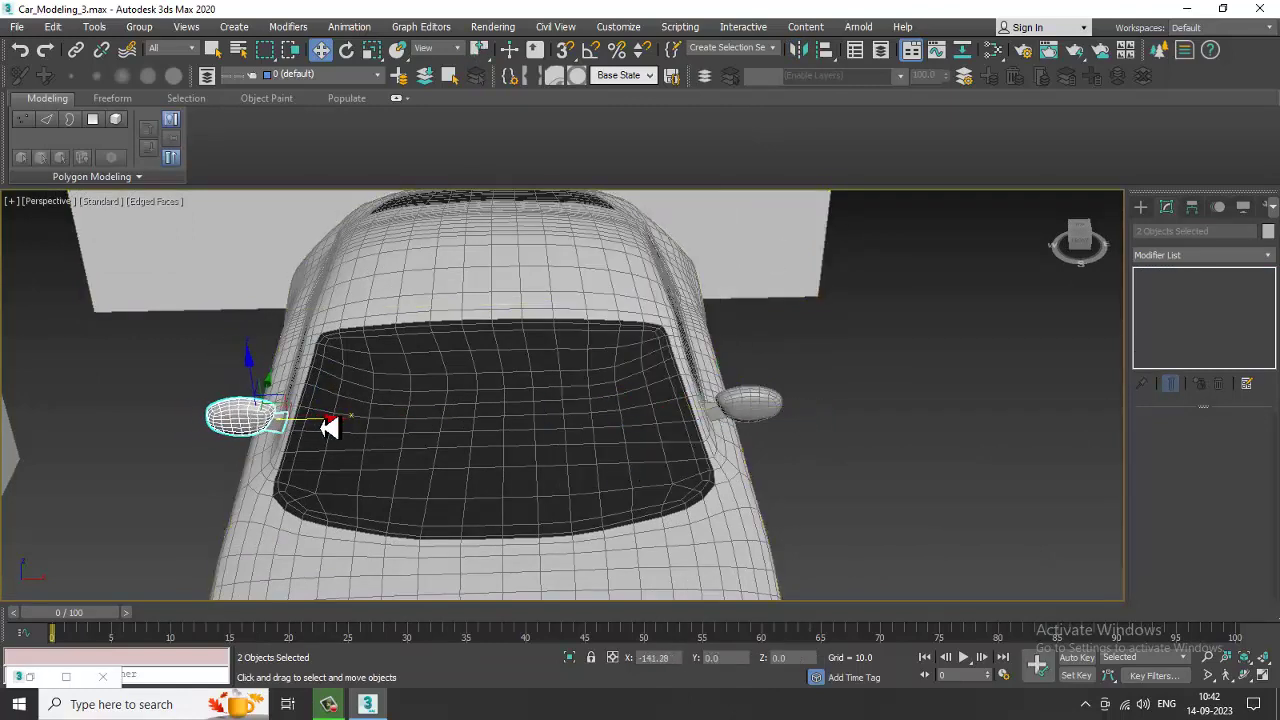
pyautogui.keyDown('alt'); pyautogui.moveTo(331, 428); pyautogui.dragTo(277, 394, button='middle'); pyautogui.keyUp('alt')
pyautogui.moveTo(628, 437); pyautogui.dragTo(609, 294, button='middle')
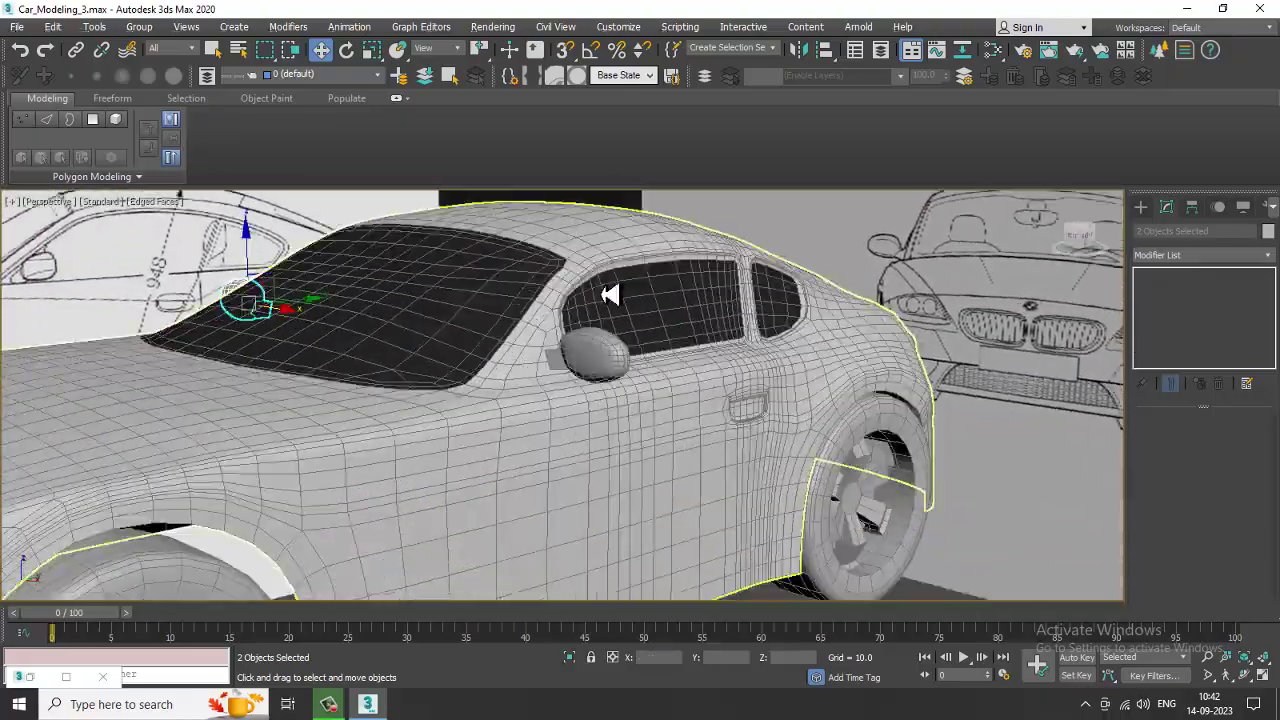
# Step: Select the car body and examine its smoothed surface with and without the mesh edges shown
pyautogui.scroll(5, 728, 410)
pyautogui.click(818, 400)
pyautogui.scroll(-3, 818, 400)
pyautogui.keyDown('alt'); pyautogui.moveTo(623, 380); pyautogui.dragTo(944, 484, button='middle'); pyautogui.keyUp('alt')
pyautogui.scroll(-4, 710, 395)
pyautogui.click(1003, 515)
pyautogui.scroll(3, 793, 414)
pyautogui.moveTo(785, 335); pyautogui.dragTo(711, 403, button='middle')
pyautogui.click(694, 416)
pyautogui.press('F4')
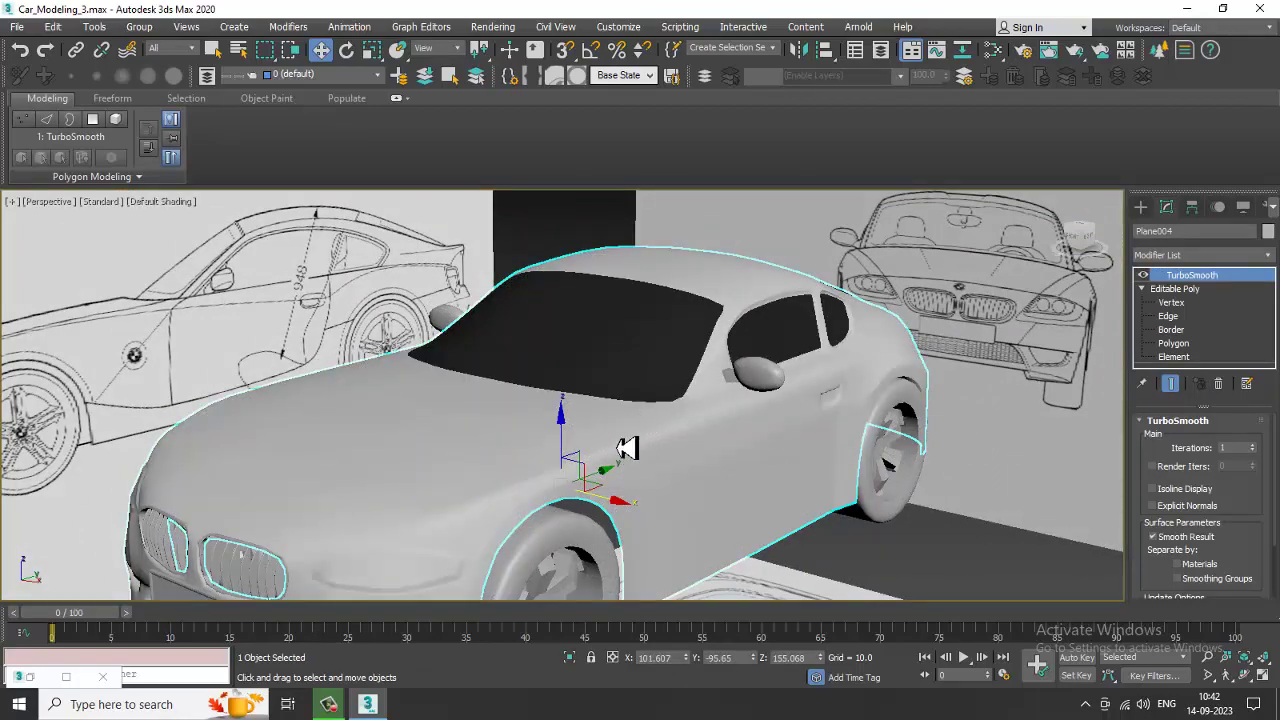
pyautogui.scroll(-3, 506, 453)
pyautogui.keyDown('alt'); pyautogui.moveTo(745, 453); pyautogui.dragTo(751, 368, button='middle'); pyautogui.keyUp('alt')
pyautogui.scroll(2, 614, 458)
pyautogui.scroll(2, 594, 449)
pyautogui.keyDown('alt'); pyautogui.moveTo(588, 447); pyautogui.dragTo(613, 426, button='middle'); pyautogui.keyUp('alt')
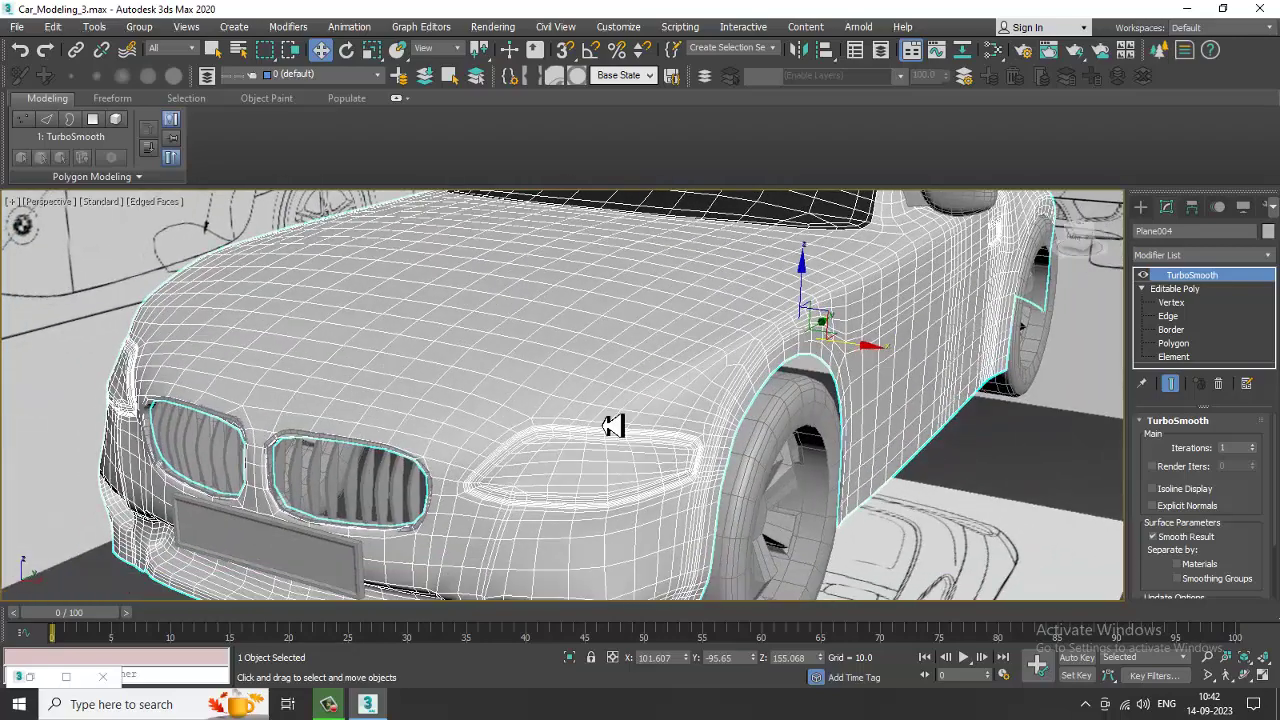
# Step: Turn off the body's TurboSmooth result in the viewport and select all polygons inside the car's left headlight outline
pyautogui.click(1143, 276)
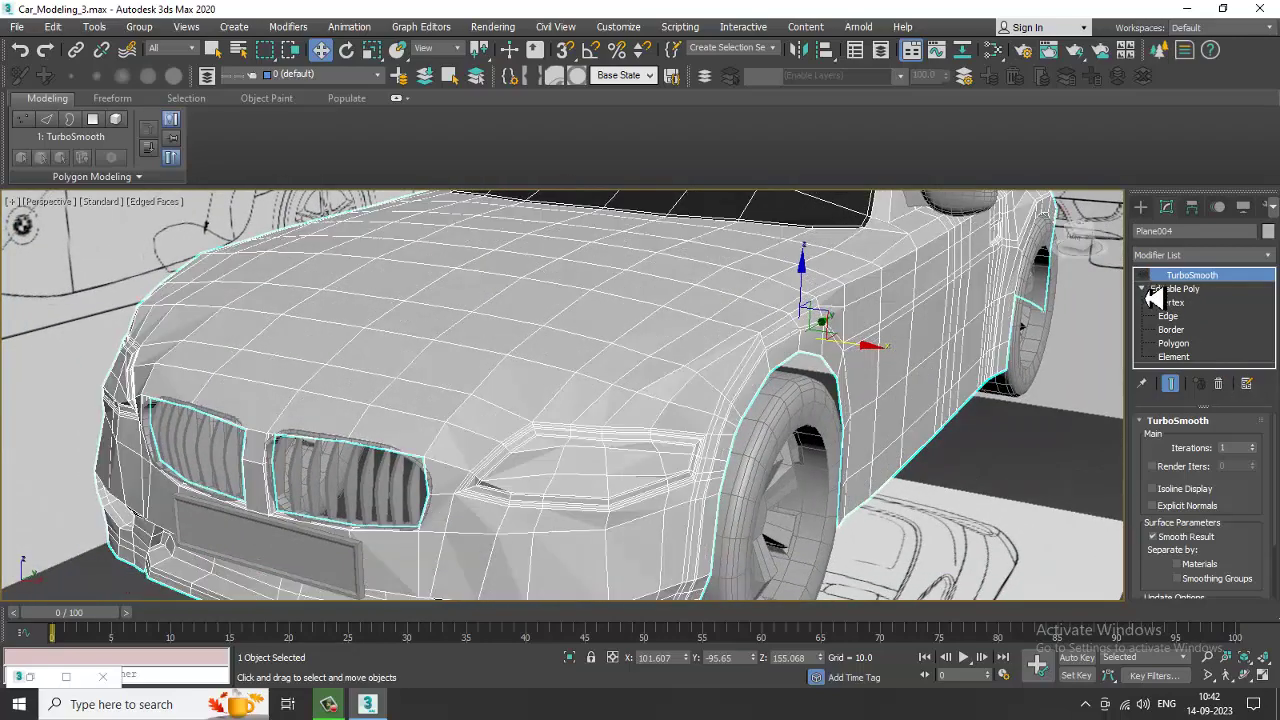
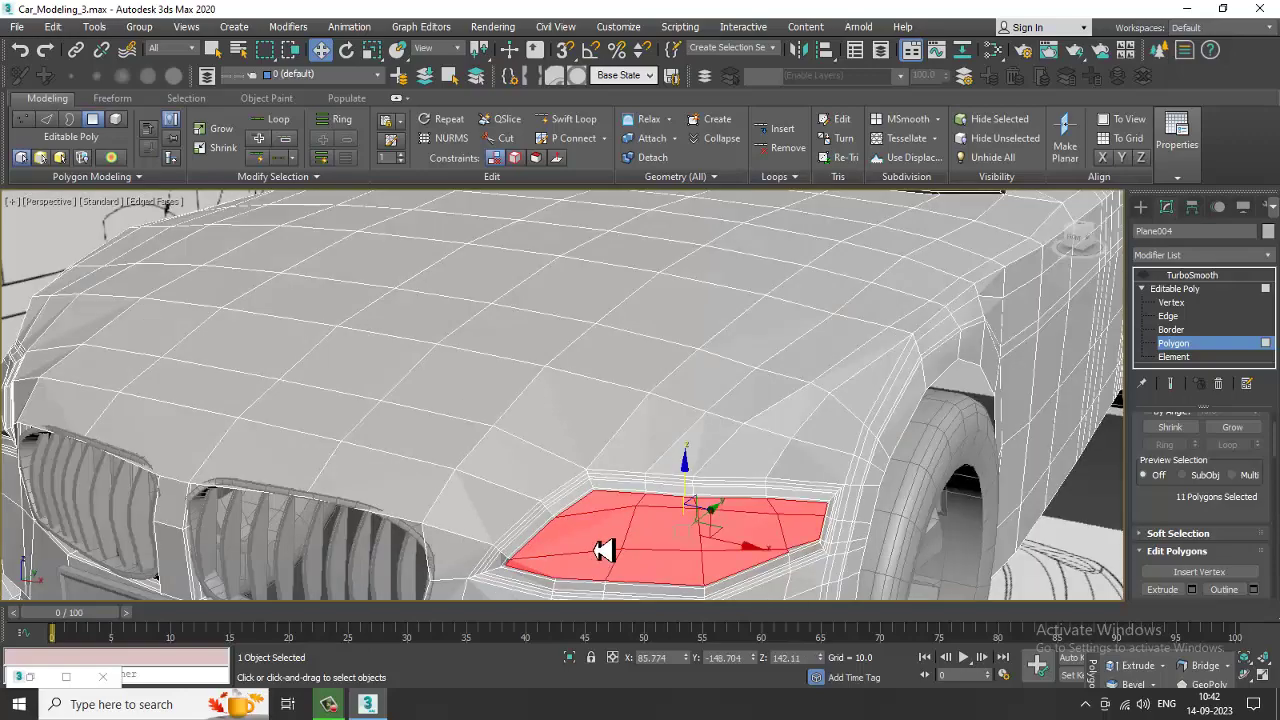
pyautogui.scroll(2, 608, 543)
pyautogui.scroll(-3, 630, 492)
pyautogui.keyDown('alt'); pyautogui.moveTo(669, 491); pyautogui.dragTo(757, 472, button='middle'); pyautogui.keyUp('alt')
pyautogui.scroll(3, 757, 472)
pyautogui.scroll(2, 903, 508)
pyautogui.keyDown('ctrl'); pyautogui.click(880, 494); pyautogui.keyUp('ctrl')
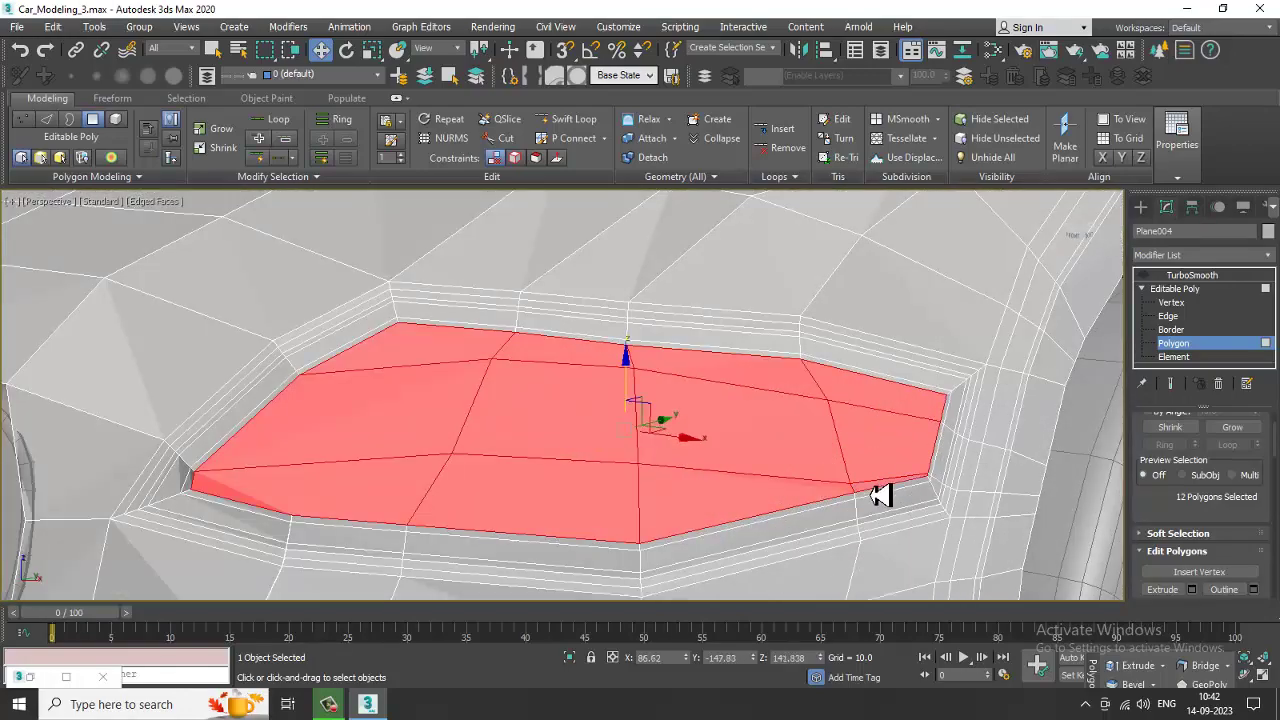
# Step: Add all polygons inside the car's right headlight outline to the selection
pyautogui.scroll(-3, 880, 494)
pyautogui.keyDown('alt'); pyautogui.moveTo(700, 434); pyautogui.dragTo(943, 281, button='middle'); pyautogui.keyUp('alt')
pyautogui.scroll(3, 943, 281)
pyautogui.scroll(-3, 491, 371)
pyautogui.keyDown('alt'); pyautogui.moveTo(491, 371); pyautogui.dragTo(491, 429, button='middle'); pyautogui.keyUp('alt')
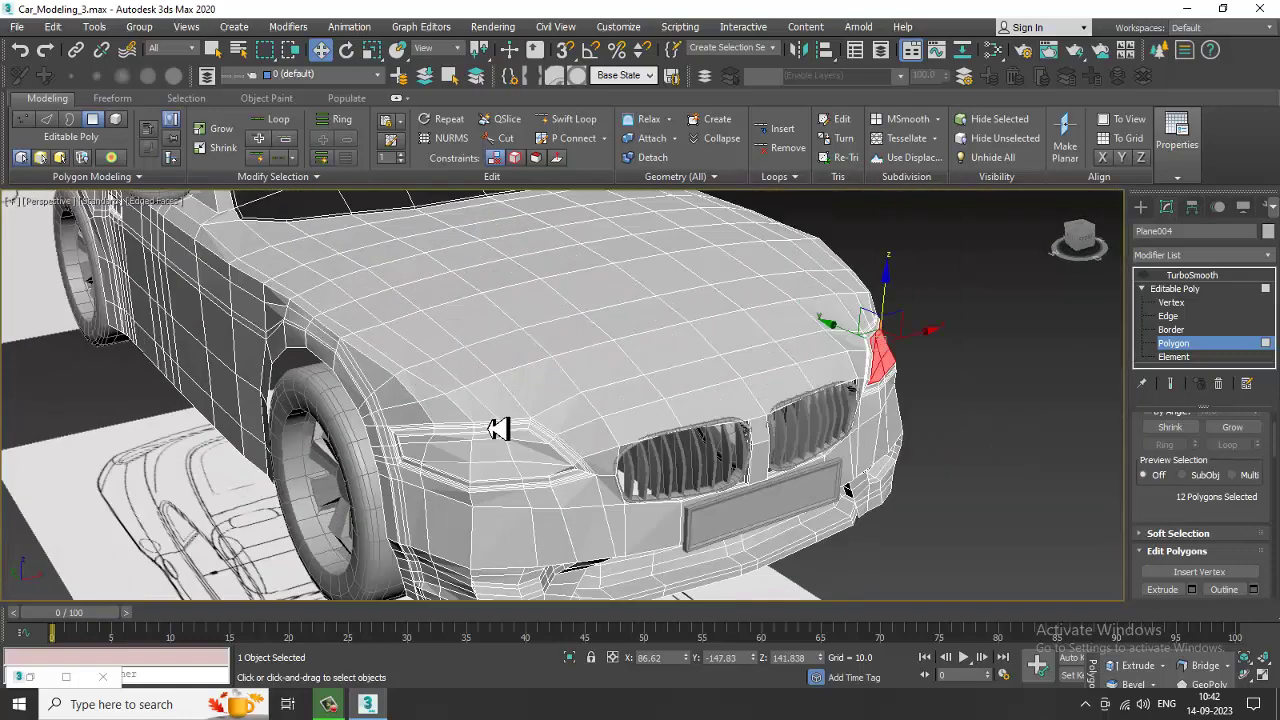
pyautogui.scroll(3, 615, 497)
pyautogui.keyDown('ctrl'); pyautogui.click(565, 472); pyautogui.keyUp('ctrl')
pyautogui.keyDown('ctrl'); pyautogui.click(490, 472); pyautogui.keyUp('ctrl')
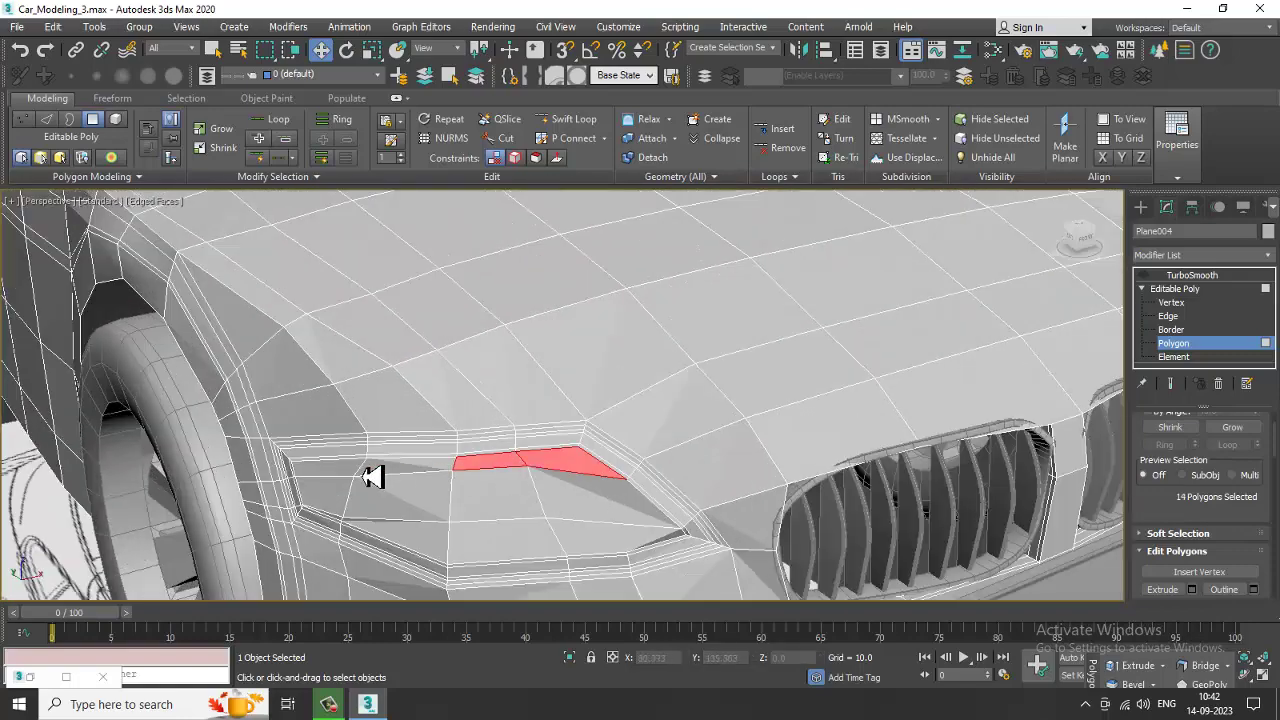
pyautogui.keyDown('ctrl'); pyautogui.click(400, 475); pyautogui.keyUp('ctrl')
pyautogui.keyDown('ctrl'); pyautogui.click(333, 500); pyautogui.keyUp('ctrl')
pyautogui.keyDown('ctrl'); pyautogui.click(394, 509); pyautogui.keyUp('ctrl')
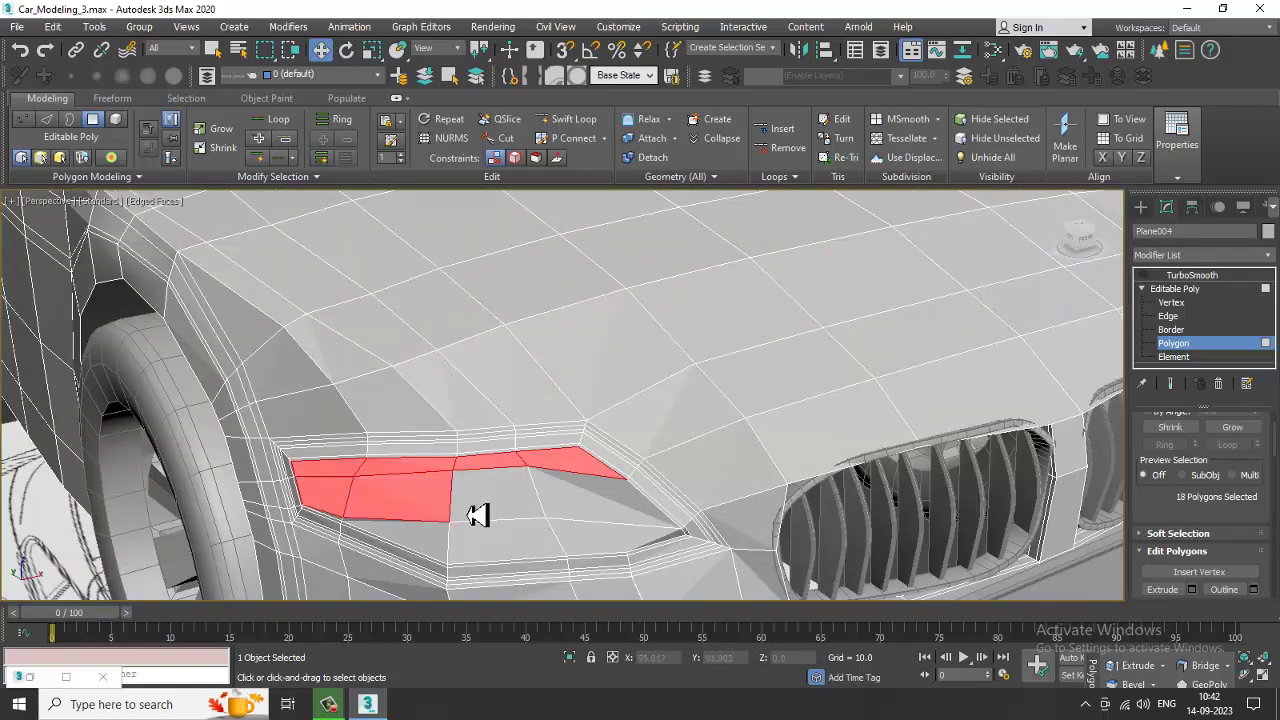
pyautogui.keyDown('ctrl'); pyautogui.click(478, 514); pyautogui.keyUp('ctrl')
pyautogui.keyDown('ctrl'); pyautogui.click(608, 508); pyautogui.keyUp('ctrl')
pyautogui.keyDown('ctrl'); pyautogui.click(617, 537); pyautogui.keyUp('ctrl')
pyautogui.keyDown('ctrl'); pyautogui.click(523, 549); pyautogui.keyUp('ctrl')
pyautogui.keyDown('ctrl'); pyautogui.click(388, 538); pyautogui.keyUp('ctrl')
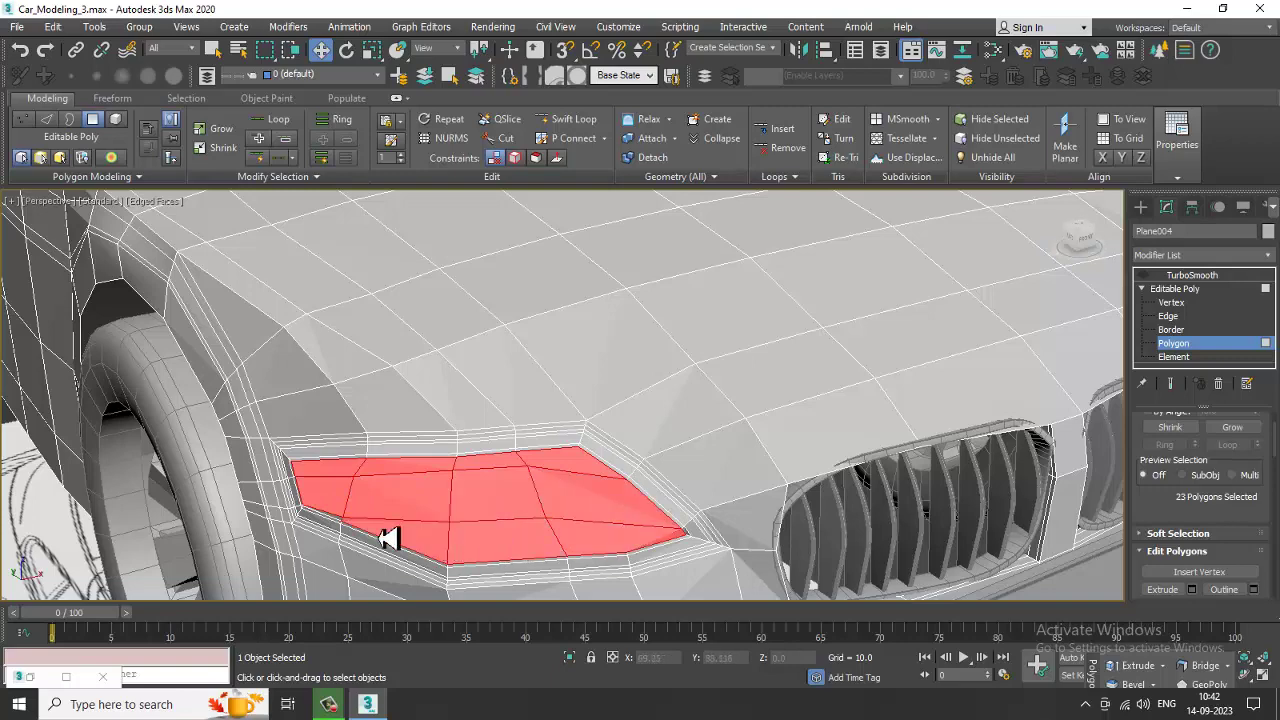
pyautogui.scroll(4, 624, 530)
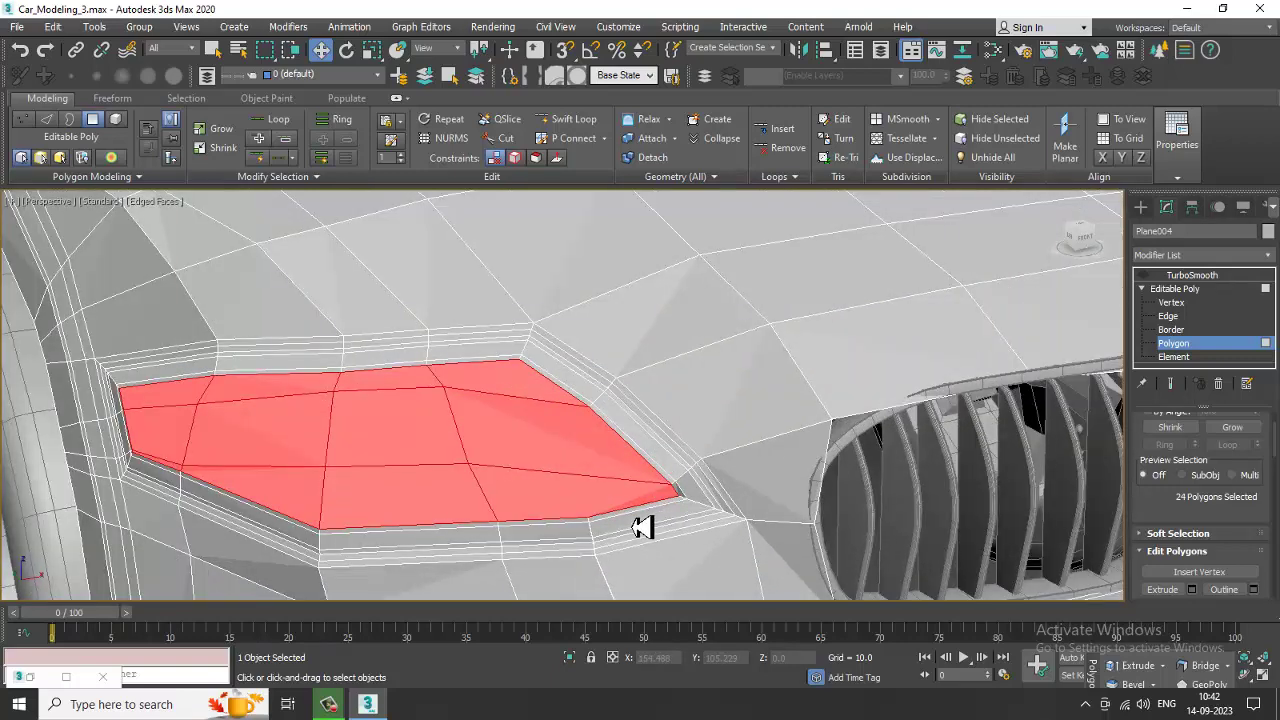
pyautogui.scroll(-5, 800, 466)
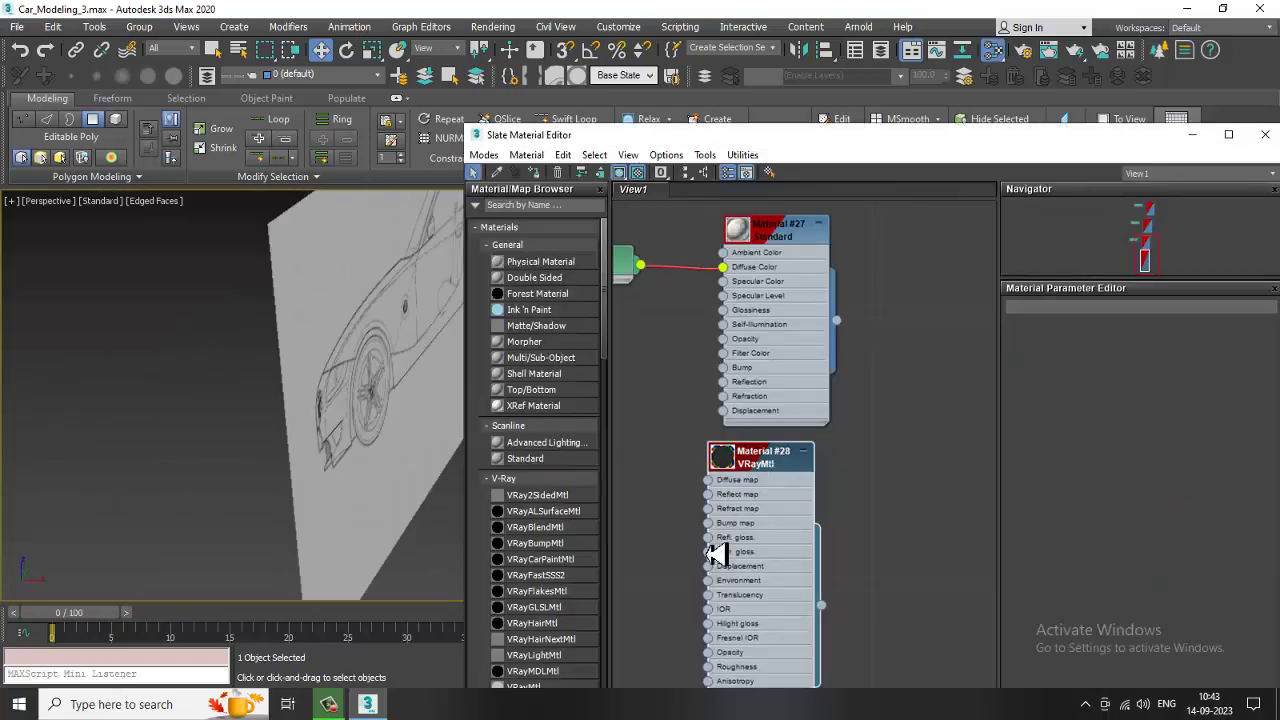
# Step: Add a new VRayMtl material to the material graph and open its parameters
pyautogui.moveTo(715, 555); pyautogui.dragTo(693, 432, button='middle')
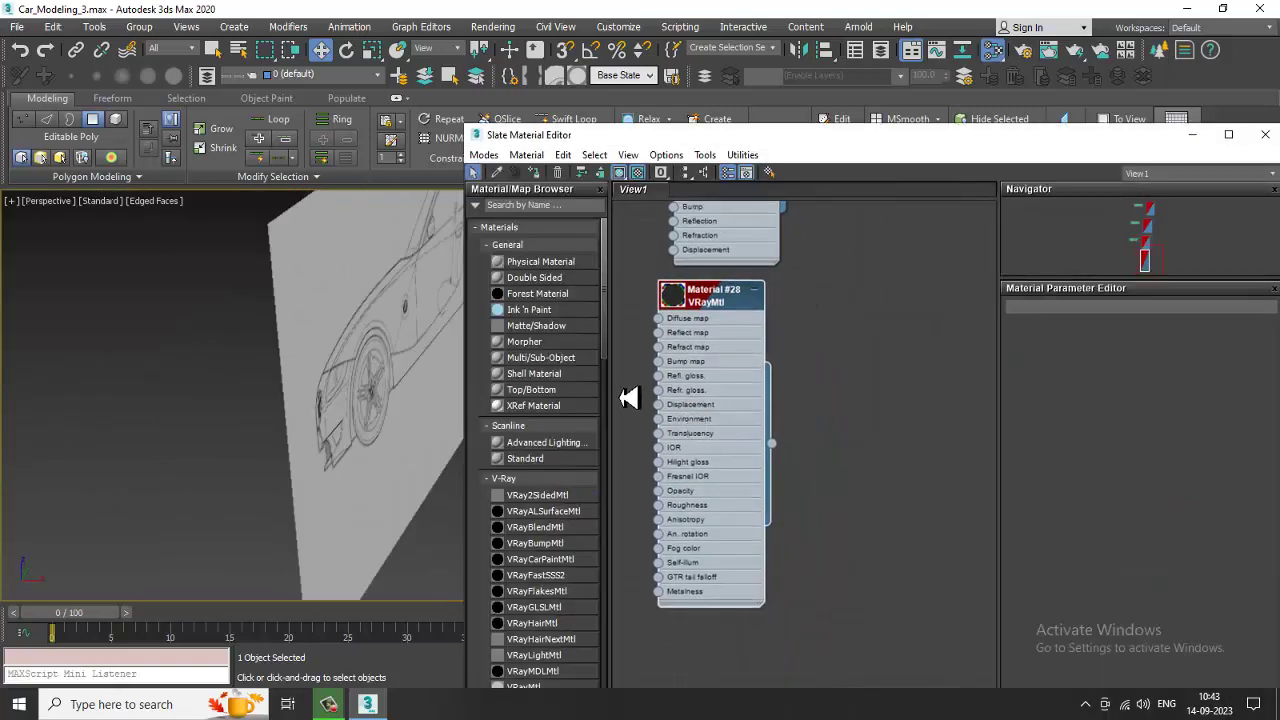
pyautogui.moveTo(607, 343); pyautogui.dragTo(607, 398)
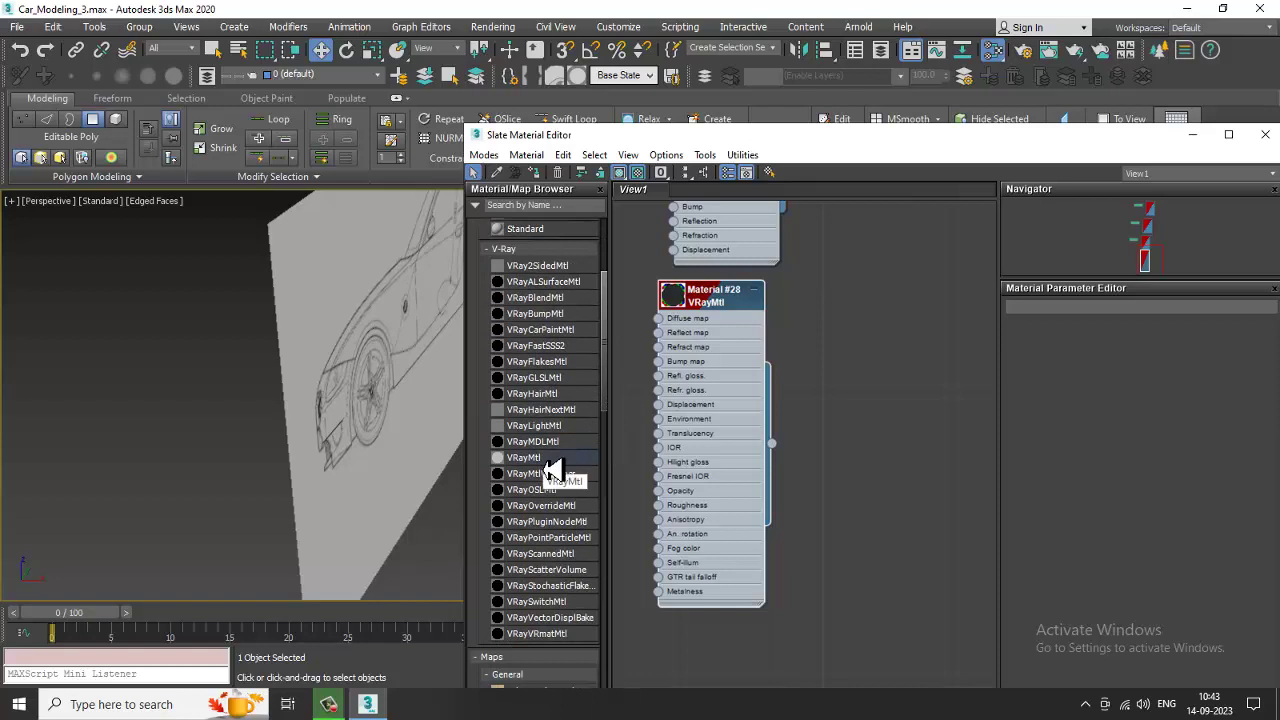
pyautogui.moveTo(548, 464); pyautogui.dragTo(905, 427)
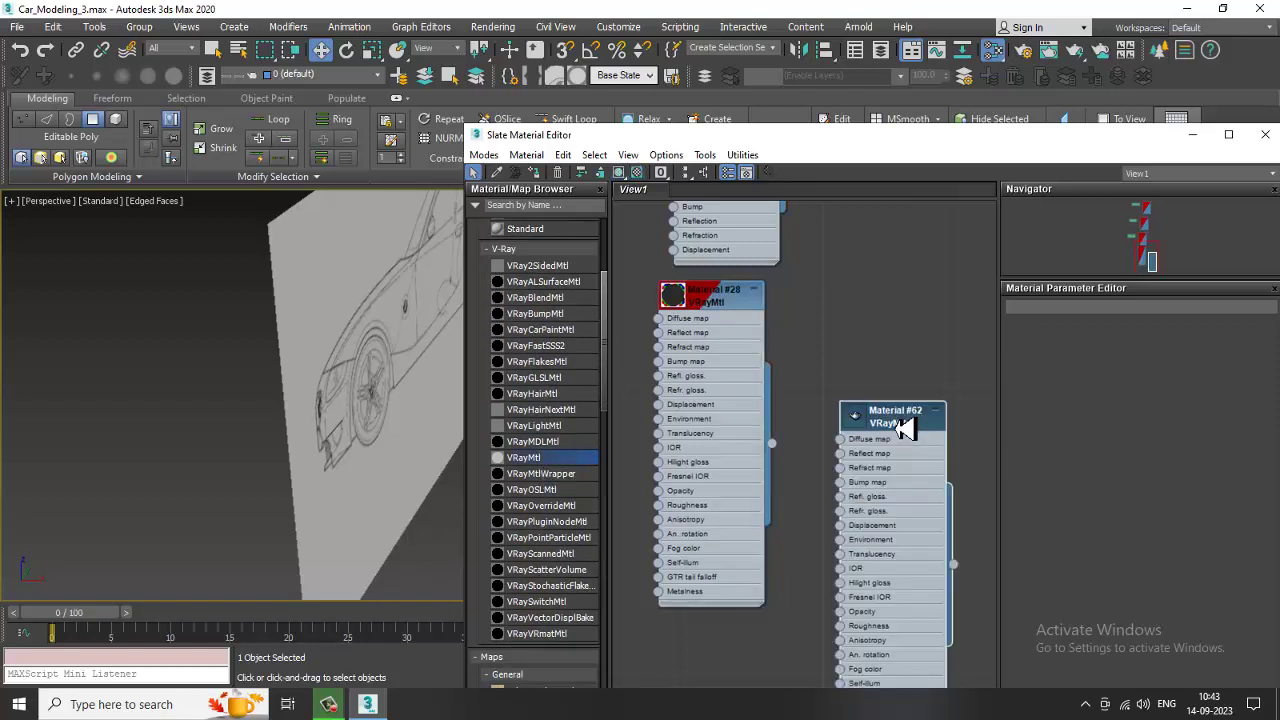
pyautogui.doubleClick(905, 425)
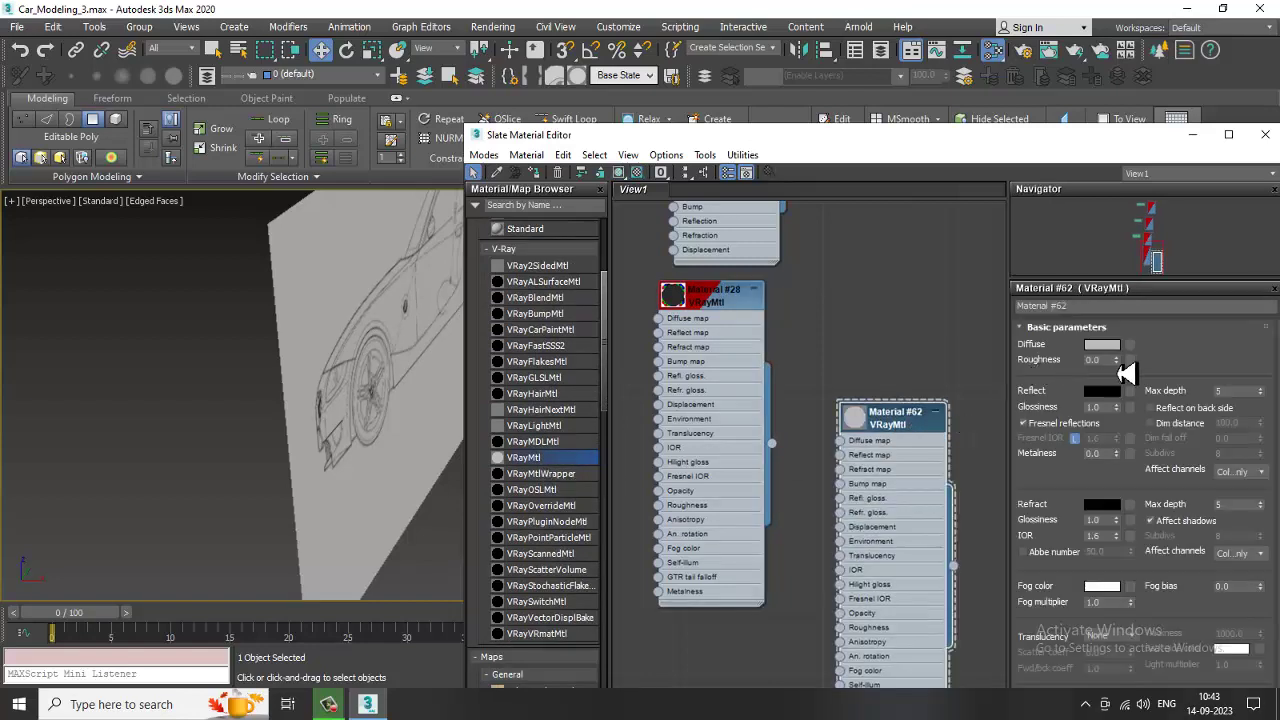
# Step: Set the new material's diffuse color to black
pyautogui.click(1100, 346)
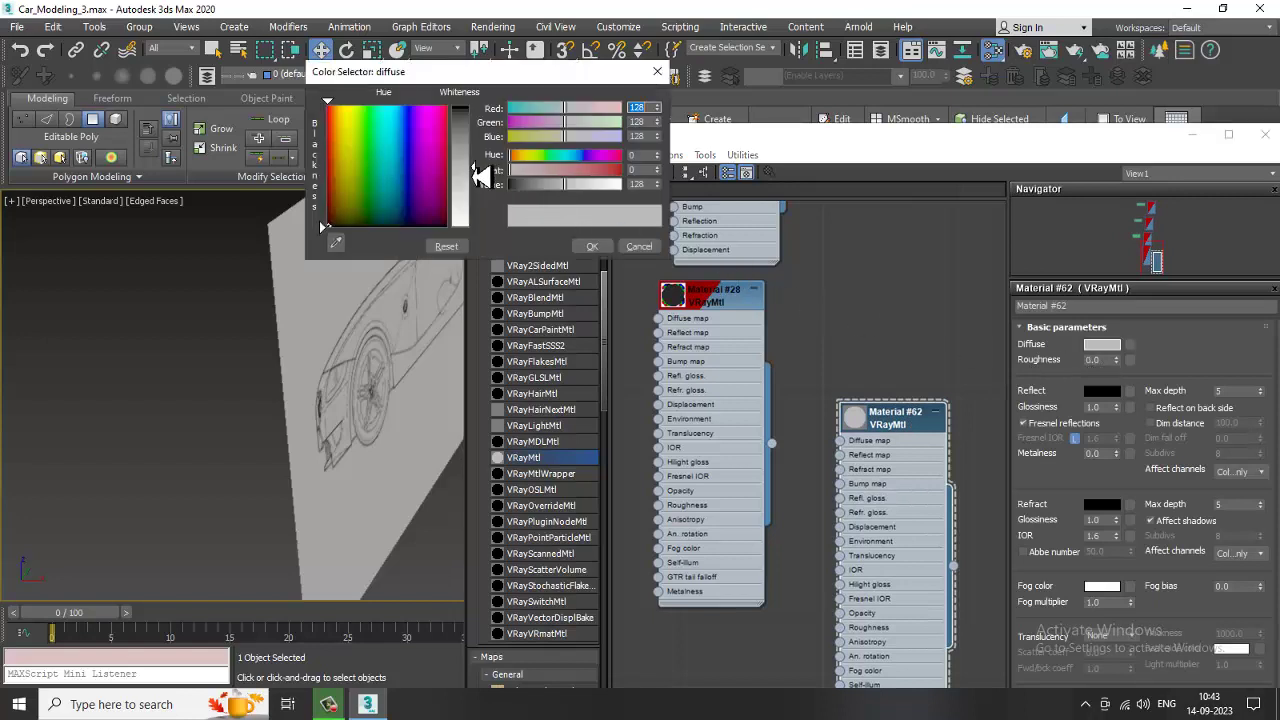
pyautogui.moveTo(480, 175); pyautogui.dragTo(478, 104)
pyautogui.click(592, 246)
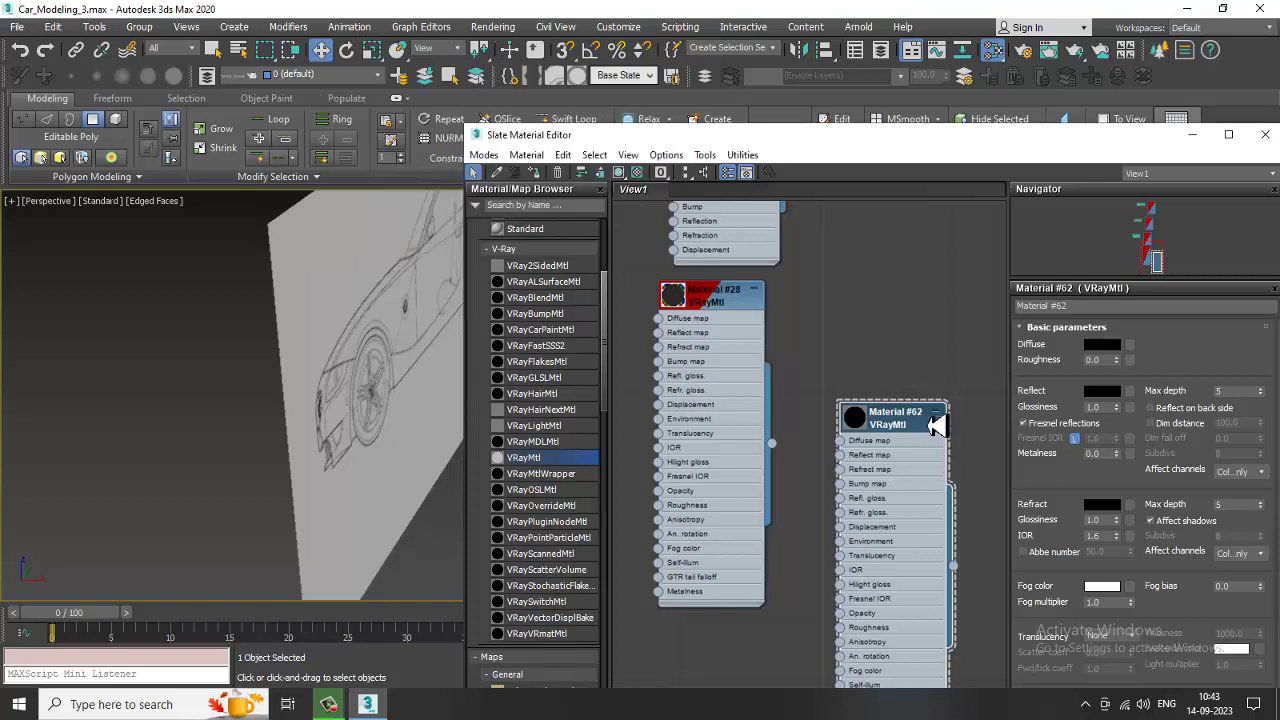
# Step: Set the new material's refraction color to yellow, assign the material to the selected headlight polygons and close the material editor
pyautogui.click(1102, 505)
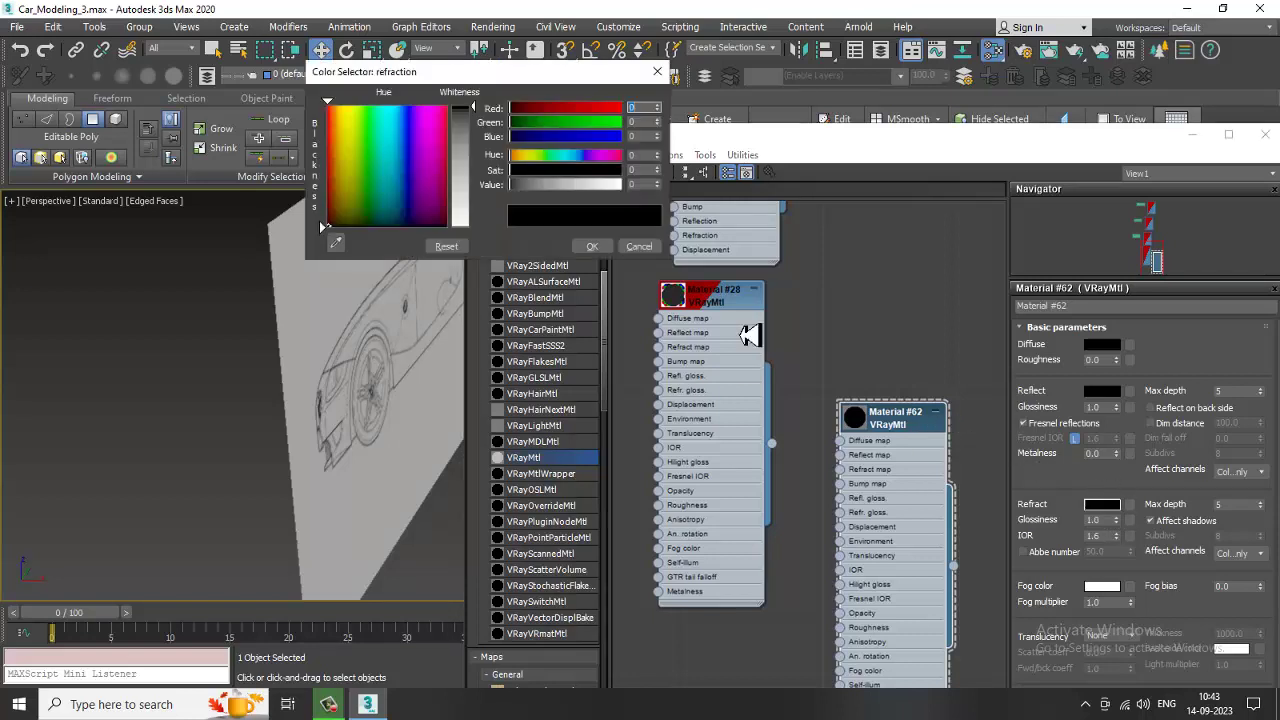
pyautogui.moveTo(492, 143); pyautogui.dragTo(490, 185)
pyautogui.moveTo(341, 141); pyautogui.dragTo(345, 132)
pyautogui.moveTo(476, 175); pyautogui.dragTo(474, 211)
pyautogui.moveTo(336, 127); pyautogui.dragTo(345, 128)
pyautogui.moveTo(479, 190); pyautogui.dragTo(475, 127)
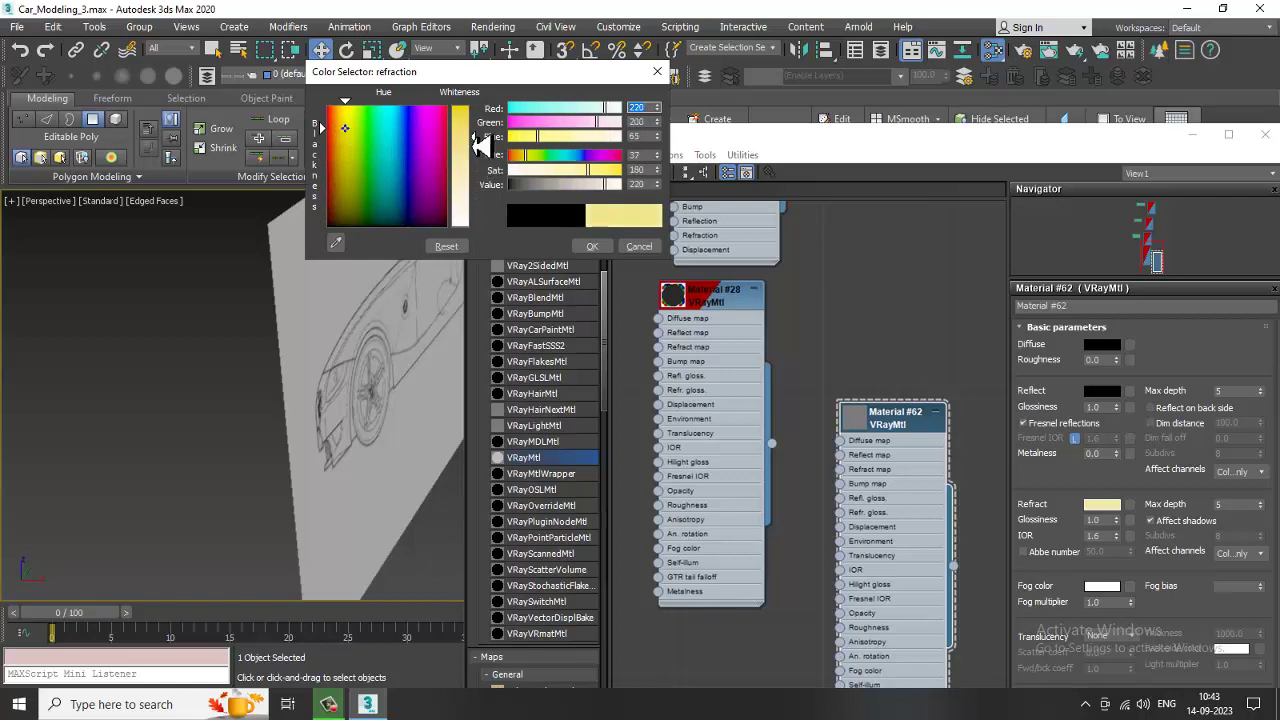
pyautogui.click(585, 247)
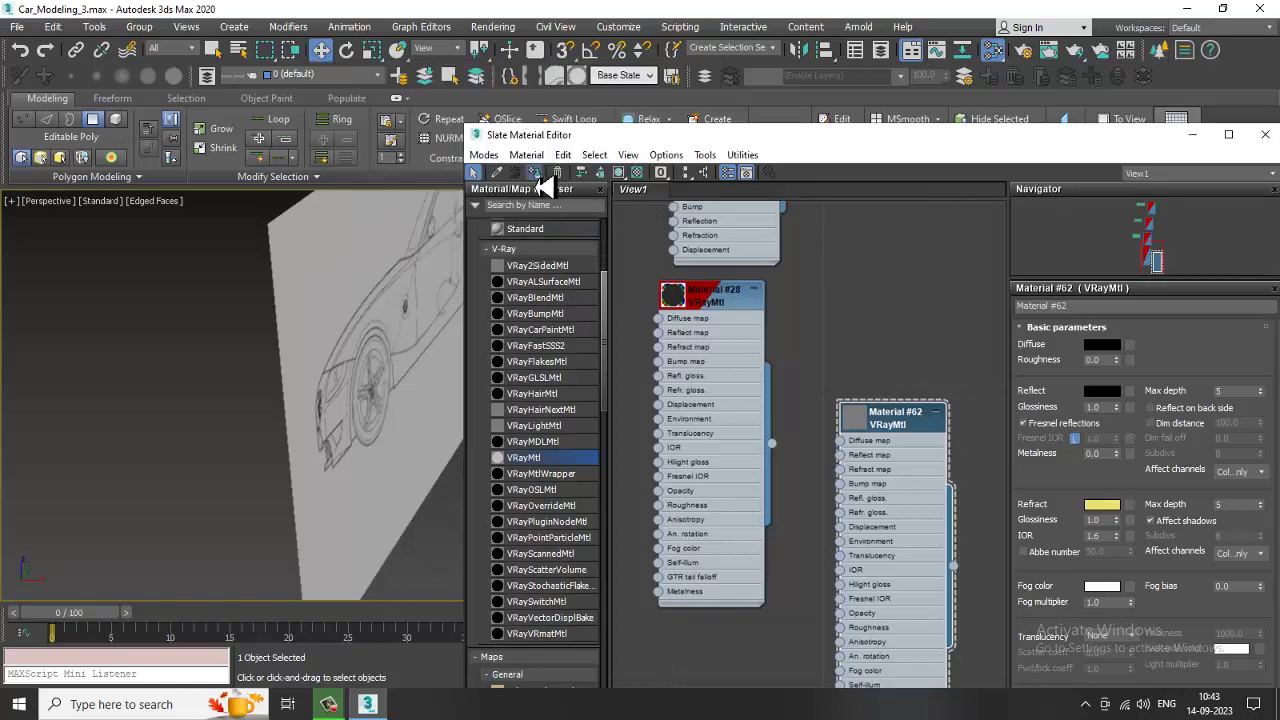
pyautogui.click(1263, 135)
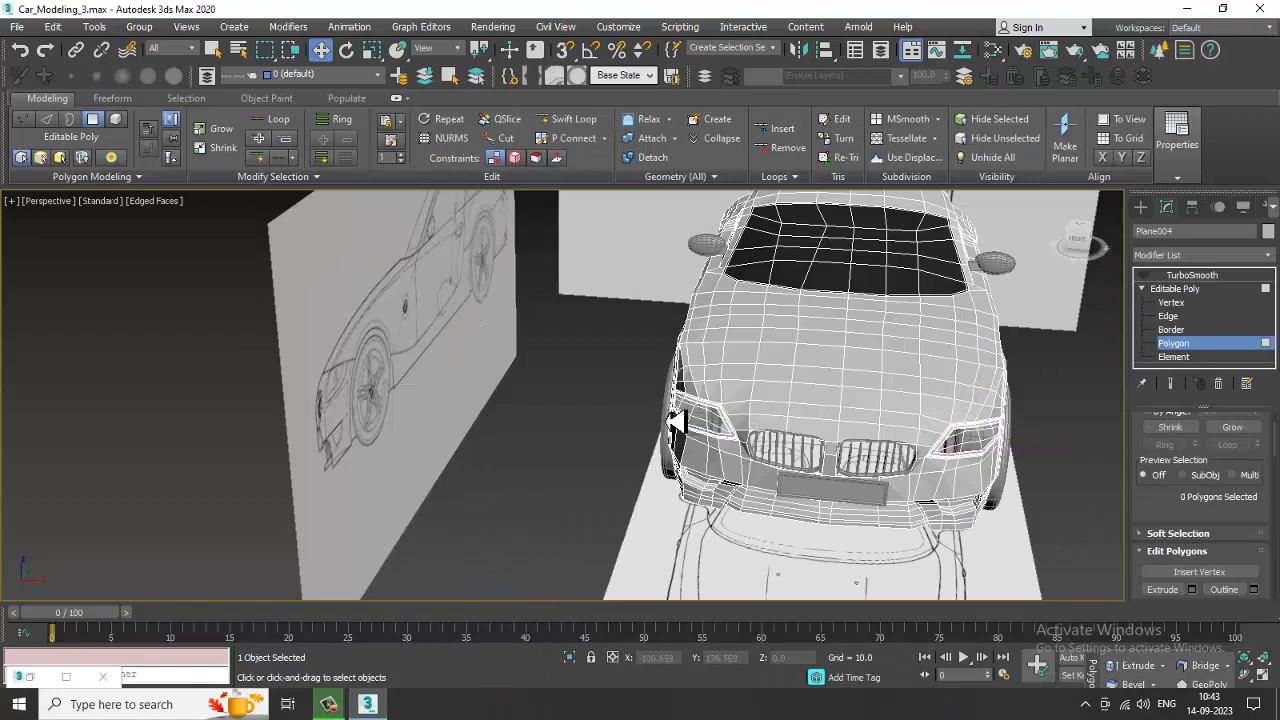
# Step: Inspect the headlights from the front corner and turn on the background in the new material's preview
pyautogui.keyDown('alt'); pyautogui.moveTo(865, 446); pyautogui.dragTo(758, 449, button='middle'); pyautogui.keyUp('alt')
pyautogui.scroll(3, 797, 429)
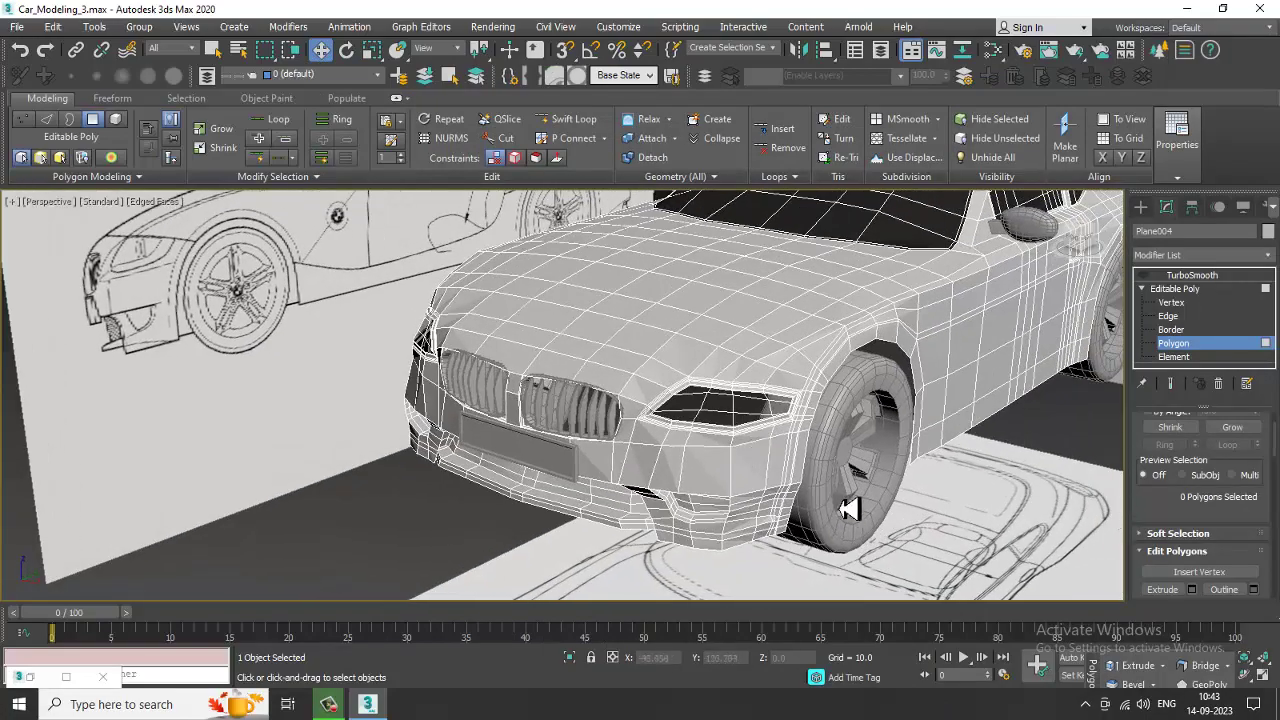
pyautogui.keyDown('alt'); pyautogui.moveTo(848, 508); pyautogui.dragTo(737, 471, button='middle'); pyautogui.keyUp('alt')
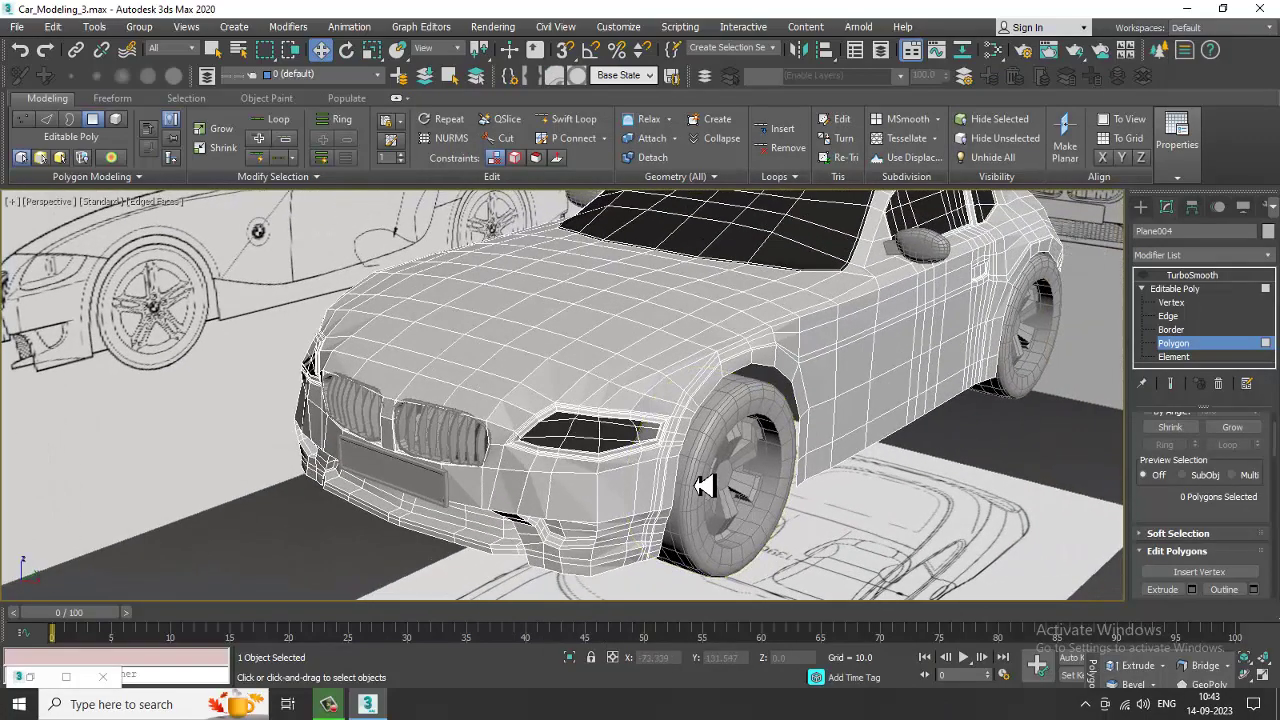
pyautogui.press('m')
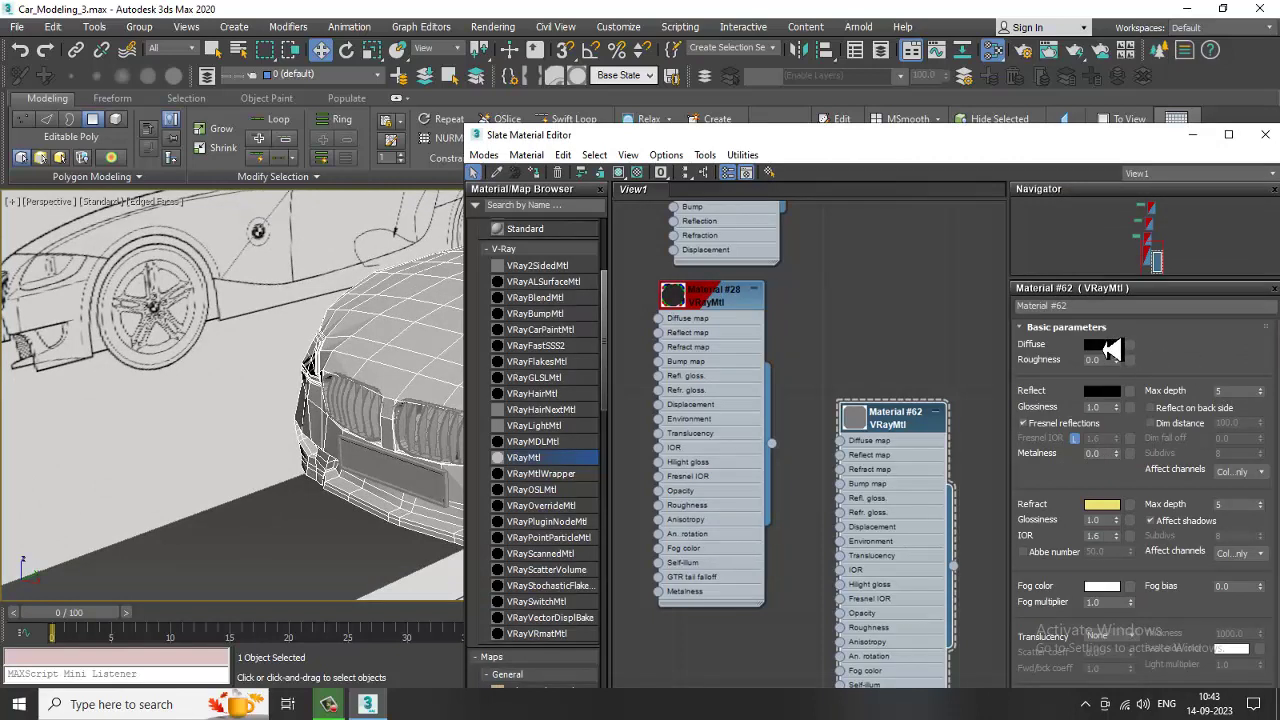
pyautogui.click(639, 172)
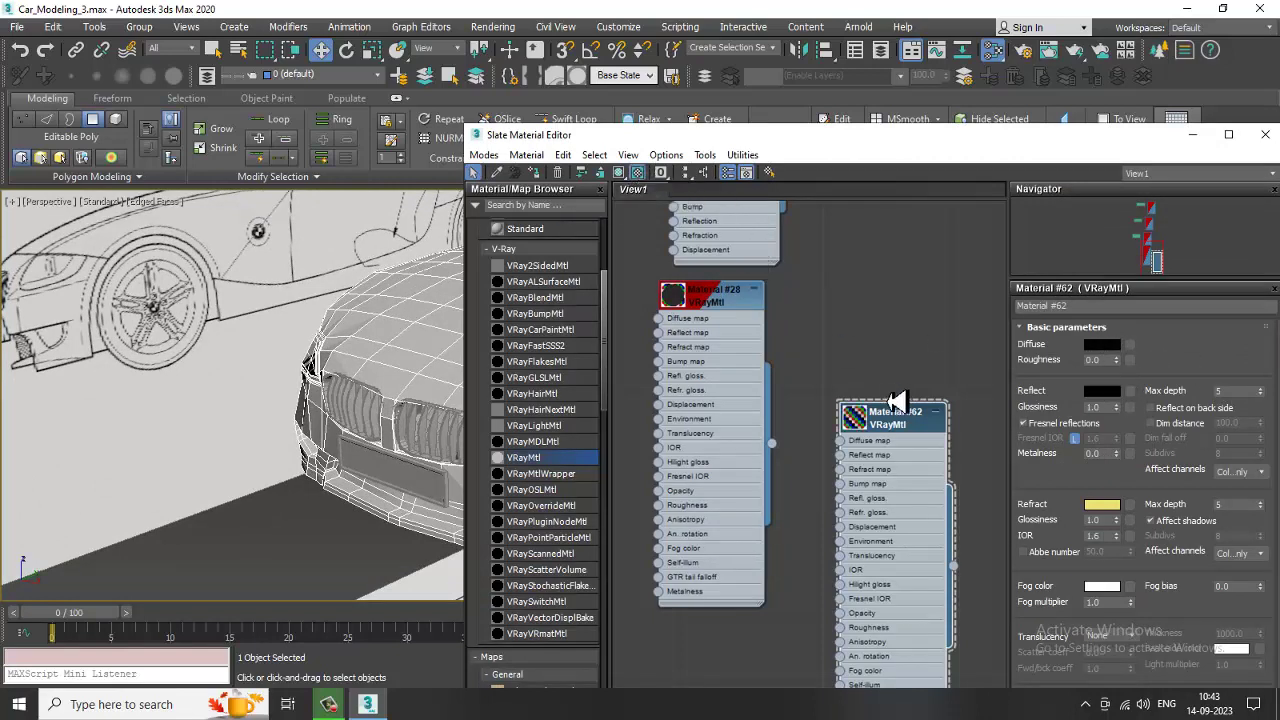
# Step: Set the headlight material's diffuse color to a light orange-yellow, put the material editor away and inspect the headlights on the body
pyautogui.click(1103, 346)
pyautogui.moveTo(475, 162)
pyautogui.mouseDown()
pyautogui.moveTo(483, 110)
pyautogui.moveTo(490, 235)
pyautogui.mouseUp()
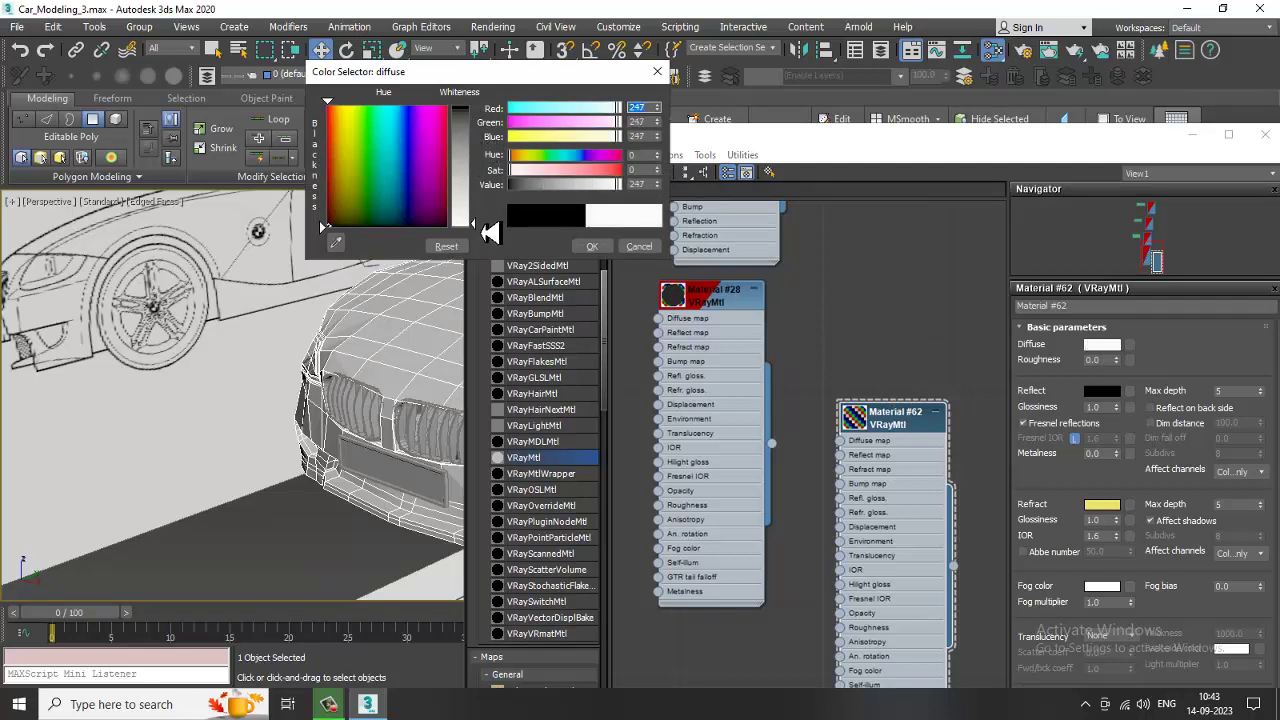
pyautogui.moveTo(334, 130); pyautogui.dragTo(340, 121)
pyautogui.moveTo(474, 167); pyautogui.dragTo(468, 143)
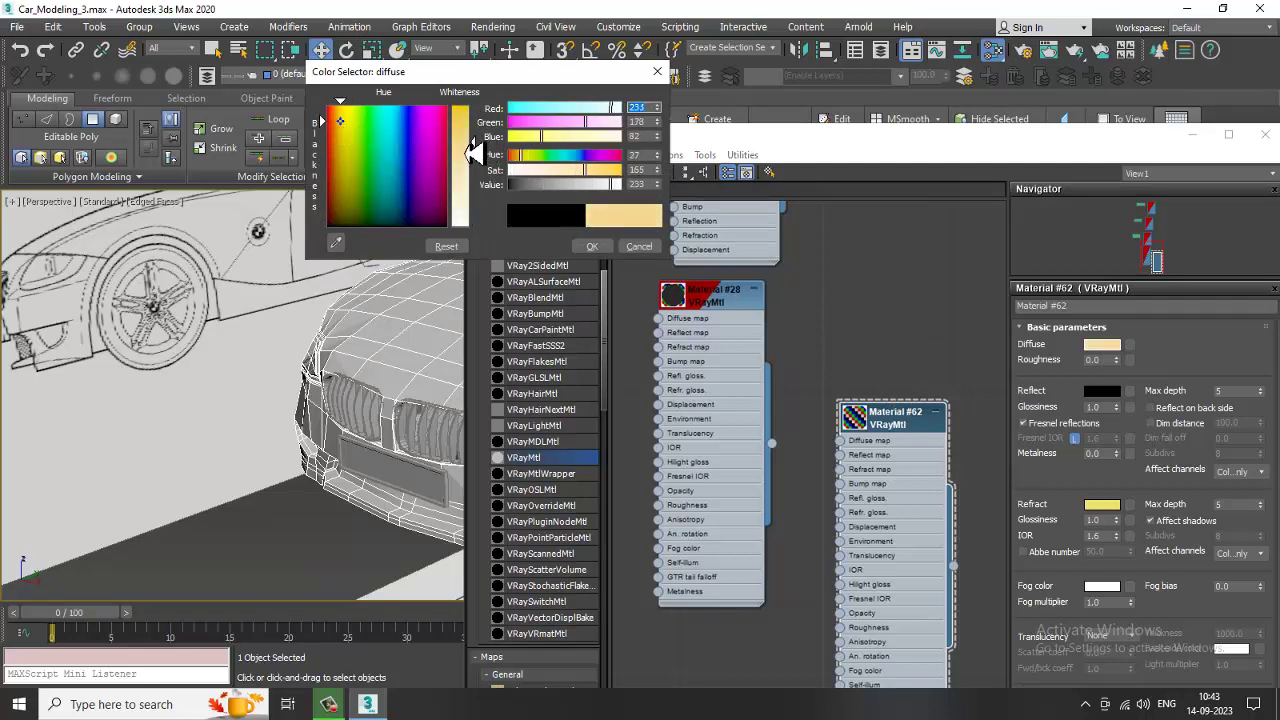
pyautogui.click(592, 246)
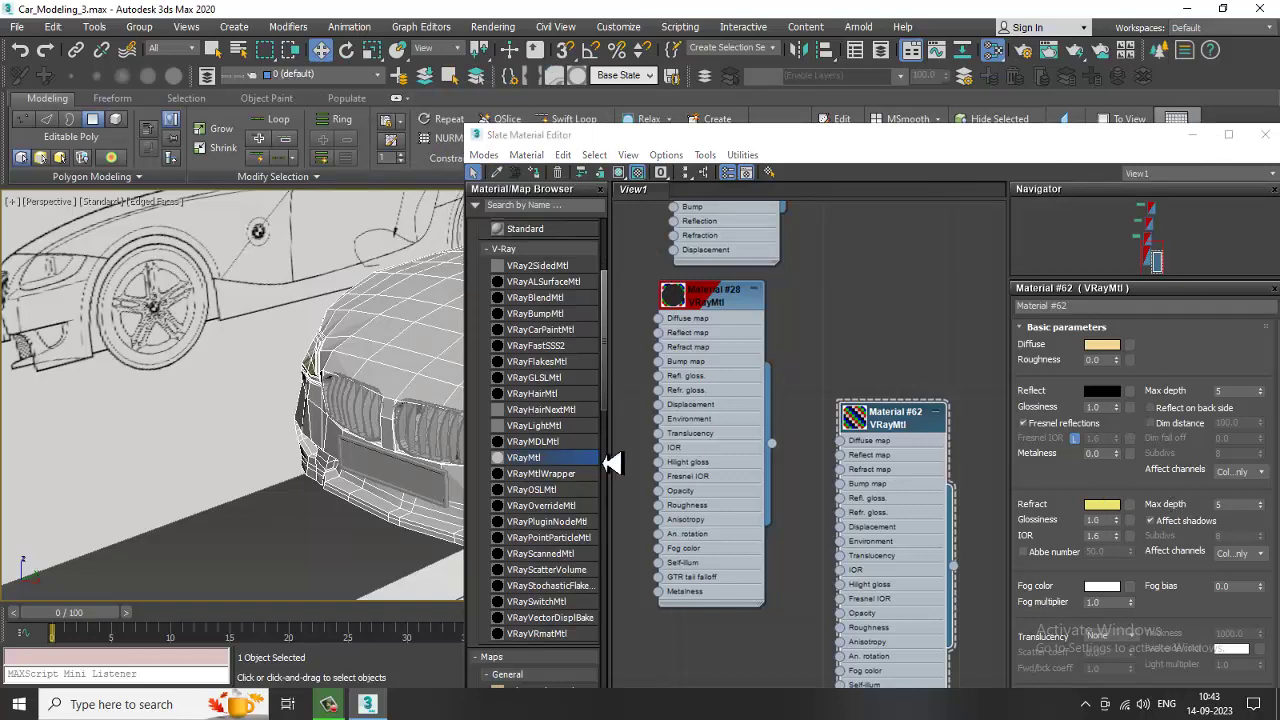
pyautogui.click(1197, 137)
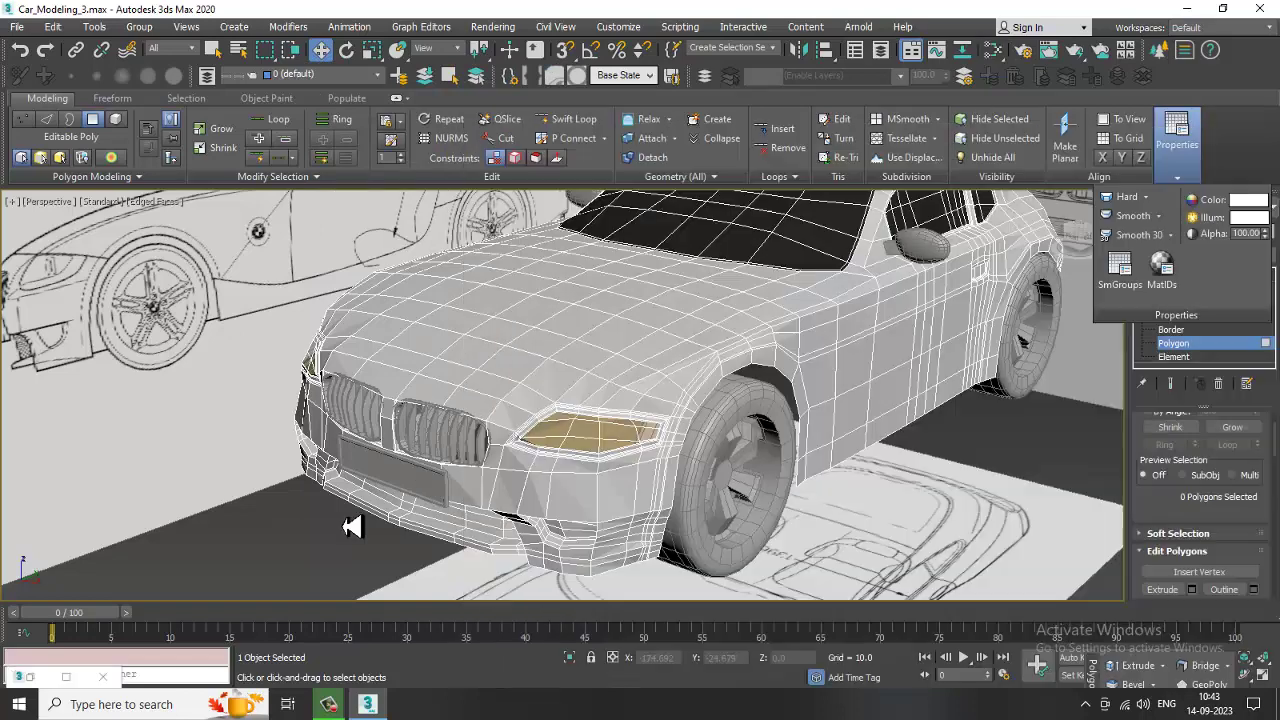
pyautogui.scroll(-4, 703, 406)
pyautogui.keyDown('alt'); pyautogui.moveTo(718, 389); pyautogui.dragTo(895, 485, button='middle'); pyautogui.keyUp('alt')
pyautogui.scroll(5, 620, 458)
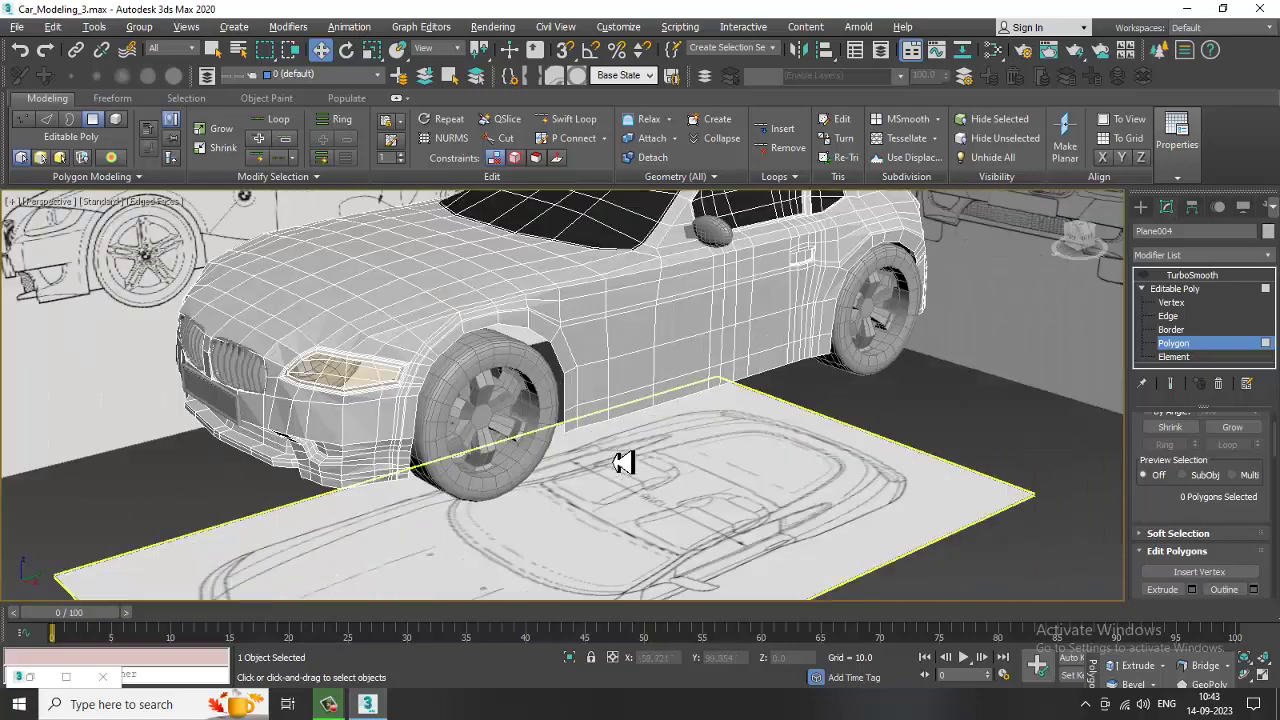
# Step: Leave polygon editing, re-enable the body's TurboSmooth, check the headlights without edges, and display the edges again
pyautogui.press('F4')
pyautogui.keyDown('alt'); pyautogui.moveTo(583, 432); pyautogui.dragTo(662, 432, button='middle'); pyautogui.keyUp('alt')
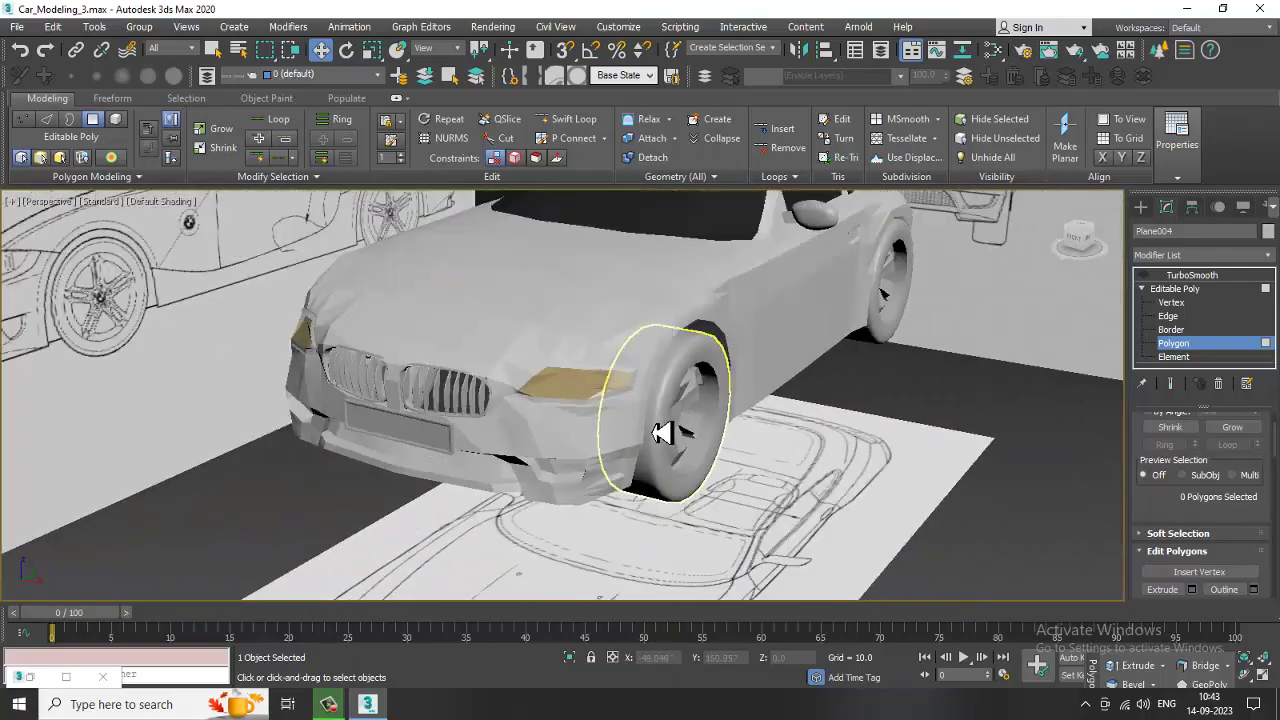
pyautogui.click(622, 310)
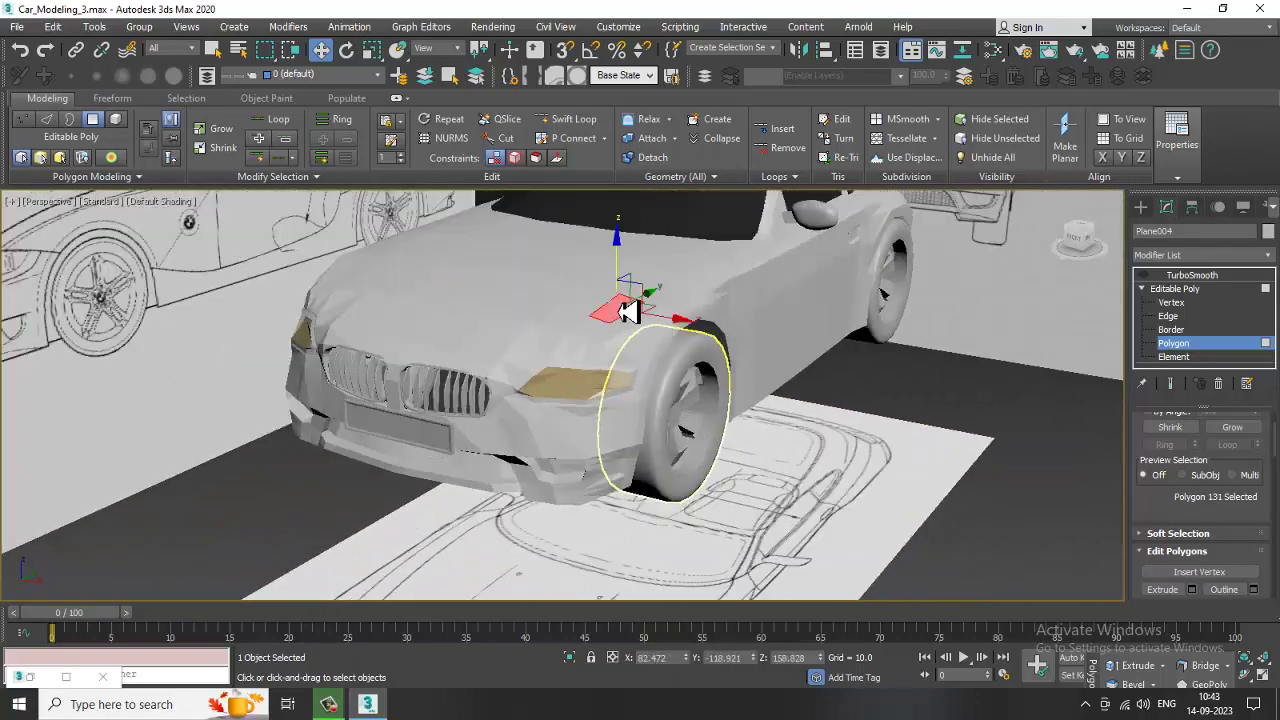
pyautogui.click(1198, 291)
pyautogui.click(1180, 275)
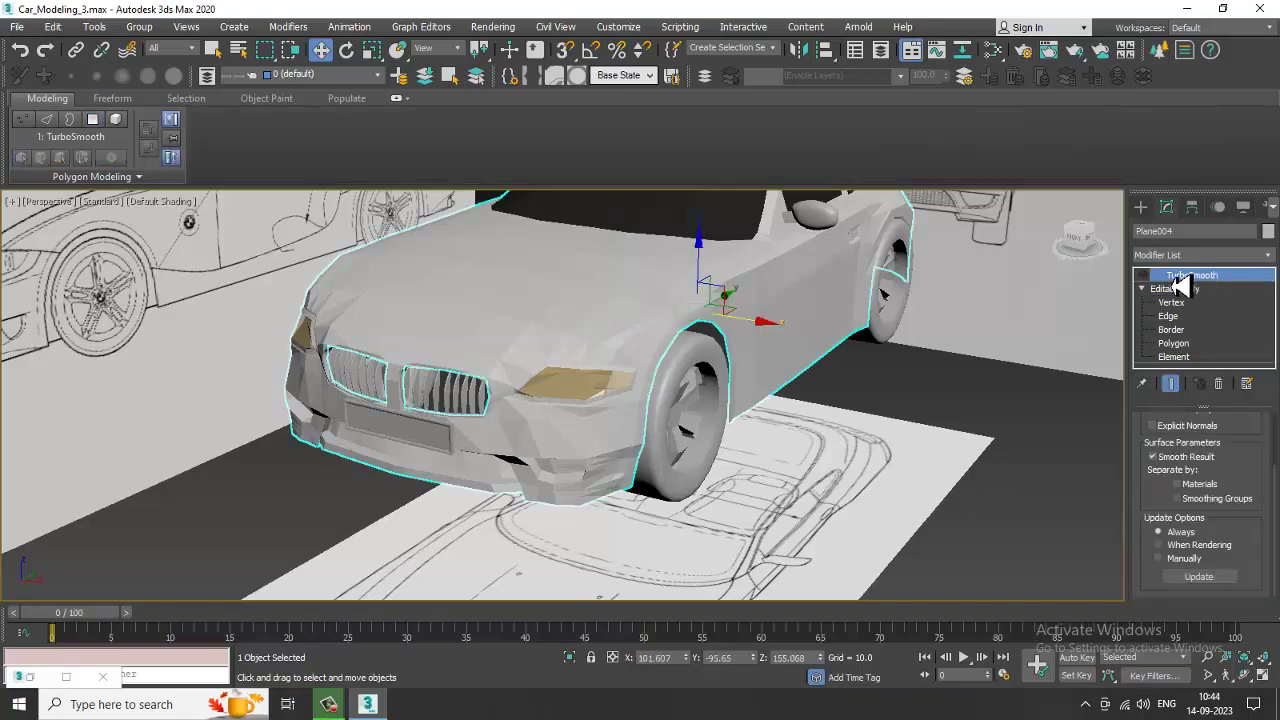
pyautogui.click(1144, 276)
pyautogui.scroll(-3, 700, 385)
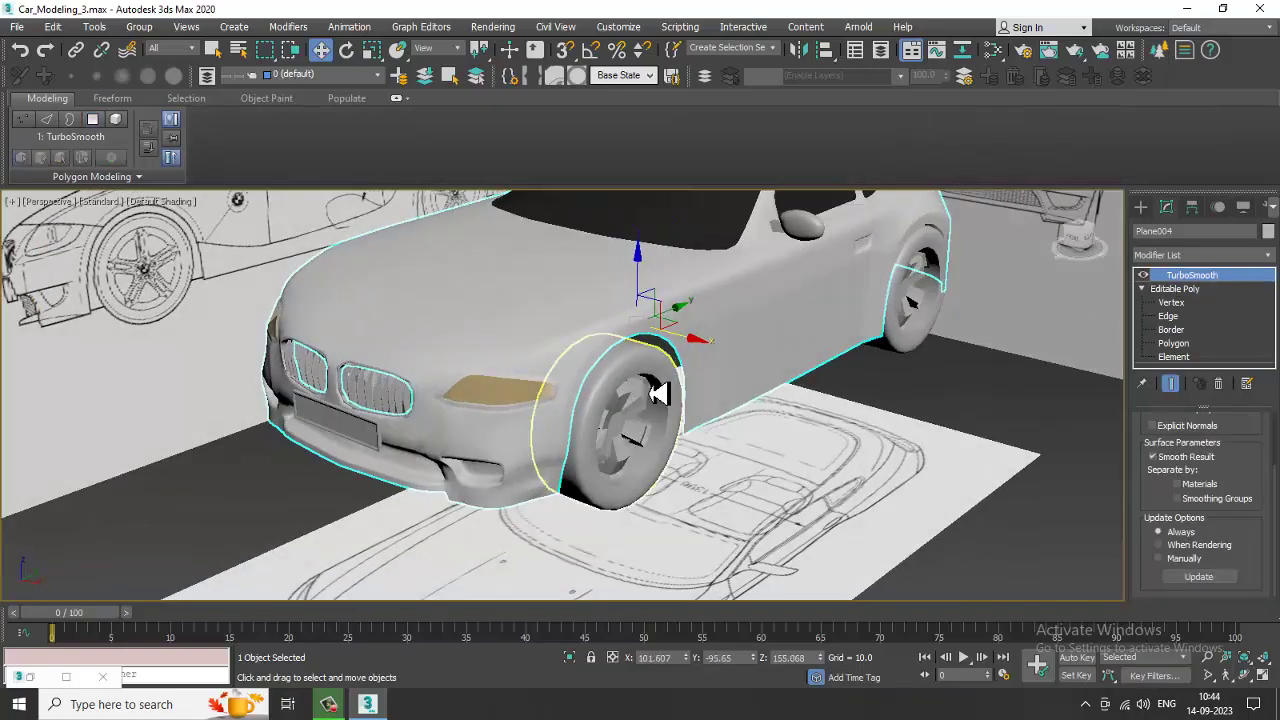
pyautogui.press('F4')
pyautogui.moveTo(651, 380)
pyautogui.keyDown('alt'); pyautogui.mouseDown(button='middle')
pyautogui.moveTo(654, 434)
pyautogui.moveTo(840, 452)
pyautogui.moveTo(874, 437)
pyautogui.moveTo(543, 446)
pyautogui.moveTo(669, 443)
pyautogui.mouseUp(button='middle'); pyautogui.keyUp('alt')
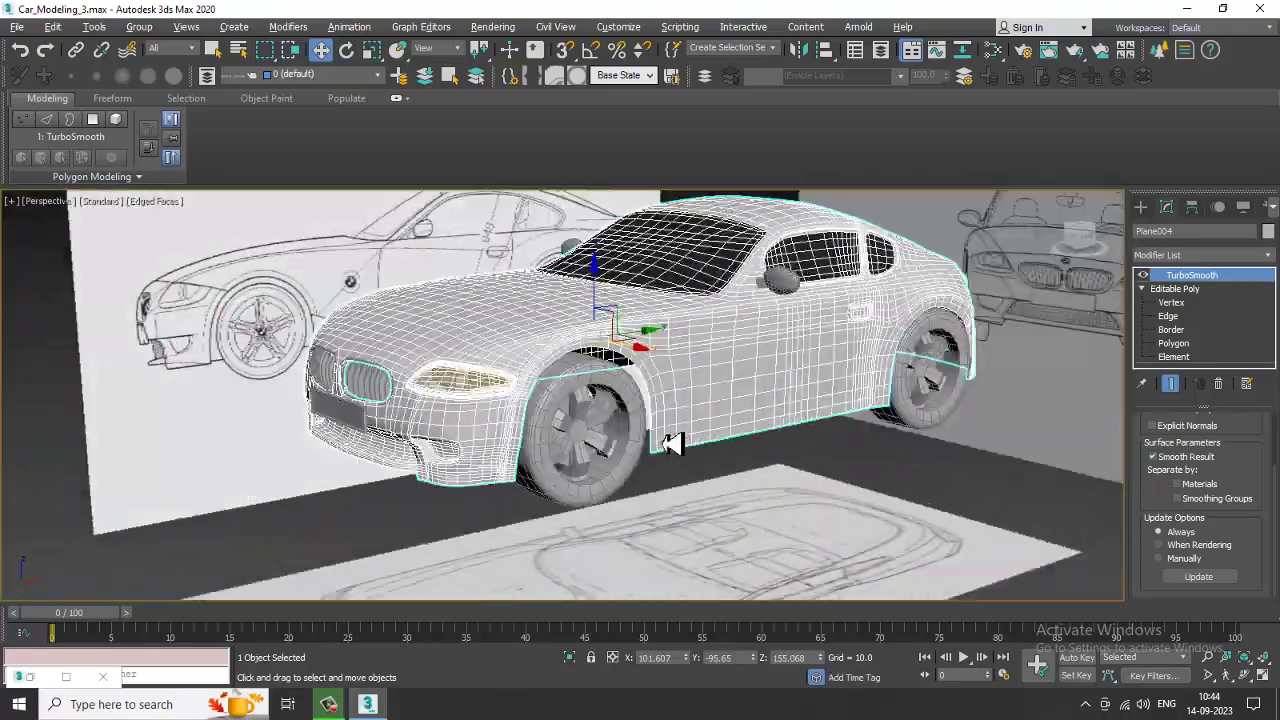
# Step: Inspect the smoothed body mesh from the headlight along the side to the rear window for irregular edge flow
pyautogui.scroll(5, 449, 414)
pyautogui.keyDown('alt'); pyautogui.moveTo(449, 414); pyautogui.dragTo(561, 479, button='middle'); pyautogui.keyUp('alt')
pyautogui.scroll(-4, 797, 391)
pyautogui.scroll(-2, 526, 457)
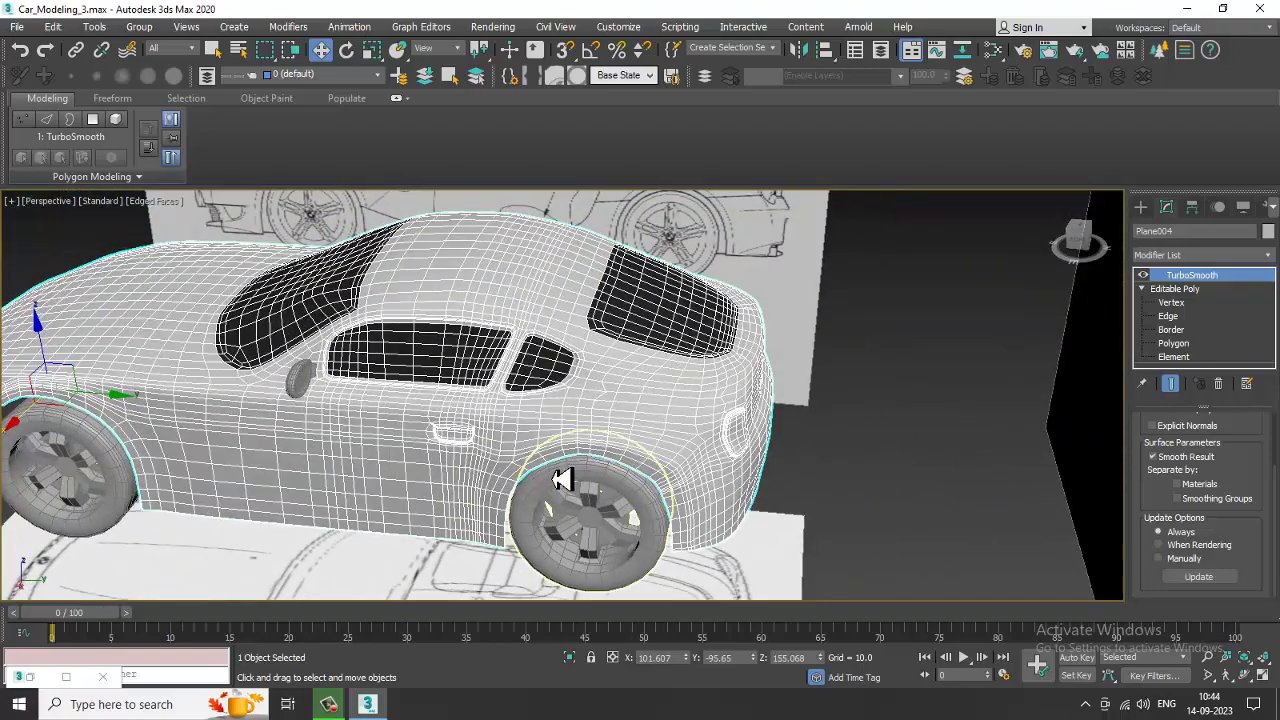
pyautogui.scroll(-5, 561, 479)
pyautogui.keyDown('alt'); pyautogui.moveTo(571, 471); pyautogui.dragTo(534, 443, button='middle'); pyautogui.keyUp('alt')
pyautogui.scroll(4, 694, 400)
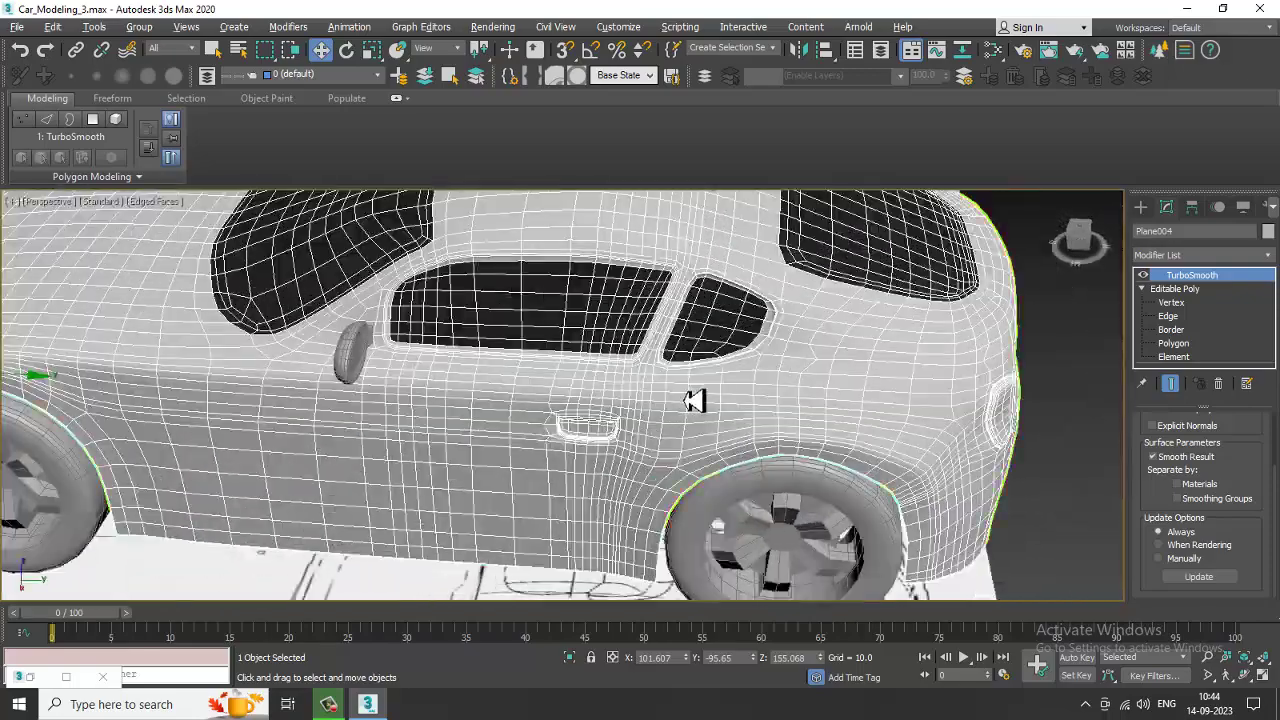
pyautogui.keyDown('alt'); pyautogui.moveTo(694, 400); pyautogui.dragTo(677, 396, button='middle'); pyautogui.keyUp('alt')
pyautogui.scroll(-5, 735, 400)
pyautogui.scroll(5, 854, 389)
pyautogui.keyDown('alt'); pyautogui.moveTo(854, 389); pyautogui.dragTo(823, 414, button='middle'); pyautogui.keyUp('alt')
pyautogui.keyDown('alt'); pyautogui.moveTo(641, 457); pyautogui.dragTo(648, 452, button='middle'); pyautogui.keyUp('alt')
pyautogui.scroll(2, 648, 452)
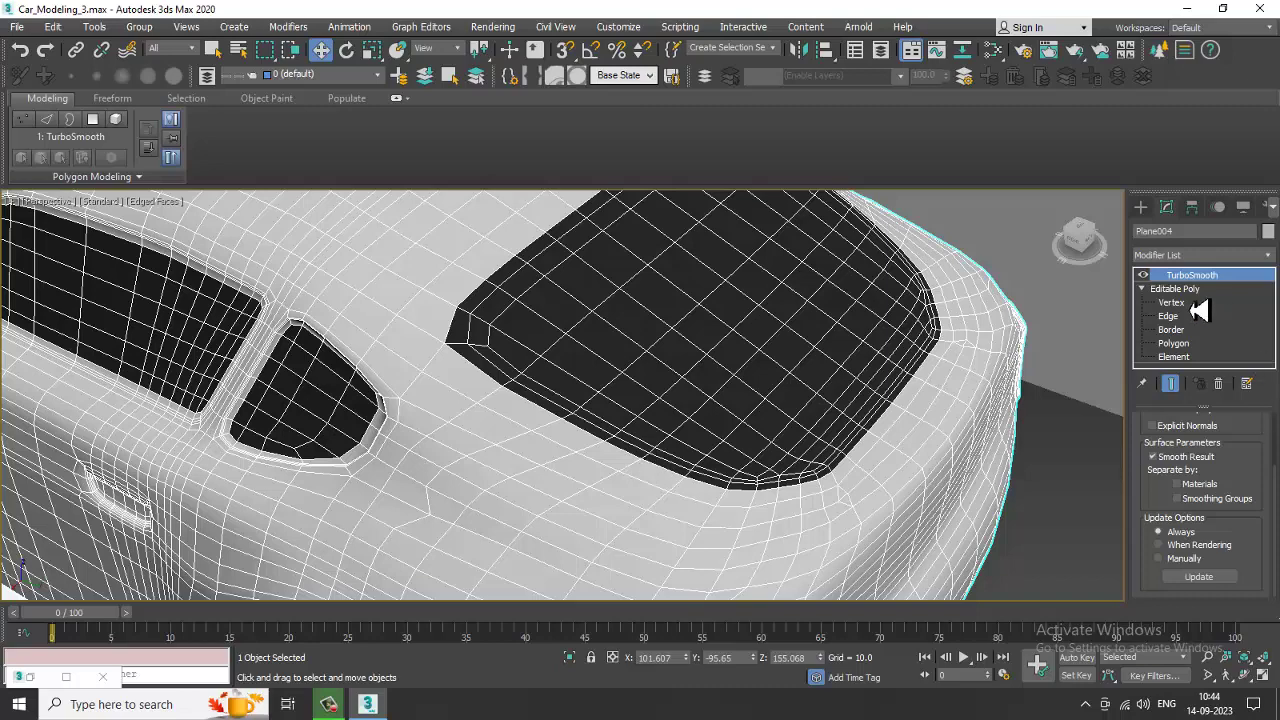
# Step: Turn TurboSmooth off and remove the two extra vertices on the body just below the rear window's lower edge
pyautogui.click(1144, 276)
pyautogui.scroll(6, 886, 443)
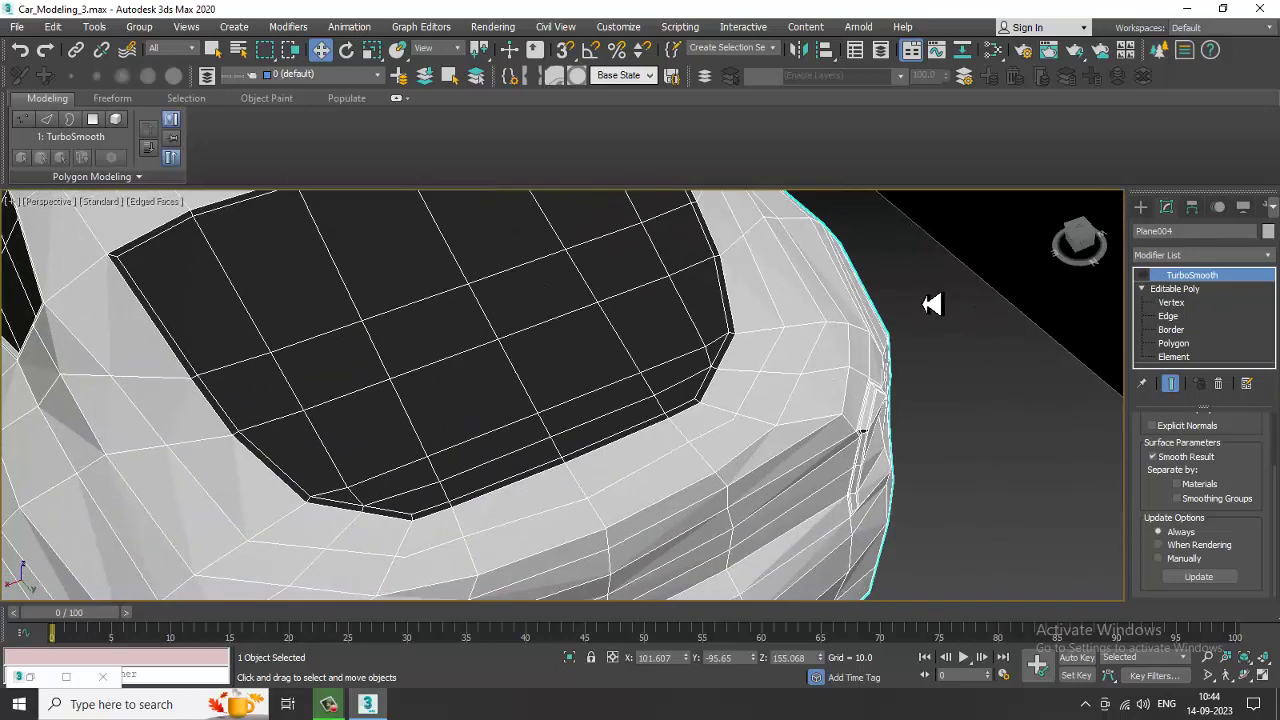
pyautogui.click(1171, 302)
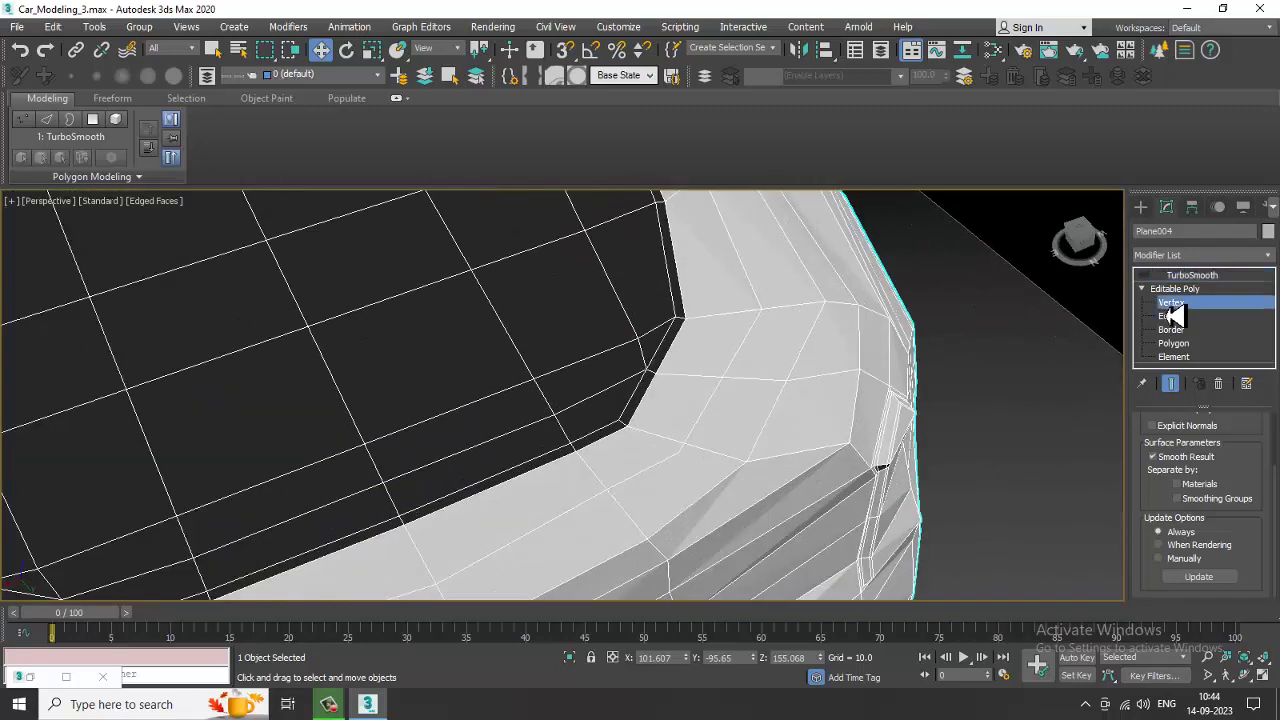
pyautogui.click(684, 445)
pyautogui.moveTo(684, 445); pyautogui.dragTo(944, 332, button='middle')
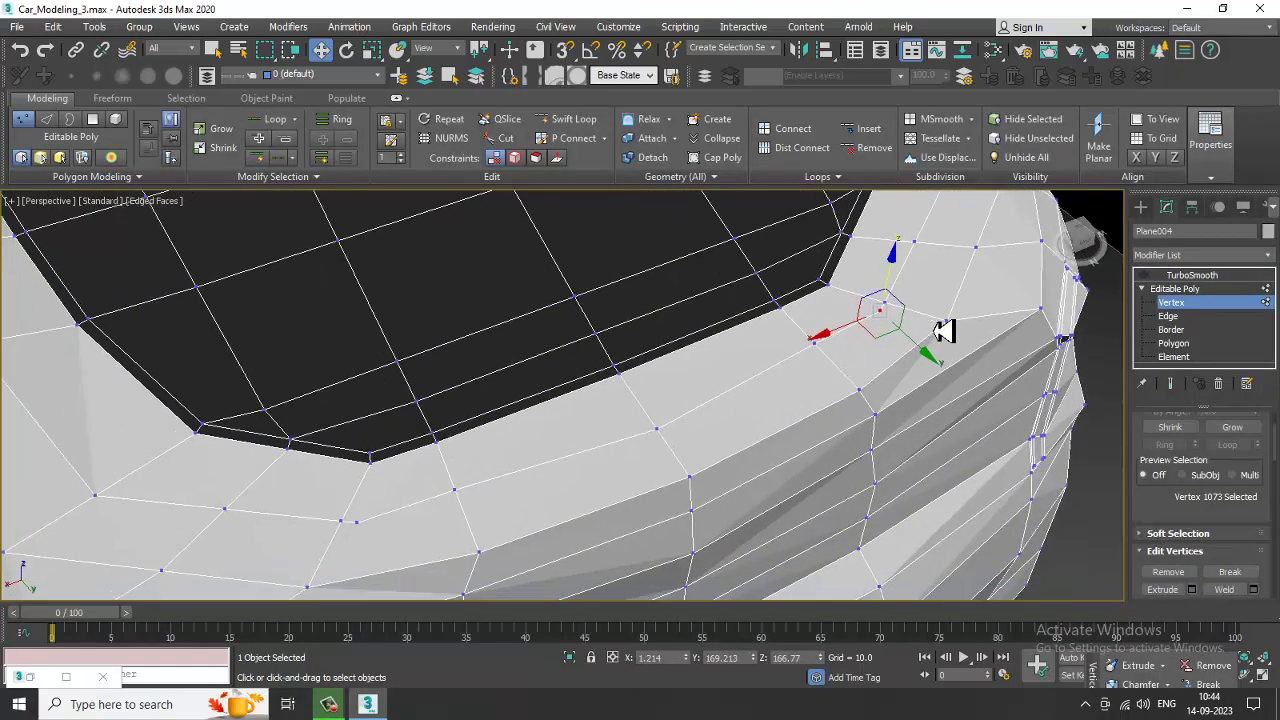
pyautogui.keyDown('ctrl'); pyautogui.click(366, 530); pyautogui.keyUp('ctrl')
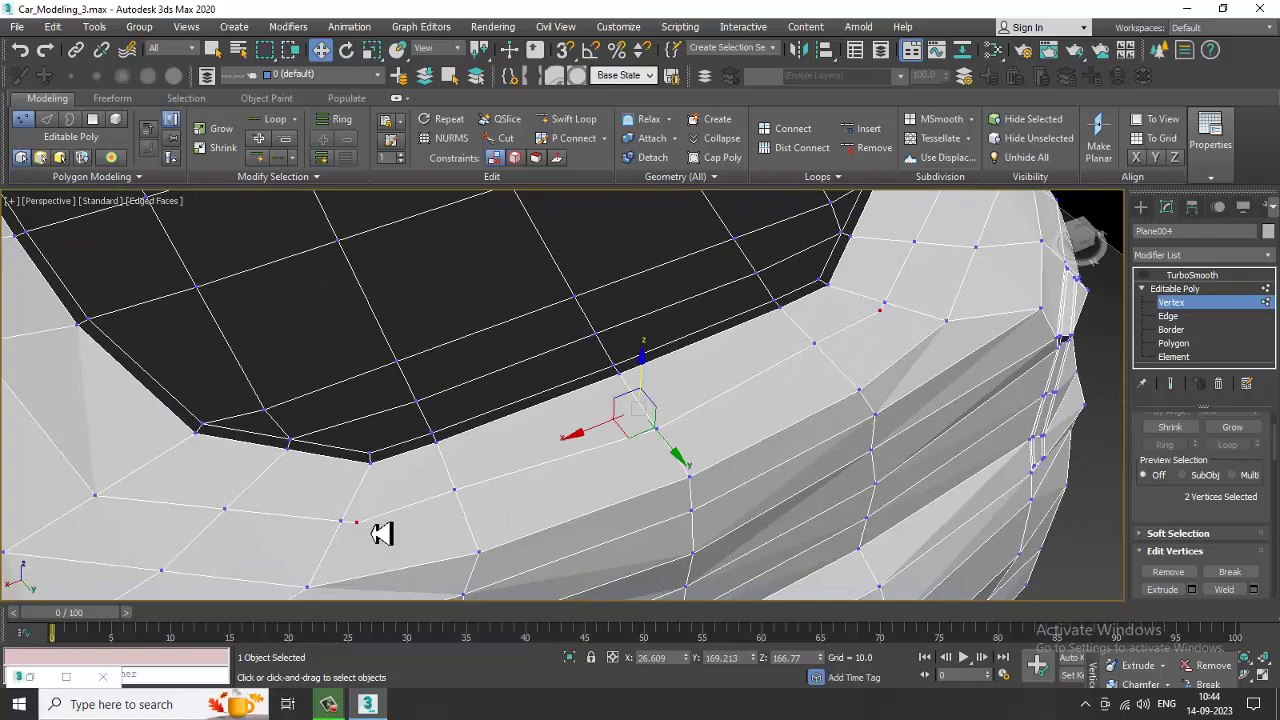
pyautogui.click(380, 533)
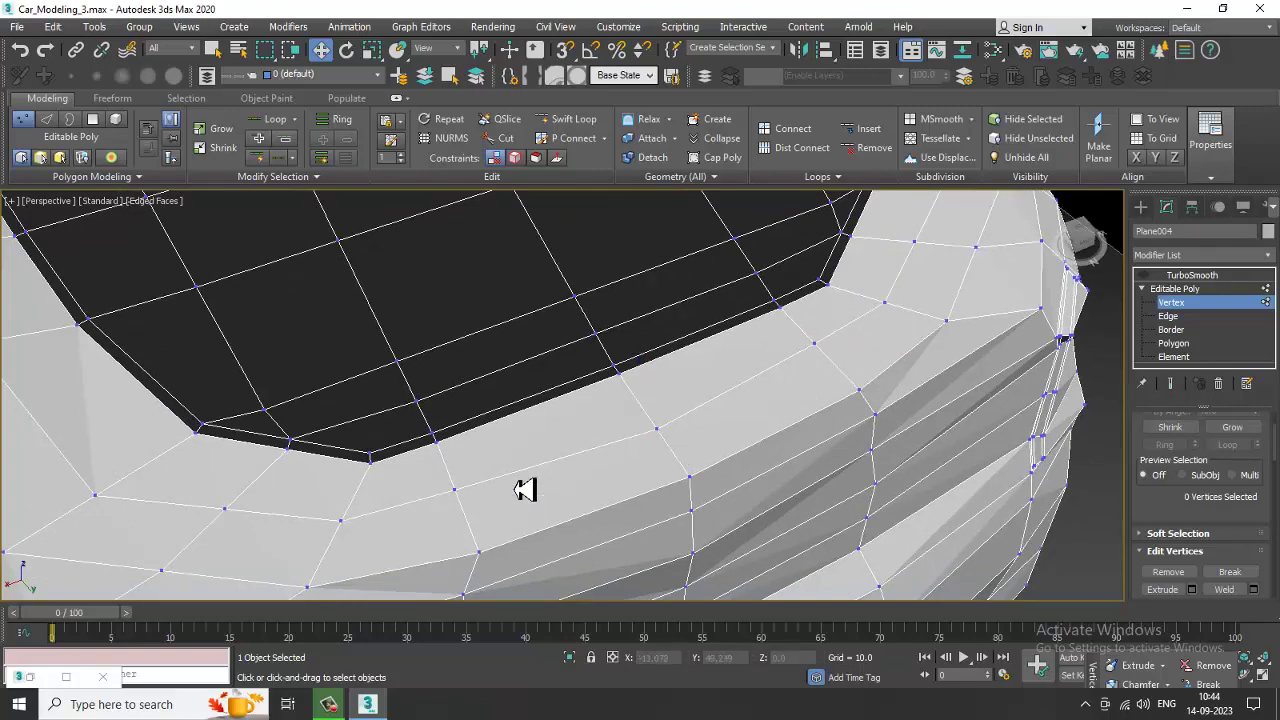
# Step: Turn TurboSmooth back on and examine the smoothed surface around the rear window, quarter panel and rear wheel arch
pyautogui.scroll(-3, 573, 455)
pyautogui.scroll(-3, 606, 422)
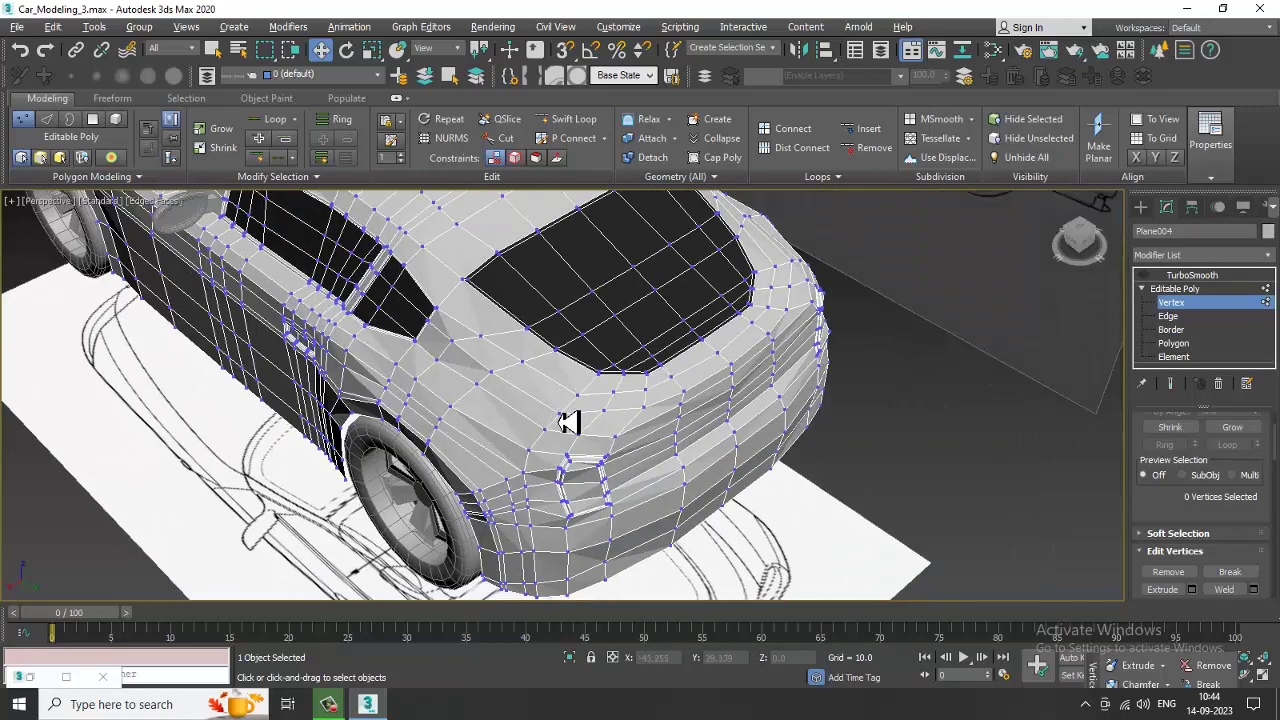
pyautogui.keyDown('alt'); pyautogui.moveTo(568, 420); pyautogui.dragTo(623, 367, button='middle'); pyautogui.keyUp('alt')
pyautogui.scroll(4, 646, 370)
pyautogui.click(1185, 288)
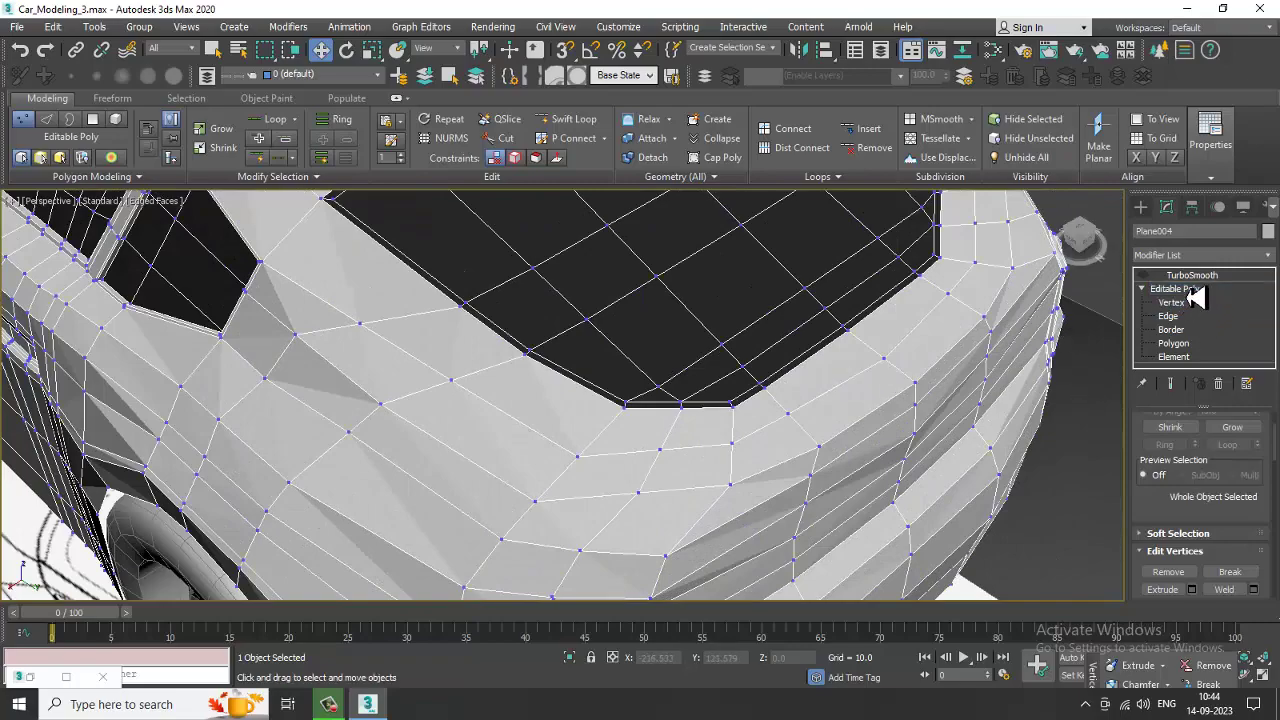
pyautogui.click(1205, 276)
pyautogui.click(1143, 277)
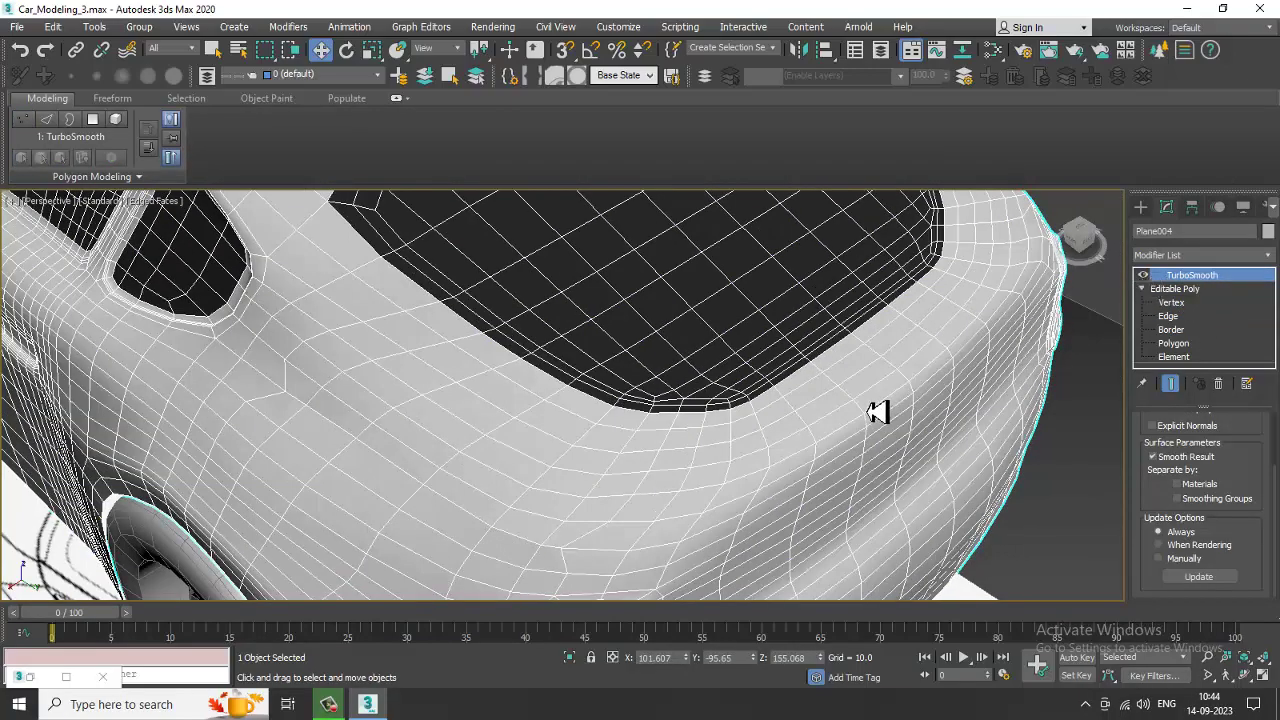
pyautogui.scroll(-5, 878, 412)
pyautogui.keyDown('alt'); pyautogui.moveTo(689, 403); pyautogui.dragTo(714, 389, button='middle'); pyautogui.keyUp('alt')
pyautogui.moveTo(776, 336); pyautogui.dragTo(708, 442, button='middle')
pyautogui.scroll(3, 797, 394)
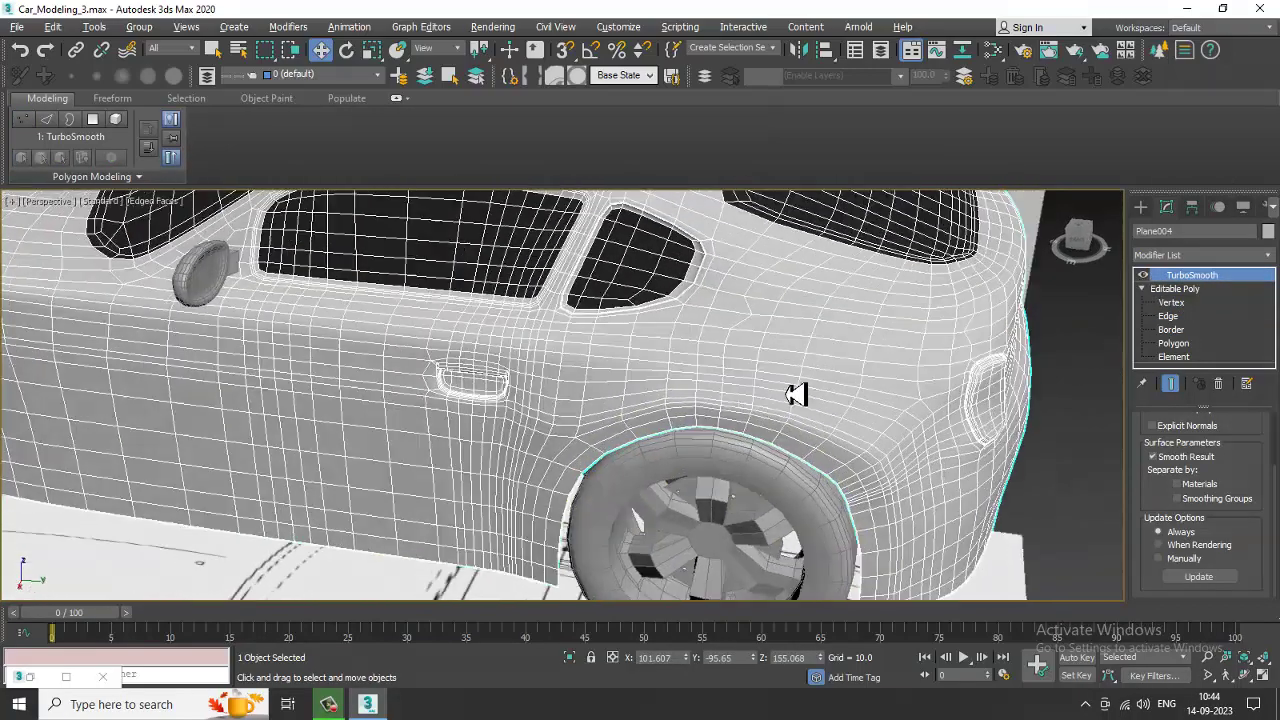
pyautogui.scroll(3, 796, 394)
# Step: Turn TurboSmooth off and test-move vertices on the quarter panel behind the side window, undoing the moves
pyautogui.click(1143, 276)
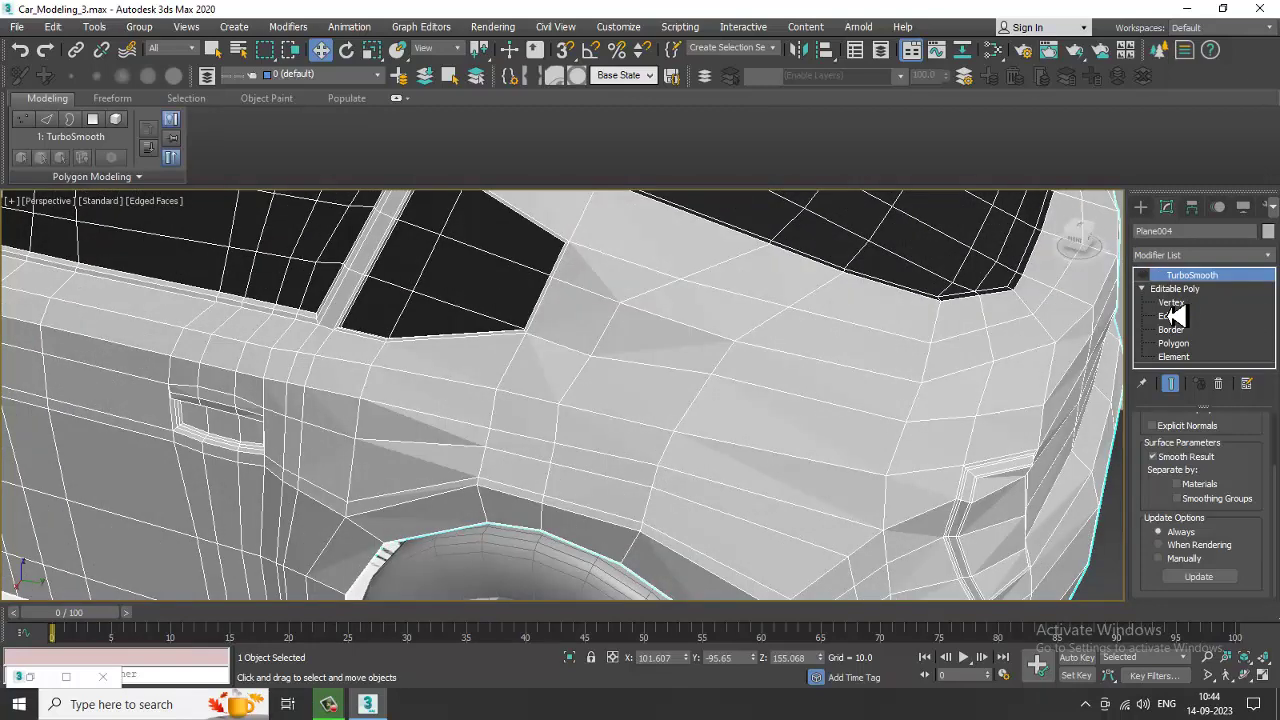
pyautogui.click(1171, 302)
pyautogui.click(624, 292)
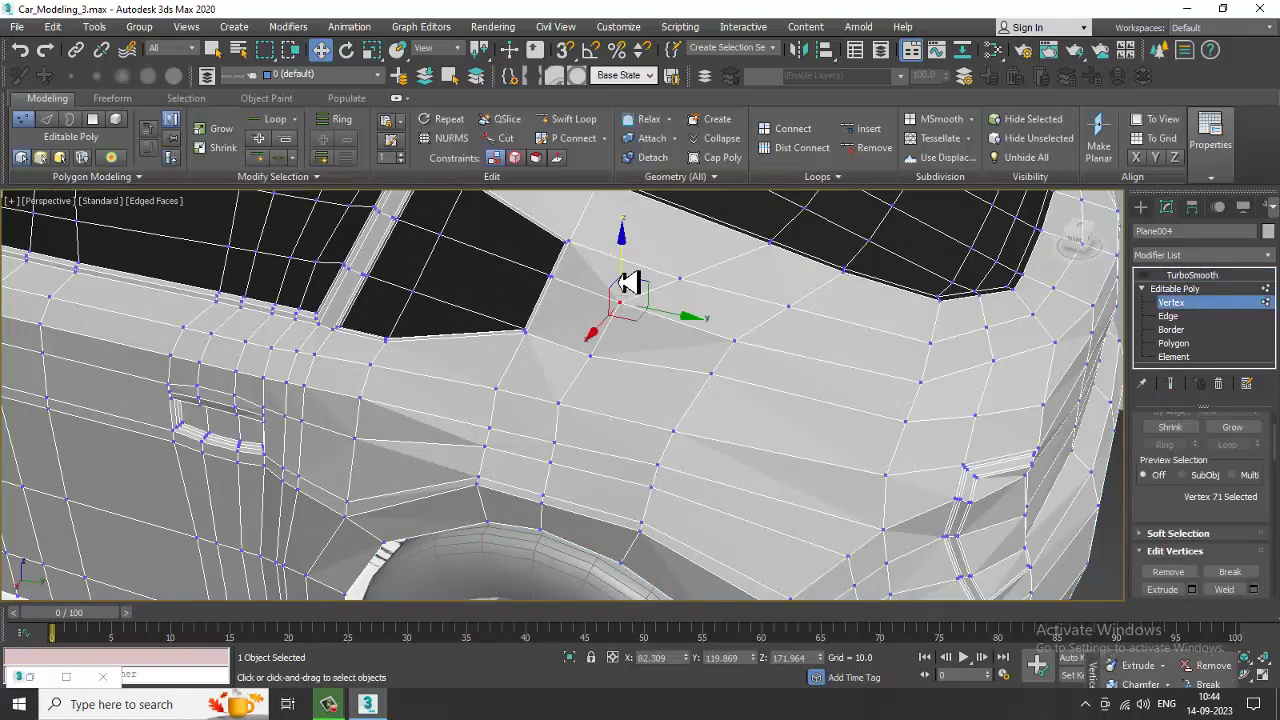
pyautogui.click(596, 357)
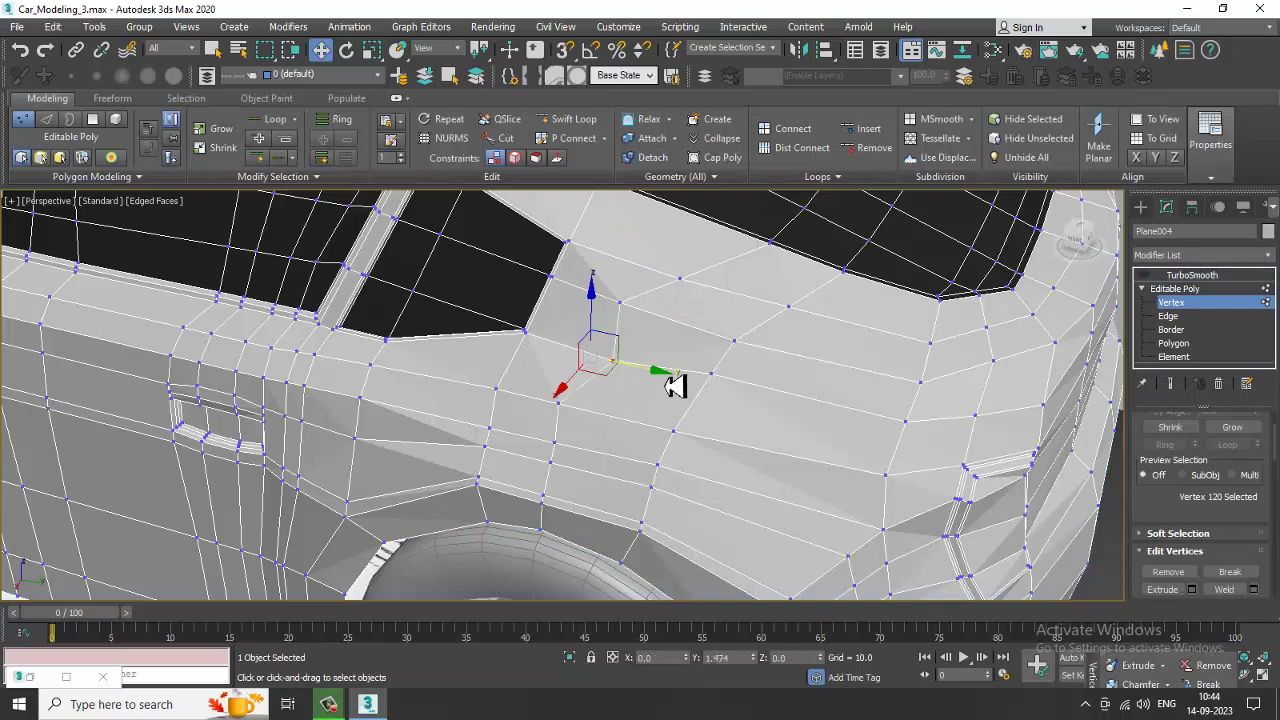
pyautogui.click(712, 373)
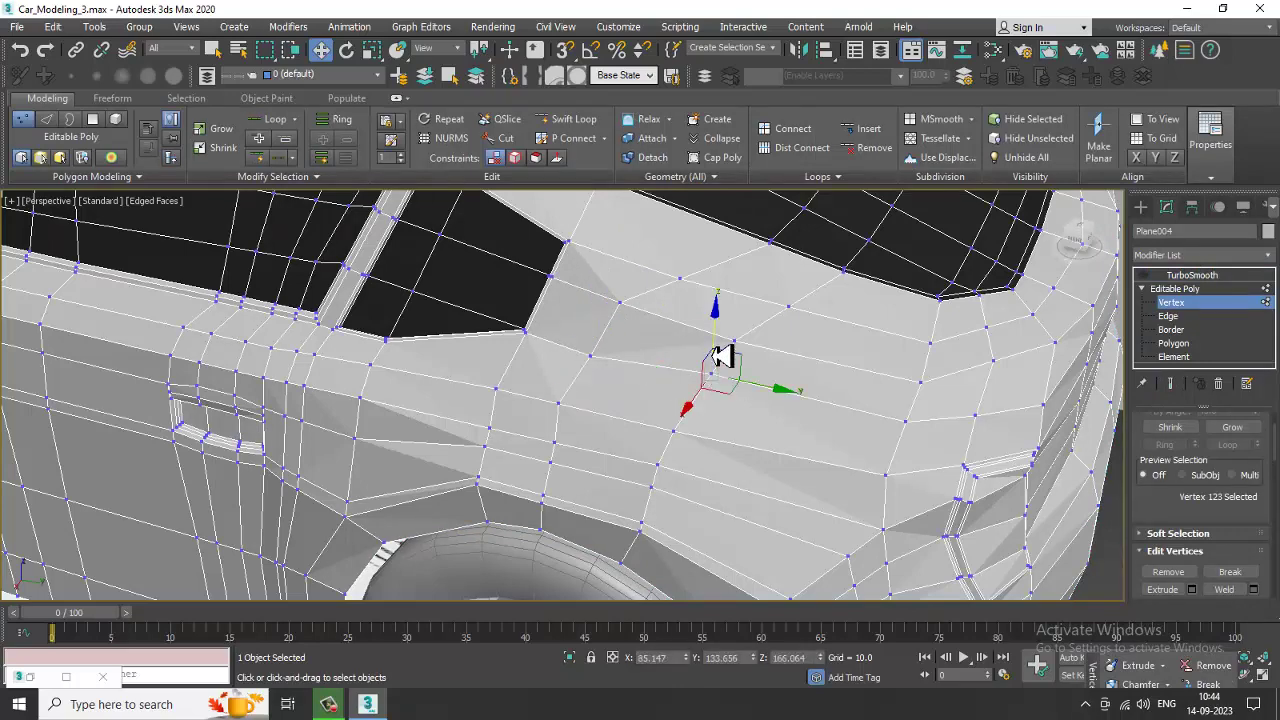
pyautogui.moveTo(714, 356); pyautogui.dragTo(724, 397)
pyautogui.hotkey('ctrl', 'z')
# Step: Weld the two overlapping vertices on the quarter panel above the rear wheel with a weld threshold of 536.983
pyautogui.scroll(2, 724, 400)
pyautogui.keyDown('alt'); pyautogui.moveTo(724, 400); pyautogui.dragTo(713, 418, button='middle'); pyautogui.keyUp('alt')
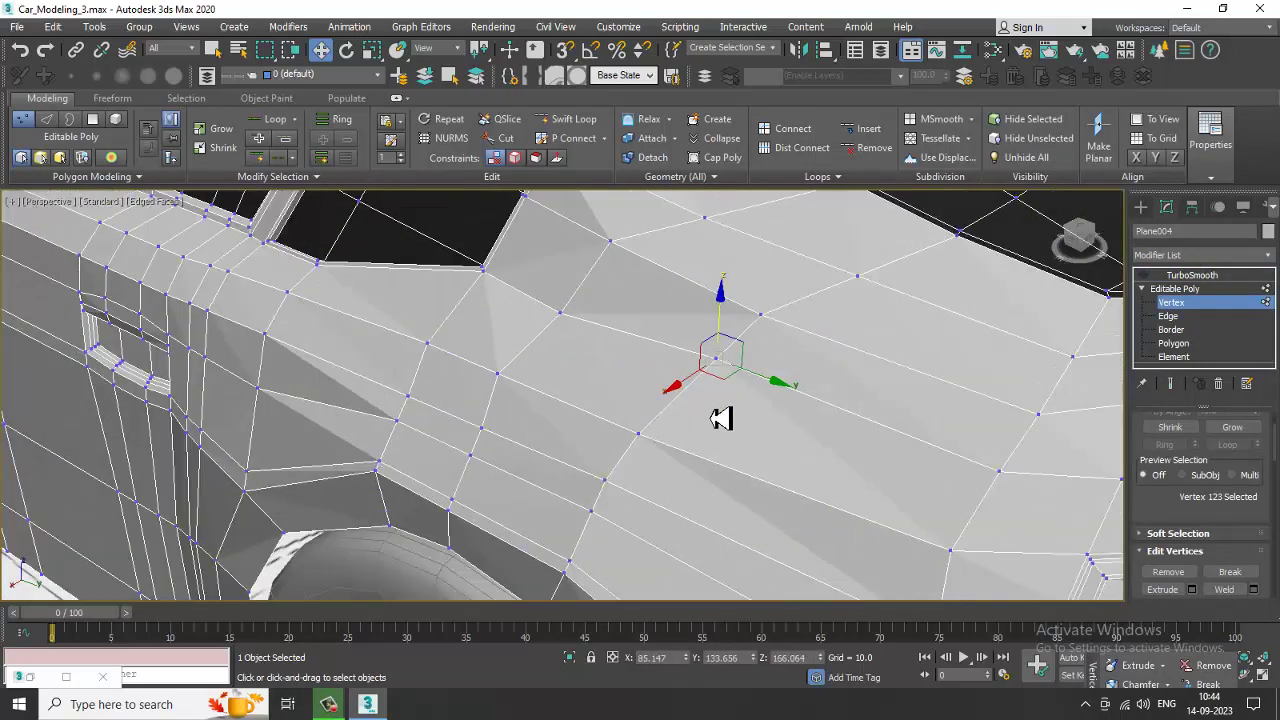
pyautogui.keyDown('alt'); pyautogui.moveTo(822, 421); pyautogui.dragTo(752, 389, button='middle'); pyautogui.keyUp('alt')
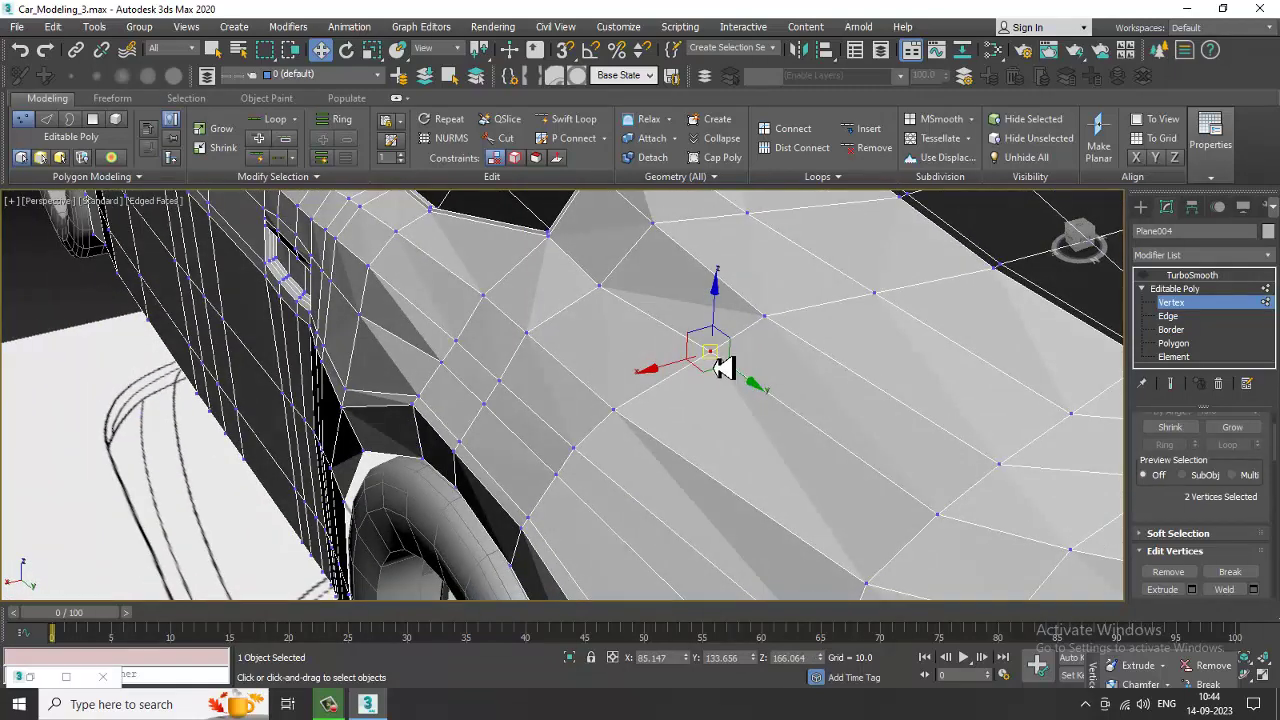
pyautogui.rightClick(710, 354)
pyautogui.click(547, 444)
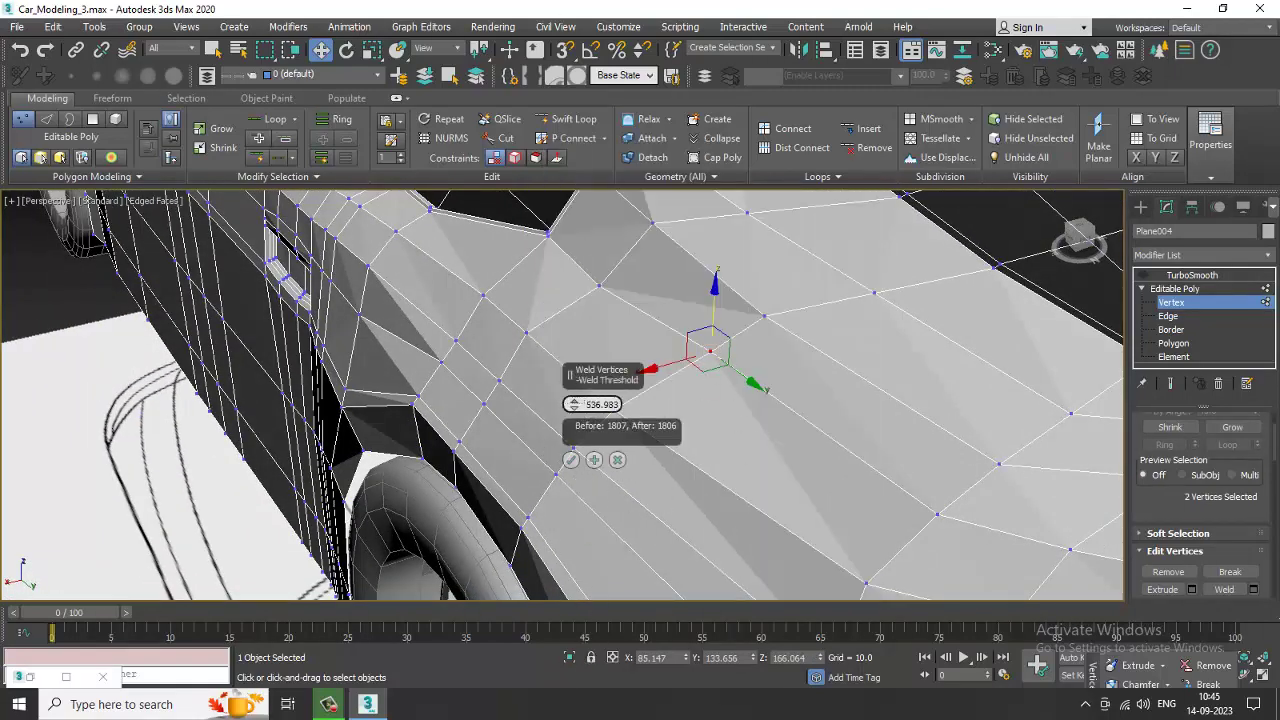
pyautogui.click(571, 460)
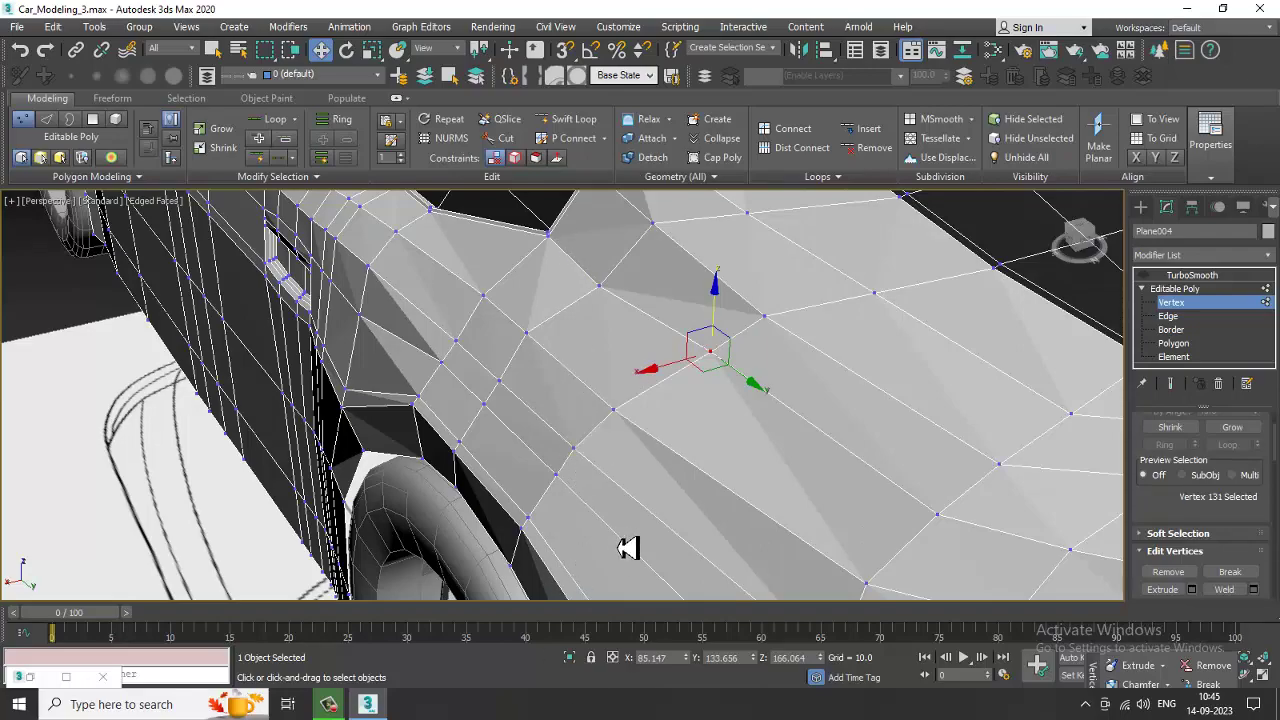
# Step: Weld the overlapping vertices at the matching point on the opposite rear quarter panel
pyautogui.keyDown('alt'); pyautogui.moveTo(818, 438); pyautogui.dragTo(434, 330, button='middle'); pyautogui.keyUp('alt')
pyautogui.keyDown('alt'); pyautogui.moveTo(726, 397); pyautogui.dragTo(673, 392, button='middle'); pyautogui.keyUp('alt')
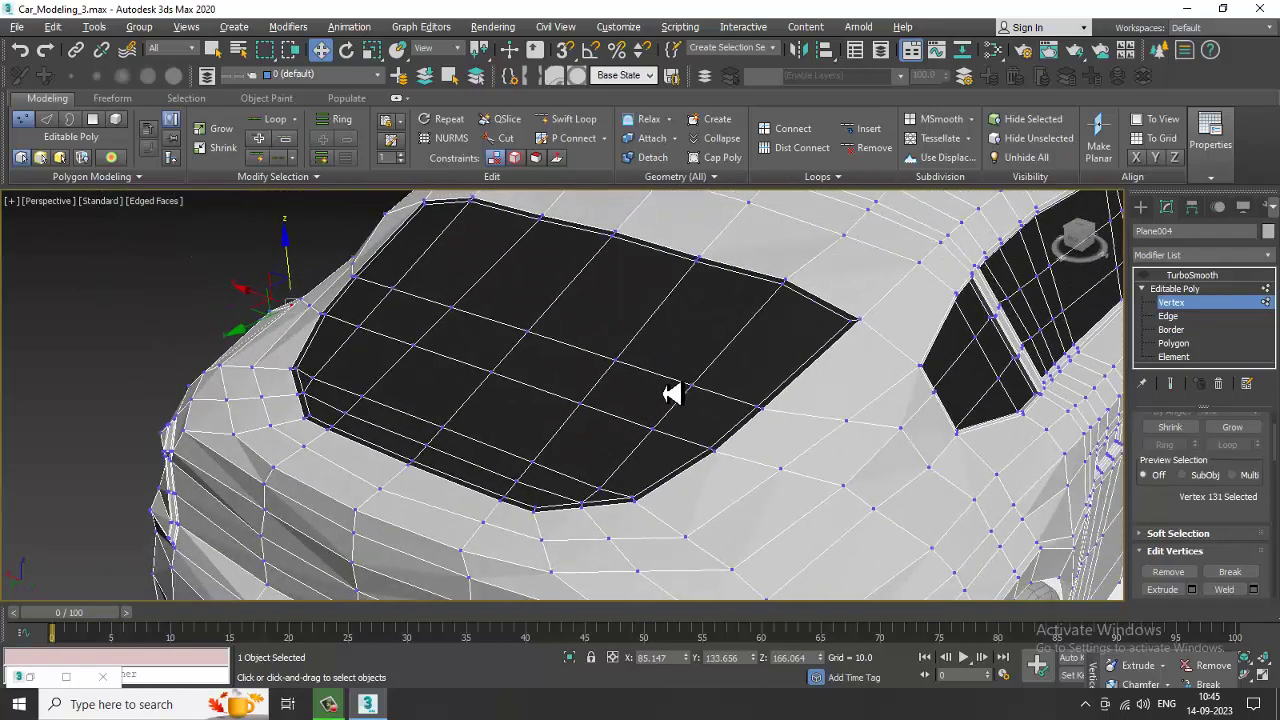
pyautogui.keyDown('alt'); pyautogui.moveTo(853, 467); pyautogui.dragTo(882, 476, button='middle'); pyautogui.keyUp('alt')
pyautogui.click(902, 486)
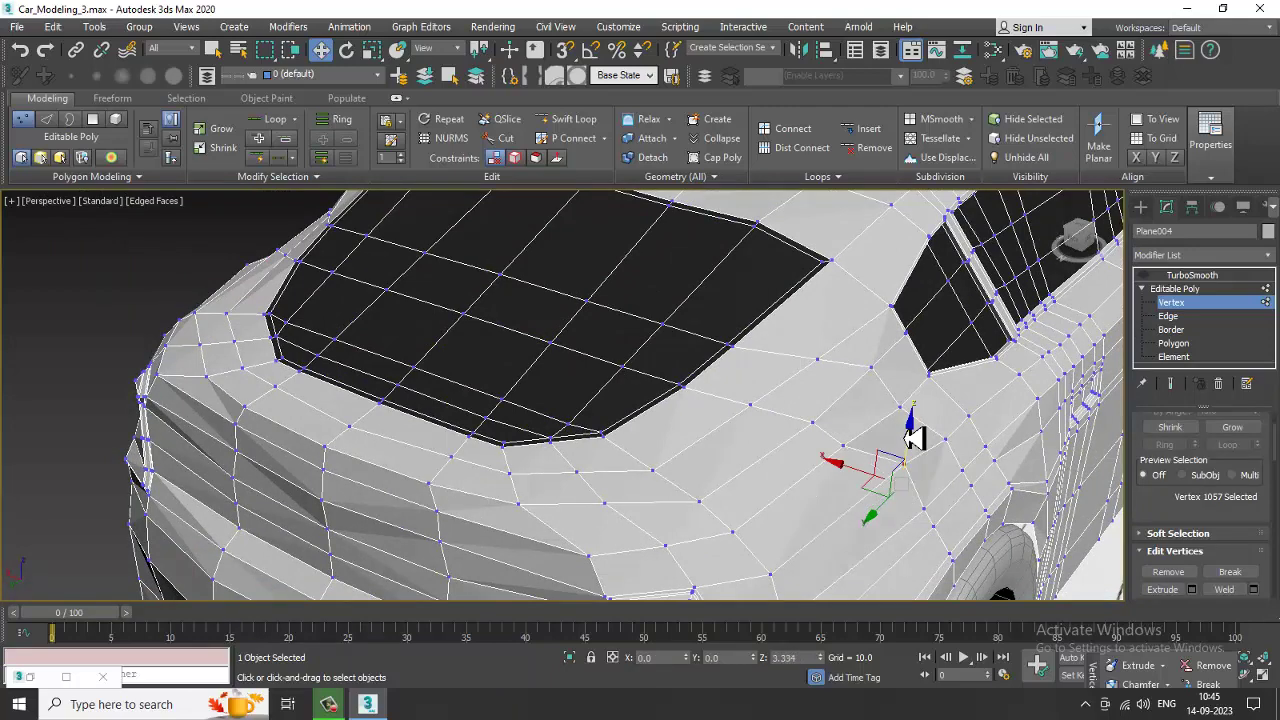
pyautogui.click(843, 447)
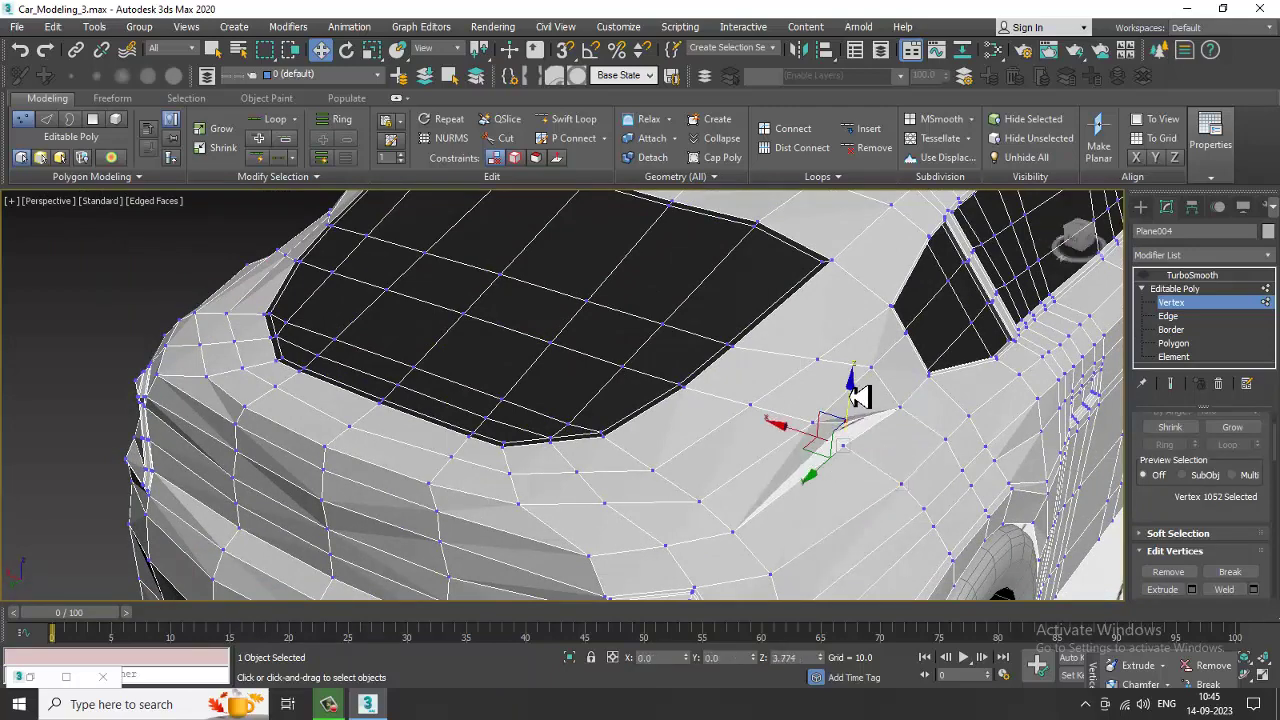
pyautogui.moveTo(852, 457)
pyautogui.keyDown('alt'); pyautogui.mouseDown(button='middle')
pyautogui.moveTo(851, 506)
pyautogui.moveTo(846, 463)
pyautogui.mouseUp(button='middle'); pyautogui.keyUp('alt')
pyautogui.rightClick(840, 452)
pyautogui.click(812, 540)
# Step: Leave vertex editing, turn TurboSmooth back on and check the smoothed rear quarter panel around the welded point
pyautogui.scroll(-5, 797, 483)
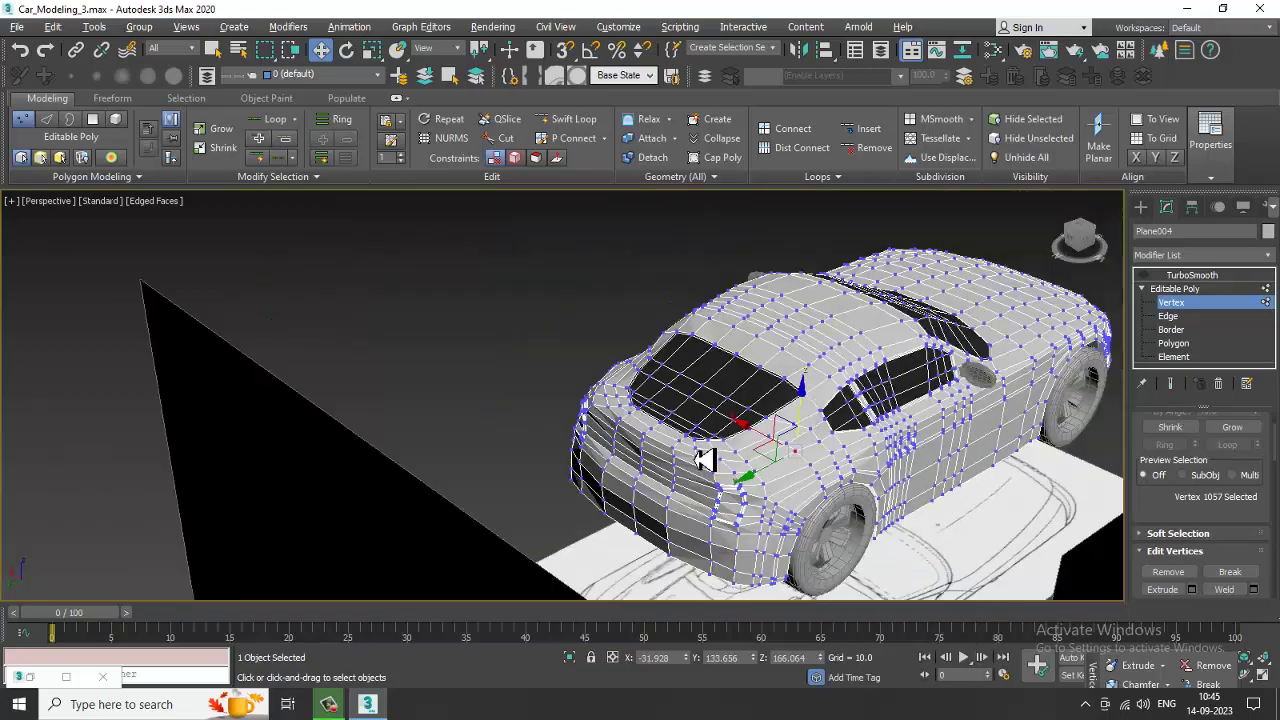
pyautogui.keyDown('alt'); pyautogui.moveTo(696, 457); pyautogui.dragTo(802, 468, button='middle'); pyautogui.keyUp('alt')
pyautogui.scroll(3, 724, 516)
pyautogui.moveTo(724, 516); pyautogui.dragTo(1248, 373, button='middle')
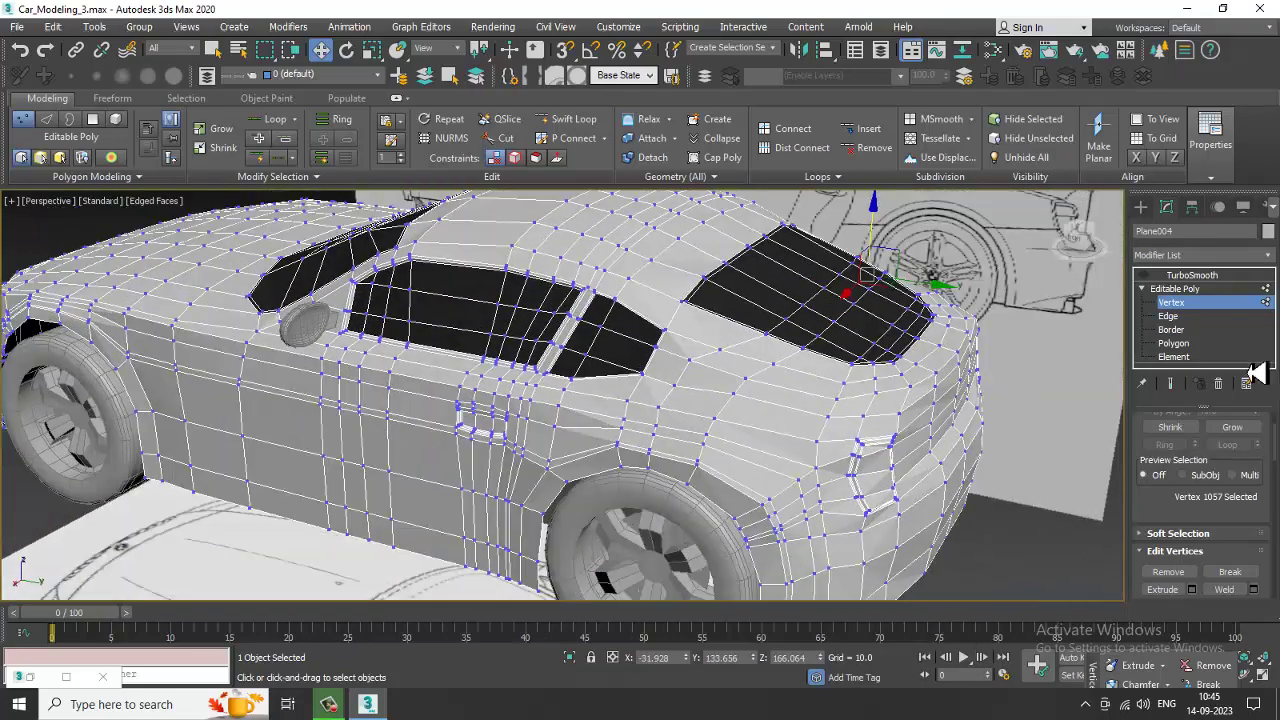
pyautogui.click(1200, 289)
pyautogui.click(1204, 276)
pyautogui.click(1144, 276)
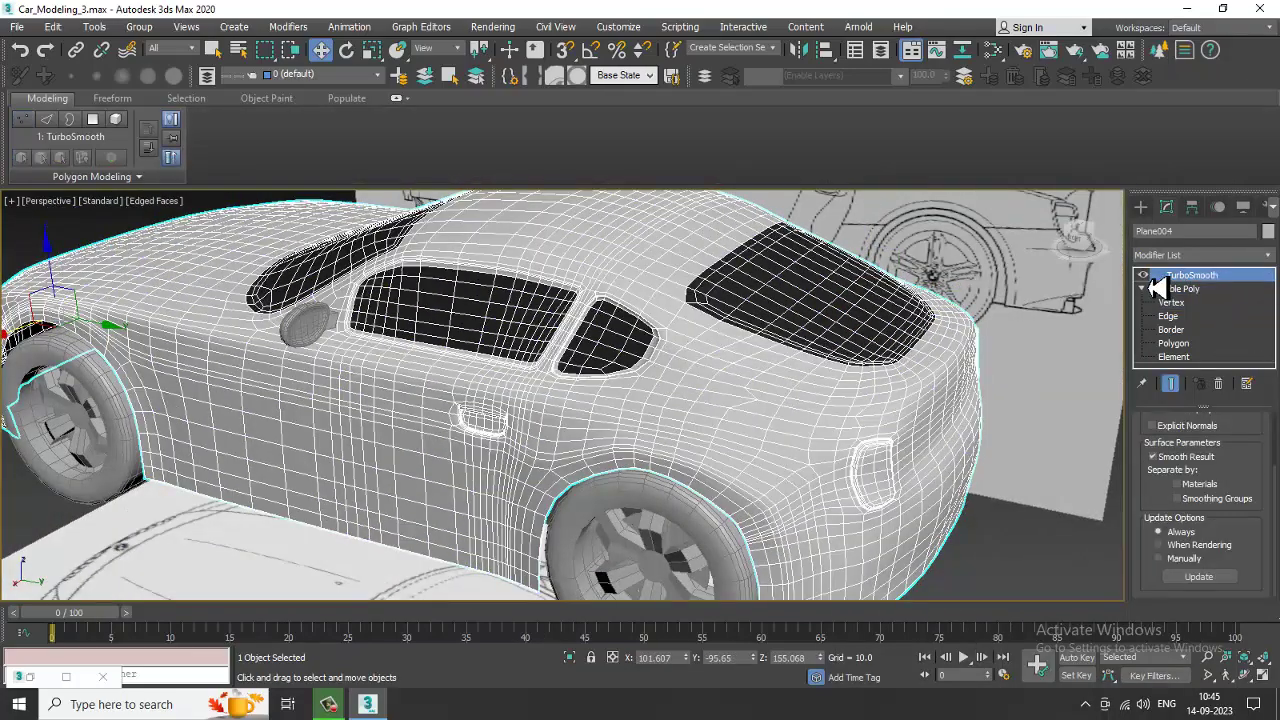
pyautogui.scroll(4, 814, 391)
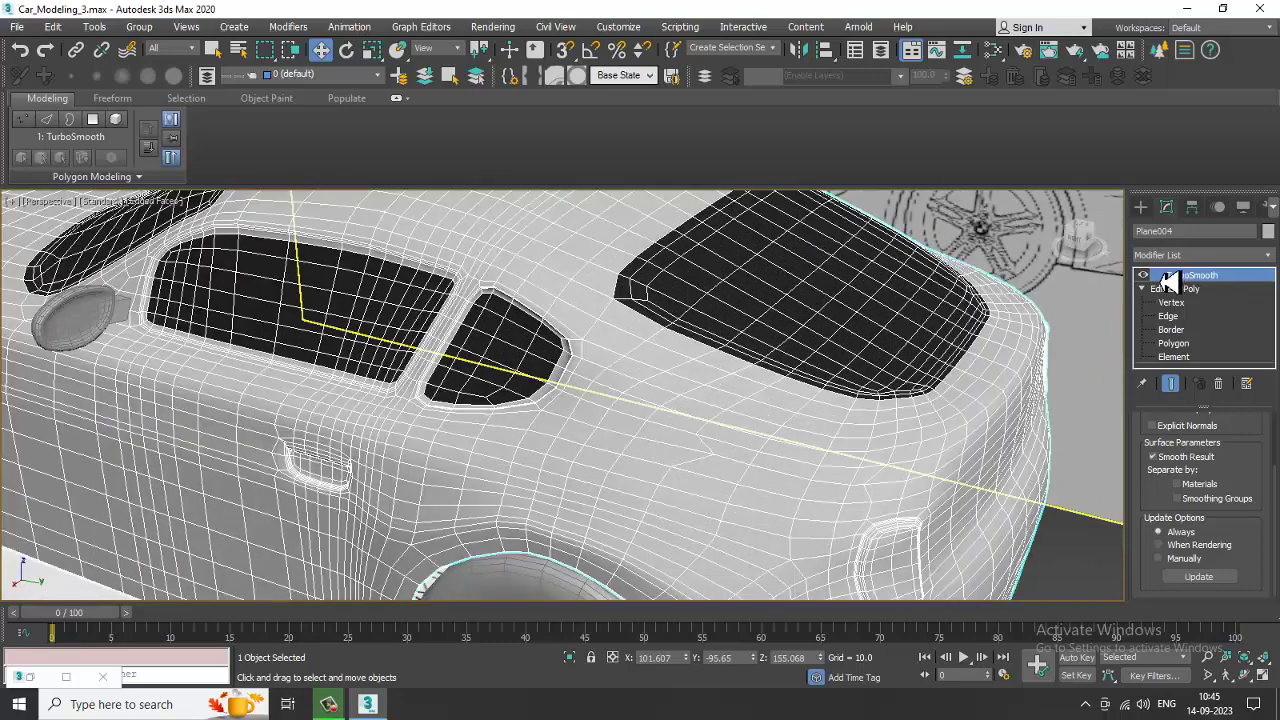
# Step: Turn TurboSmooth off and check individual vertices on the quarter panel between the small side window and the rear window
pyautogui.click(1143, 275)
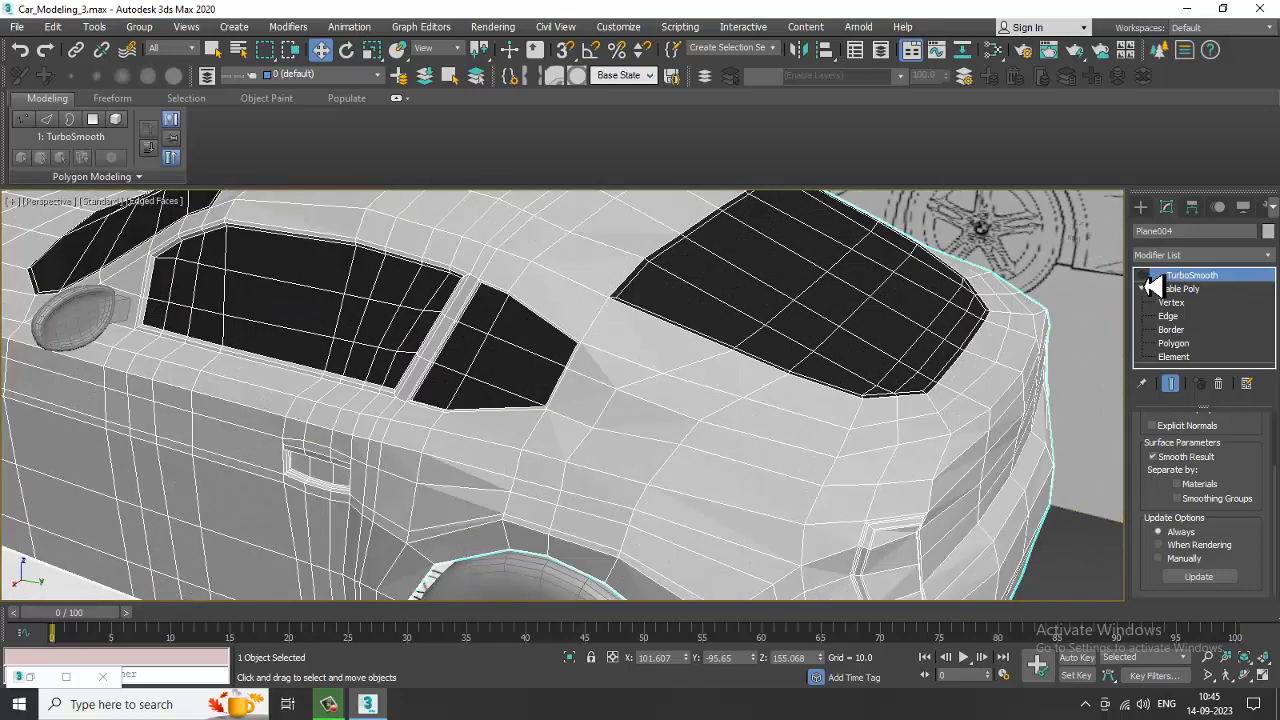
pyautogui.click(1205, 303)
pyautogui.click(683, 421)
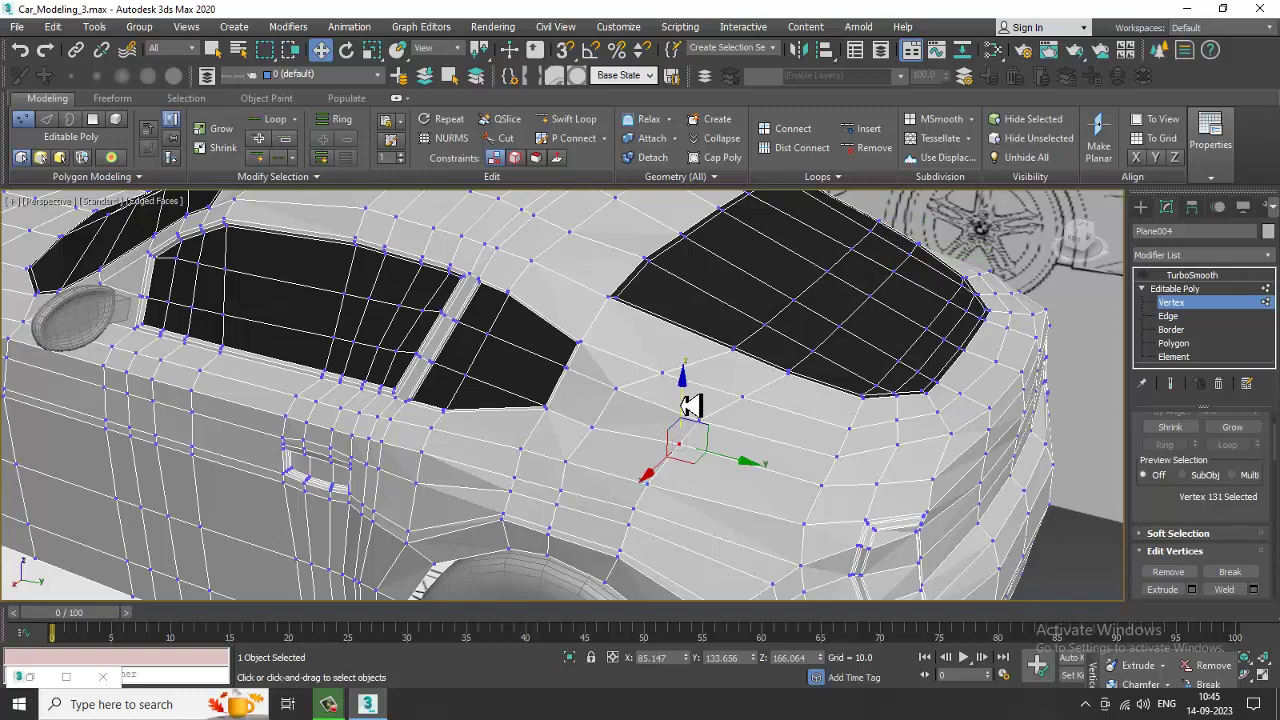
pyautogui.scroll(4, 718, 430)
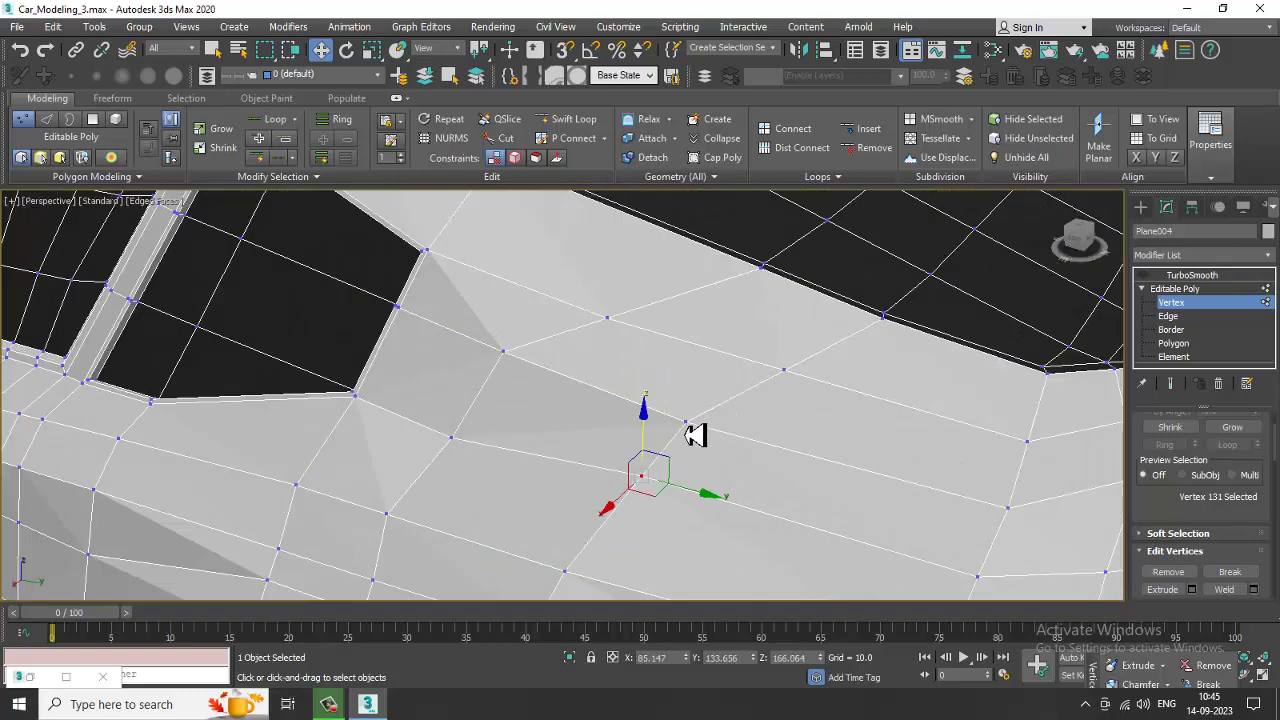
pyautogui.click(685, 421)
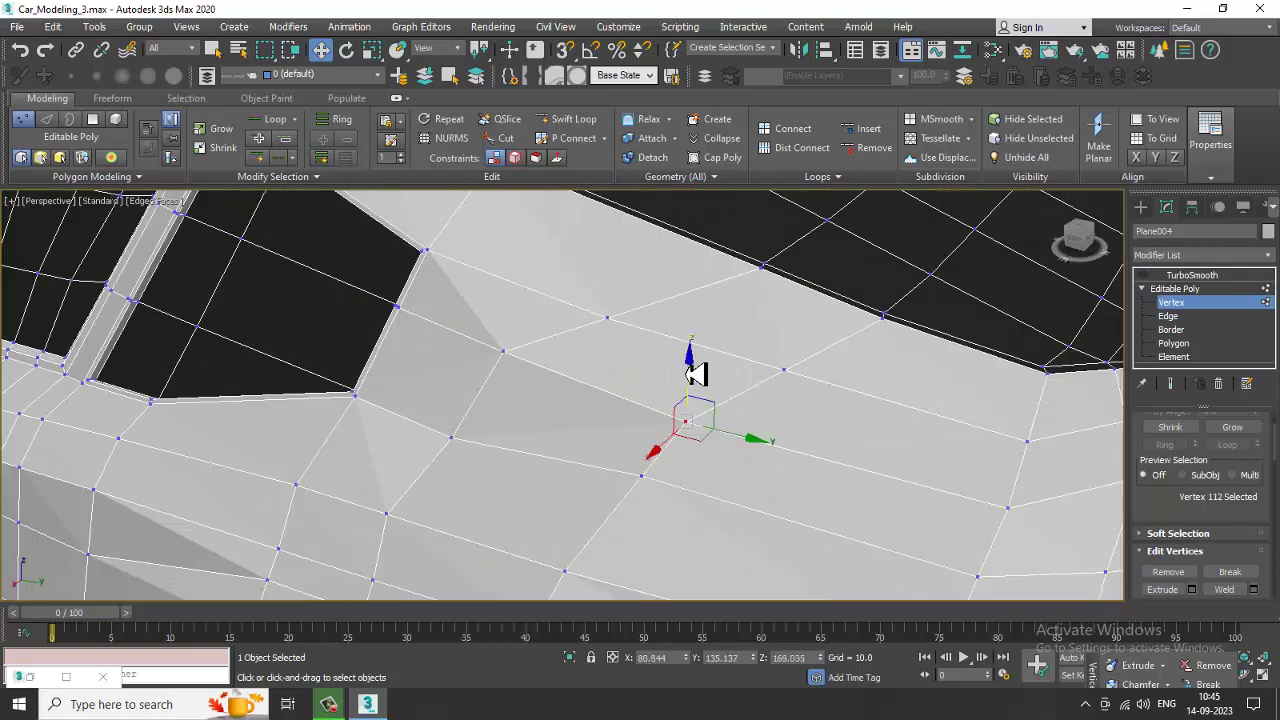
pyautogui.click(784, 370)
pyautogui.scroll(-3, 790, 330)
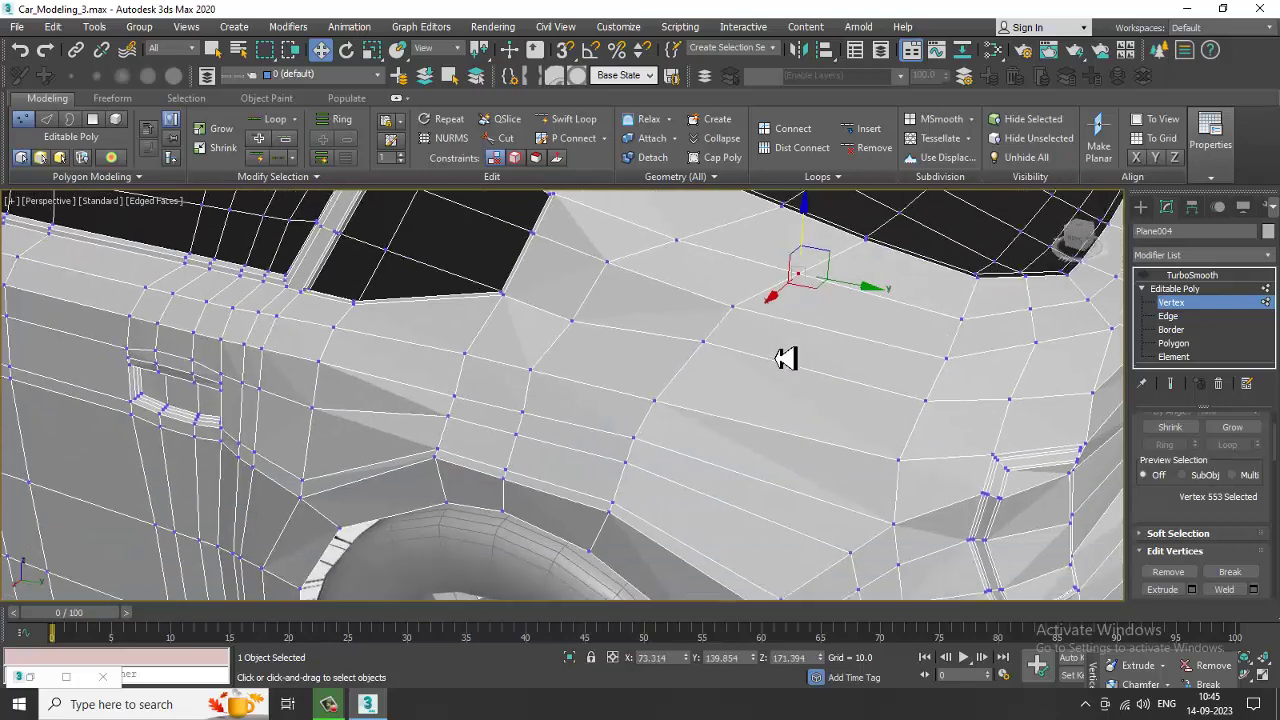
# Step: Test-move the quarter panel vertex above the rear wheel and undo it, checking the neighbouring vertex as well
pyautogui.click(657, 401)
pyautogui.moveTo(658, 338); pyautogui.dragTo(661, 317)
pyautogui.hotkey('ctrl', 'z')
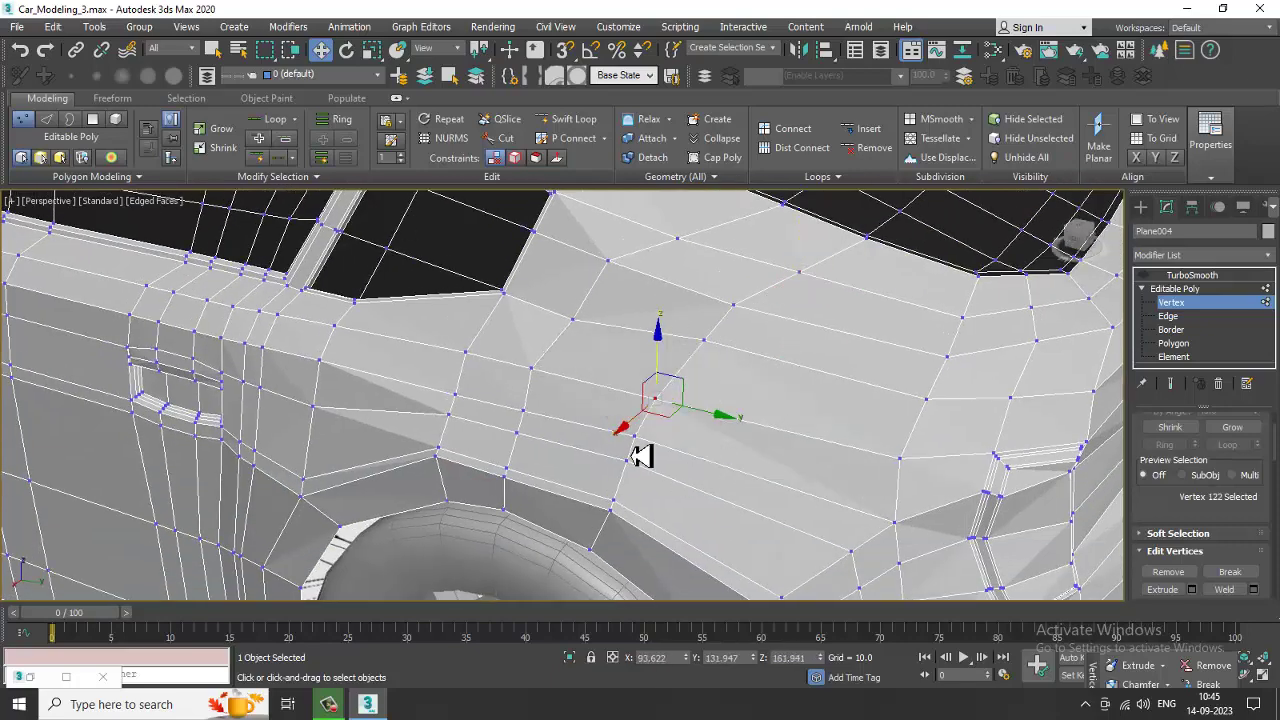
pyautogui.click(634, 436)
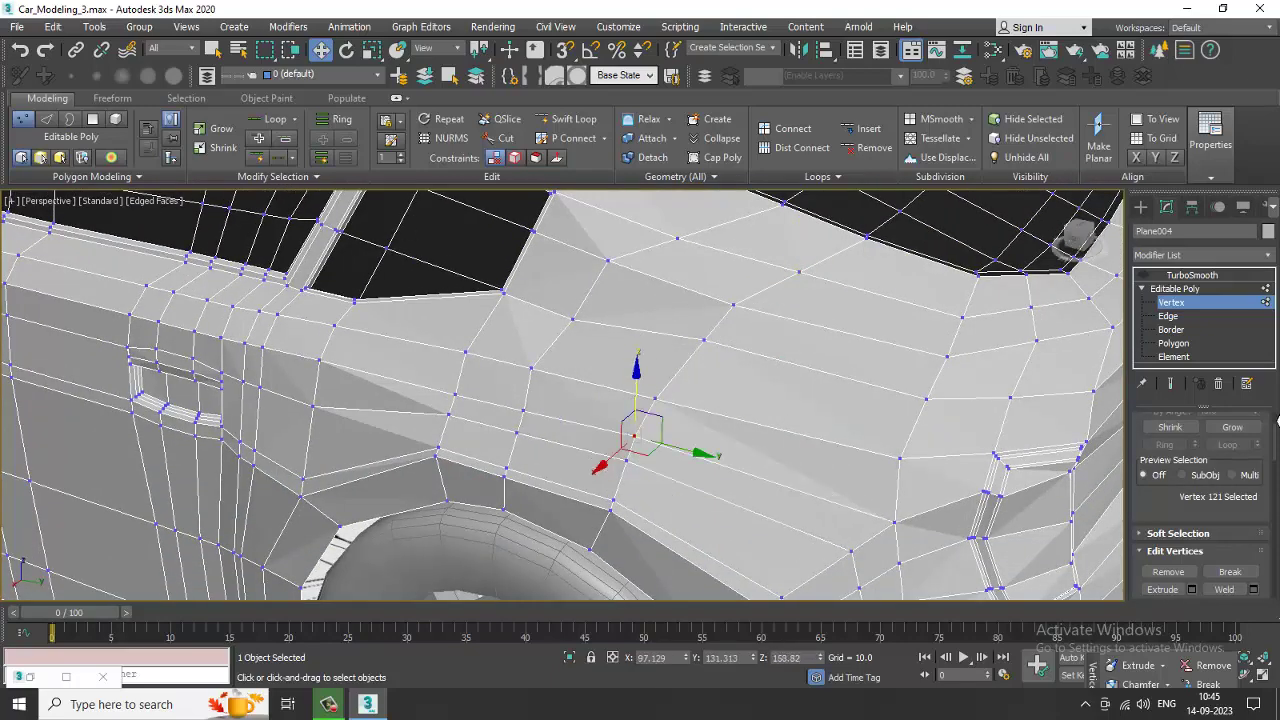
# Step: Check the vertices behind the small side window, then turn TurboSmooth back on to inspect the quarter panel
pyautogui.click(1205, 305)
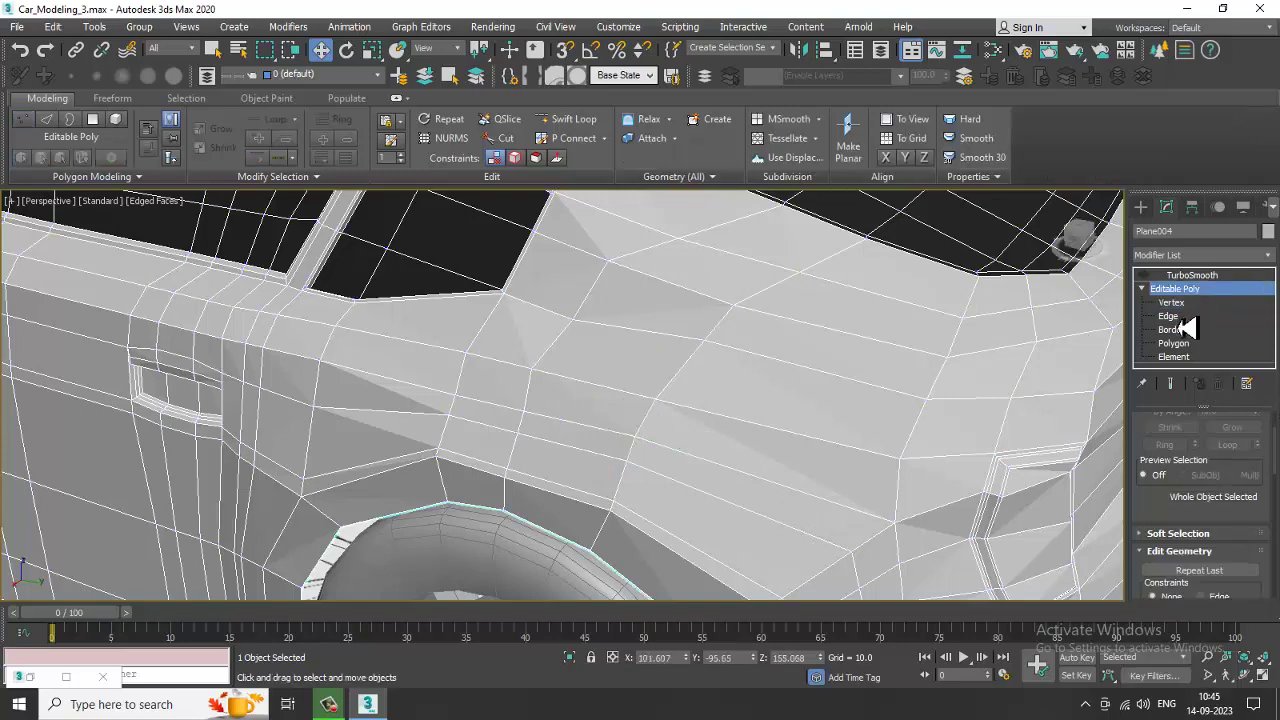
pyautogui.press('1')
pyautogui.click(574, 320)
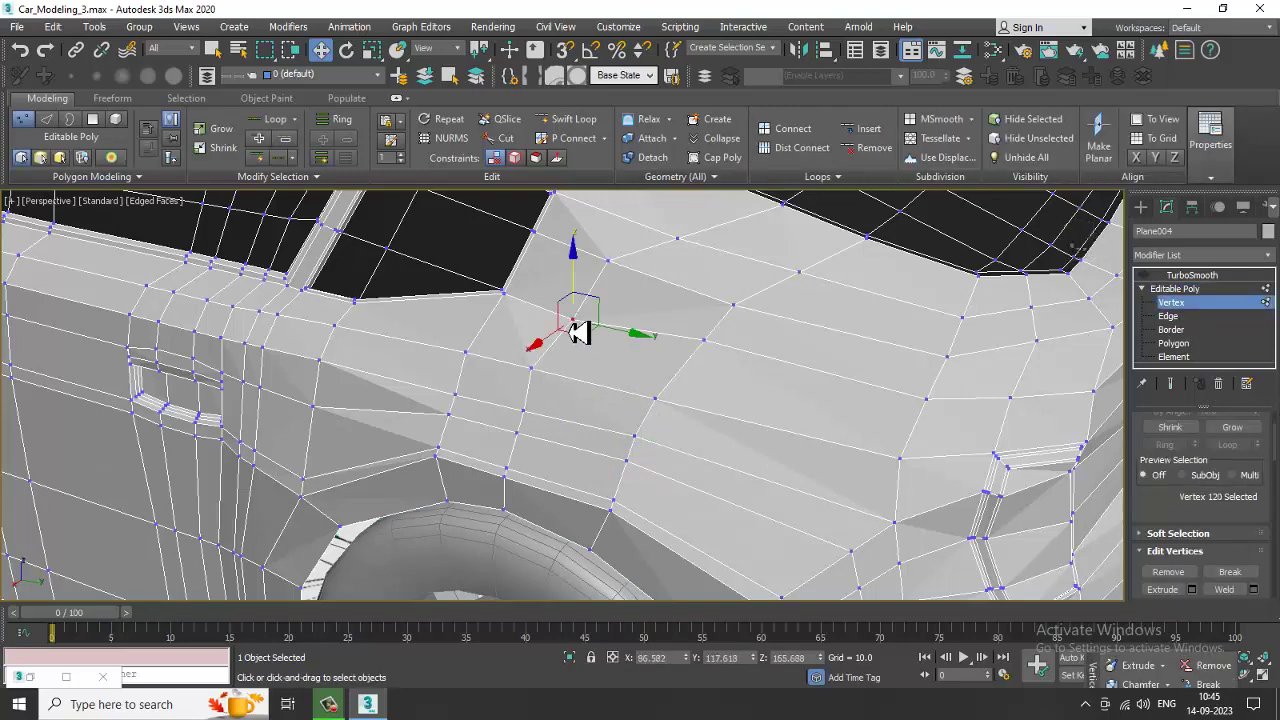
pyautogui.click(607, 260)
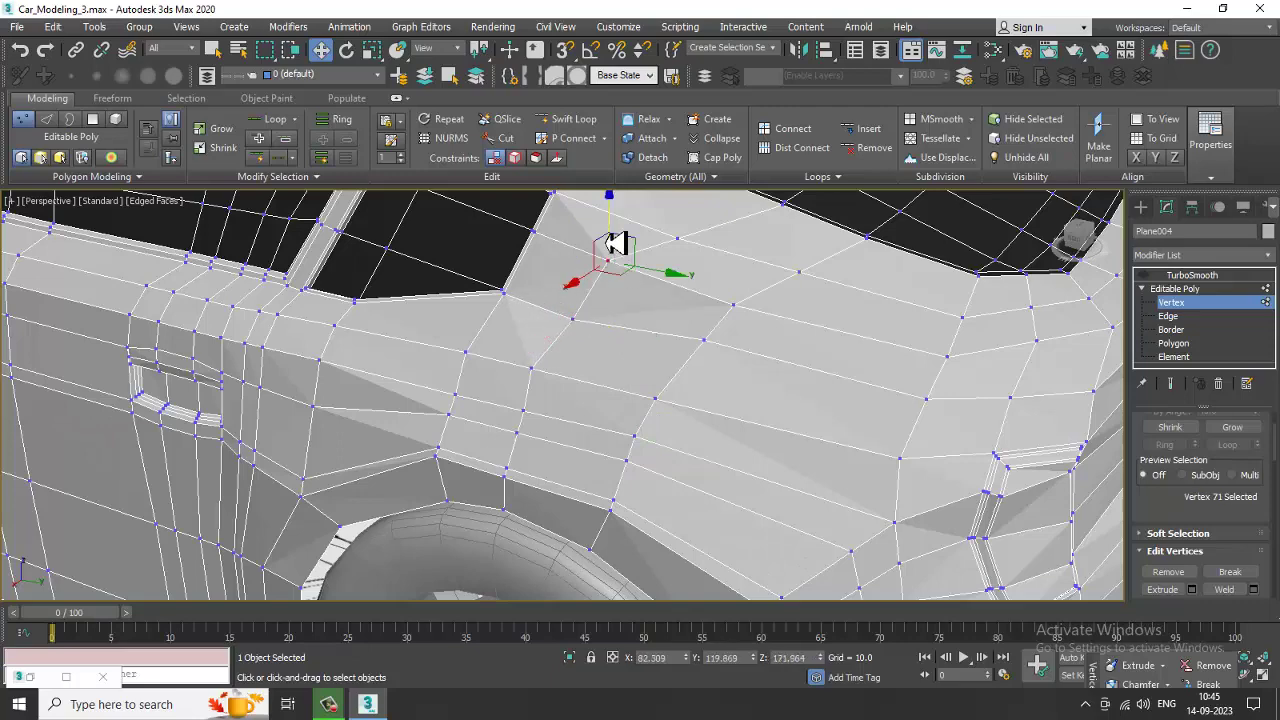
pyautogui.click(677, 240)
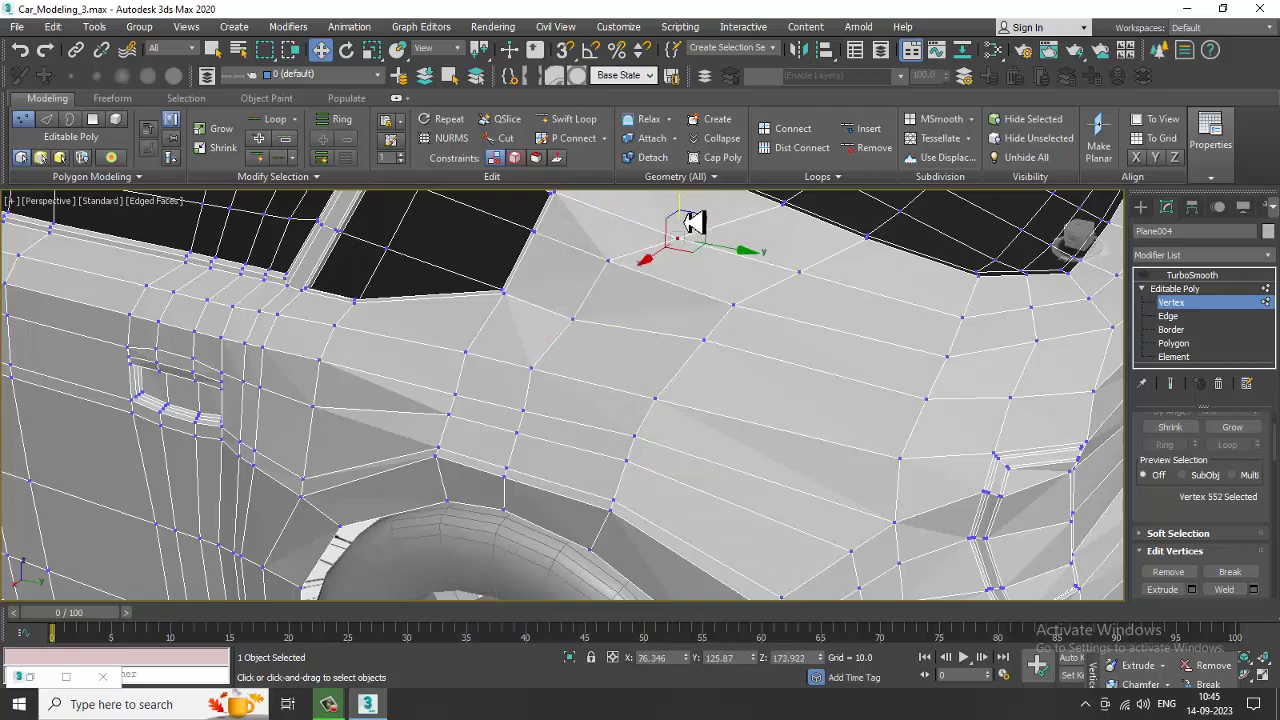
pyautogui.click(1200, 275)
pyautogui.click(1146, 276)
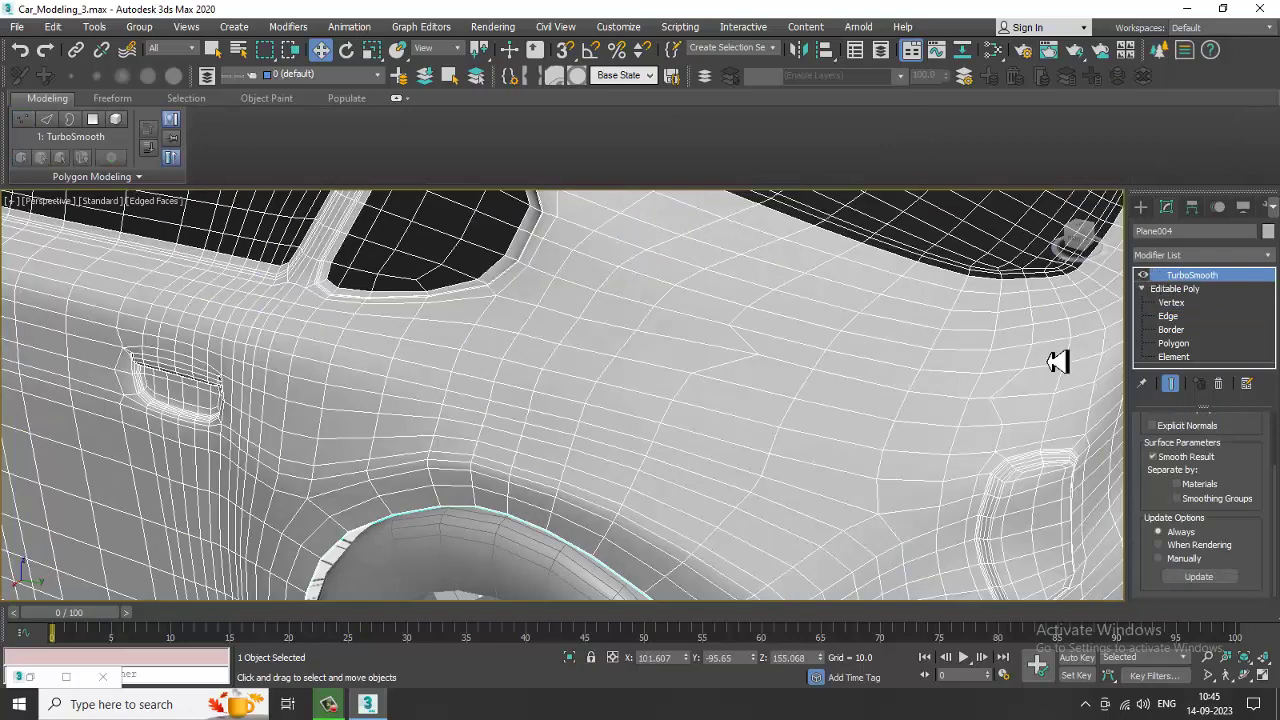
# Step: Turn TurboSmooth off and weld the two overlapping vertices on the quarter panel just above the tail light
pyautogui.click(1146, 276)
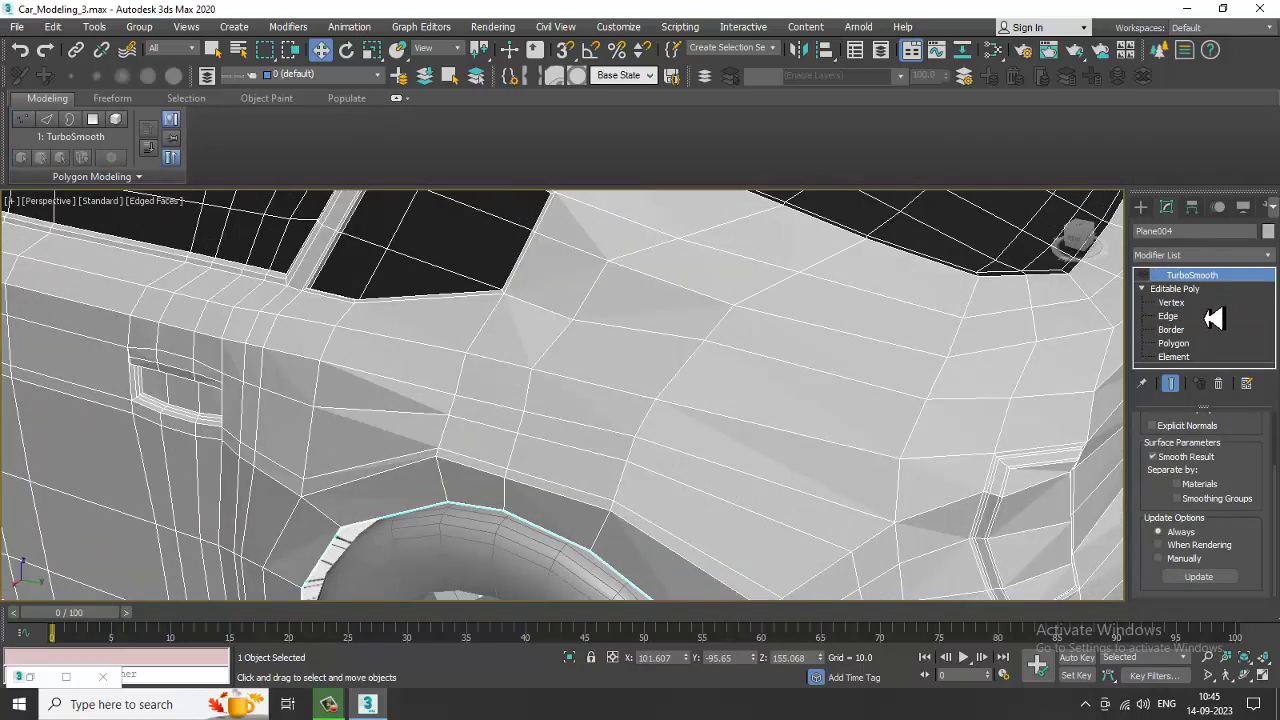
pyautogui.click(1170, 302)
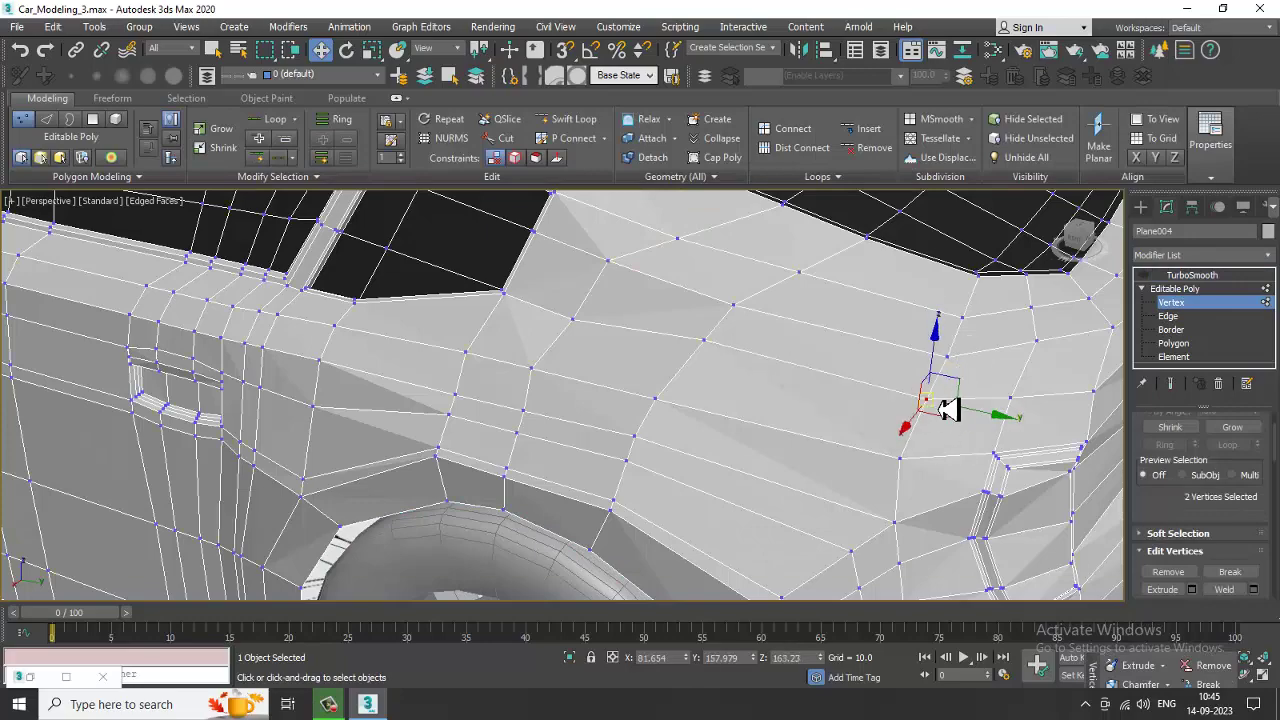
pyautogui.rightClick(931, 396)
pyautogui.click(886, 491)
pyautogui.scroll(-5, 894, 435)
pyautogui.keyDown('alt'); pyautogui.moveTo(958, 428); pyautogui.dragTo(707, 380, button='middle'); pyautogui.keyUp('alt')
pyautogui.scroll(5, 843, 400)
pyautogui.click(789, 397)
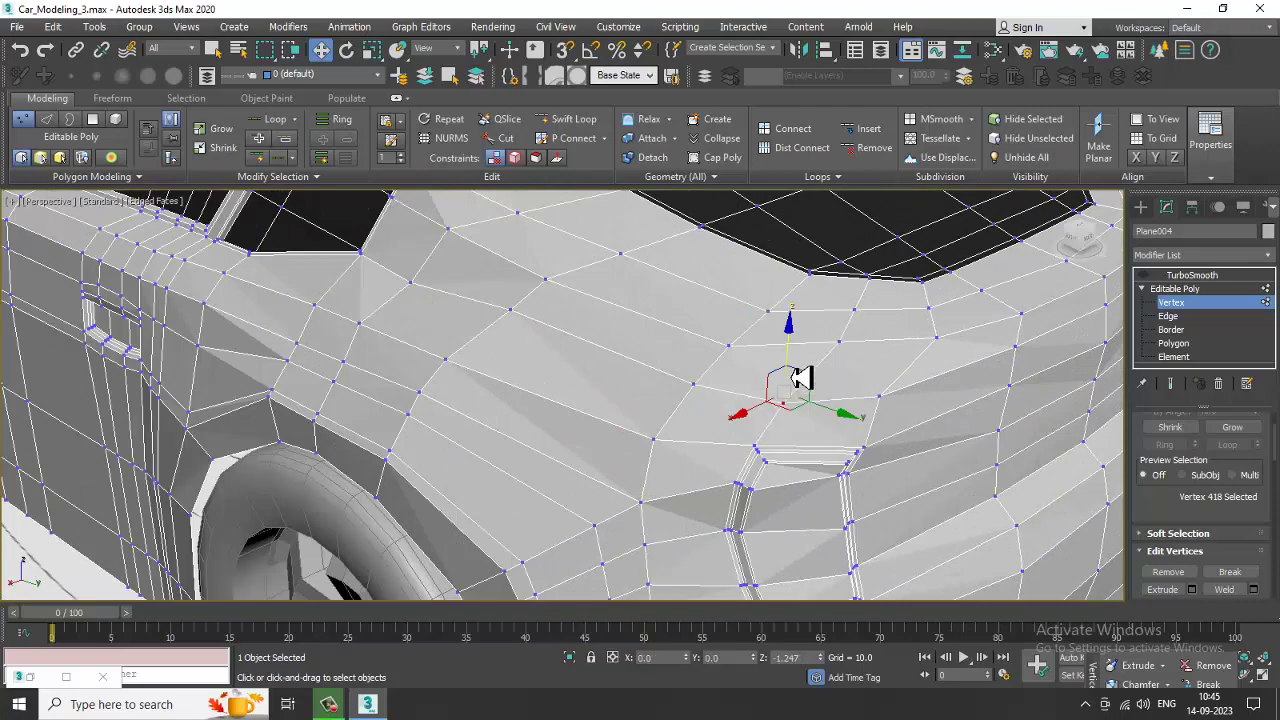
# Step: Test-move the matching vertex above the opposite tail light, undo the move and weld the two overlapping vertices there
pyautogui.keyDown('alt'); pyautogui.moveTo(811, 369); pyautogui.dragTo(805, 338, button='middle'); pyautogui.keyUp('alt')
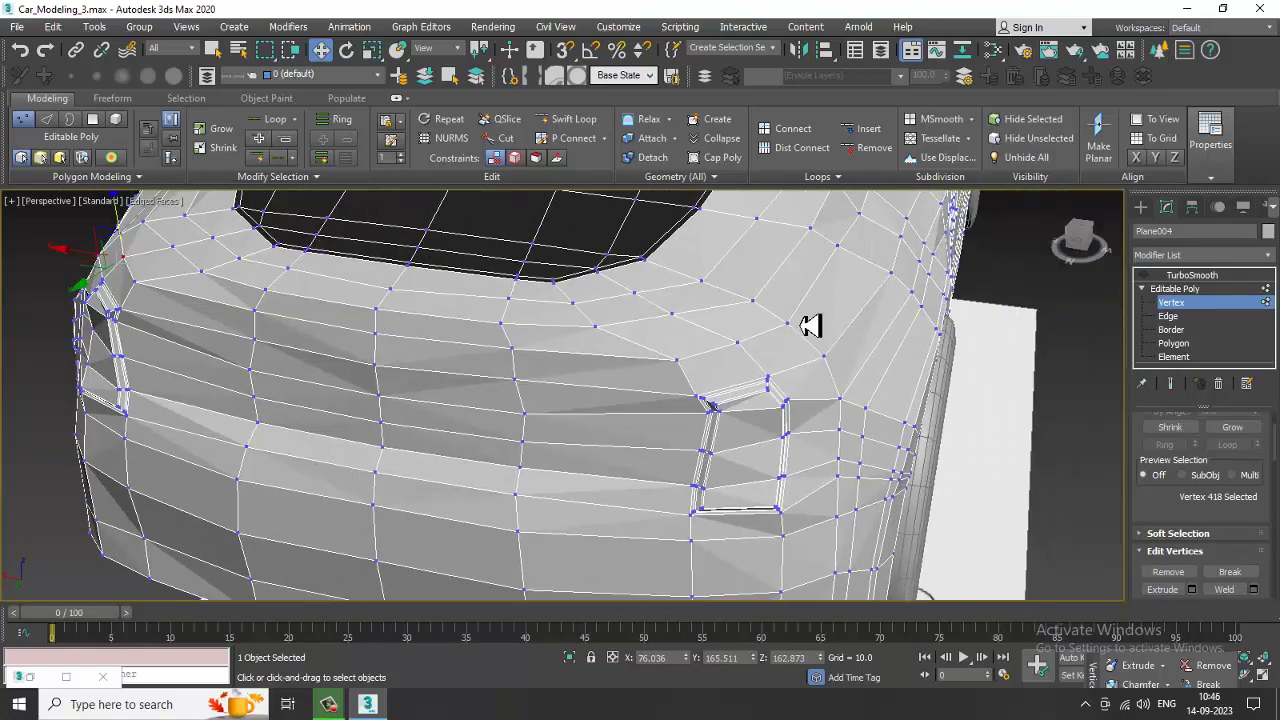
pyautogui.moveTo(803, 314); pyautogui.dragTo(799, 285)
pyautogui.click(820, 337)
pyautogui.click(788, 323)
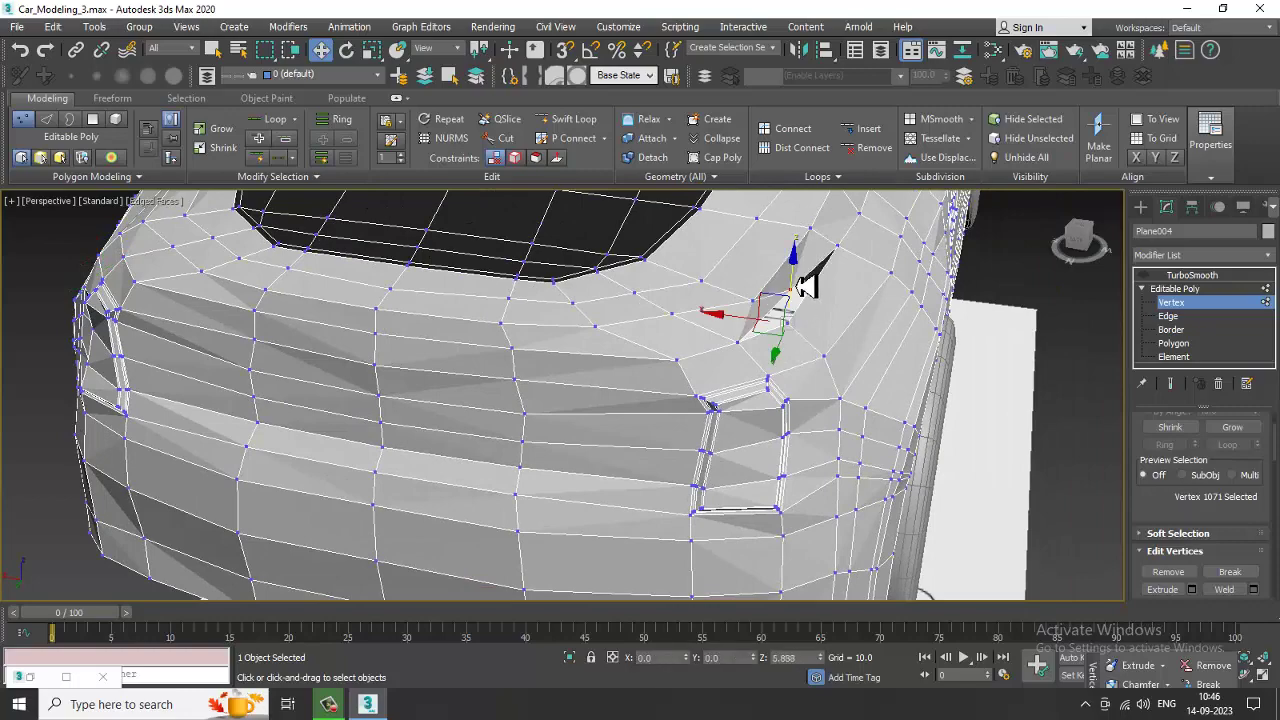
pyautogui.rightClick(797, 287)
pyautogui.rightClick(784, 319)
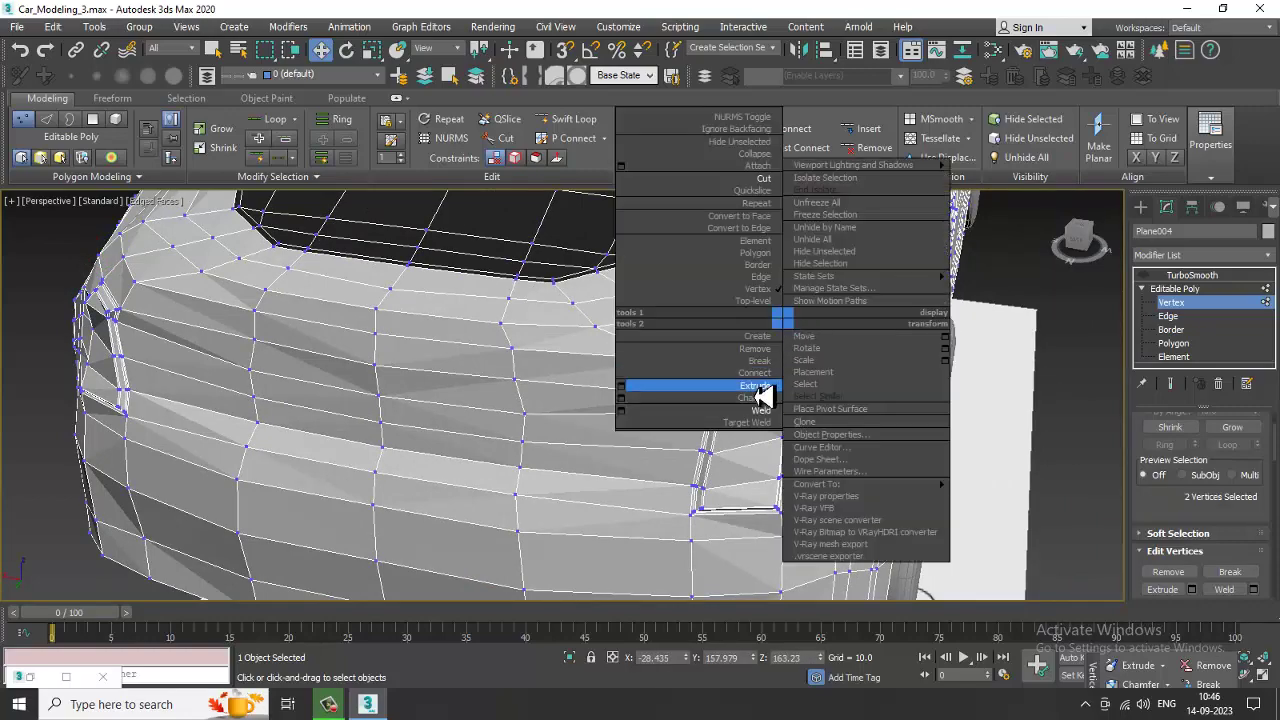
pyautogui.click(760, 410)
# Step: Leave vertex editing, turn TurboSmooth back on and check the smoothed car body from the front and side
pyautogui.scroll(-5, 740, 395)
pyautogui.keyDown('alt'); pyautogui.moveTo(725, 377); pyautogui.dragTo(1073, 384, button='middle'); pyautogui.keyUp('alt')
pyautogui.click(1192, 275)
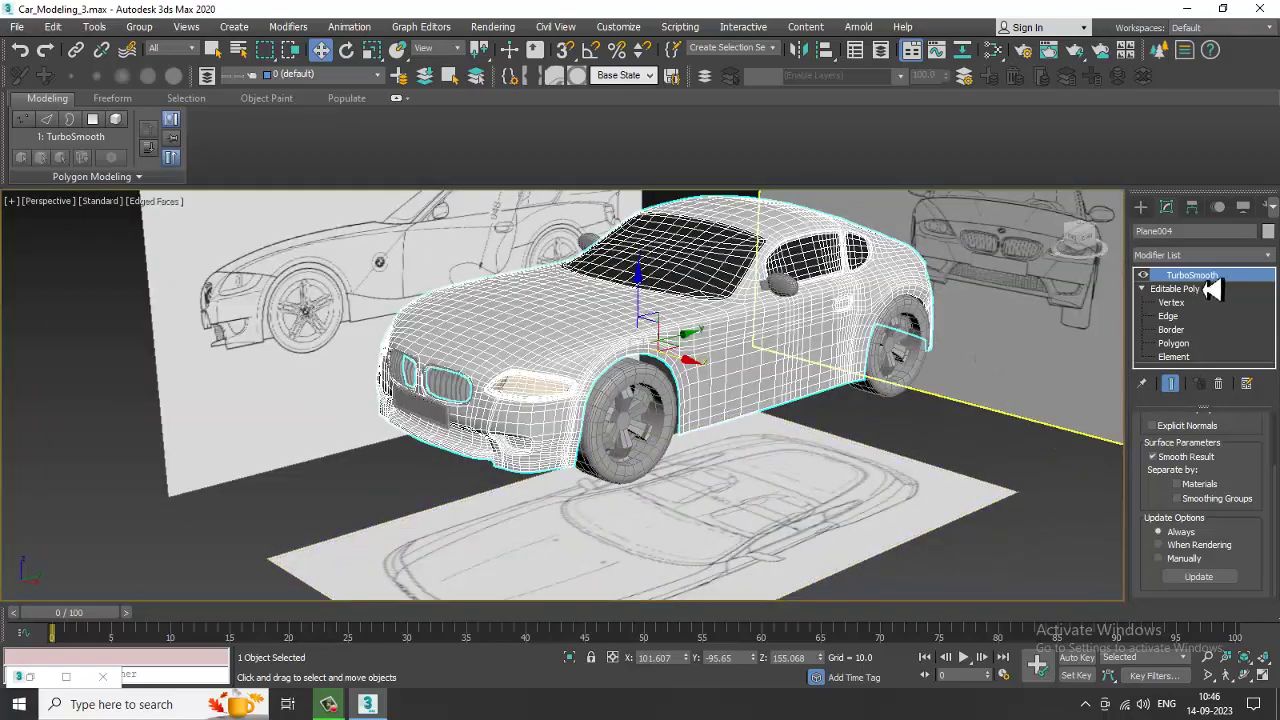
pyautogui.keyDown('alt'); pyautogui.moveTo(900, 420); pyautogui.dragTo(720, 440, button='middle'); pyautogui.keyUp('alt')
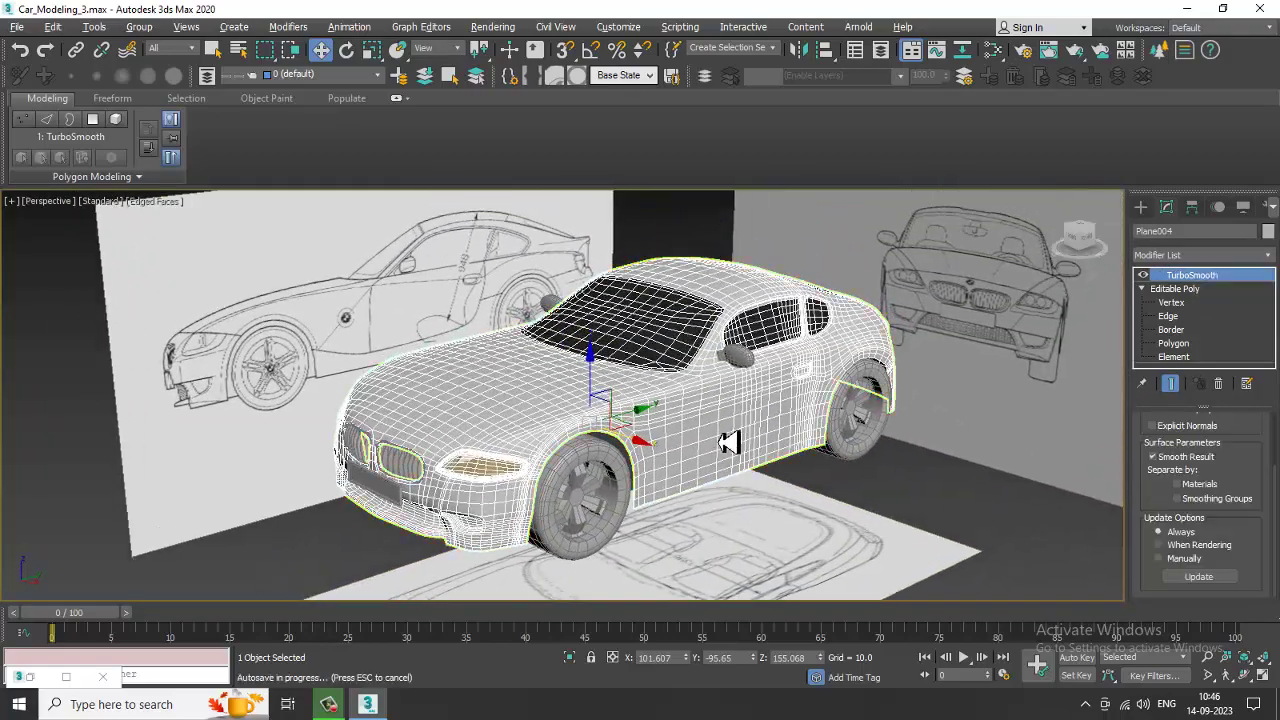
pyautogui.keyDown('alt'); pyautogui.moveTo(684, 369); pyautogui.dragTo(747, 379, button='middle'); pyautogui.keyUp('alt')
pyautogui.scroll(4, 700, 383)
# Step: Compare the smoothed body with the side blueprint in the Right view, then return to the full-size Perspective view
pyautogui.hotkey('alt', 'w')
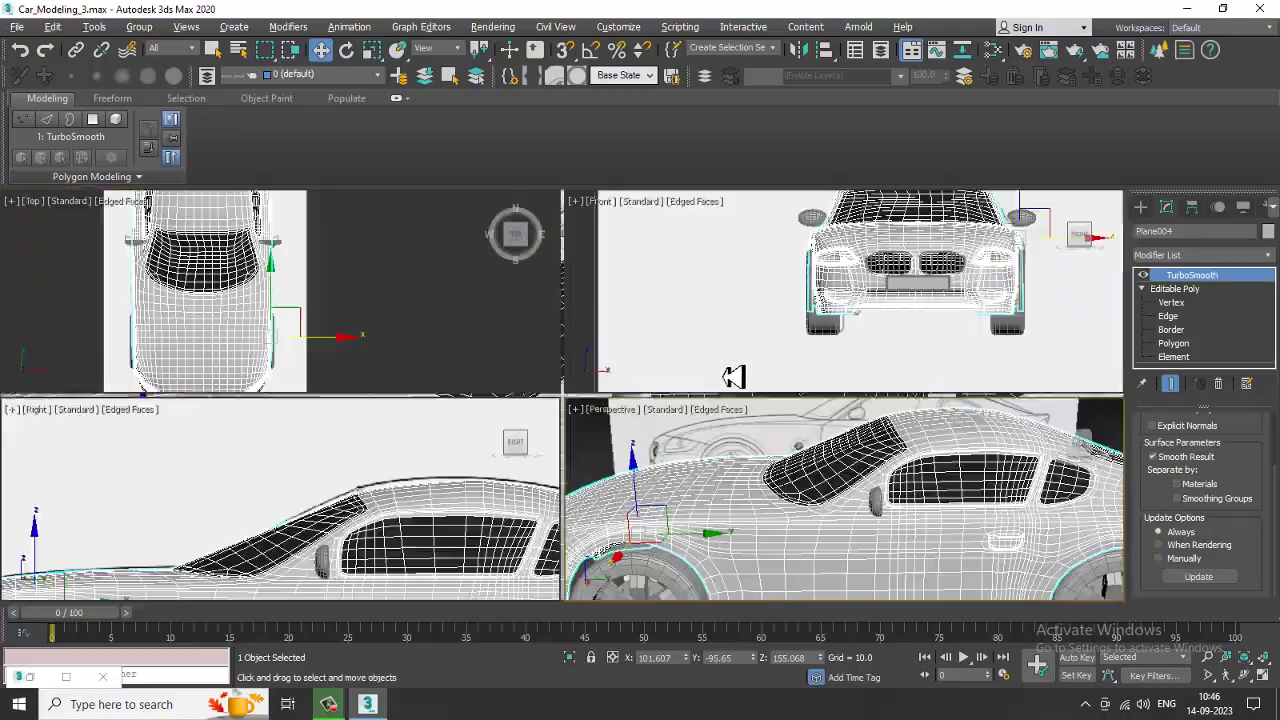
pyautogui.rightClick(449, 523)
pyautogui.hotkey('alt', 'w')
pyautogui.scroll(-5, 481, 390)
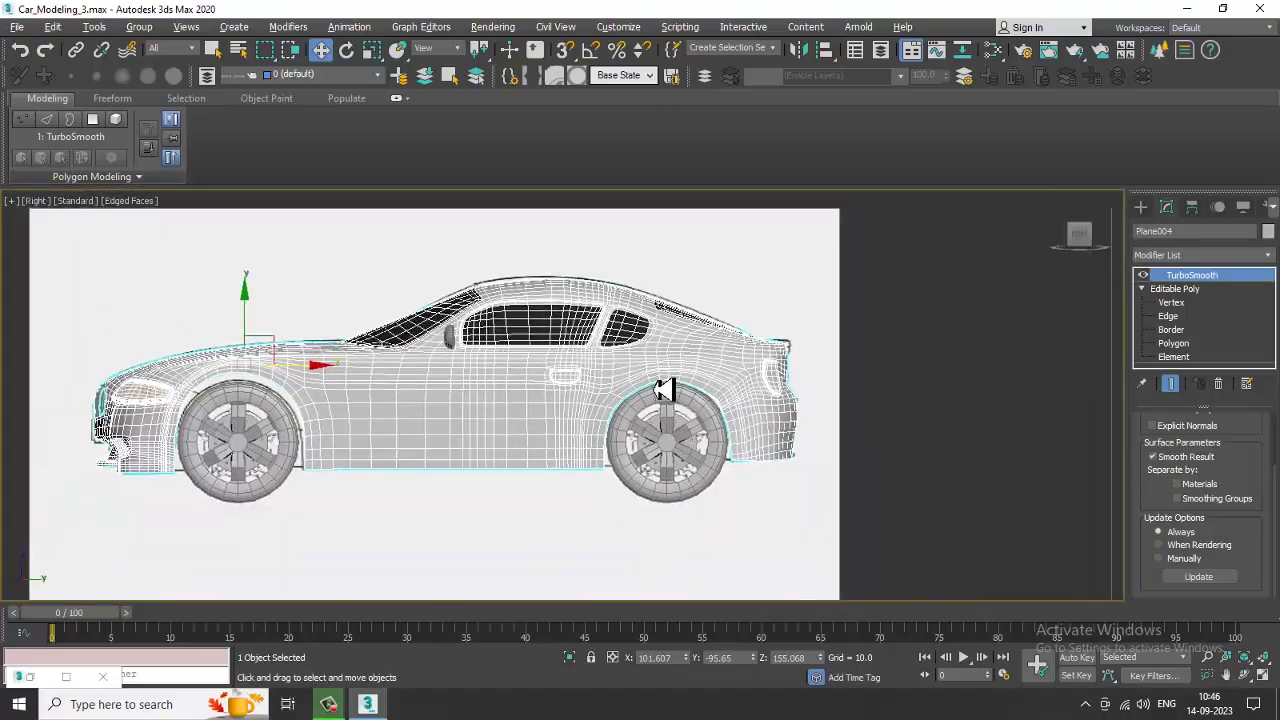
pyautogui.scroll(-3, 714, 391)
pyautogui.hotkey('alt', 'w')
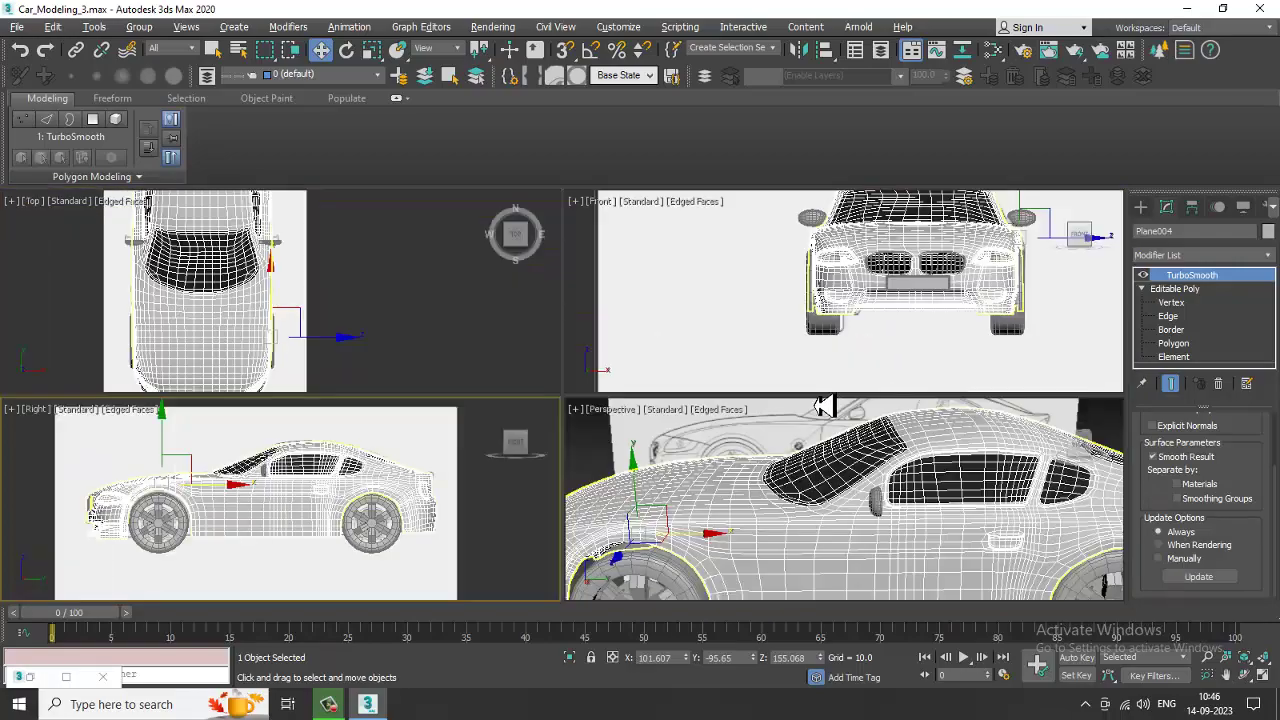
pyautogui.rightClick(1046, 457)
pyautogui.scroll(-2, 1046, 457)
pyautogui.hotkey('alt', 'w')
pyautogui.keyDown('alt'); pyautogui.moveTo(1046, 457); pyautogui.dragTo(858, 455, button='middle'); pyautogui.keyUp('alt')
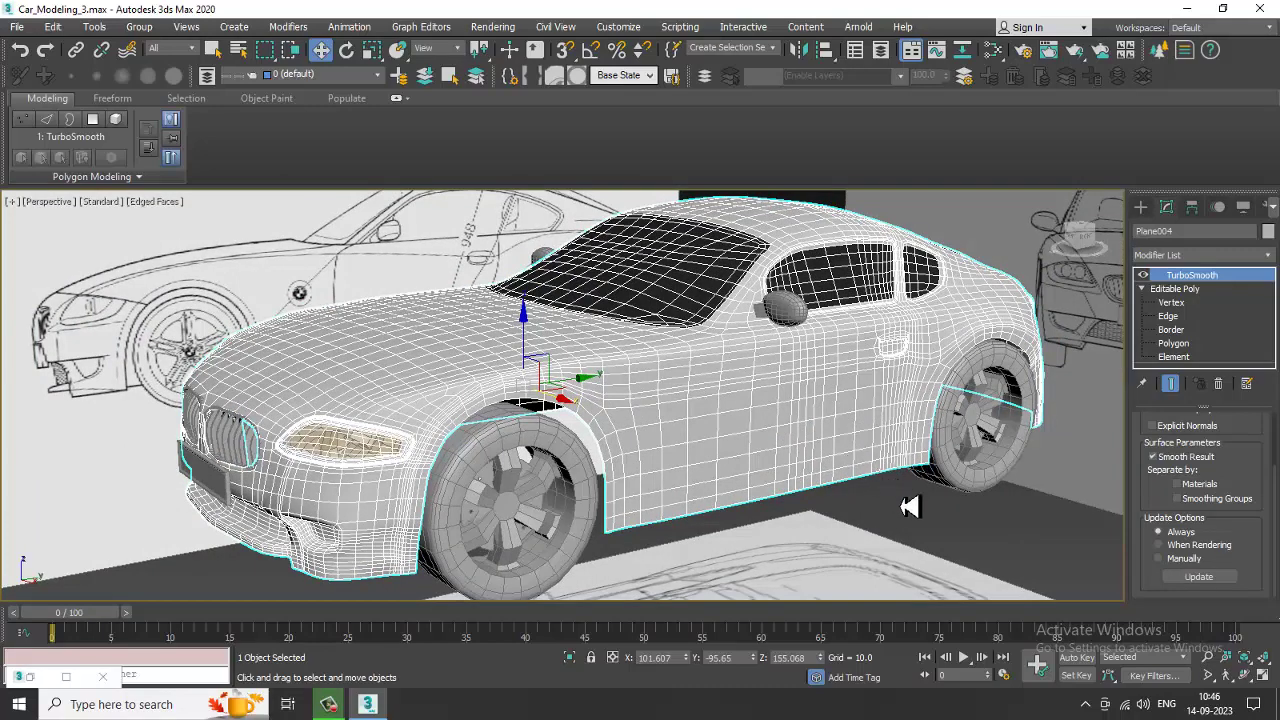
# Step: Toggle TurboSmooth to compare the smoothed and unsmoothed body, leaving it off
pyautogui.click(1145, 277)
pyautogui.click(1148, 282)
pyautogui.click(1148, 282)
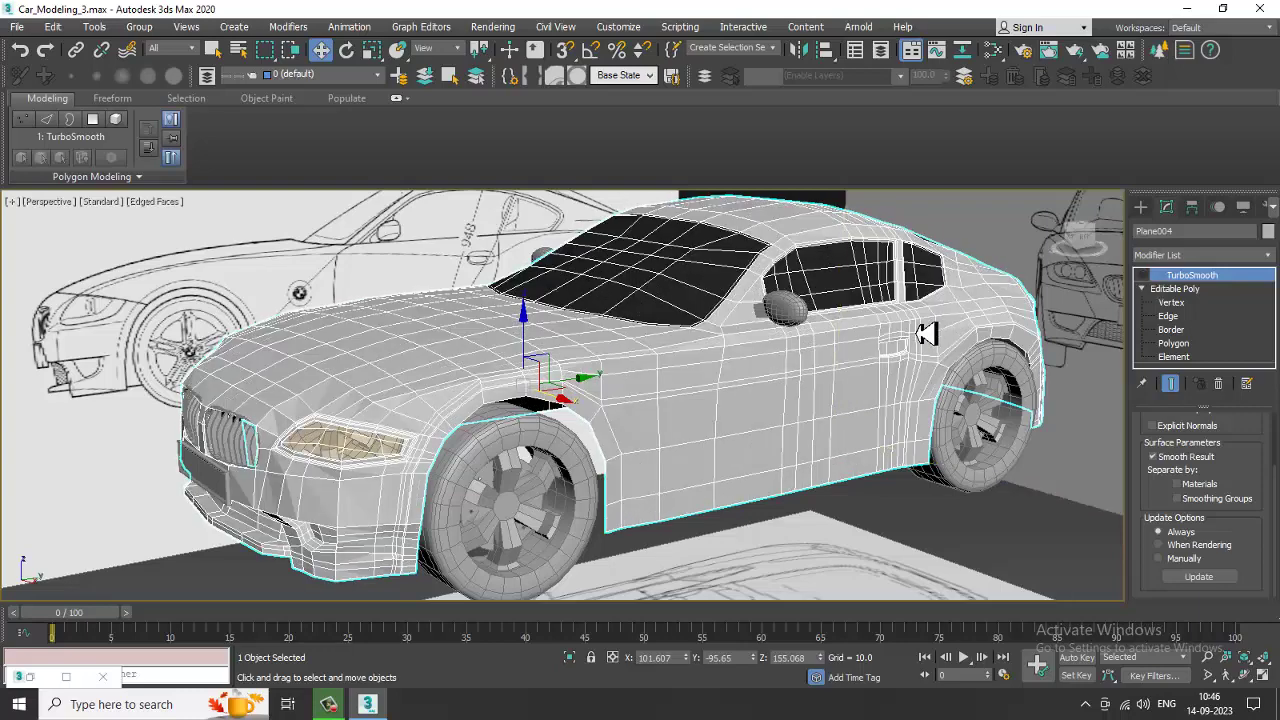
pyautogui.click(332, 705)
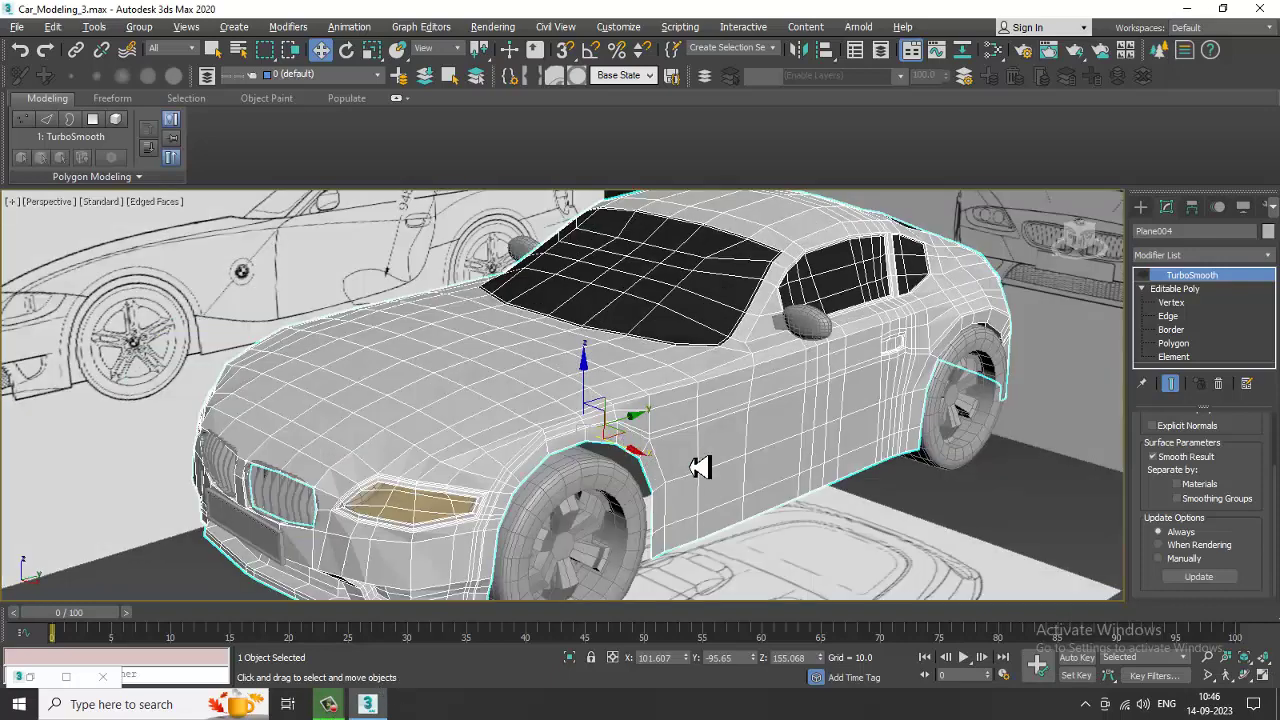
# Step: Create a VRayCarPaintMtl material in the Slate Material Editor and open its parameters
pyautogui.press('m')
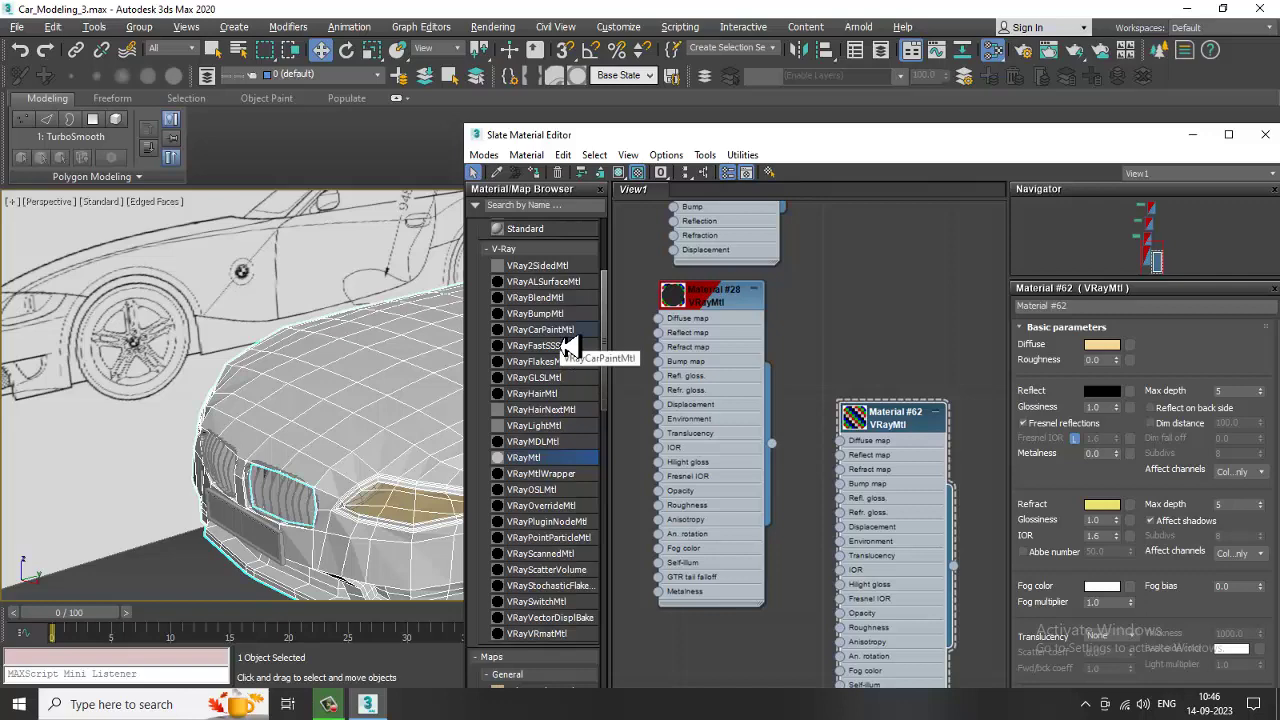
pyautogui.moveTo(873, 443); pyautogui.dragTo(937, 244, button='middle')
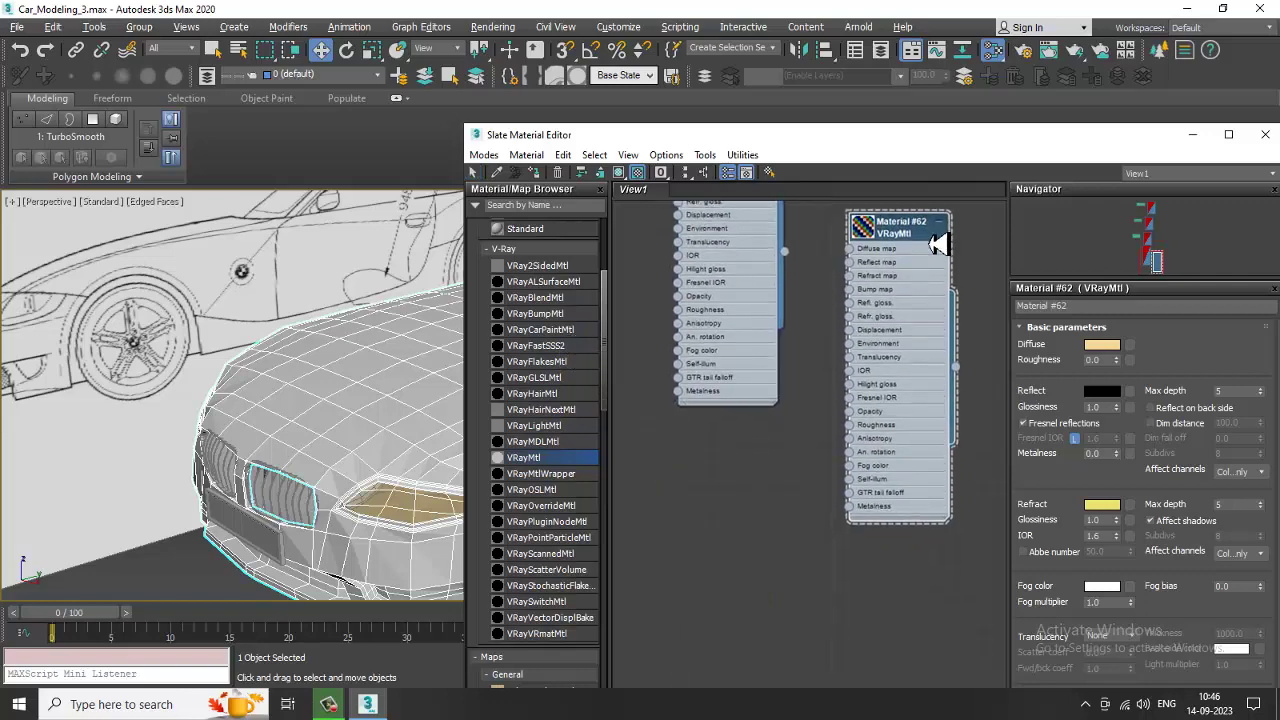
pyautogui.doubleClick(585, 329)
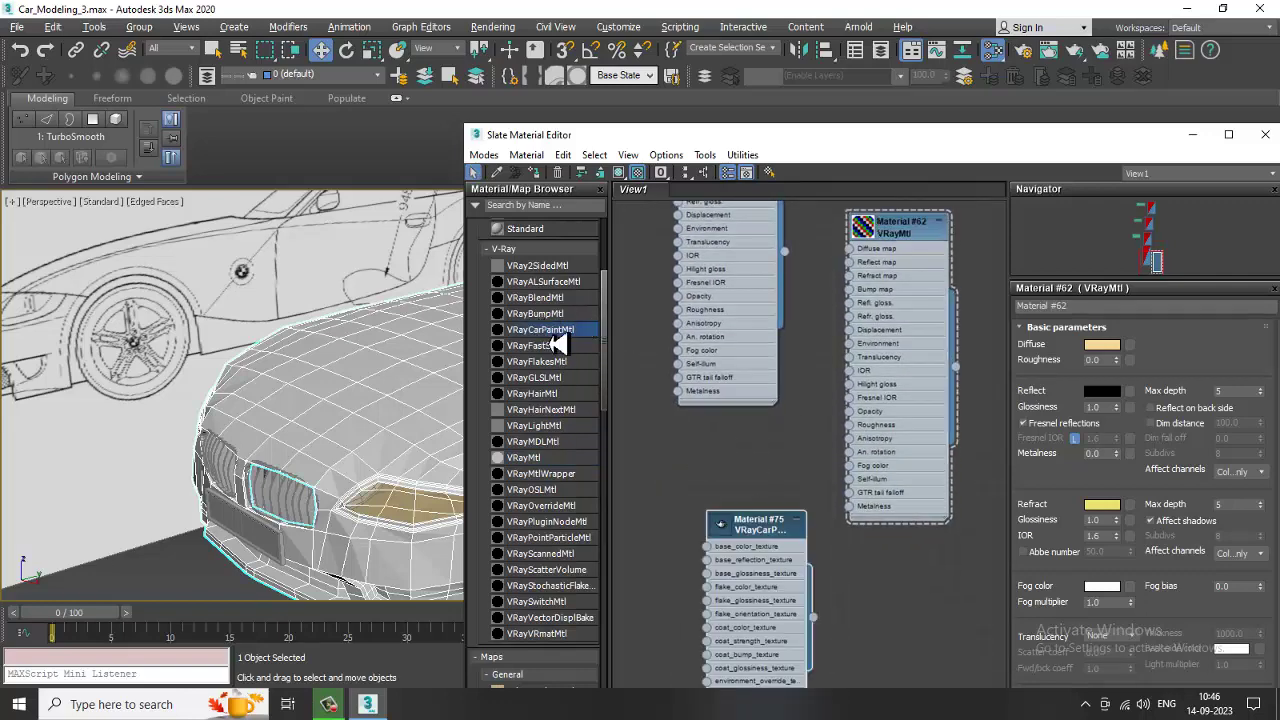
pyautogui.doubleClick(768, 527)
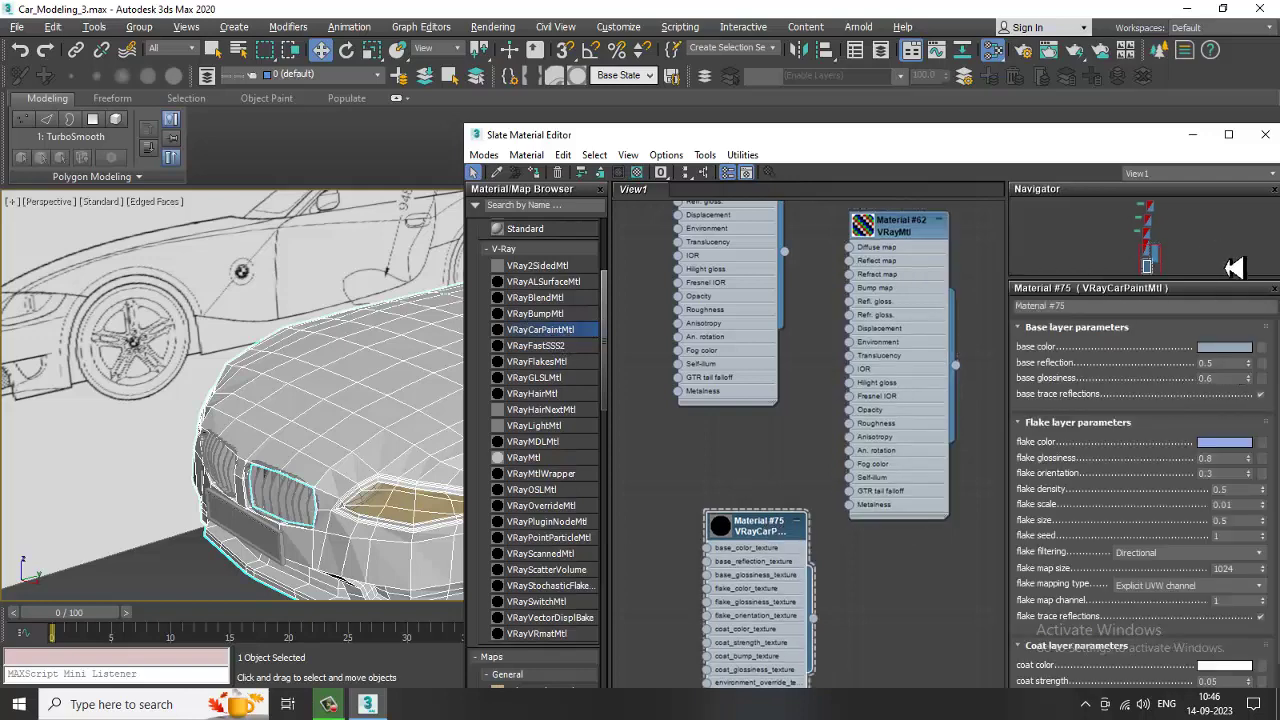
# Step: Set the car paint material's base color to bright yellow and close the material editor
pyautogui.click(1225, 347)
pyautogui.moveTo(430, 167); pyautogui.dragTo(352, 135)
pyautogui.moveTo(474, 143); pyautogui.dragTo(482, 118)
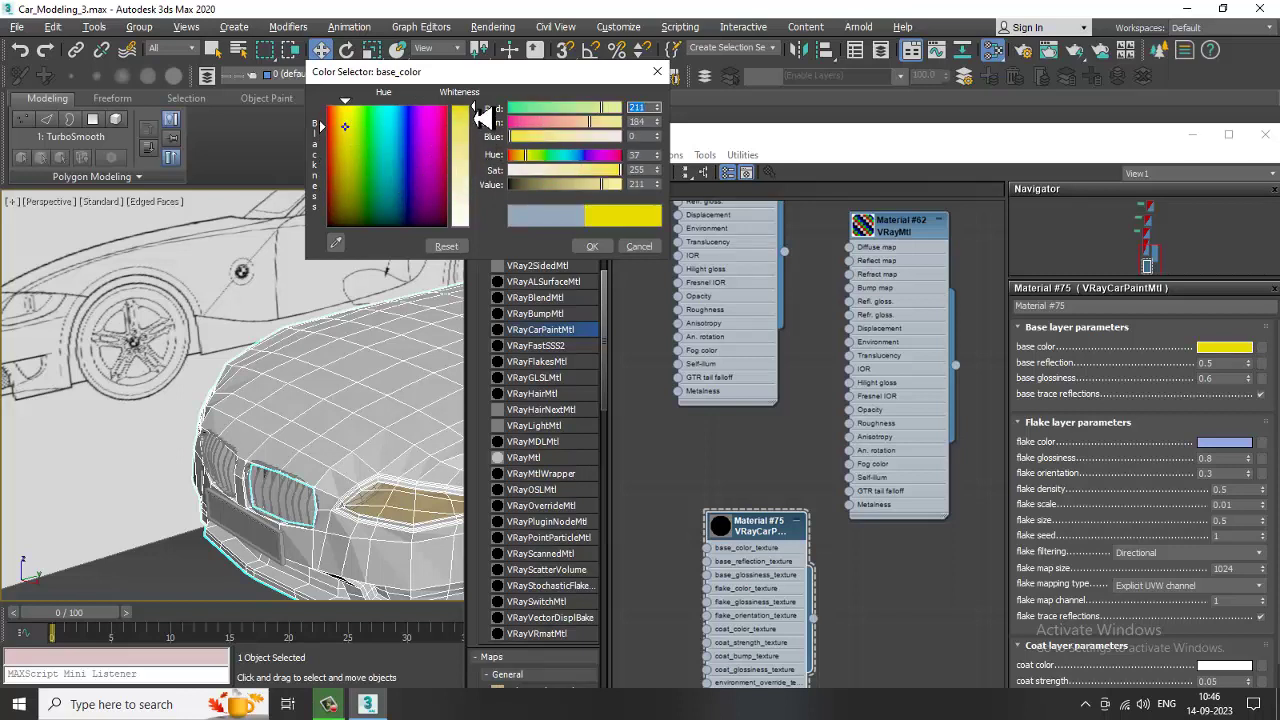
pyautogui.click(592, 246)
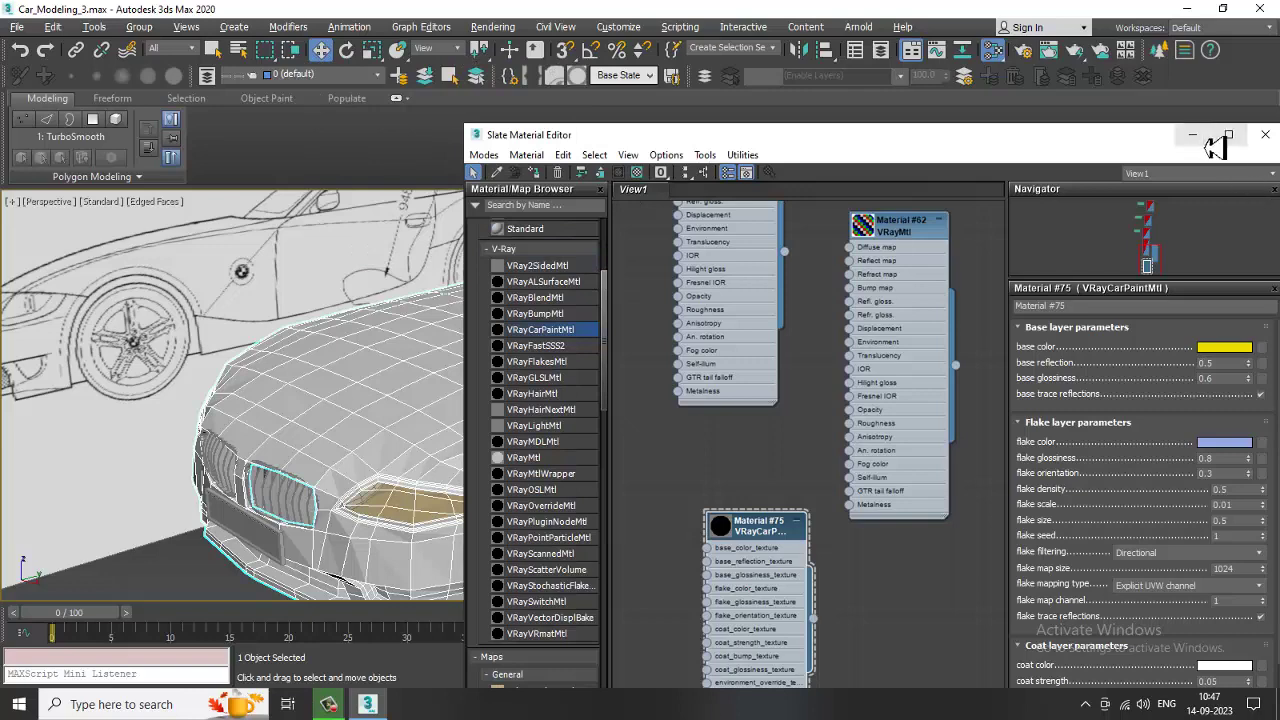
pyautogui.click(1265, 134)
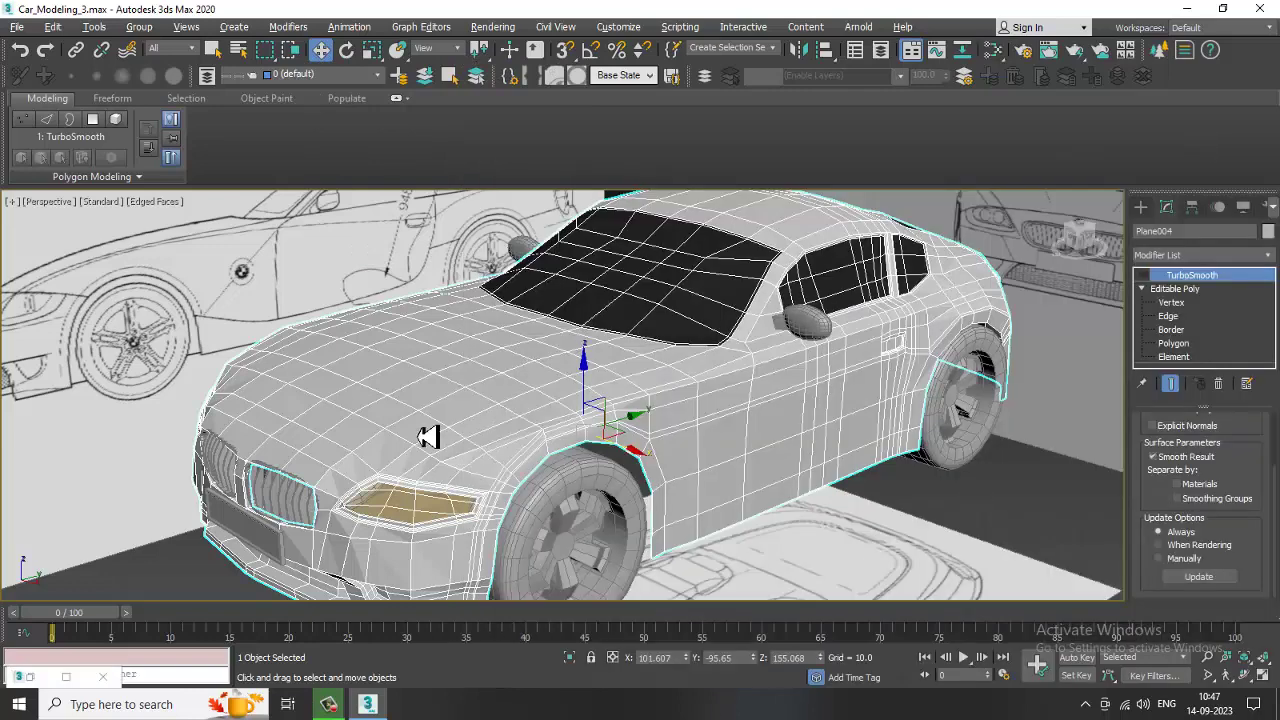
# Step: Select all polygons of the car body, check the selection around the car and return to the Editable Poly base level
pyautogui.click(1190, 348)
pyautogui.scroll(-5, 583, 358)
pyautogui.keyDown('alt'); pyautogui.moveTo(583, 358); pyautogui.dragTo(311, 279, button='middle'); pyautogui.keyUp('alt')
pyautogui.moveTo(845, 638); pyautogui.dragTo(846, 639)
pyautogui.keyDown('alt'); pyautogui.moveTo(815, 470); pyautogui.dragTo(669, 446, button='middle'); pyautogui.keyUp('alt')
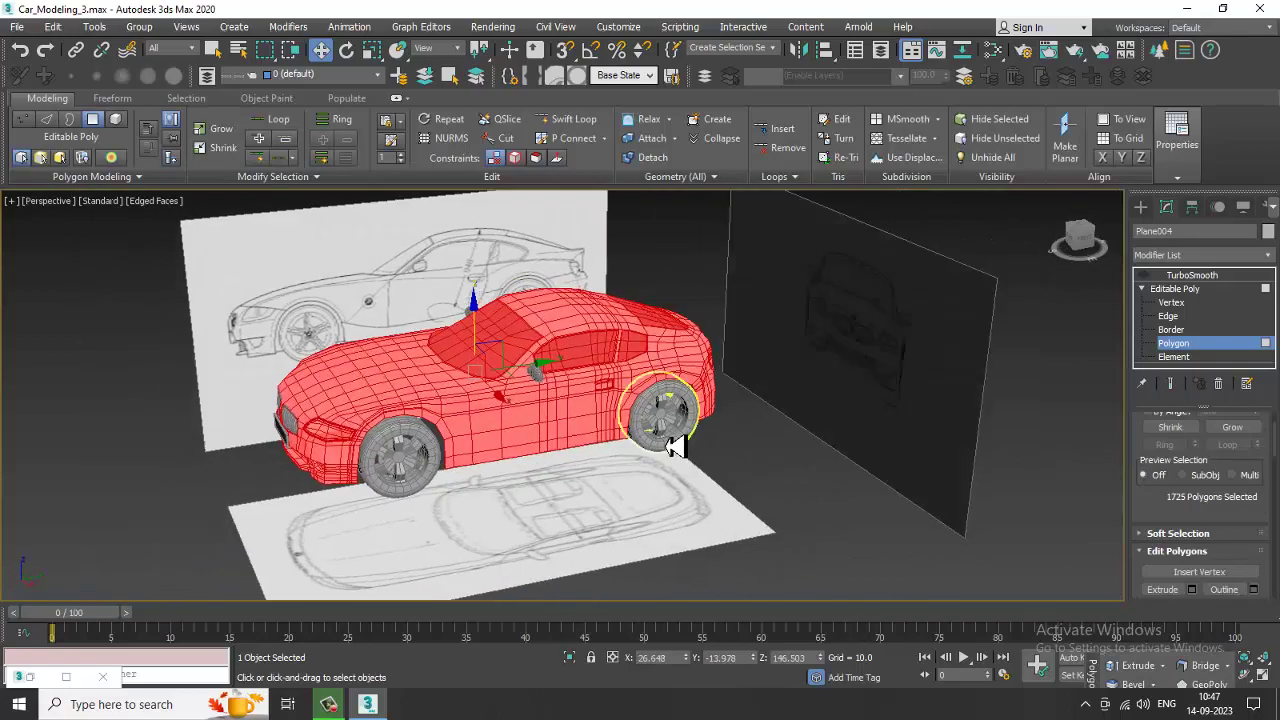
pyautogui.scroll(4, 686, 371)
pyautogui.keyDown('alt'); pyautogui.moveTo(686, 371); pyautogui.dragTo(608, 284, button='middle'); pyautogui.keyUp('alt')
pyautogui.scroll(-4, 694, 400)
pyautogui.scroll(4, 694, 400)
pyautogui.keyDown('alt'); pyautogui.moveTo(694, 400); pyautogui.dragTo(1072, 419, button='middle'); pyautogui.keyUp('alt')
pyautogui.click(1170, 289)
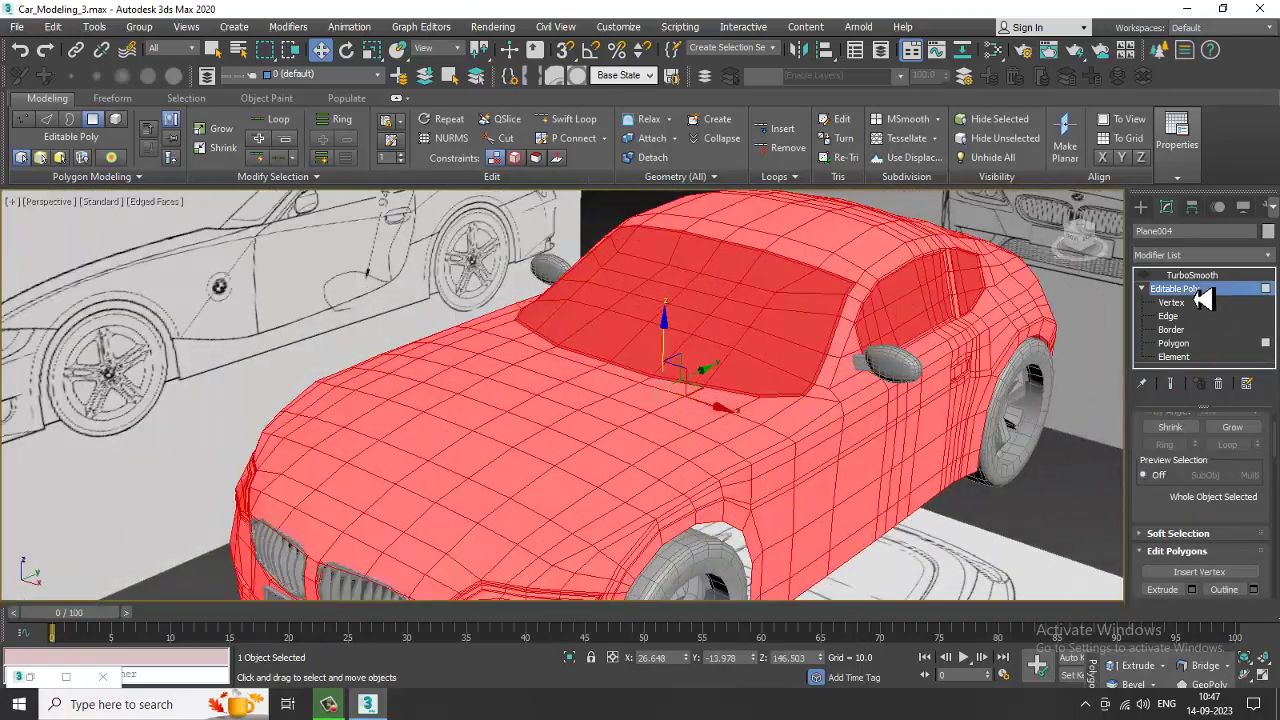
# Step: Assign the yellow VRayCarPaintMtl material to the whole car body and minimize the Slate Material Editor
pyautogui.keyDown('alt'); pyautogui.moveTo(737, 374); pyautogui.dragTo(729, 374, button='middle'); pyautogui.keyUp('alt')
pyautogui.press('m')
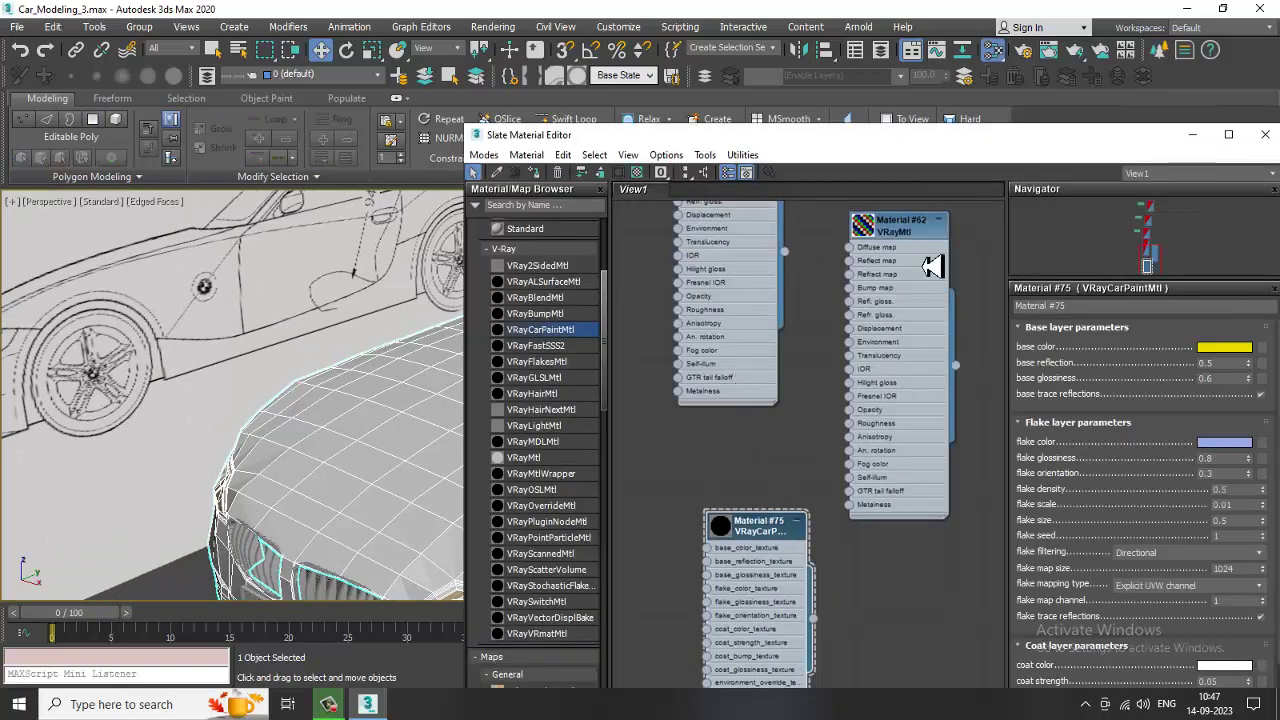
pyautogui.click(536, 174)
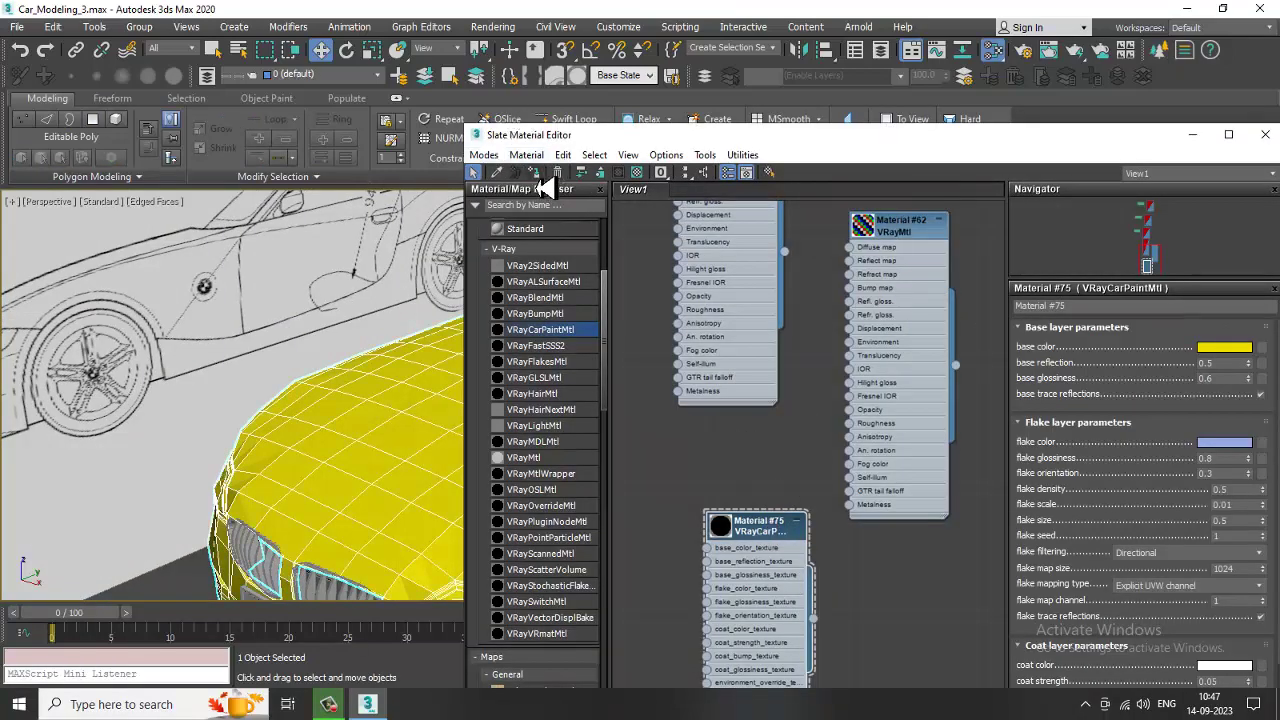
pyautogui.click(1194, 138)
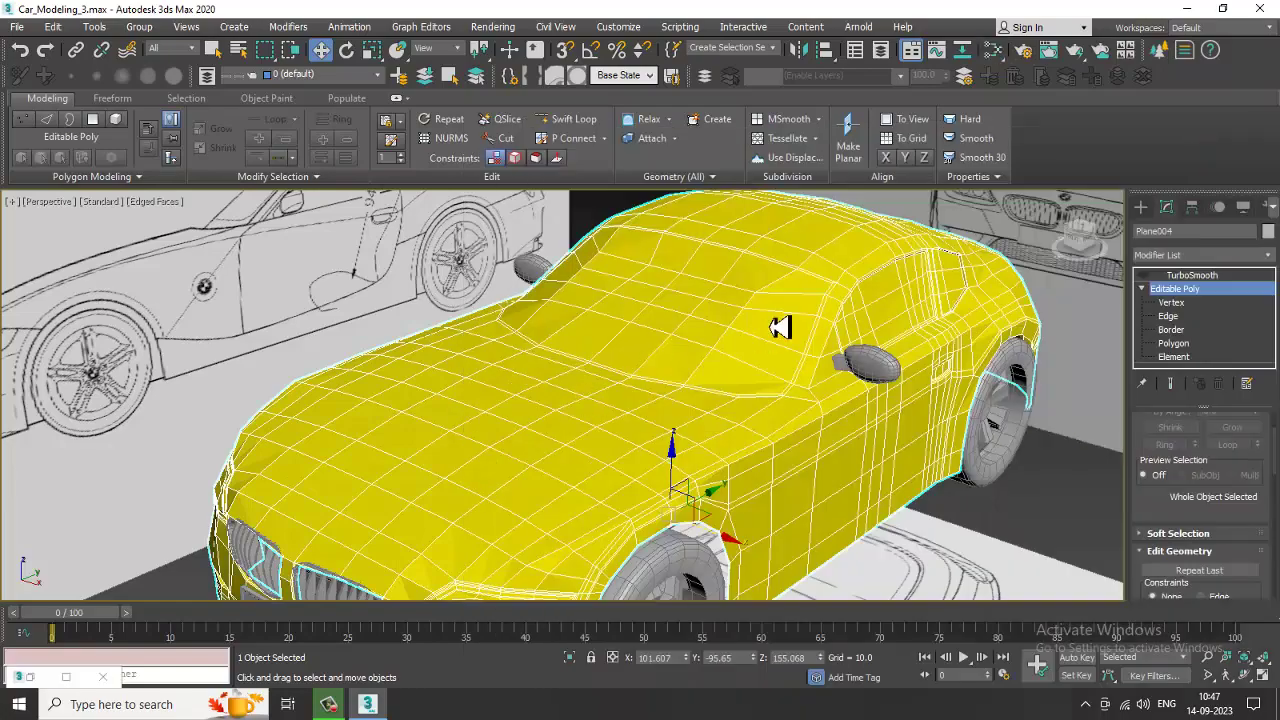
# Step: At polygon level, select the upper row and the rear columns of polygons in the car's left door window
pyautogui.keyDown('alt'); pyautogui.moveTo(985, 319); pyautogui.dragTo(748, 328, button='middle'); pyautogui.keyUp('alt')
pyautogui.scroll(3, 756, 326)
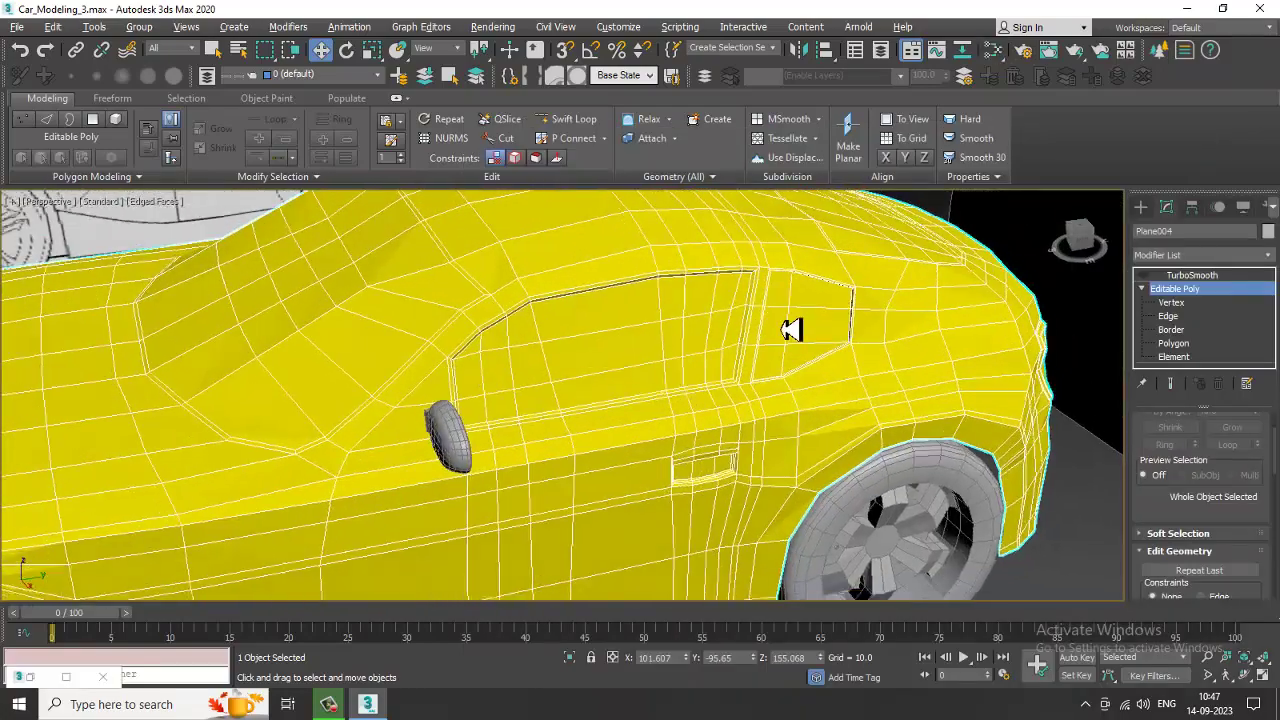
pyautogui.click(1173, 343)
pyautogui.scroll(2, 443, 327)
pyautogui.click(600, 350)
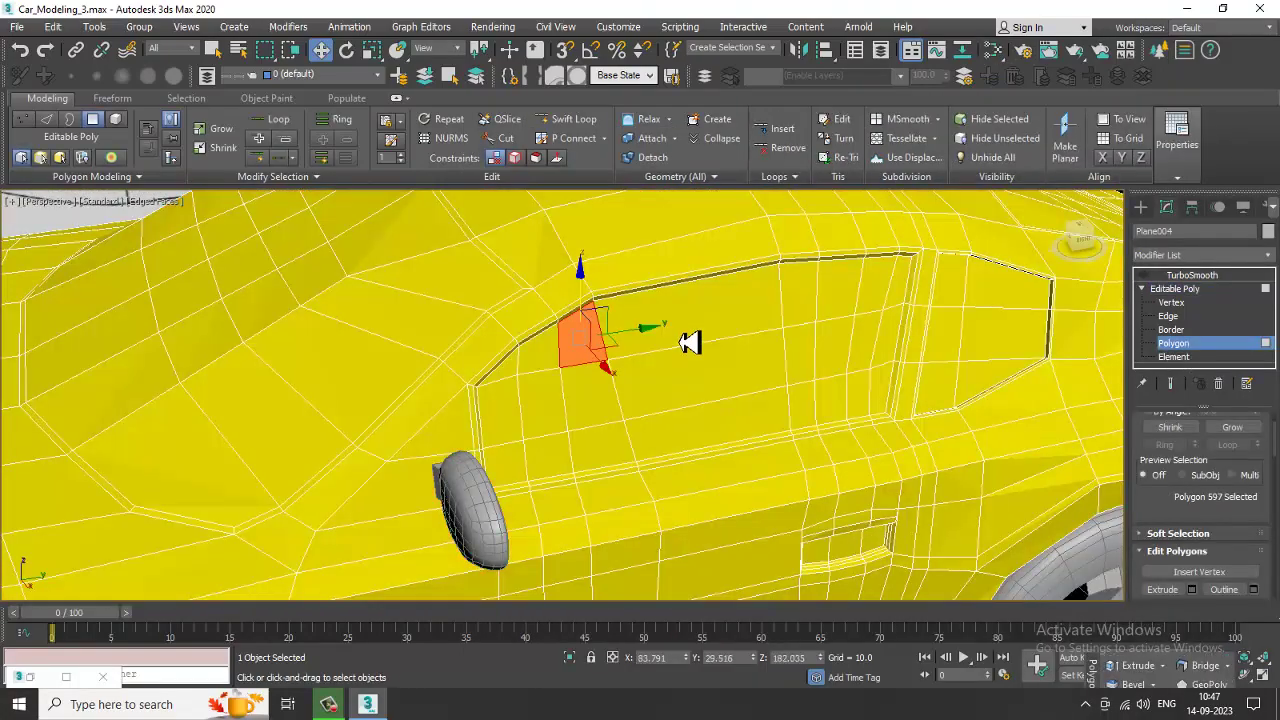
pyautogui.keyDown('ctrl'); pyautogui.click(700, 330); pyautogui.keyUp('ctrl')
pyautogui.keyDown('ctrl'); pyautogui.click(800, 315); pyautogui.keyUp('ctrl')
pyautogui.keyDown('ctrl'); pyautogui.click(840, 300); pyautogui.keyUp('ctrl')
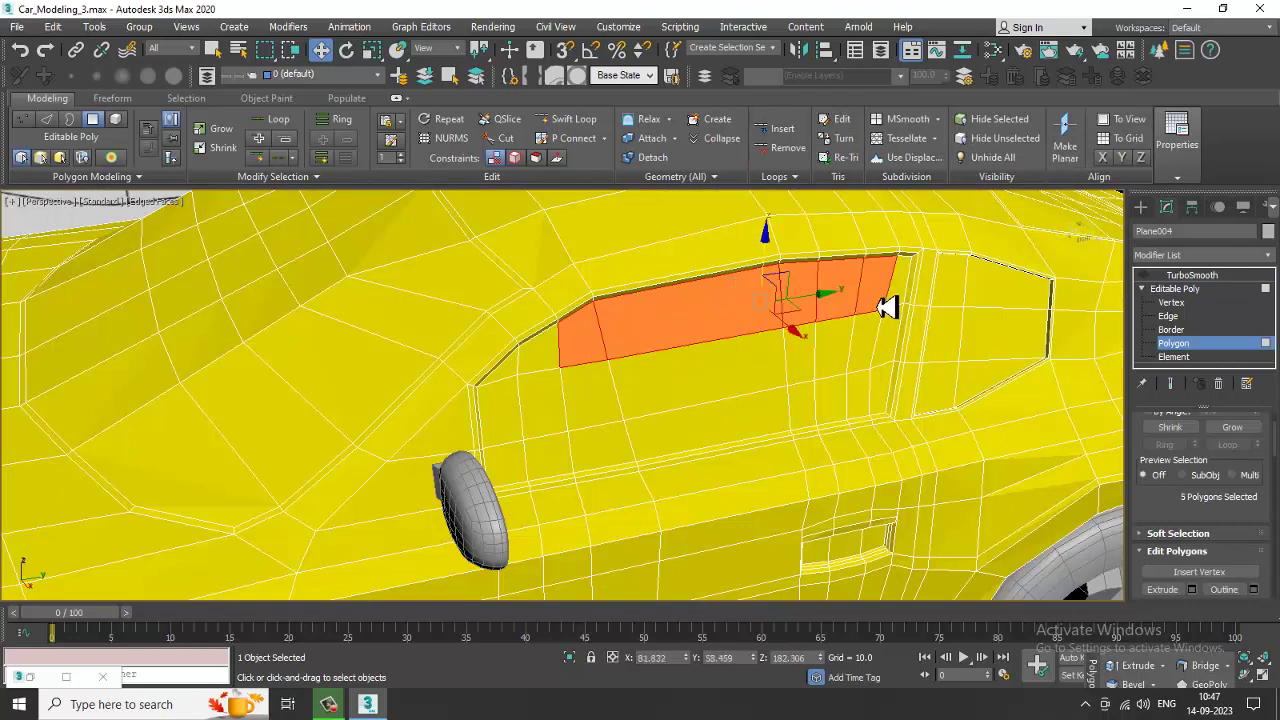
pyautogui.keyDown('ctrl'); pyautogui.click(890, 305); pyautogui.keyUp('ctrl')
pyautogui.keyDown('ctrl'); pyautogui.click(903, 318); pyautogui.keyUp('ctrl')
pyautogui.keyDown('ctrl'); pyautogui.click(890, 350); pyautogui.keyUp('ctrl')
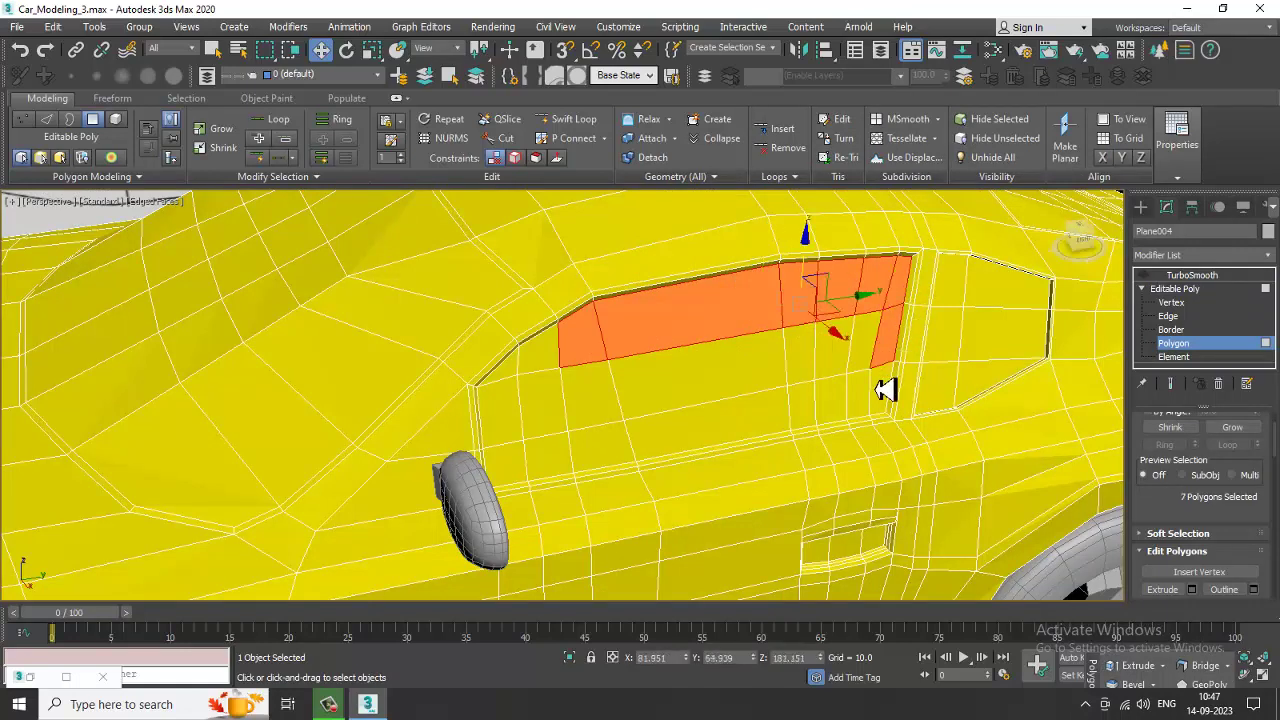
pyautogui.keyDown('ctrl'); pyautogui.click(884, 395); pyautogui.keyUp('ctrl')
pyautogui.keyDown('ctrl'); pyautogui.click(860, 395); pyautogui.keyUp('ctrl')
pyautogui.keyDown('ctrl'); pyautogui.click(860, 366); pyautogui.keyUp('ctrl')
pyautogui.keyDown('ctrl'); pyautogui.click(838, 368); pyautogui.keyUp('ctrl')
pyautogui.keyDown('ctrl'); pyautogui.click(837, 400); pyautogui.keyUp('ctrl')
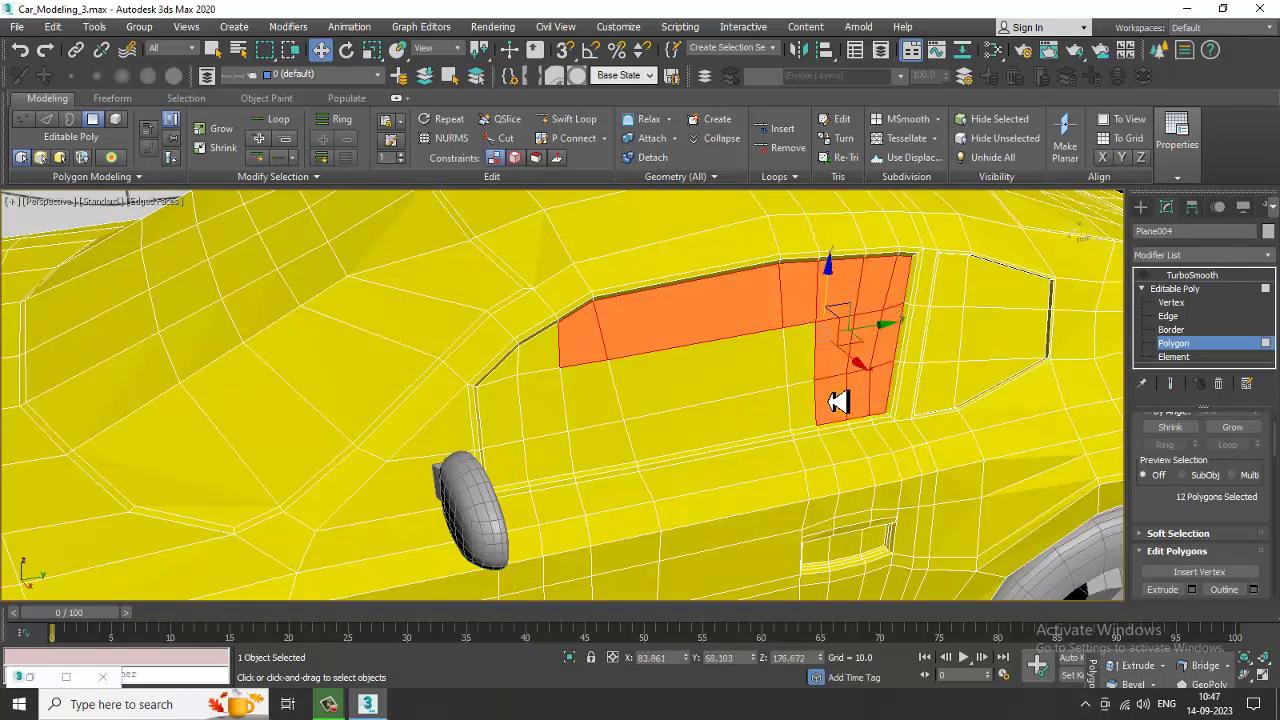
# Step: Add the remaining middle, lower and front polygons of the left door window to the selection
pyautogui.keyDown('ctrl'); pyautogui.click(808, 371); pyautogui.keyUp('ctrl')
pyautogui.keyDown('ctrl'); pyautogui.click(810, 407); pyautogui.keyUp('ctrl')
pyautogui.keyDown('ctrl'); pyautogui.click(700, 385); pyautogui.keyUp('ctrl')
pyautogui.keyDown('ctrl'); pyautogui.click(628, 462); pyautogui.keyUp('ctrl')
pyautogui.keyDown('ctrl'); pyautogui.click(566, 414); pyautogui.keyUp('ctrl')
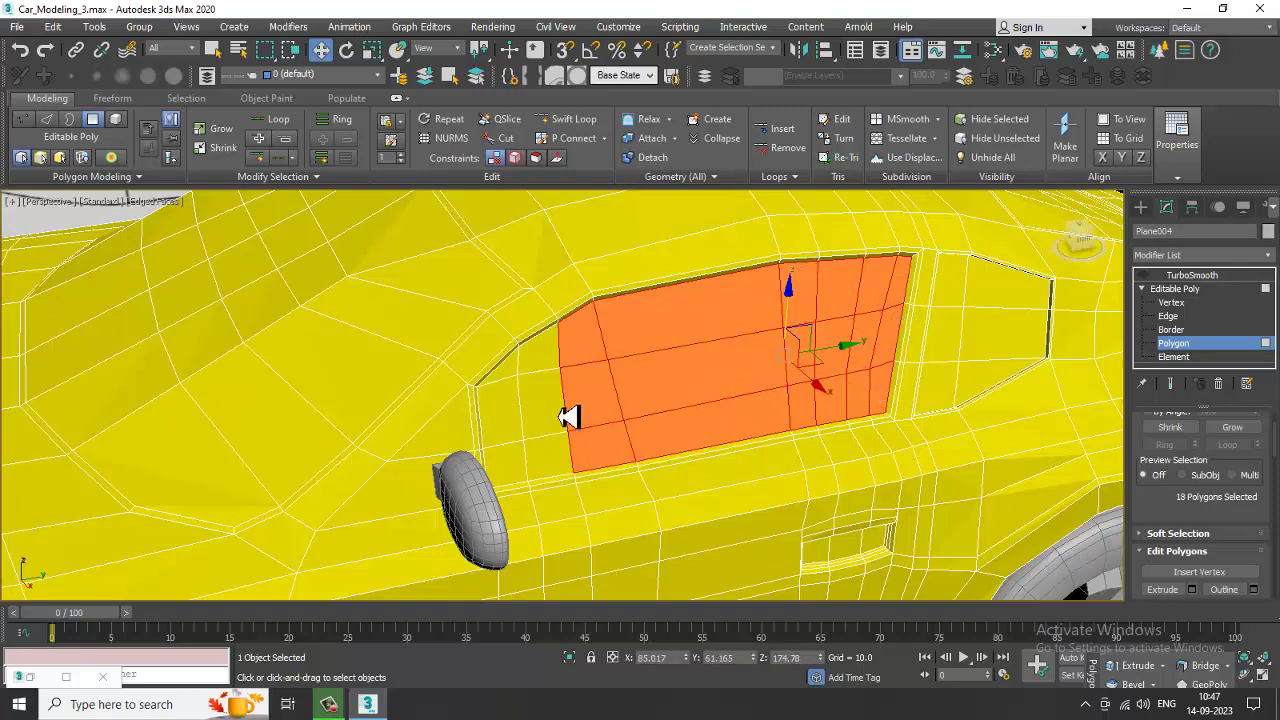
pyautogui.keyDown('ctrl'); pyautogui.click(557, 363); pyautogui.keyUp('ctrl')
pyautogui.keyDown('ctrl'); pyautogui.click(540, 378); pyautogui.keyUp('ctrl')
pyautogui.keyDown('ctrl'); pyautogui.click(512, 370); pyautogui.keyUp('ctrl')
pyautogui.keyDown('ctrl'); pyautogui.click(530, 355); pyautogui.keyUp('ctrl')
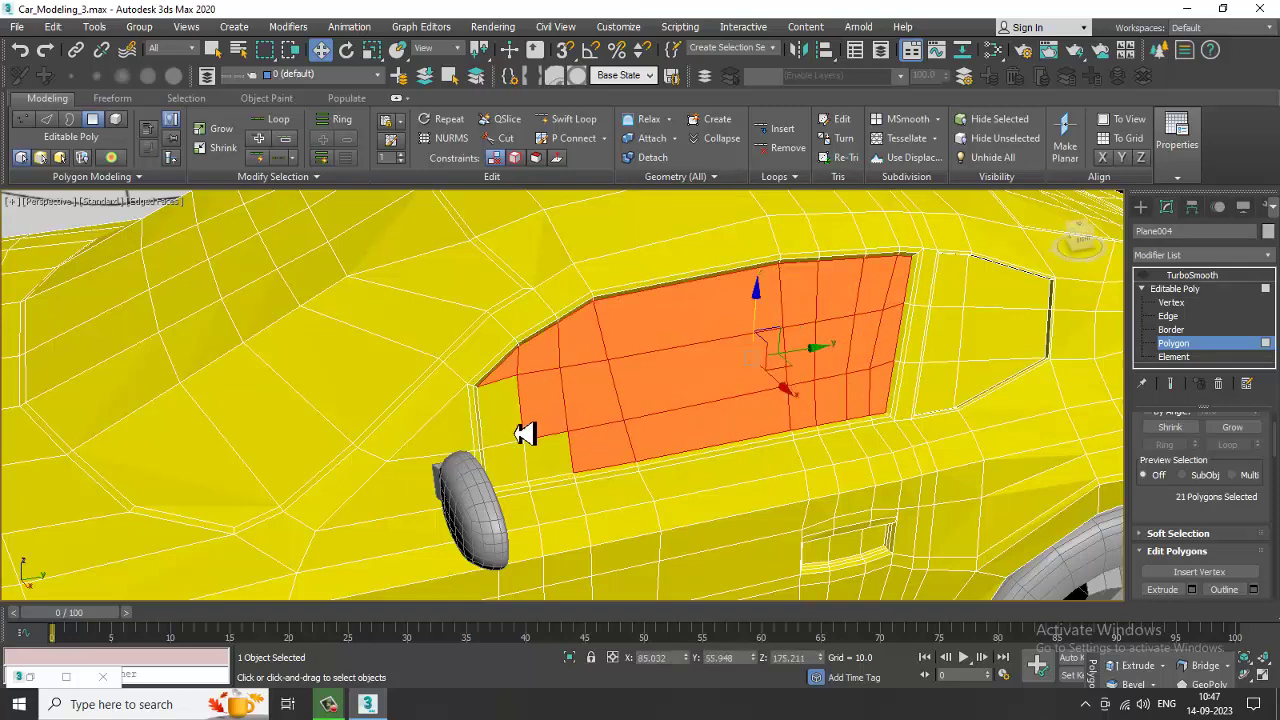
pyautogui.keyDown('ctrl'); pyautogui.click(505, 420); pyautogui.keyUp('ctrl')
pyautogui.keyDown('ctrl'); pyautogui.click(510, 465); pyautogui.keyUp('ctrl')
pyautogui.keyDown('ctrl'); pyautogui.click(560, 466); pyautogui.keyUp('ctrl')
# Step: Add all polygons of the left rear quarter window to the selection
pyautogui.scroll(5, 940, 390)
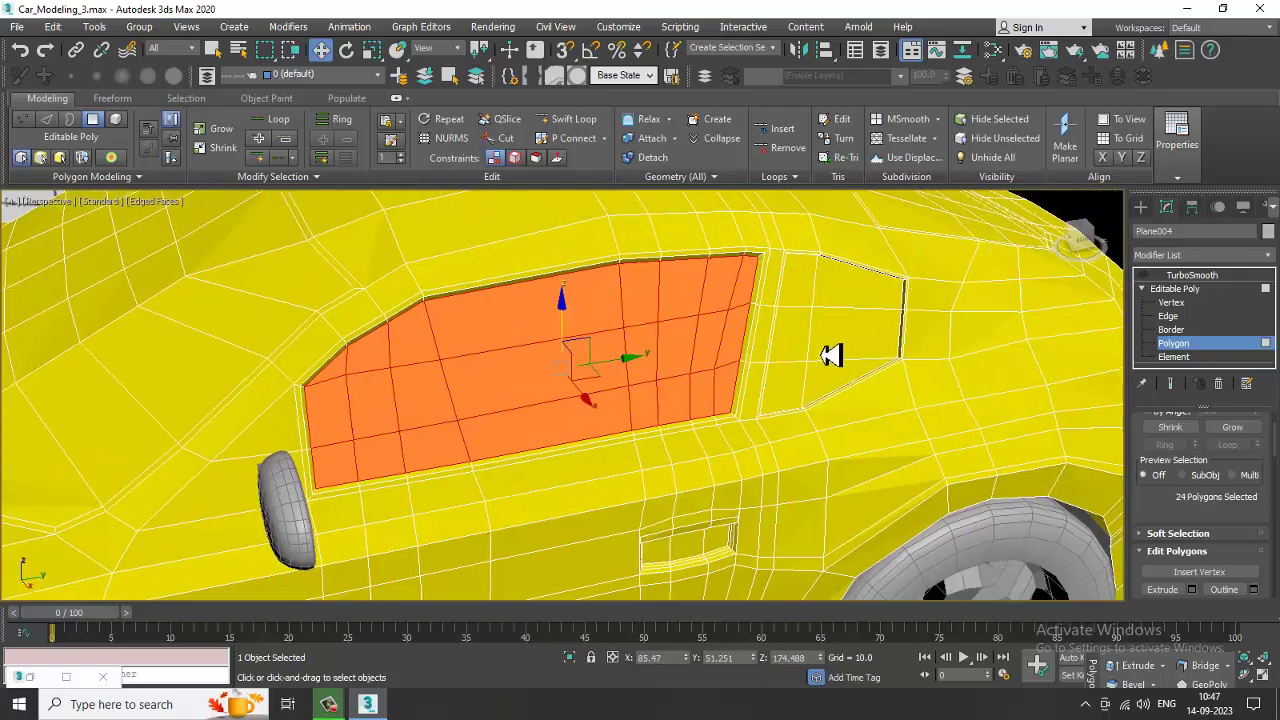
pyautogui.keyDown('ctrl'); pyautogui.click(820, 272); pyautogui.keyUp('ctrl')
pyautogui.keyDown('ctrl'); pyautogui.click(882, 329); pyautogui.keyUp('ctrl')
pyautogui.keyDown('ctrl'); pyautogui.click(784, 347); pyautogui.keyUp('ctrl')
pyautogui.keyDown('ctrl'); pyautogui.click(780, 411); pyautogui.keyUp('ctrl')
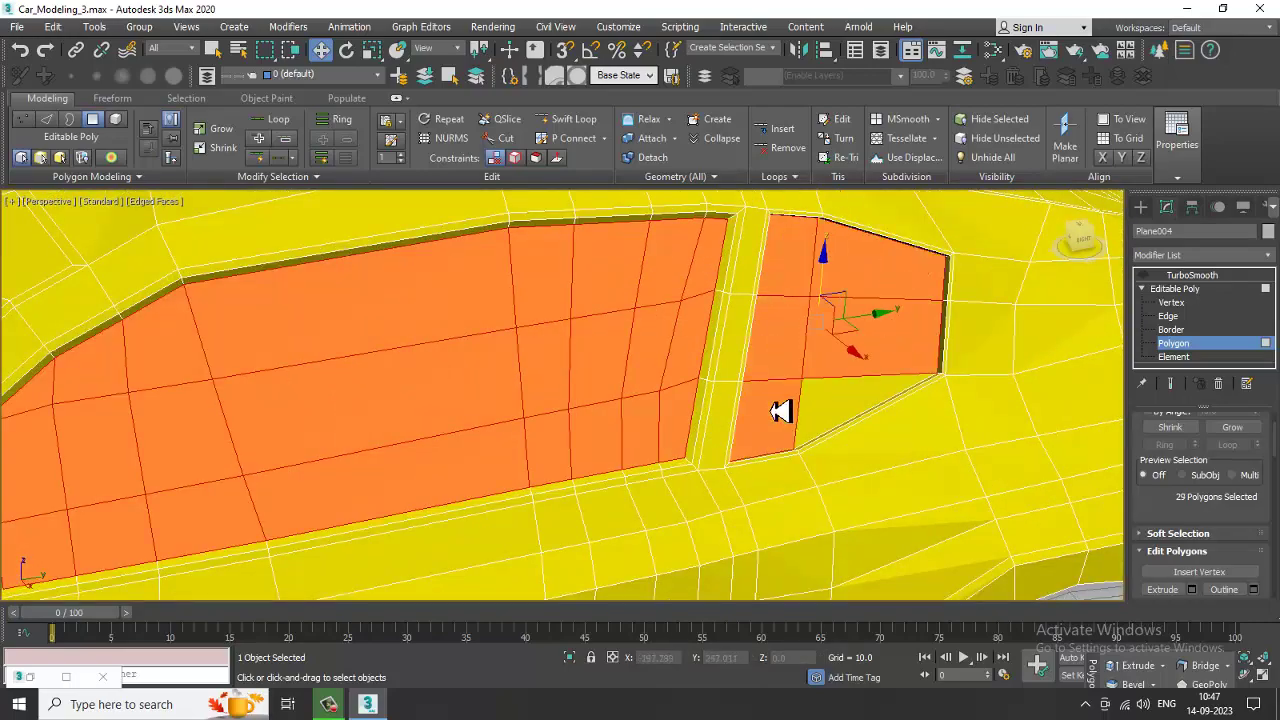
pyautogui.keyDown('ctrl'); pyautogui.click(823, 407); pyautogui.keyUp('ctrl')
# Step: Add all polygons of the door window and rear quarter window on the car's right side to the selection
pyautogui.keyDown('alt'); pyautogui.moveTo(817, 377); pyautogui.dragTo(757, 379, button='middle'); pyautogui.keyUp('alt')
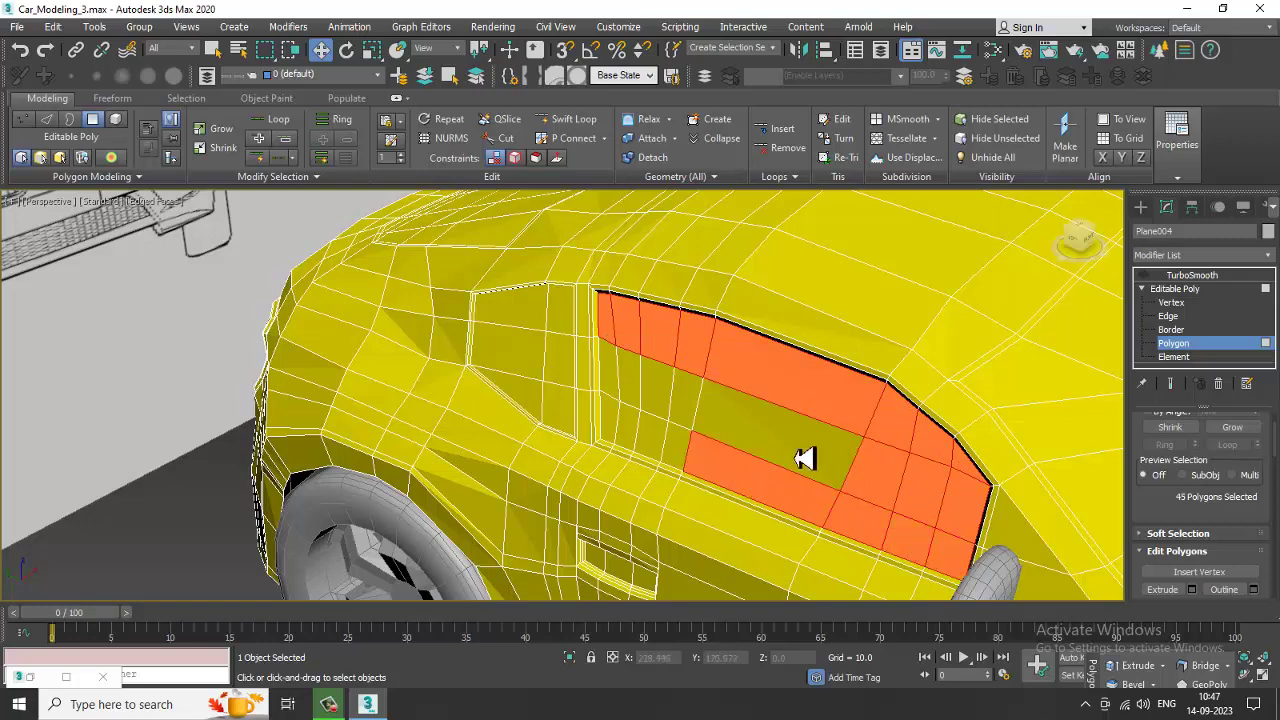
pyautogui.keyDown('ctrl'); pyautogui.click(702, 420); pyautogui.keyUp('ctrl')
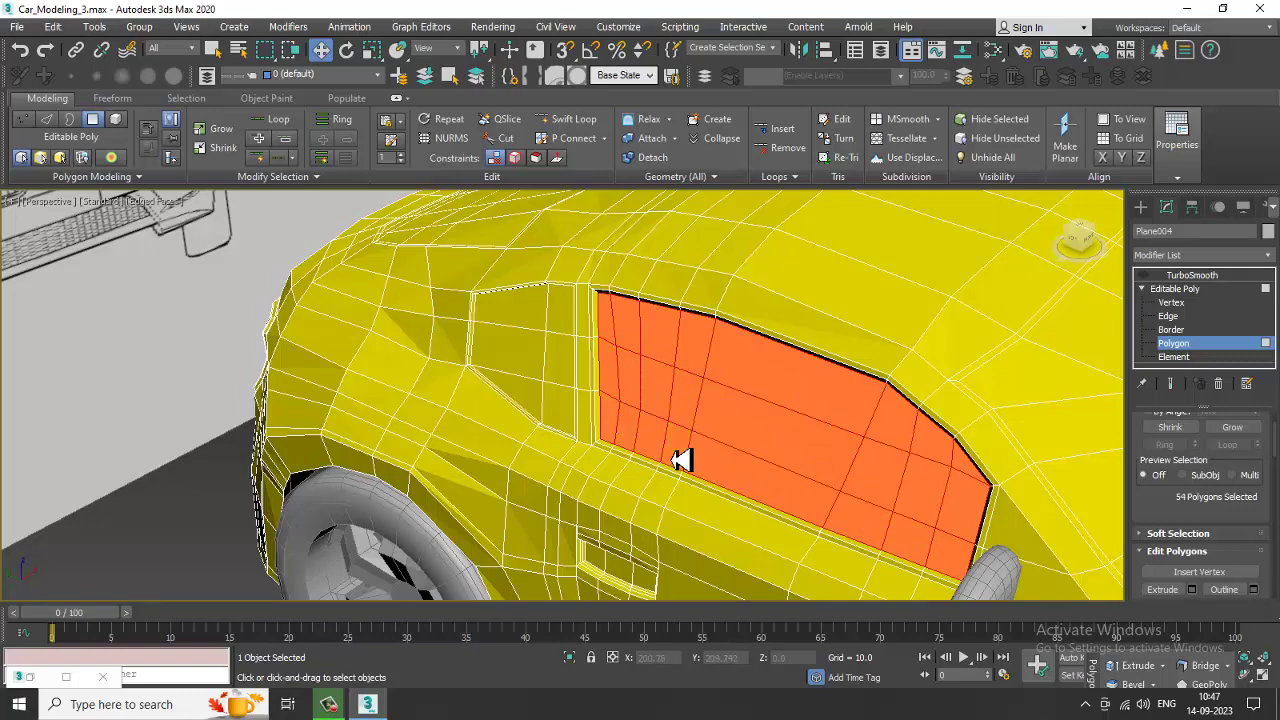
pyautogui.keyDown('alt'); pyautogui.moveTo(614, 409); pyautogui.dragTo(591, 386, button='middle'); pyautogui.keyUp('alt')
pyautogui.scroll(2, 591, 384)
pyautogui.keyDown('ctrl'); pyautogui.click(650, 357); pyautogui.keyUp('ctrl')
pyautogui.keyDown('ctrl'); pyautogui.click(565, 344); pyautogui.keyUp('ctrl')
pyautogui.keyDown('ctrl'); pyautogui.click(550, 390); pyautogui.keyUp('ctrl')
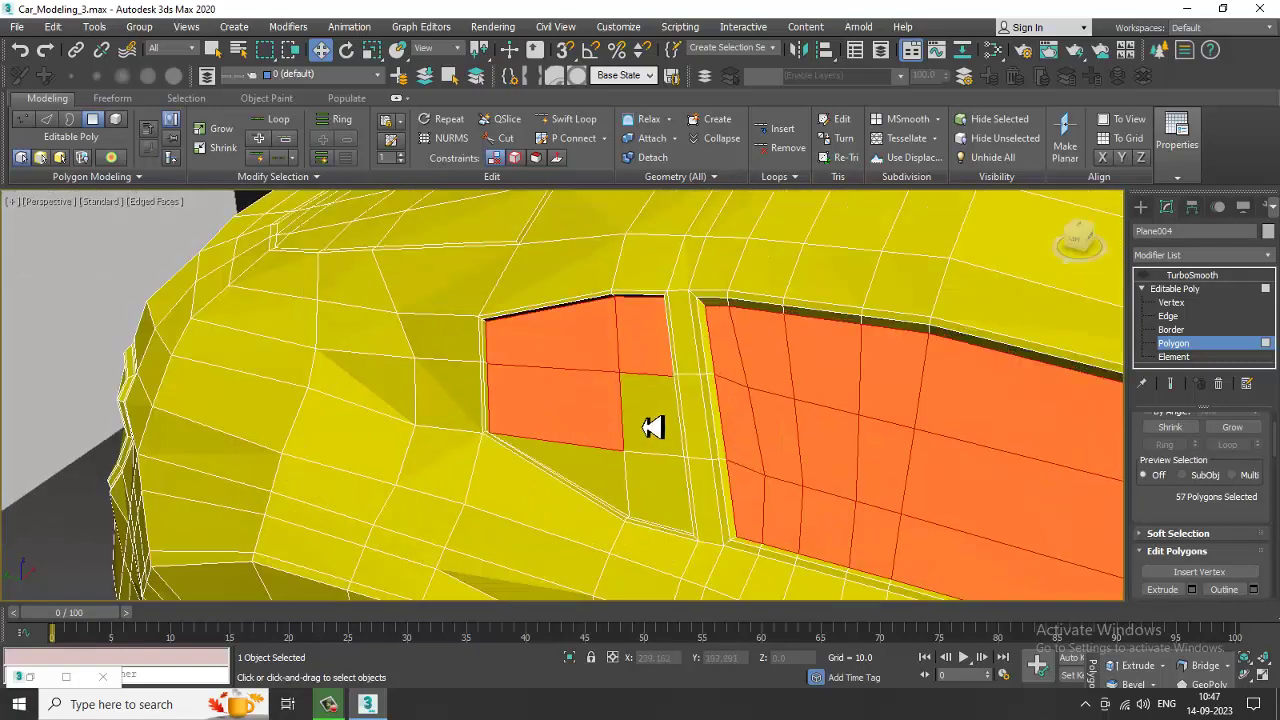
pyautogui.keyDown('ctrl'); pyautogui.click(651, 430); pyautogui.keyUp('ctrl')
pyautogui.keyDown('ctrl'); pyautogui.click(640, 490); pyautogui.keyUp('ctrl')
pyautogui.keyDown('ctrl'); pyautogui.click(610, 484); pyautogui.keyUp('ctrl')
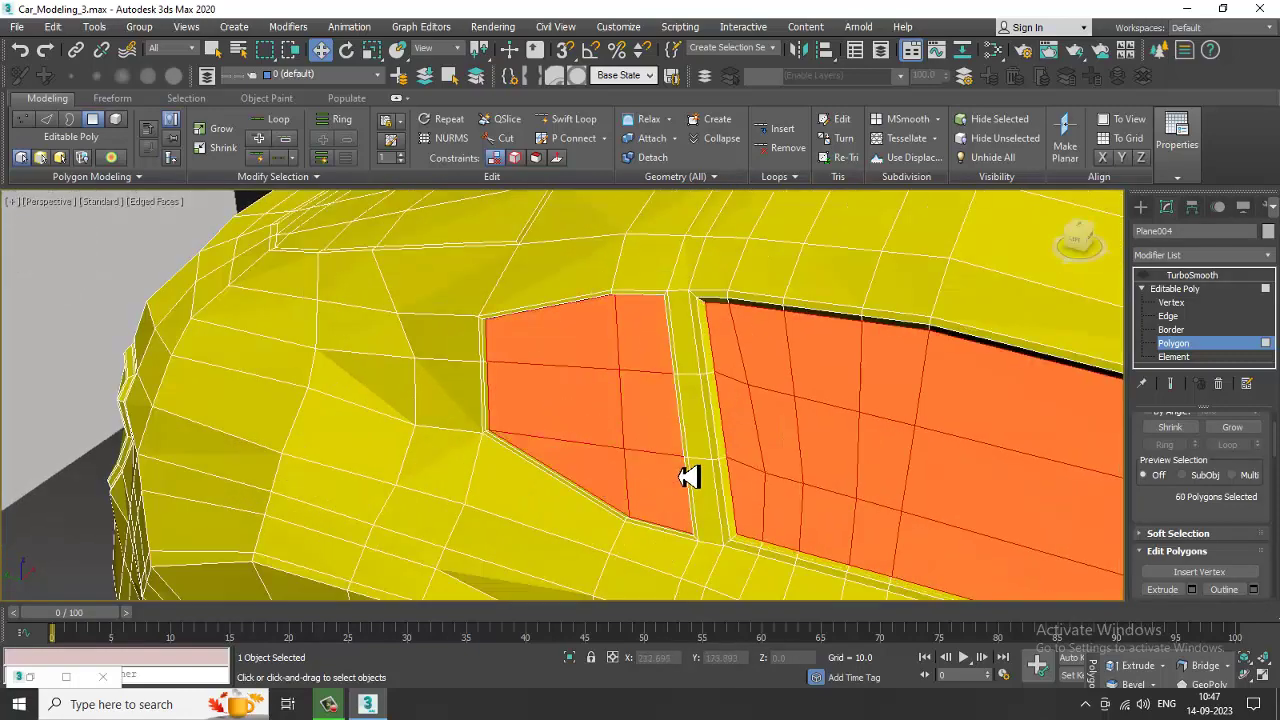
# Step: Add the upper two rows of the rear window and two polygons at its lower corner to the selection
pyautogui.scroll(-4, 871, 491)
pyautogui.keyDown('alt'); pyautogui.moveTo(871, 491); pyautogui.dragTo(651, 349, button='middle'); pyautogui.keyUp('alt')
pyautogui.scroll(3, 735, 311)
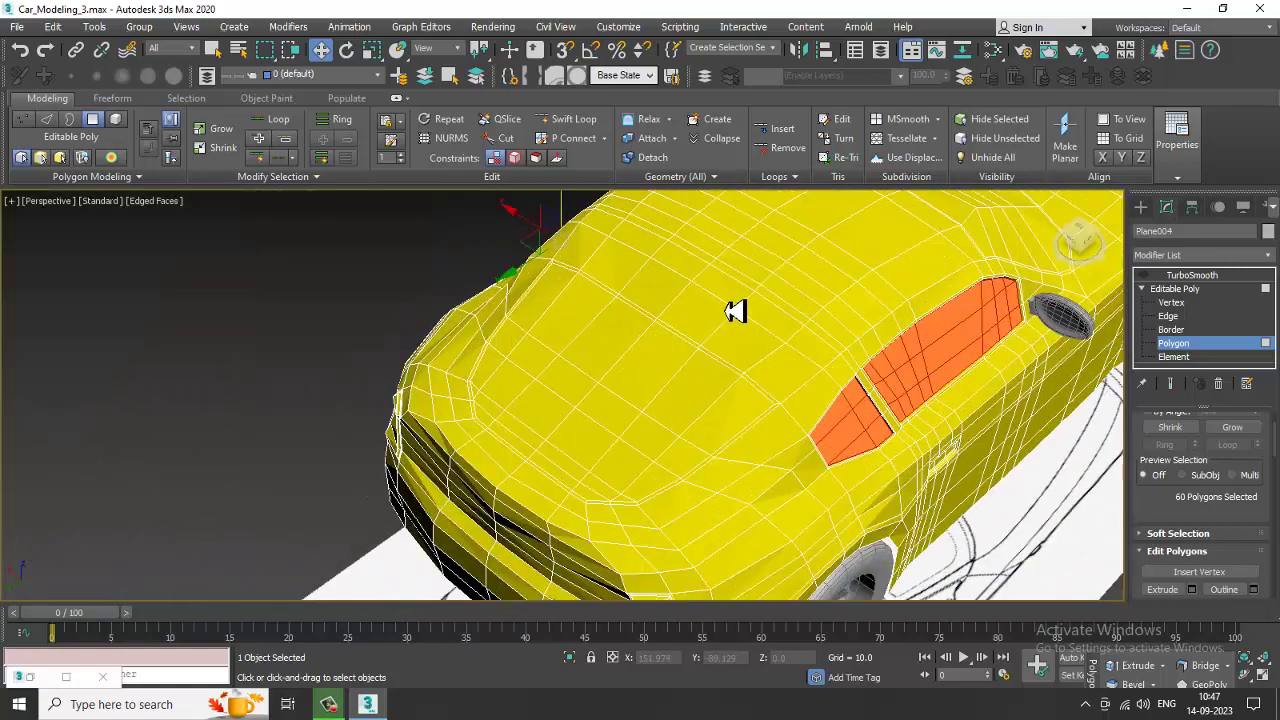
pyautogui.keyDown('alt'); pyautogui.moveTo(735, 311); pyautogui.dragTo(706, 341, button='middle'); pyautogui.keyUp('alt')
pyautogui.keyDown('ctrl'); pyautogui.click(630, 433); pyautogui.keyUp('ctrl')
pyautogui.keyDown('ctrl'); pyautogui.click(668, 432); pyautogui.keyUp('ctrl')
pyautogui.keyDown('ctrl'); pyautogui.click(735, 433); pyautogui.keyUp('ctrl')
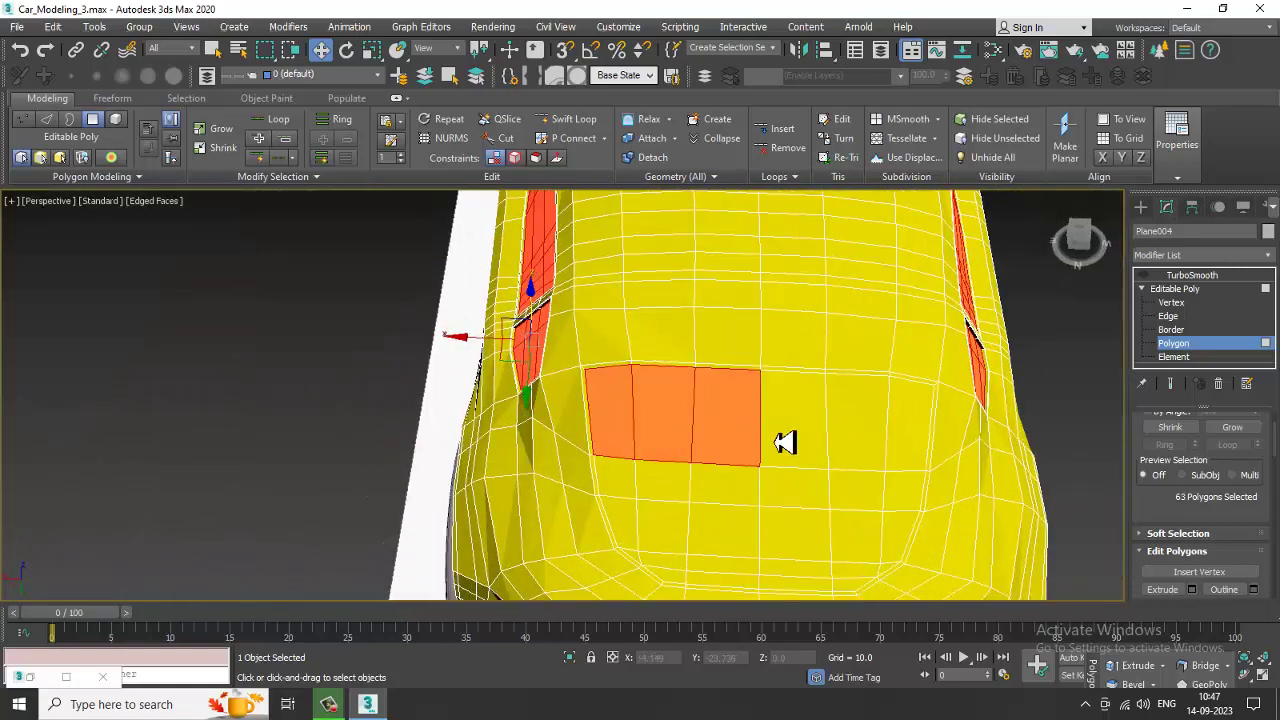
pyautogui.keyDown('ctrl'); pyautogui.click(795, 440); pyautogui.keyUp('ctrl')
pyautogui.keyDown('ctrl'); pyautogui.click(866, 455); pyautogui.keyUp('ctrl')
pyautogui.keyDown('ctrl'); pyautogui.click(905, 468); pyautogui.keyUp('ctrl')
pyautogui.keyDown('ctrl'); pyautogui.click(906, 488); pyautogui.keyUp('ctrl')
pyautogui.keyDown('ctrl'); pyautogui.click(898, 530); pyautogui.keyUp('ctrl')
pyautogui.keyDown('ctrl'); pyautogui.click(856, 536); pyautogui.keyUp('ctrl')
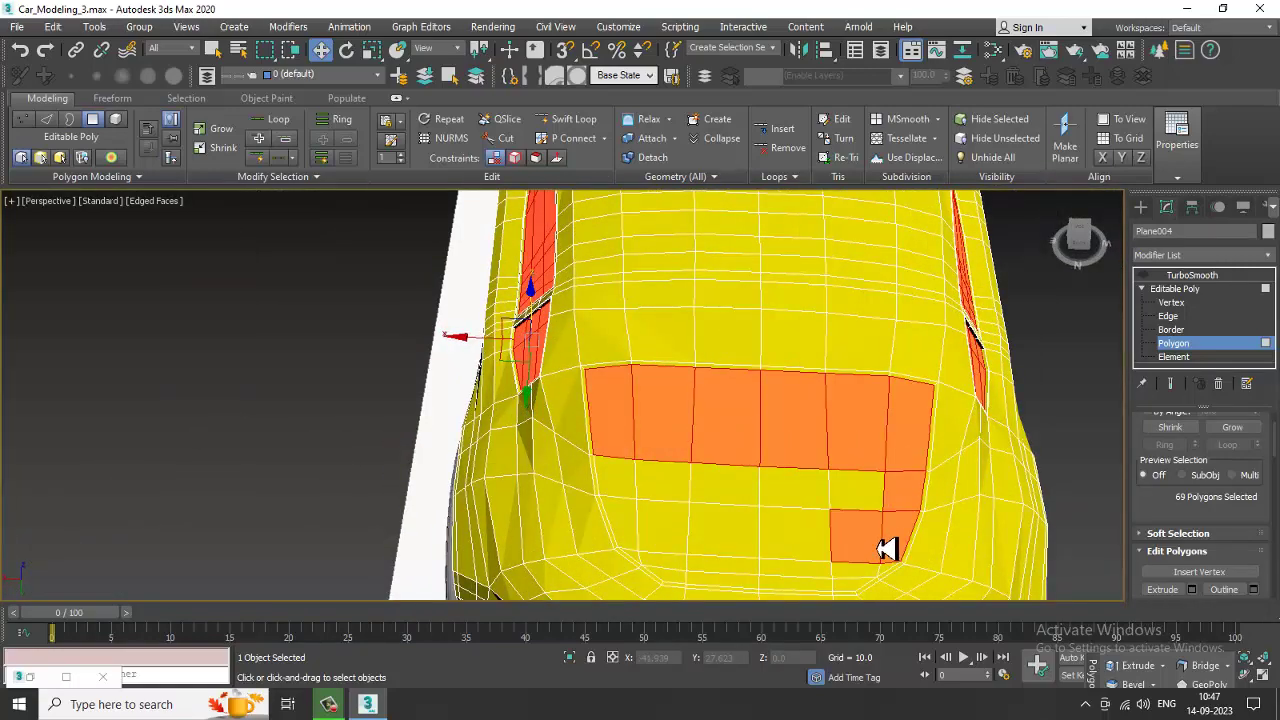
pyautogui.keyDown('ctrl'); pyautogui.click(855, 490); pyautogui.keyUp('ctrl')
pyautogui.keyDown('ctrl'); pyautogui.click(785, 490); pyautogui.keyUp('ctrl')
pyautogui.keyDown('ctrl'); pyautogui.click(725, 486); pyautogui.keyUp('ctrl')
pyautogui.keyDown('ctrl'); pyautogui.click(665, 485); pyautogui.keyUp('ctrl')
pyautogui.keyDown('ctrl'); pyautogui.click(622, 482); pyautogui.keyUp('ctrl')
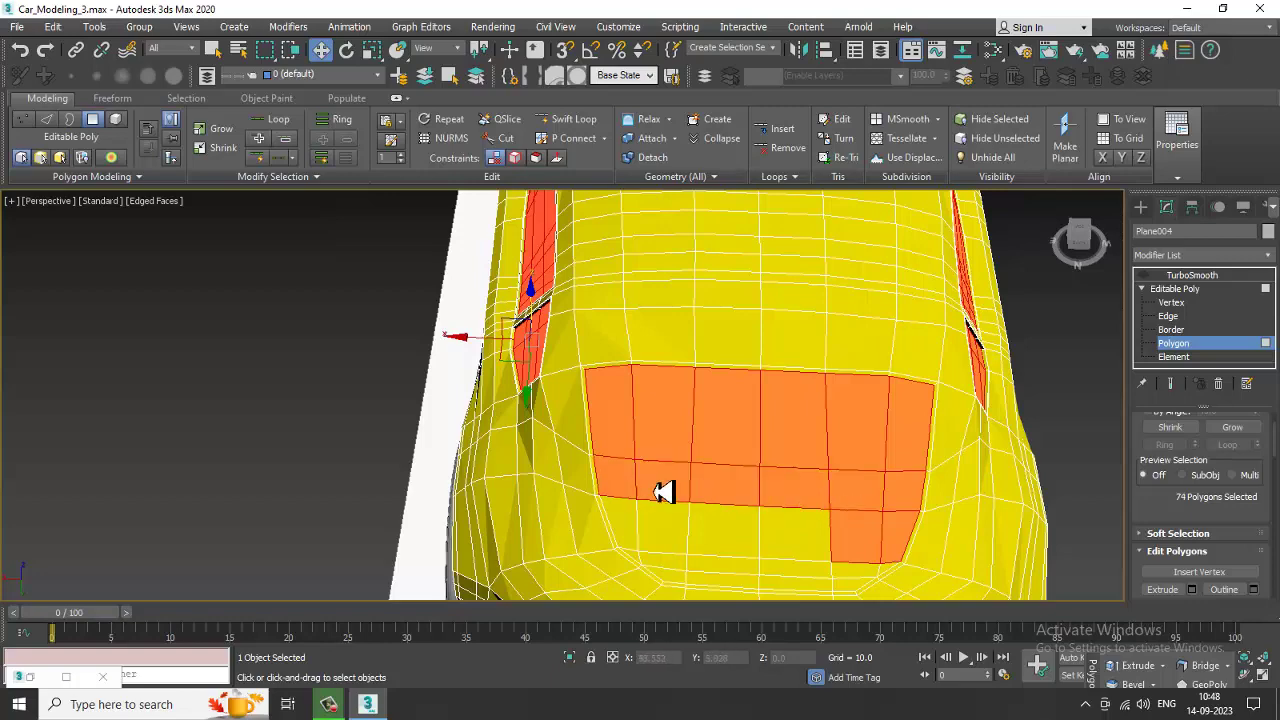
# Step: Add the remaining lower polygons of the rear window down to its curved bottom edge to the selection
pyautogui.scroll(5, 605, 383)
pyautogui.keyDown('ctrl'); pyautogui.click(624, 469); pyautogui.keyUp('ctrl')
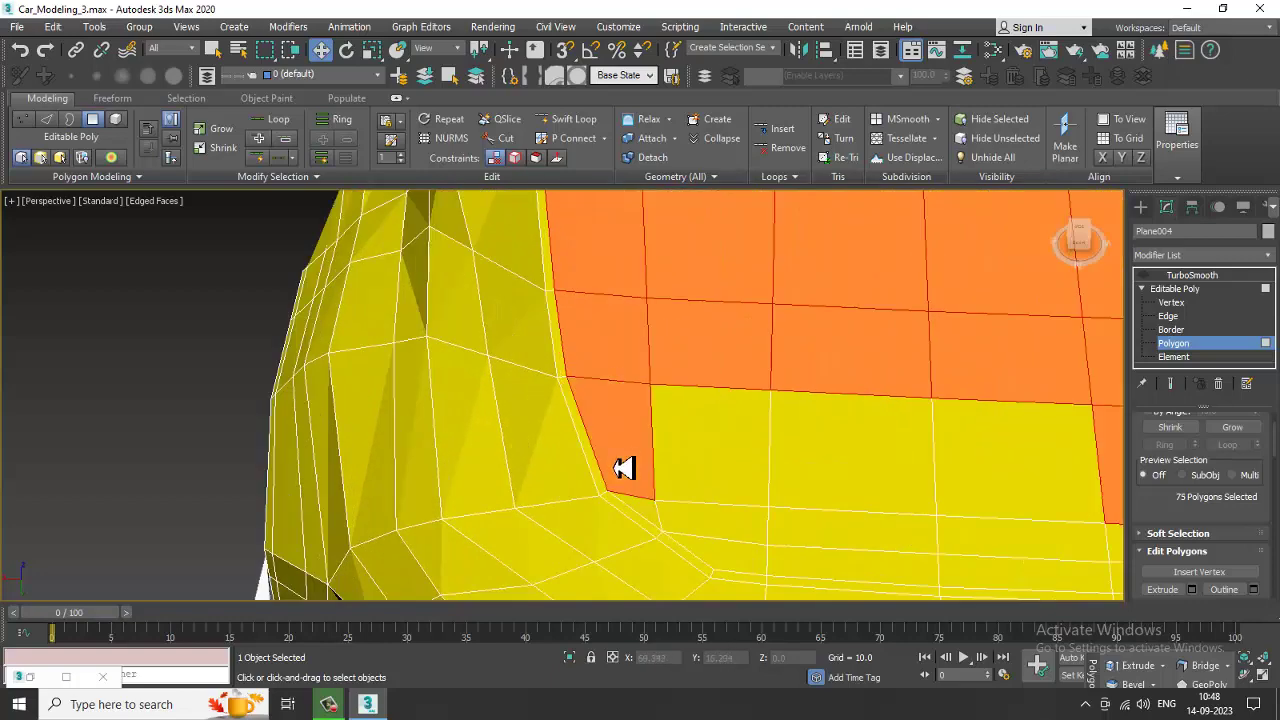
pyautogui.keyDown('ctrl'); pyautogui.click(720, 477); pyautogui.keyUp('ctrl')
pyautogui.keyDown('ctrl'); pyautogui.click(790, 495); pyautogui.keyUp('ctrl')
pyautogui.keyDown('ctrl'); pyautogui.click(745, 520); pyautogui.keyUp('ctrl')
pyautogui.keyDown('ctrl'); pyautogui.click(752, 557); pyautogui.keyUp('ctrl')
pyautogui.keyDown('ctrl'); pyautogui.click(840, 560); pyautogui.keyUp('ctrl')
pyautogui.keyDown('ctrl'); pyautogui.click(841, 540); pyautogui.keyUp('ctrl')
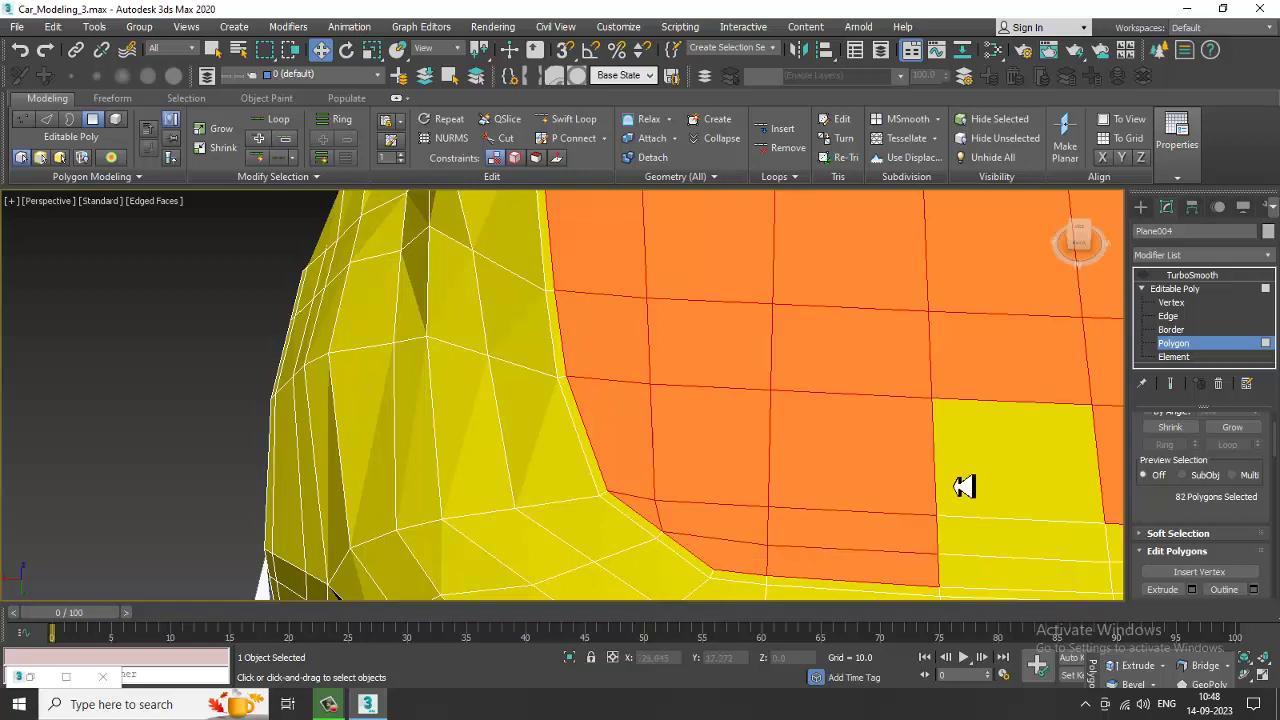
pyautogui.keyDown('ctrl'); pyautogui.click(964, 487); pyautogui.keyUp('ctrl')
pyautogui.keyDown('ctrl'); pyautogui.click(1005, 544); pyautogui.keyUp('ctrl')
pyautogui.keyDown('ctrl'); pyautogui.click(994, 582); pyautogui.keyUp('ctrl')
pyautogui.moveTo(833, 437); pyautogui.dragTo(663, 367, button='middle')
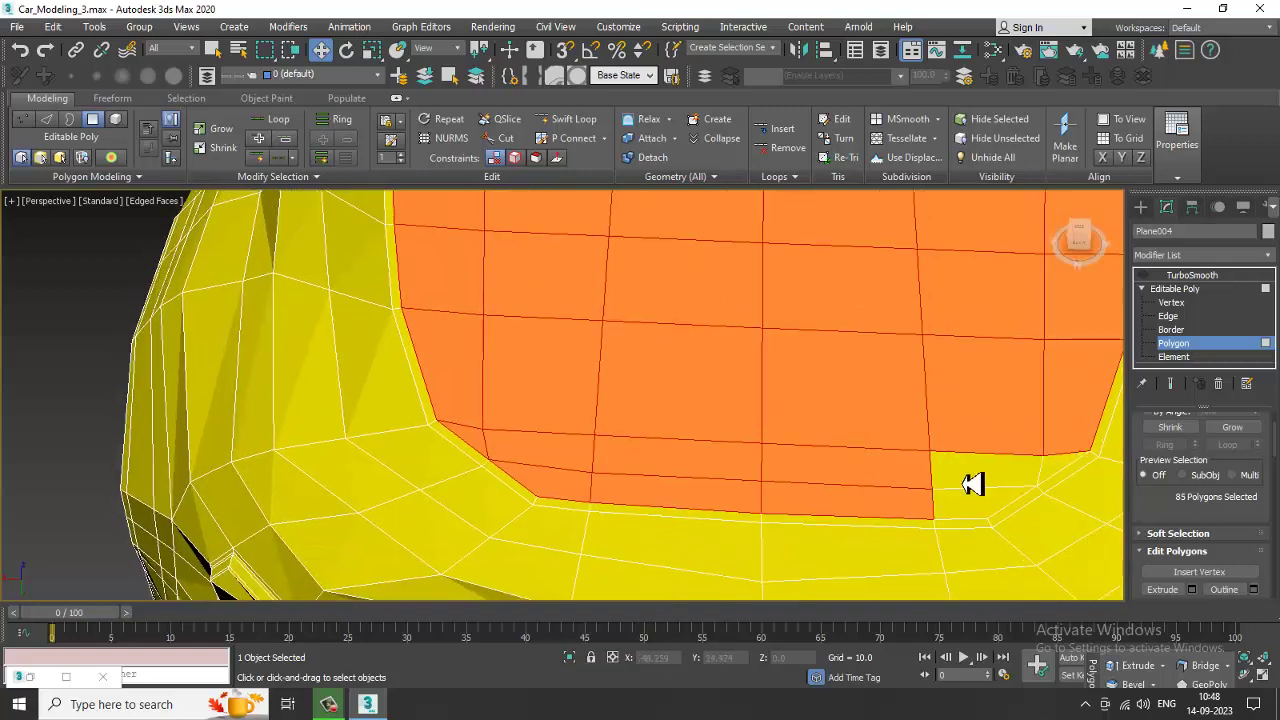
pyautogui.keyDown('ctrl'); pyautogui.click(972, 484); pyautogui.keyUp('ctrl')
pyautogui.keyDown('ctrl'); pyautogui.click(971, 504); pyautogui.keyUp('ctrl')
pyautogui.scroll(-3, 925, 405)
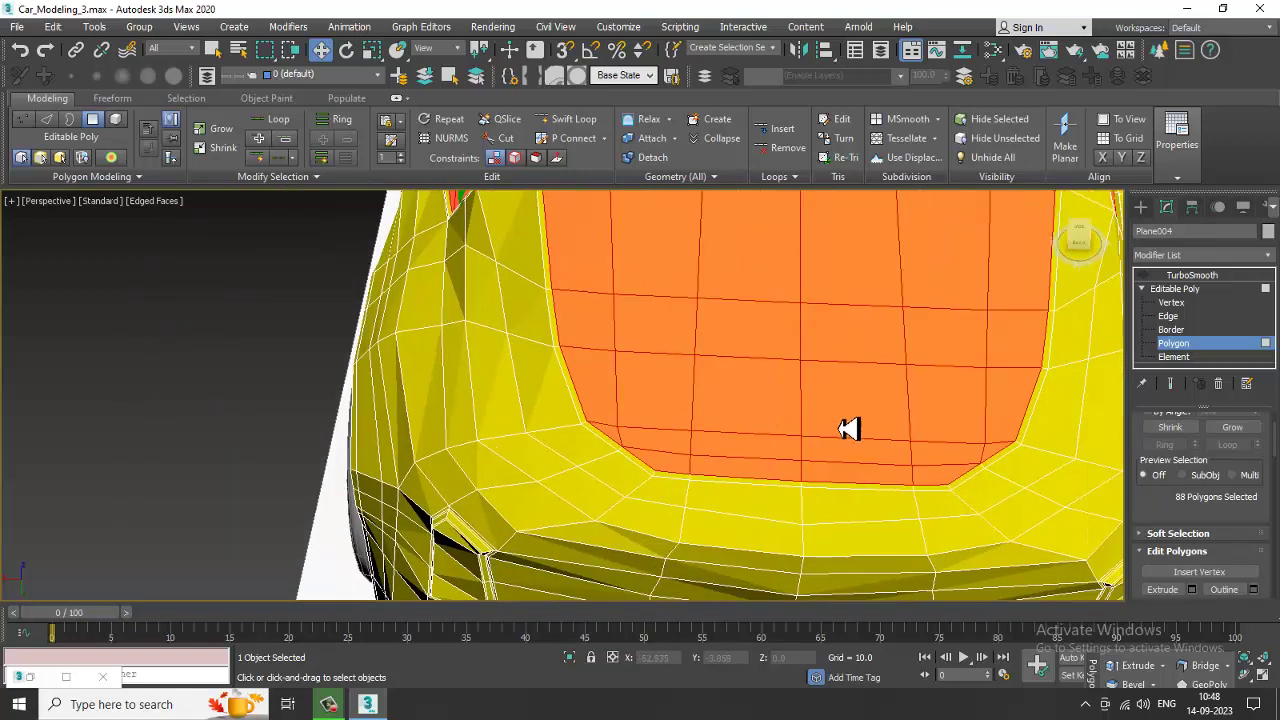
# Step: Add the outer ring of windshield polygons to the selection
pyautogui.keyDown('alt'); pyautogui.moveTo(848, 428); pyautogui.dragTo(690, 312, button='middle'); pyautogui.keyUp('alt')
pyautogui.scroll(-4, 869, 397)
pyautogui.keyDown('ctrl'); pyautogui.click(645, 281); pyautogui.keyUp('ctrl')
pyautogui.keyDown('ctrl'); pyautogui.click(700, 288); pyautogui.keyUp('ctrl')
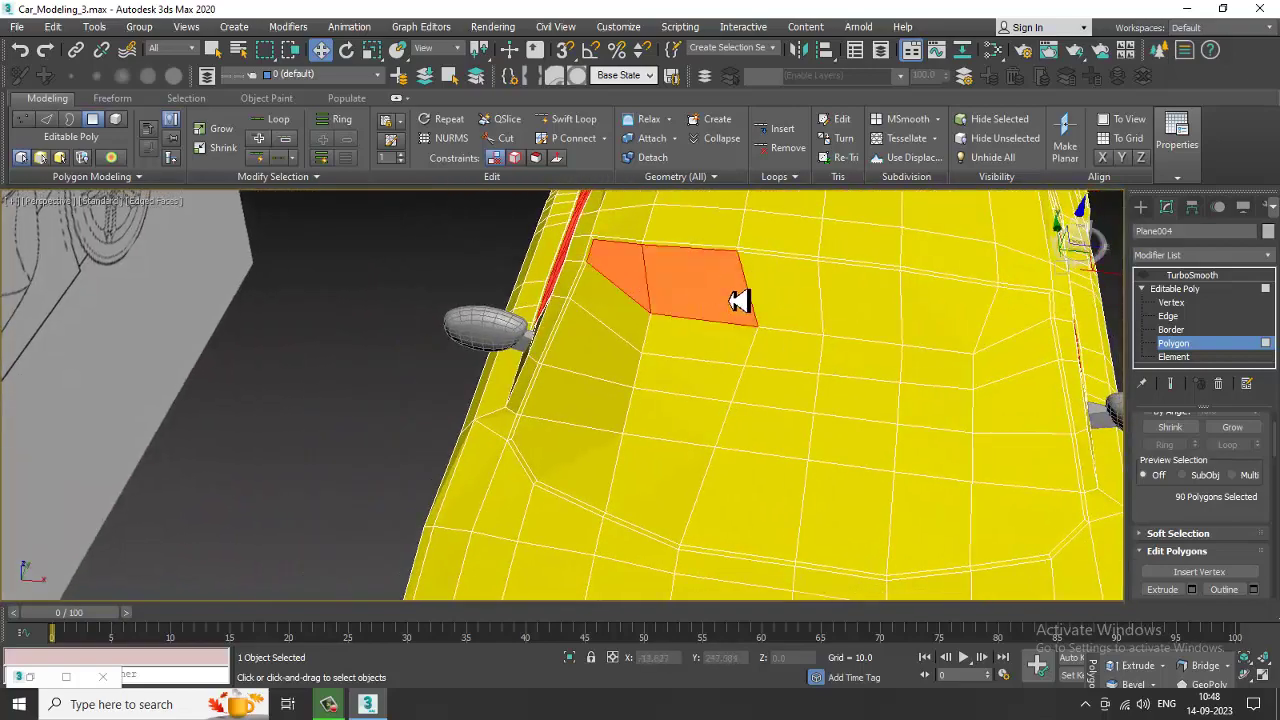
pyautogui.keyDown('ctrl'); pyautogui.click(785, 297); pyautogui.keyUp('ctrl')
pyautogui.keyDown('ctrl'); pyautogui.click(860, 306); pyautogui.keyUp('ctrl')
pyautogui.keyDown('ctrl'); pyautogui.click(940, 316); pyautogui.keyUp('ctrl')
pyautogui.keyDown('ctrl'); pyautogui.click(1008, 322); pyautogui.keyUp('ctrl')
pyautogui.keyDown('ctrl'); pyautogui.click(1020, 363); pyautogui.keyUp('ctrl')
pyautogui.keyDown('ctrl'); pyautogui.click(1022, 408); pyautogui.keyUp('ctrl')
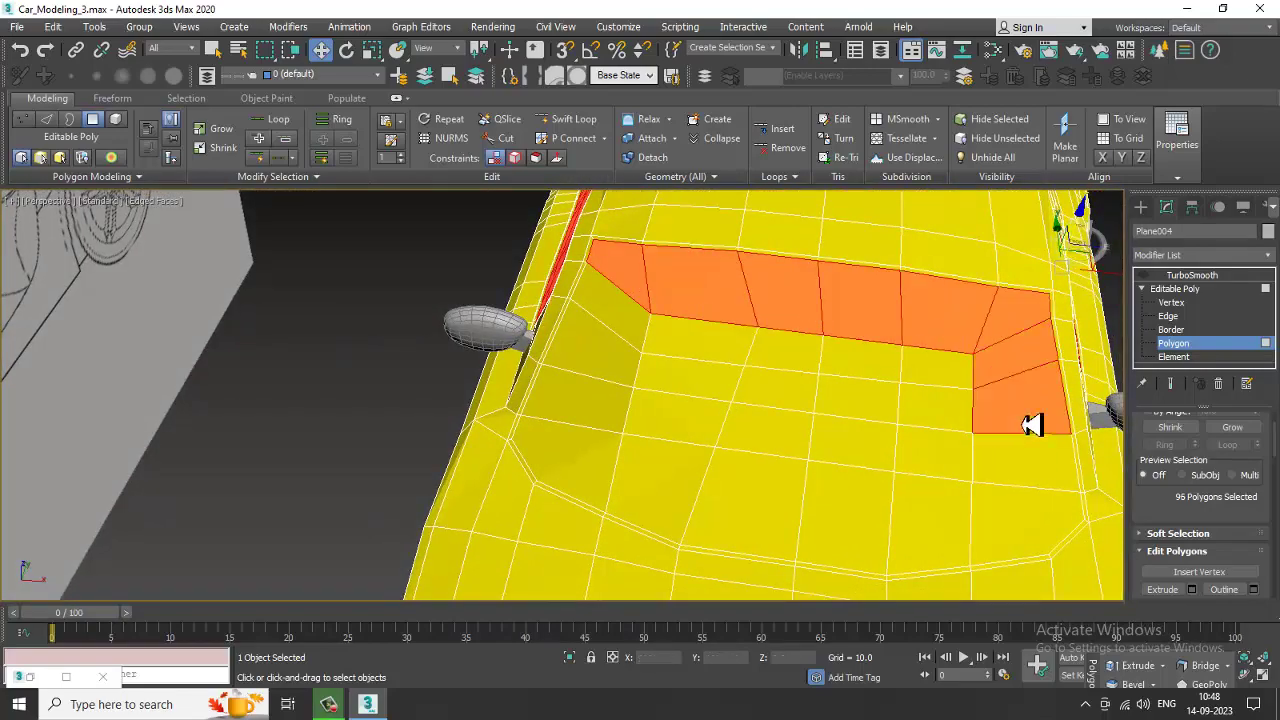
pyautogui.keyDown('ctrl'); pyautogui.click(1024, 460); pyautogui.keyUp('ctrl')
pyautogui.keyDown('ctrl'); pyautogui.click(1022, 520); pyautogui.keyUp('ctrl')
pyautogui.keyDown('ctrl'); pyautogui.click(930, 522); pyautogui.keyUp('ctrl')
pyautogui.keyDown('ctrl'); pyautogui.click(860, 535); pyautogui.keyUp('ctrl')
pyautogui.keyDown('ctrl'); pyautogui.click(742, 510); pyautogui.keyUp('ctrl')
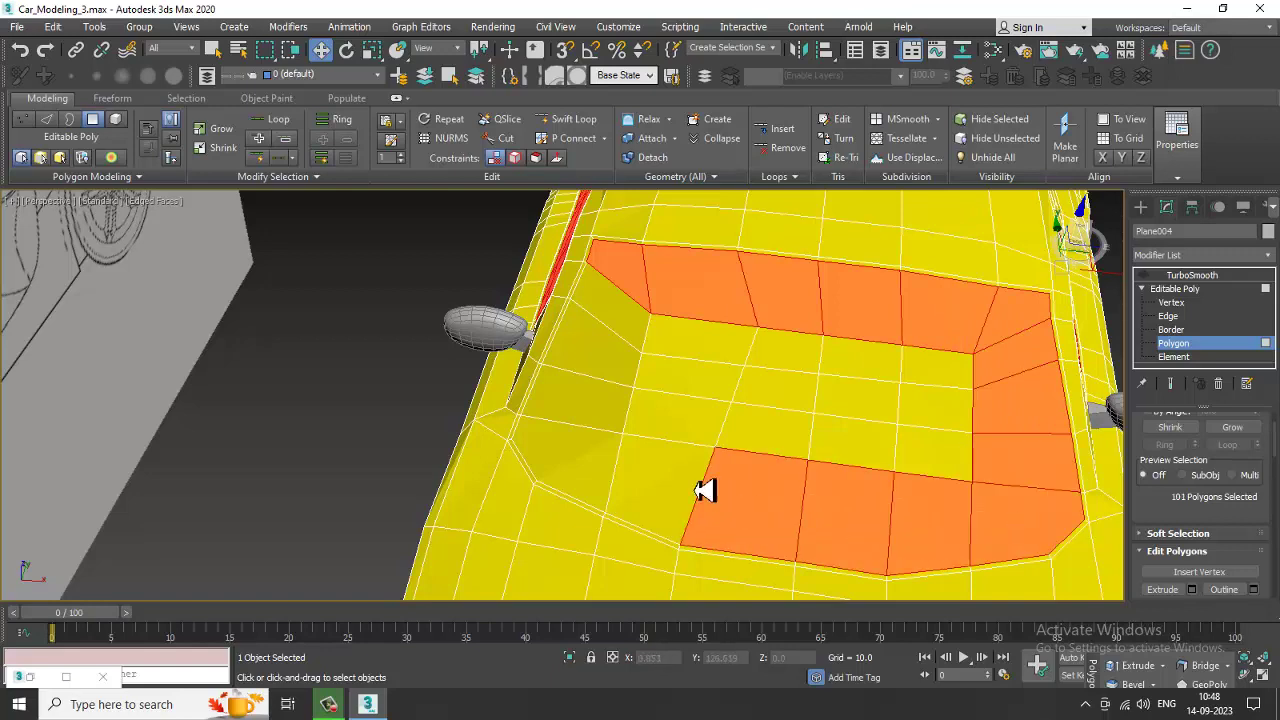
pyautogui.keyDown('ctrl'); pyautogui.click(684, 484); pyautogui.keyUp('ctrl')
pyautogui.keyDown('ctrl'); pyautogui.click(570, 455); pyautogui.keyUp('ctrl')
pyautogui.keyDown('ctrl'); pyautogui.click(585, 408); pyautogui.keyUp('ctrl')
pyautogui.keyDown('ctrl'); pyautogui.click(610, 362); pyautogui.keyUp('ctrl')
pyautogui.keyDown('ctrl'); pyautogui.click(628, 318); pyautogui.keyUp('ctrl')
# Step: Fill in the selection with the inner polygons of the windshield
pyautogui.keyDown('ctrl'); pyautogui.click(700, 338); pyautogui.keyUp('ctrl')
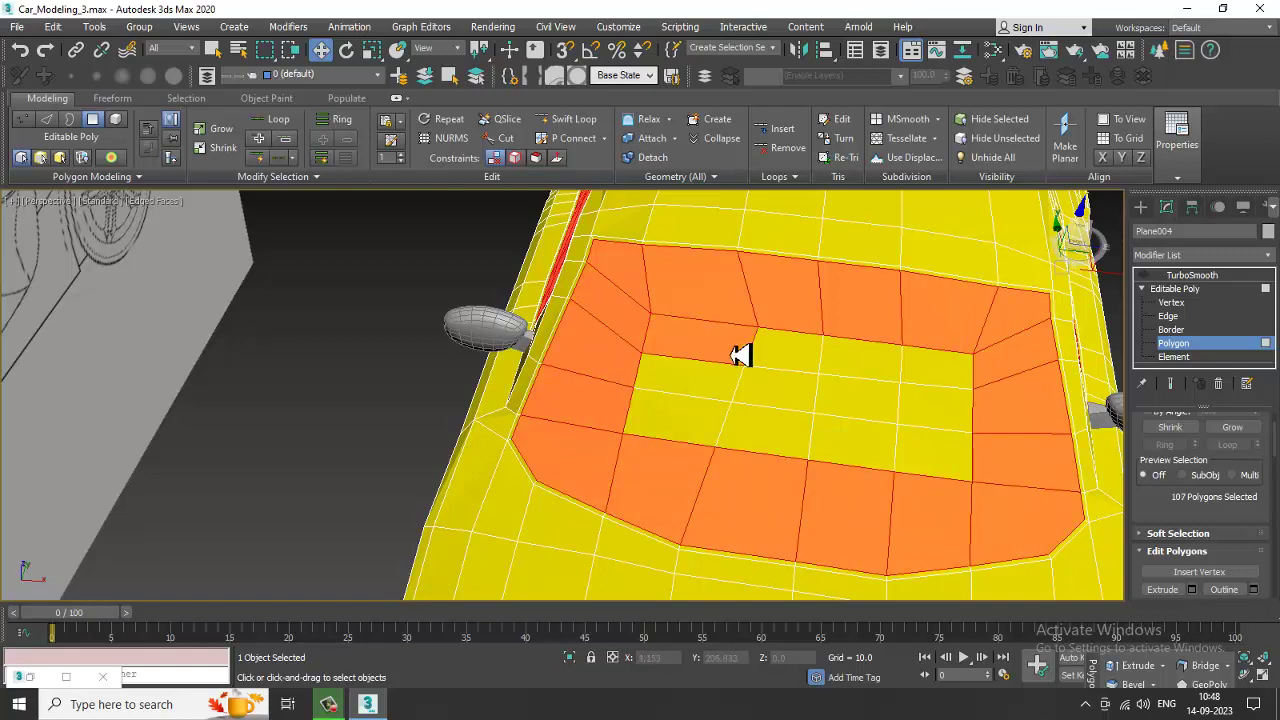
pyautogui.keyDown('ctrl'); pyautogui.click(785, 342); pyautogui.keyUp('ctrl')
pyautogui.keyDown('ctrl'); pyautogui.click(860, 348); pyautogui.keyUp('ctrl')
pyautogui.keyDown('ctrl'); pyautogui.click(935, 368); pyautogui.keyUp('ctrl')
pyautogui.keyDown('ctrl'); pyautogui.click(935, 418); pyautogui.keyUp('ctrl')
pyautogui.keyDown('ctrl'); pyautogui.click(938, 455); pyautogui.keyUp('ctrl')
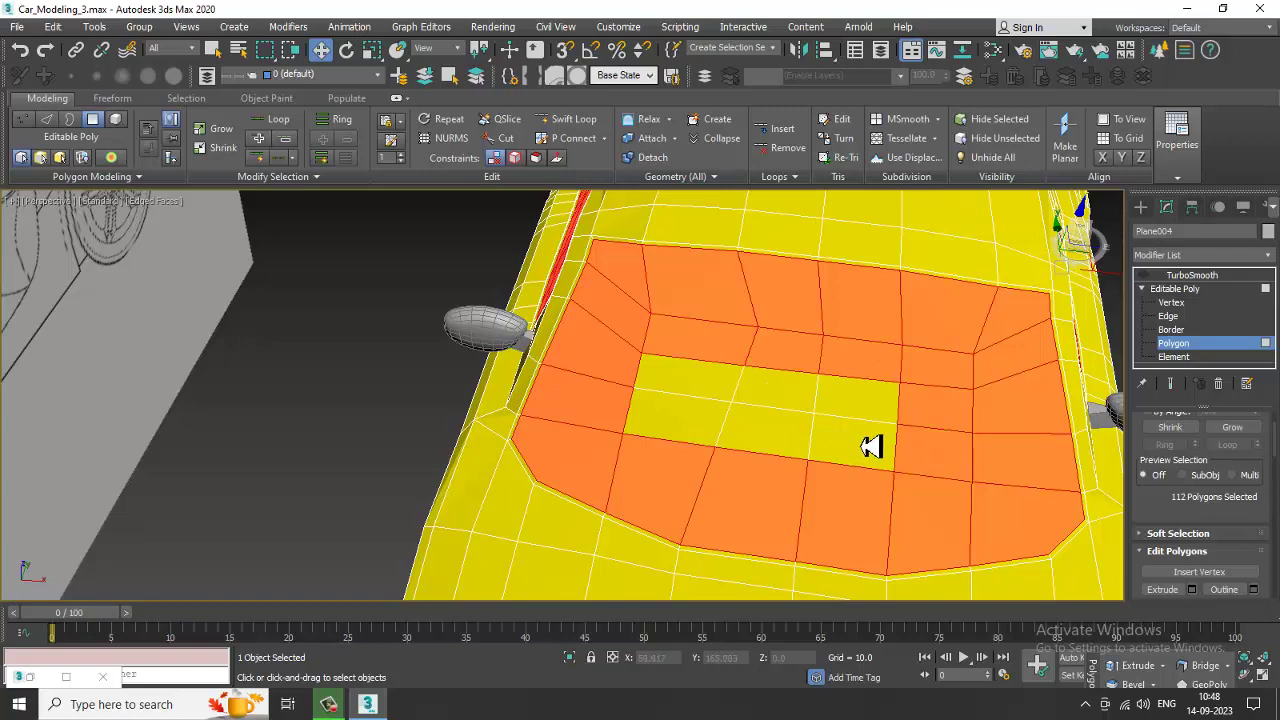
pyautogui.keyDown('ctrl'); pyautogui.click(855, 440); pyautogui.keyUp('ctrl')
pyautogui.keyDown('ctrl'); pyautogui.click(858, 392); pyautogui.keyUp('ctrl')
pyautogui.keyDown('ctrl'); pyautogui.click(780, 386); pyautogui.keyUp('ctrl')
pyautogui.keyDown('ctrl'); pyautogui.click(766, 428); pyautogui.keyUp('ctrl')
pyautogui.keyDown('ctrl'); pyautogui.click(660, 423); pyautogui.keyUp('ctrl')
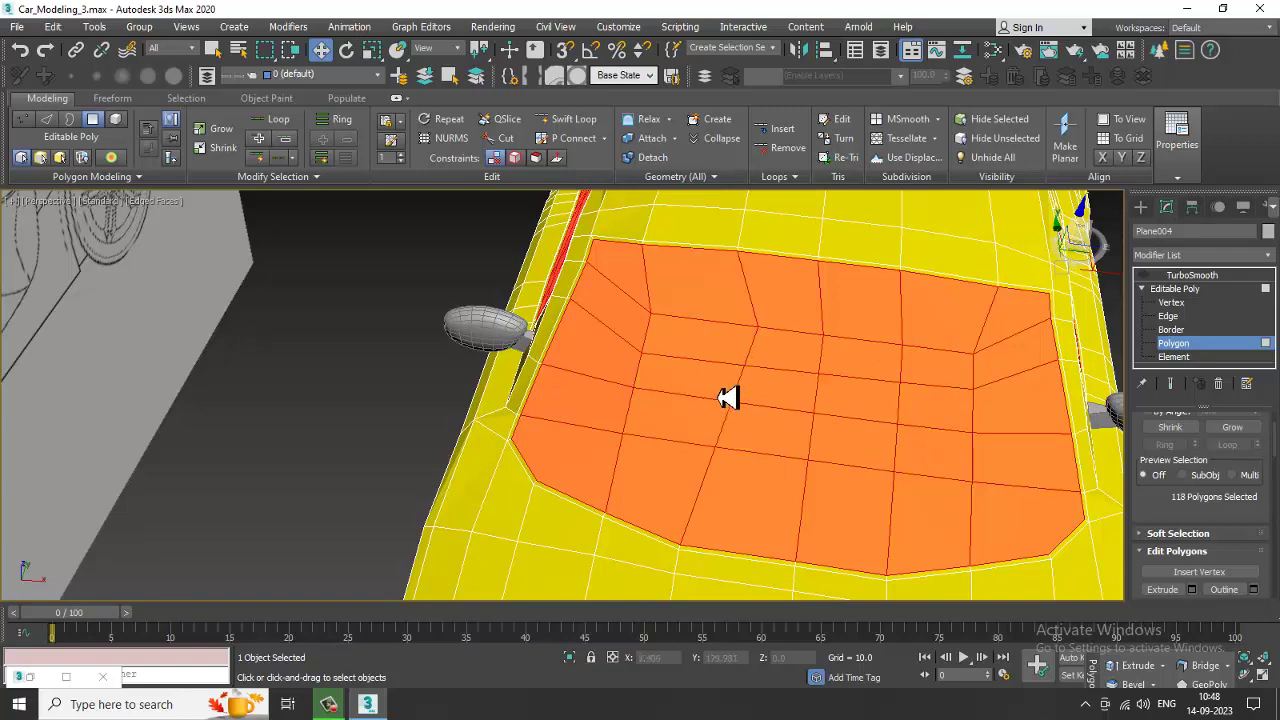
# Step: Assign the existing VRayMtl Material #28 to the selected window polygons, minimize the material editor and clear the polygon selection
pyautogui.scroll(-5, 723, 400)
pyautogui.scroll(3, 728, 408)
pyautogui.press('m')
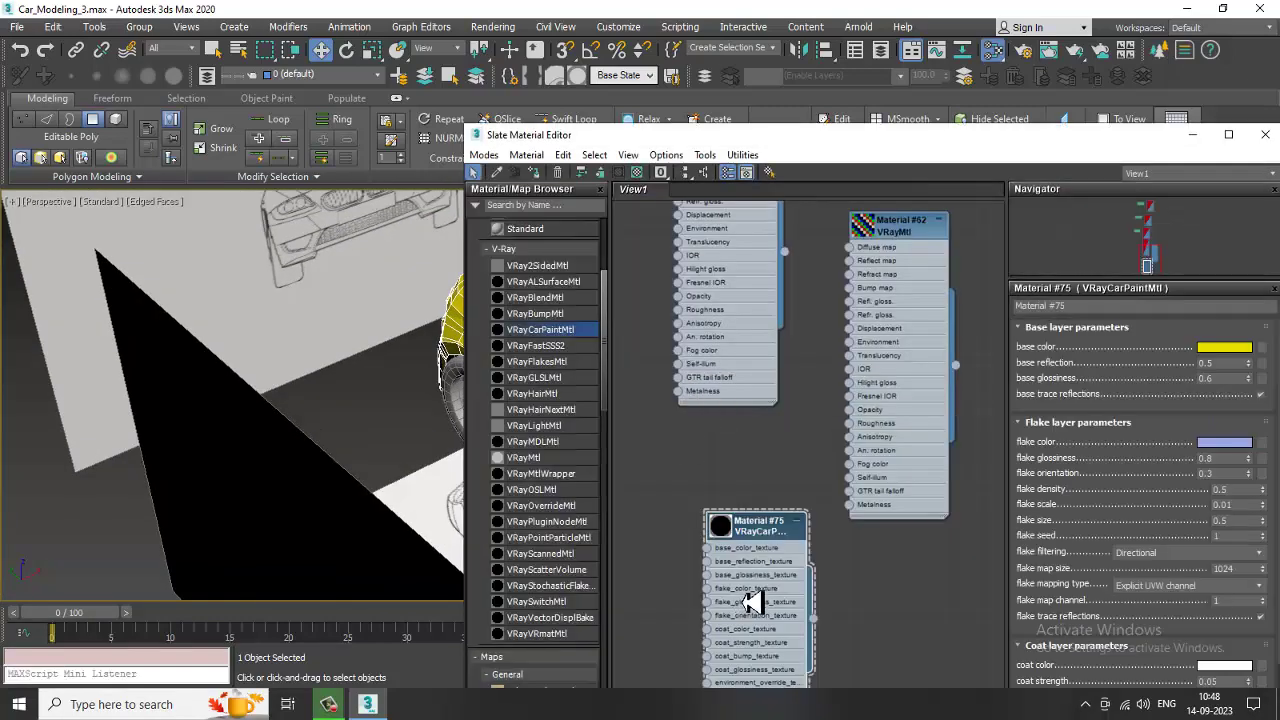
pyautogui.moveTo(835, 430); pyautogui.dragTo(803, 628, button='middle')
pyautogui.click(684, 318)
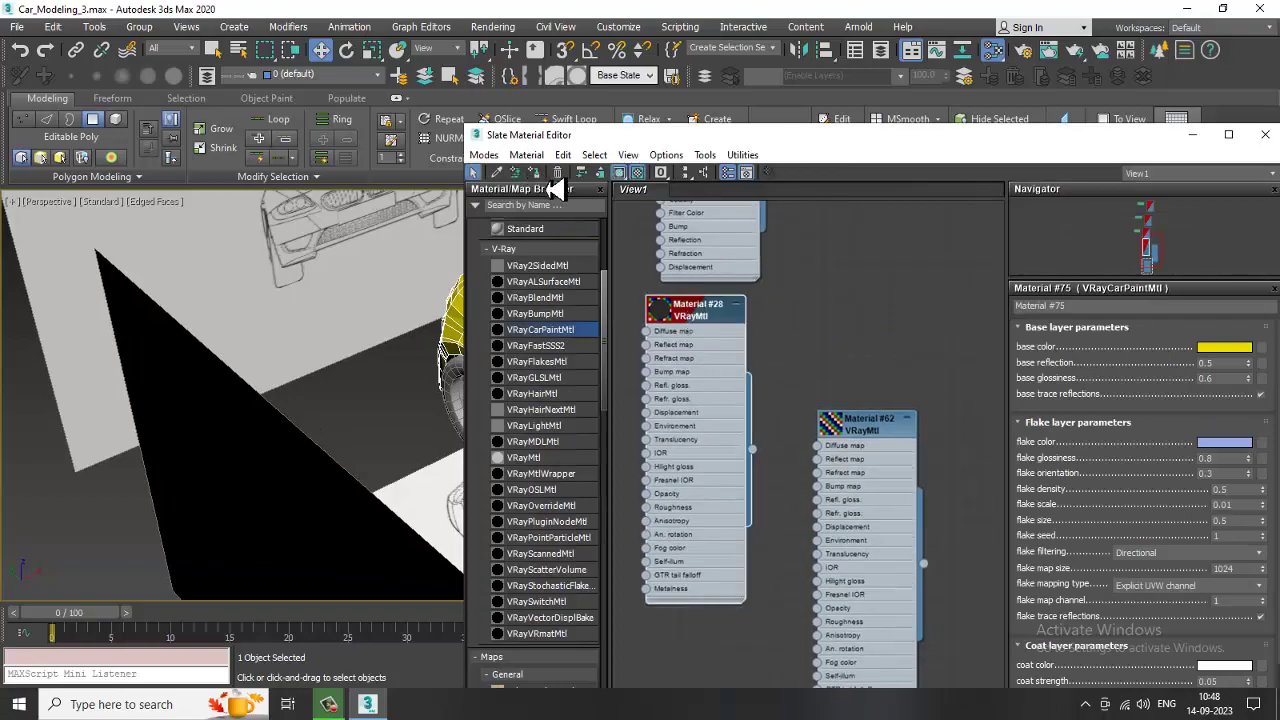
pyautogui.click(1192, 135)
pyautogui.keyDown('alt'); pyautogui.moveTo(812, 447); pyautogui.dragTo(746, 450, button='middle'); pyautogui.keyUp('alt')
pyautogui.click(998, 337)
# Step: Select the upper row and outer-end polygons of the headlight beside the front wheel on the car body
pyautogui.scroll(8, 752, 457)
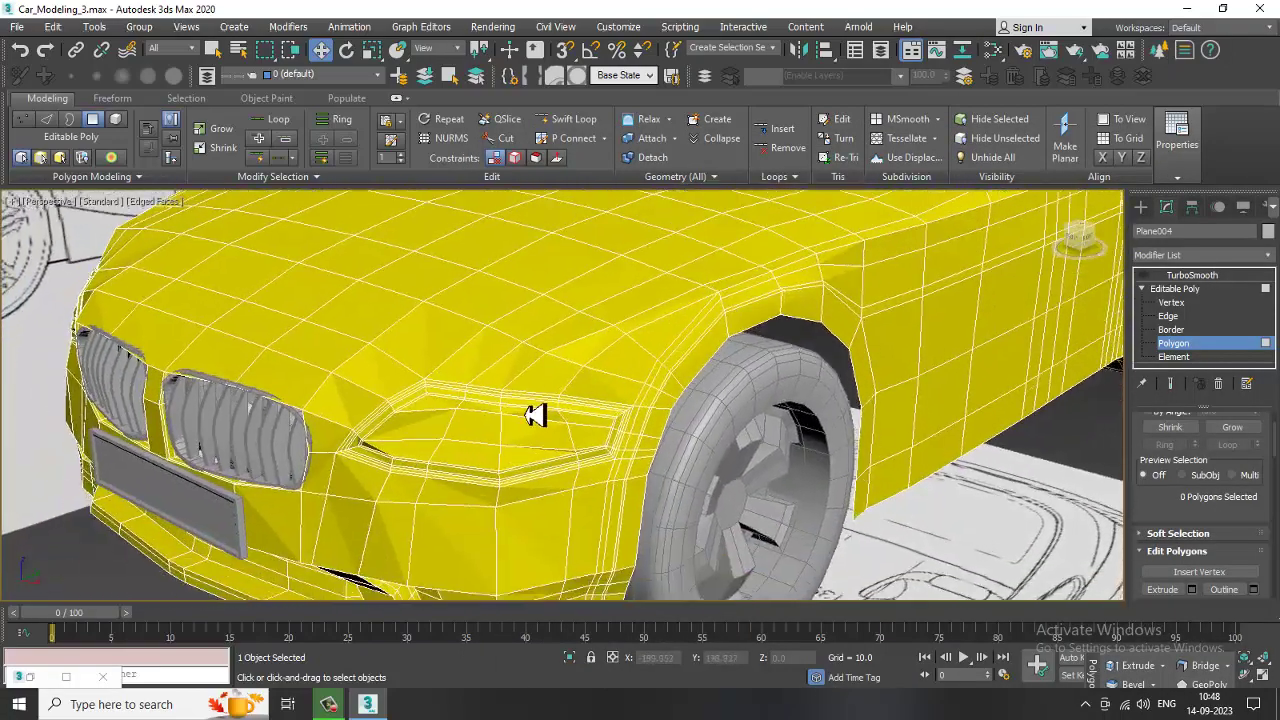
pyautogui.scroll(3, 470, 419)
pyautogui.click(418, 398)
pyautogui.keyDown('ctrl'); pyautogui.click(529, 409); pyautogui.keyUp('ctrl')
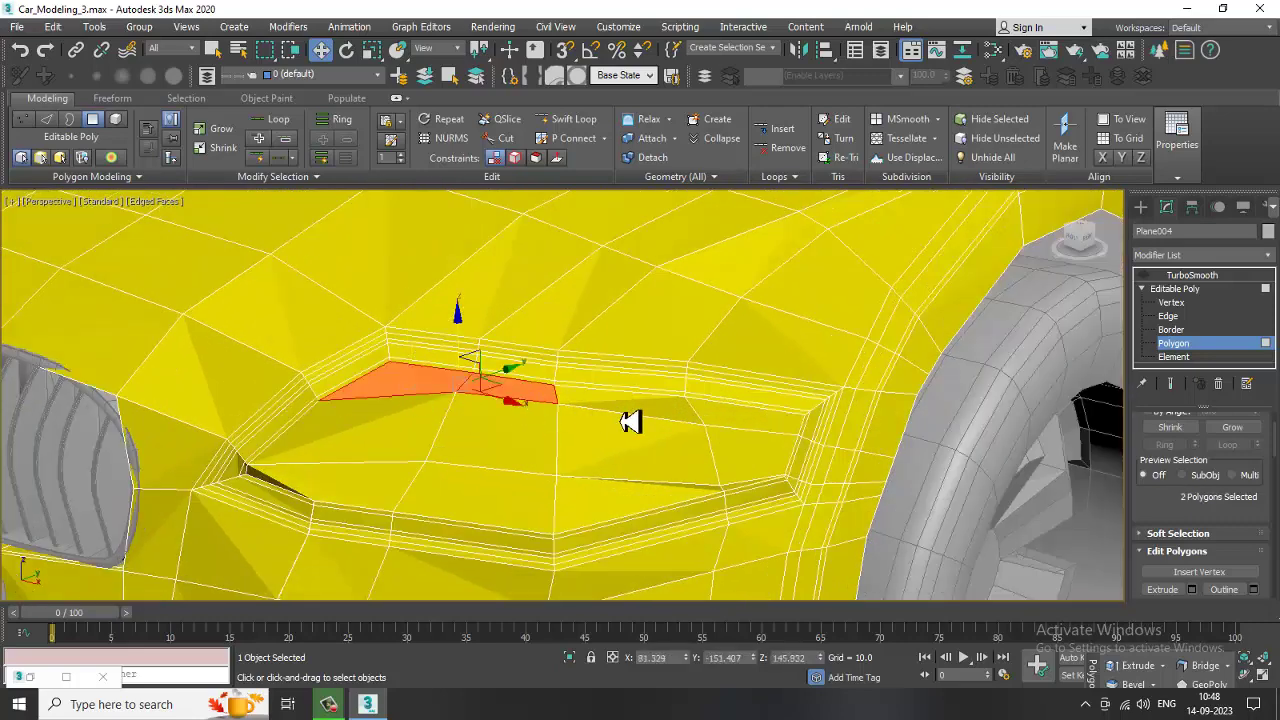
pyautogui.keyDown('ctrl'); pyautogui.click(631, 421); pyautogui.keyUp('ctrl')
pyautogui.keyDown('ctrl'); pyautogui.click(760, 416); pyautogui.keyUp('ctrl')
pyautogui.keyDown('ctrl'); pyautogui.click(738, 458); pyautogui.keyUp('ctrl')
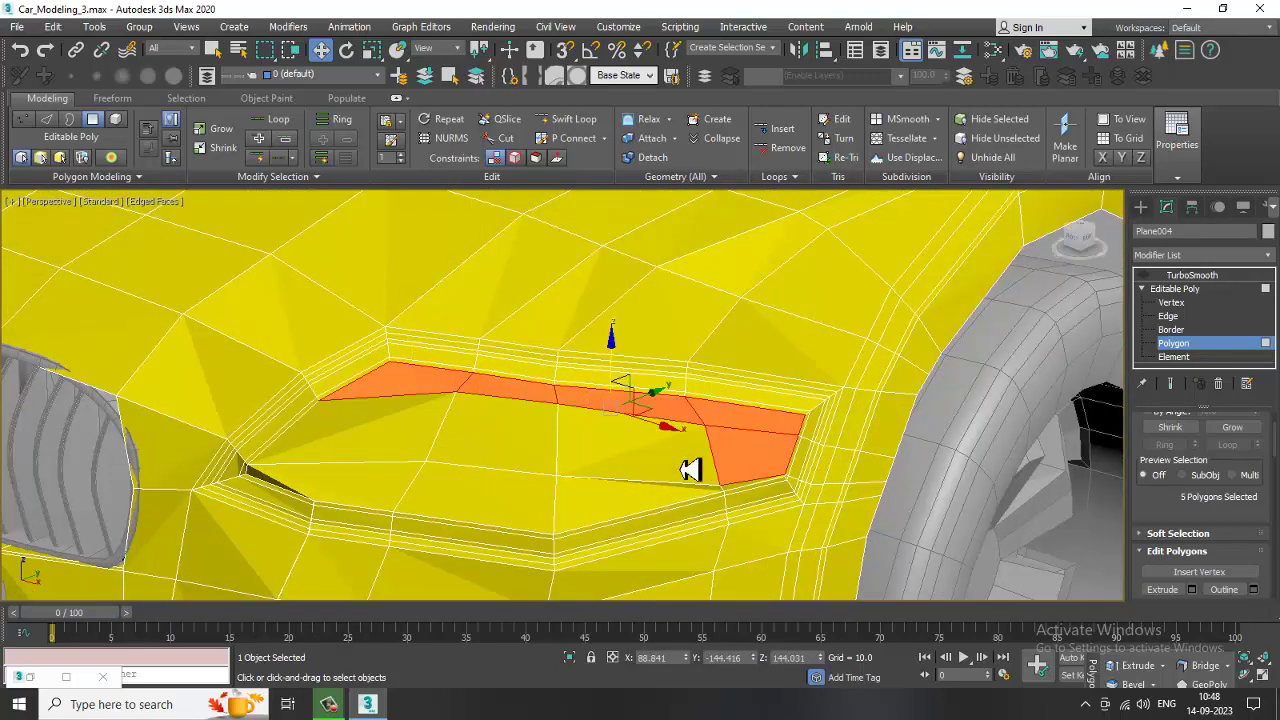
# Step: Add the remaining middle and lower polygons of the same headlight to the selection
pyautogui.keyDown('ctrl'); pyautogui.click(650, 512); pyautogui.keyUp('ctrl')
pyautogui.keyDown('ctrl'); pyautogui.click(684, 466); pyautogui.keyUp('ctrl')
pyautogui.keyDown('ctrl'); pyautogui.click(752, 496); pyautogui.keyUp('ctrl')
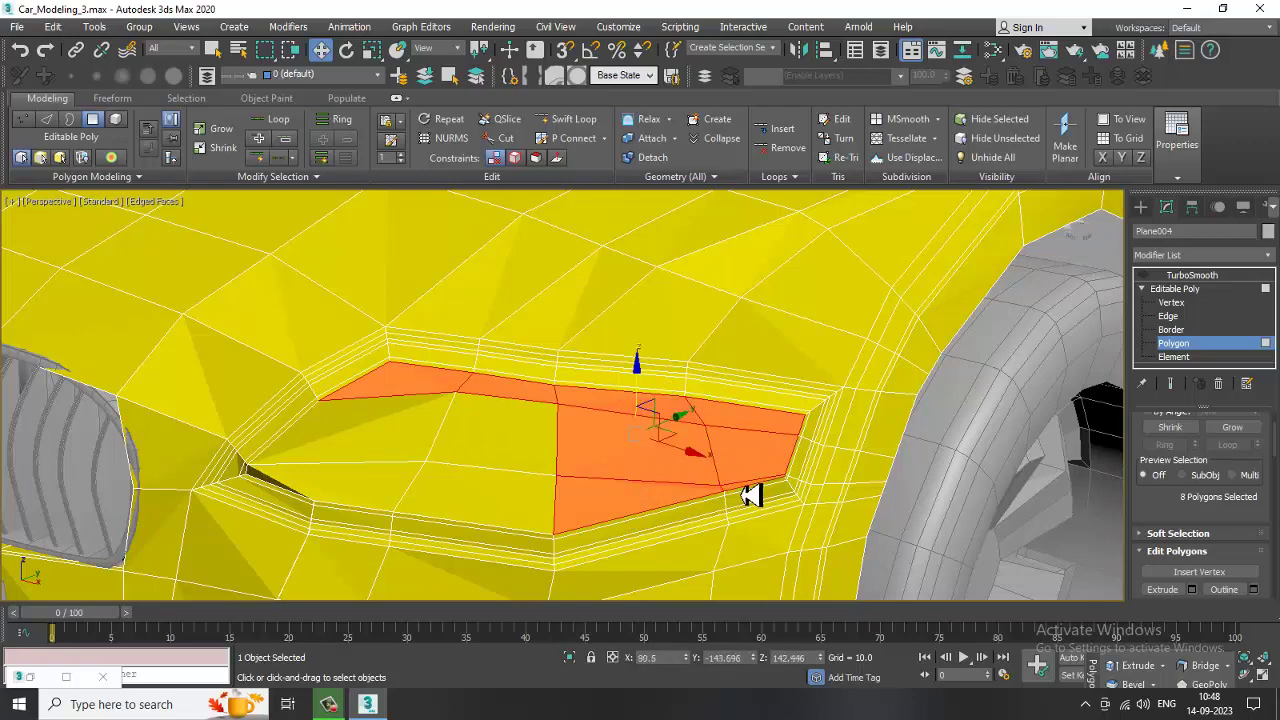
pyautogui.keyDown('ctrl'); pyautogui.click(491, 449); pyautogui.keyUp('ctrl')
pyautogui.keyDown('ctrl'); pyautogui.click(377, 423); pyautogui.keyUp('ctrl')
pyautogui.keyDown('ctrl'); pyautogui.click(364, 498); pyautogui.keyUp('ctrl')
pyautogui.keyDown('ctrl'); pyautogui.click(454, 510); pyautogui.keyUp('ctrl')
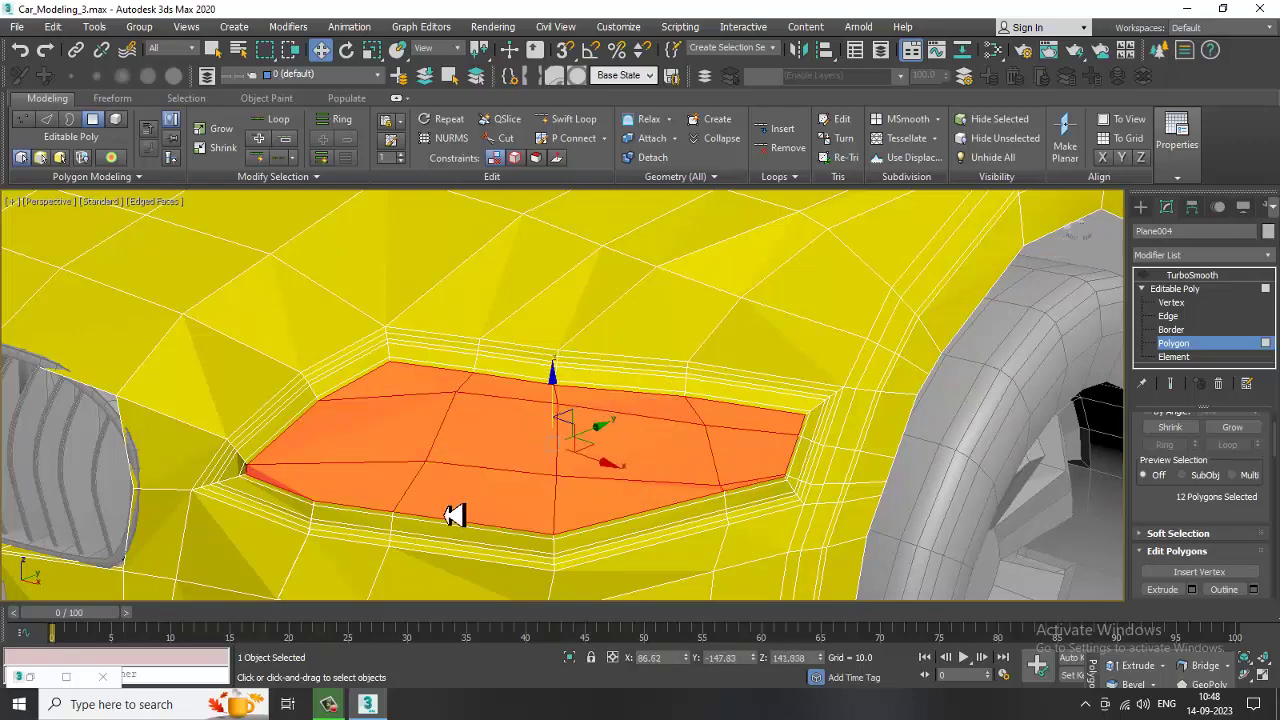
# Step: Add the upper row of polygons of the headlight on the other side of the grille to the selection
pyautogui.scroll(-5, 446, 484)
pyautogui.keyDown('alt'); pyautogui.moveTo(443, 480); pyautogui.dragTo(950, 420, button='middle'); pyautogui.keyUp('alt')
pyautogui.scroll(-1, 488, 449)
pyautogui.keyDown('alt'); pyautogui.moveTo(487, 450); pyautogui.dragTo(666, 403, button='middle'); pyautogui.keyUp('alt')
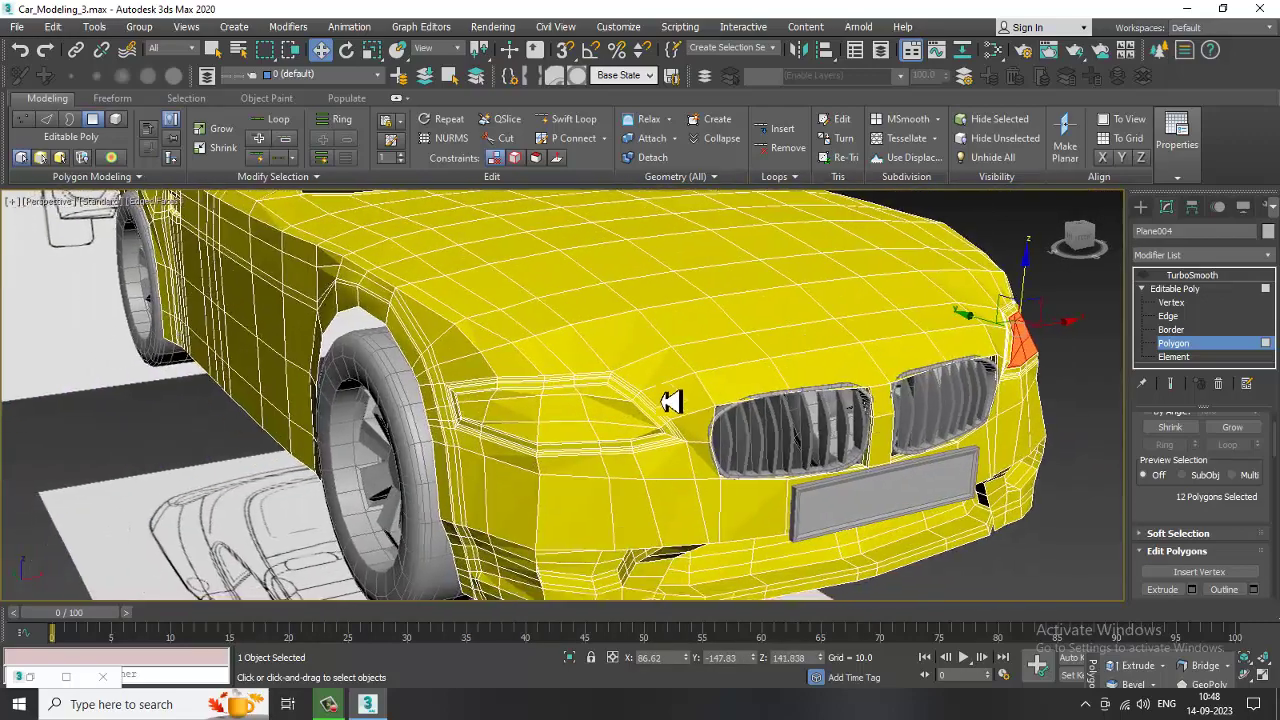
pyautogui.scroll(6, 446, 429)
pyautogui.keyDown('ctrl'); pyautogui.click(371, 380); pyautogui.keyUp('ctrl')
pyautogui.keyDown('ctrl'); pyautogui.click(535, 390); pyautogui.keyUp('ctrl')
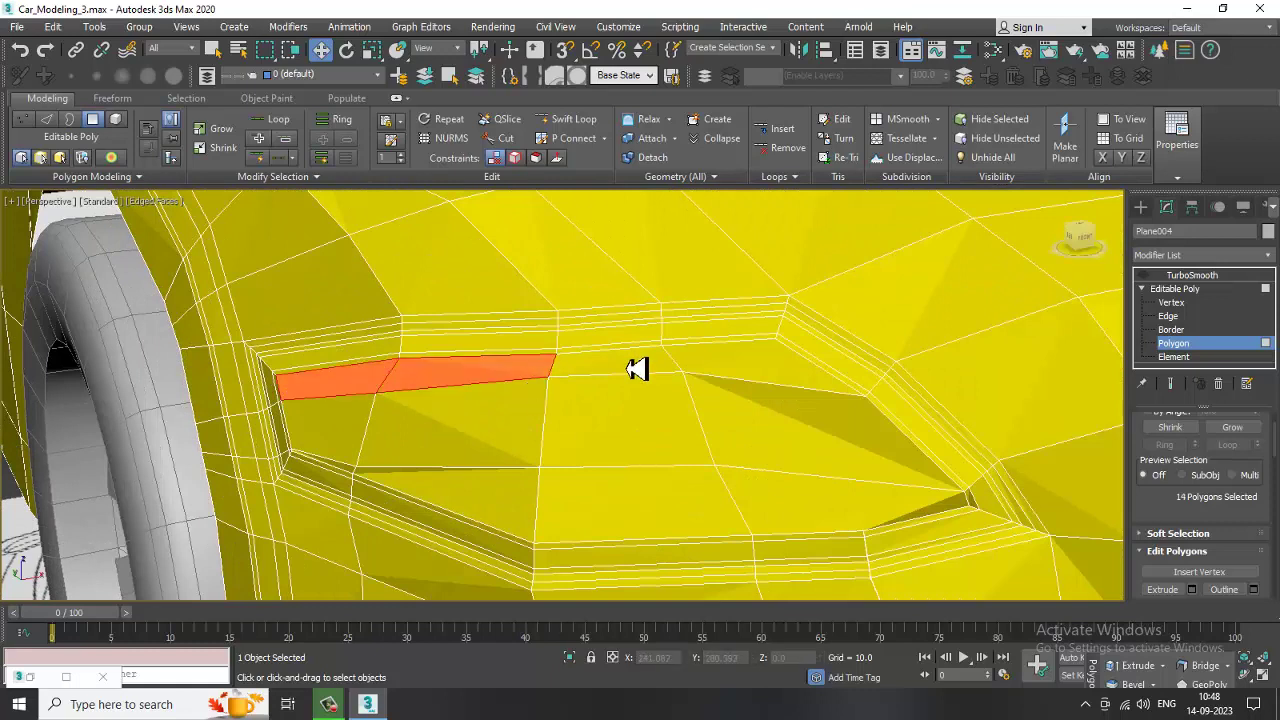
pyautogui.keyDown('ctrl'); pyautogui.click(640, 368); pyautogui.keyUp('ctrl')
pyautogui.keyDown('ctrl'); pyautogui.click(762, 402); pyautogui.keyUp('ctrl')
# Step: Fill in the selection with the middle and lower polygons of the second headlight
pyautogui.keyDown('ctrl'); pyautogui.click(779, 451); pyautogui.keyUp('ctrl')
pyautogui.keyDown('ctrl'); pyautogui.click(794, 514); pyautogui.keyUp('ctrl')
pyautogui.keyDown('ctrl'); pyautogui.click(645, 535); pyautogui.keyUp('ctrl')
pyautogui.keyDown('ctrl'); pyautogui.click(470, 505); pyautogui.keyUp('ctrl')
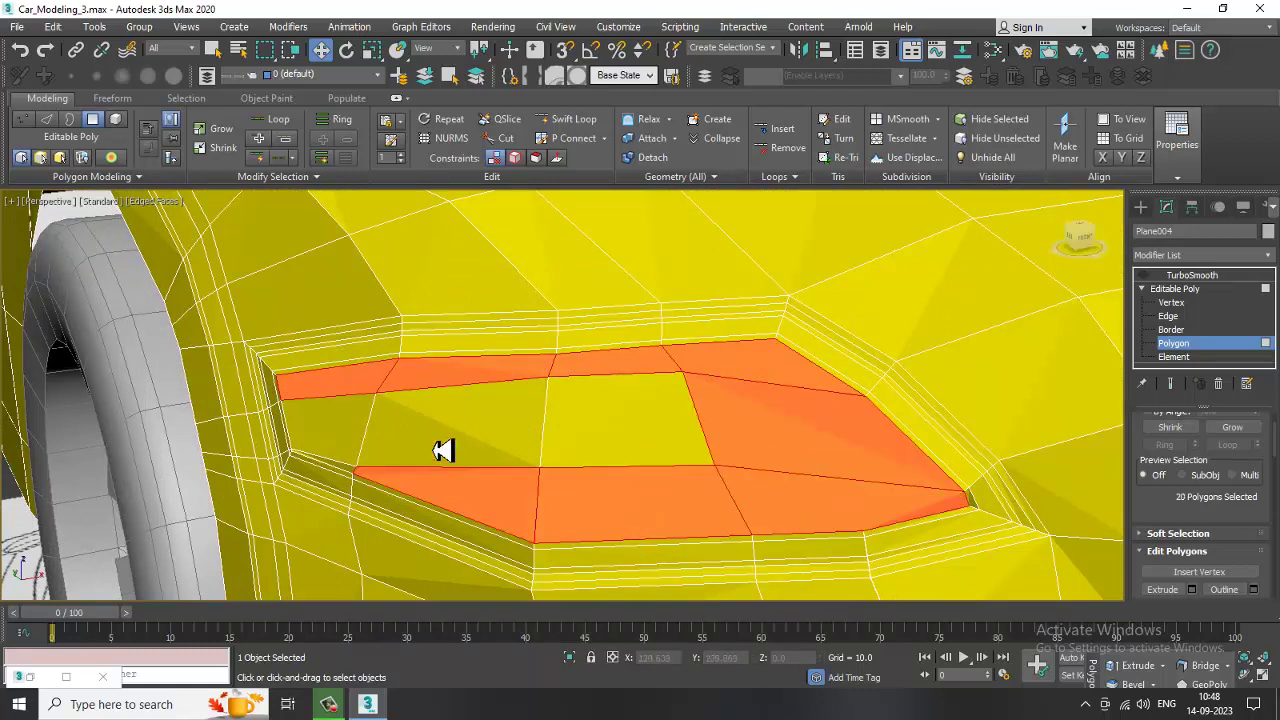
pyautogui.keyDown('ctrl'); pyautogui.click(450, 420); pyautogui.keyUp('ctrl')
pyautogui.keyDown('ctrl'); pyautogui.click(620, 420); pyautogui.keyUp('ctrl')
pyautogui.keyDown('ctrl'); pyautogui.click(320, 430); pyautogui.keyUp('ctrl')
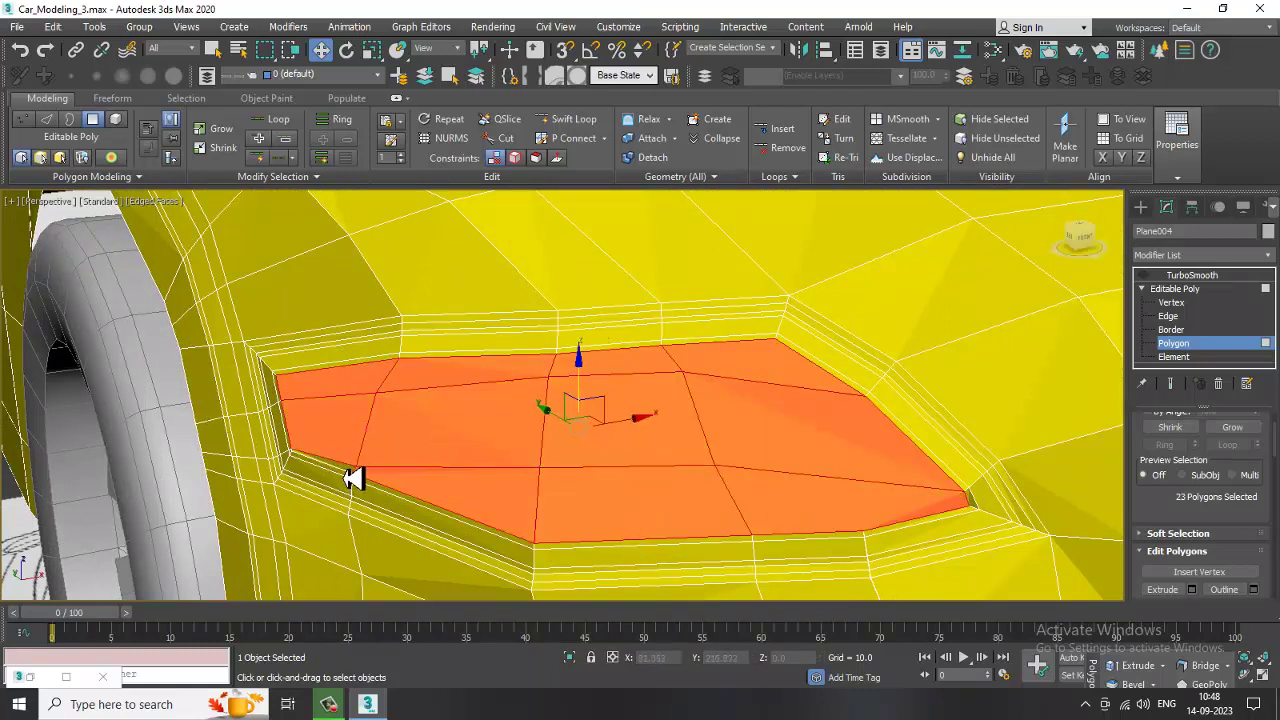
pyautogui.keyDown('ctrl'); pyautogui.click(352, 478); pyautogui.keyUp('ctrl')
# Step: Assign the existing VRayMtl Material #62 to the selected headlight polygons and minimize the material editor
pyautogui.scroll(-5, 838, 416)
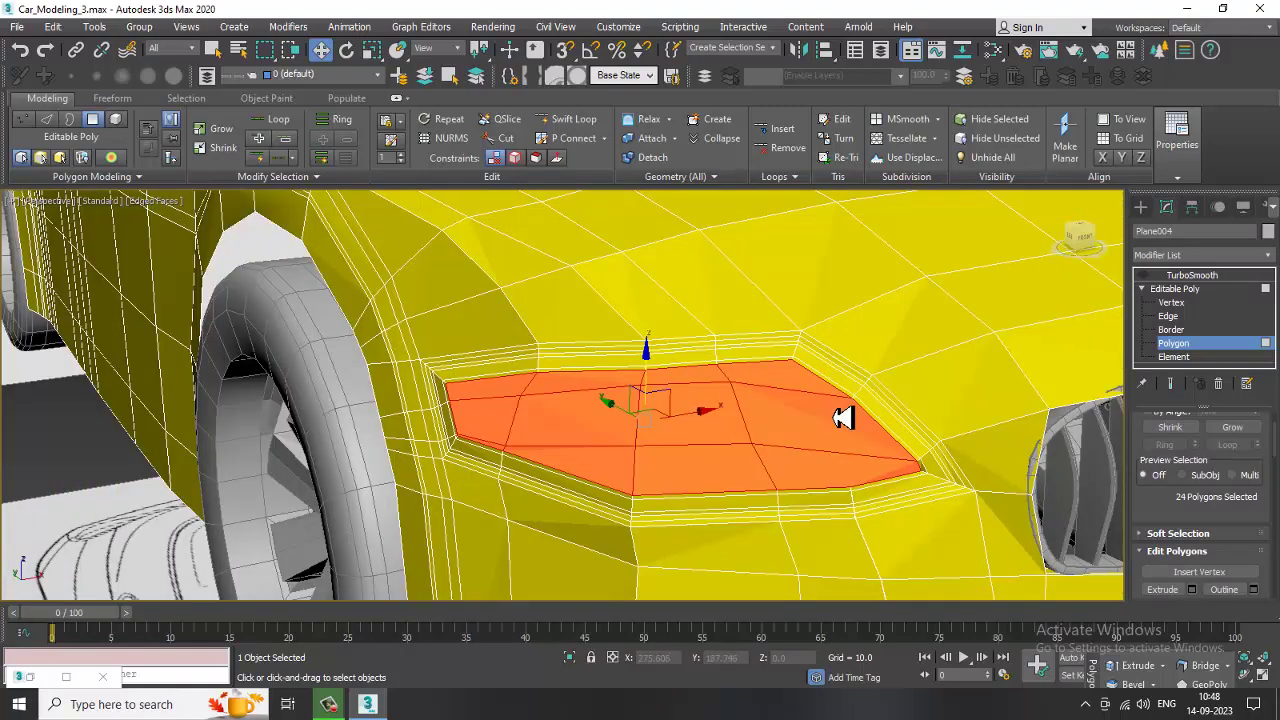
pyautogui.press('m')
pyautogui.moveTo(830, 532); pyautogui.dragTo(838, 395, button='middle')
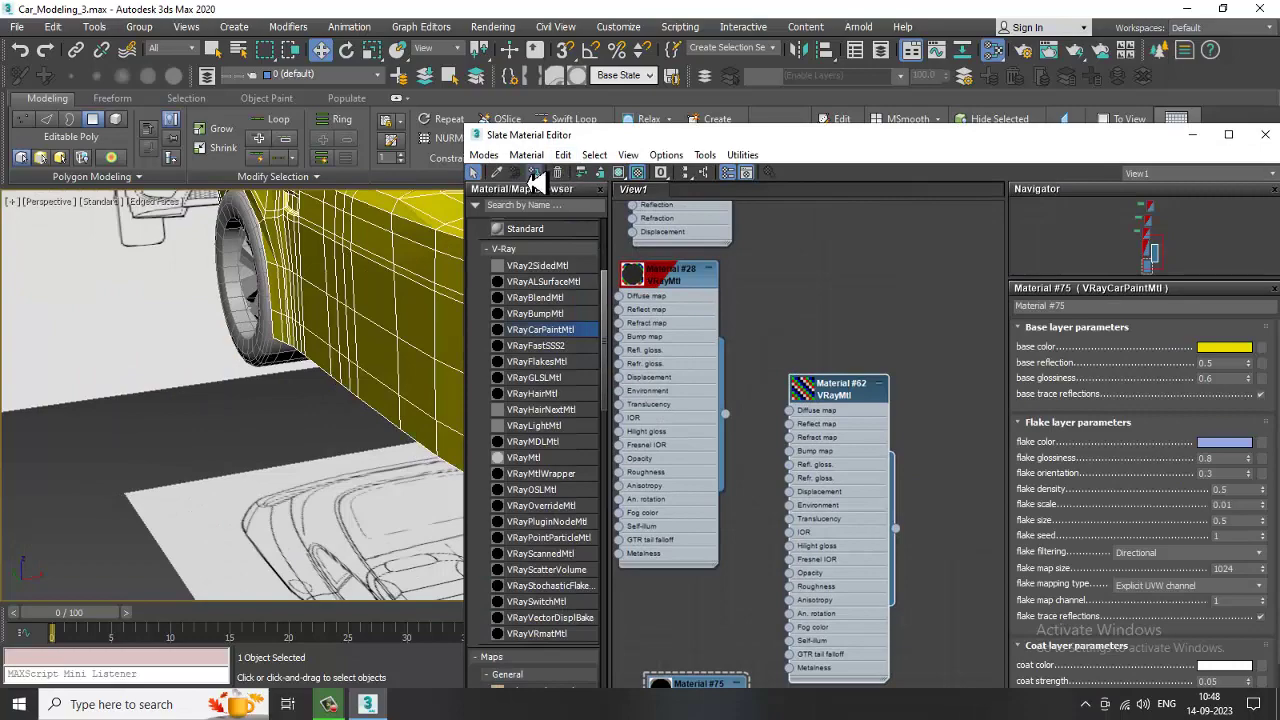
pyautogui.click(1192, 136)
# Step: Leave polygon editing, turn the body's TurboSmooth modifier back on and deselect the car
pyautogui.scroll(-4, 926, 396)
pyautogui.keyDown('alt'); pyautogui.moveTo(953, 527); pyautogui.dragTo(219, 418, button='middle'); pyautogui.keyUp('alt')
pyautogui.keyDown('alt'); pyautogui.moveTo(796, 476); pyautogui.dragTo(824, 420, button='middle'); pyautogui.keyUp('alt')
pyautogui.click(1214, 277)
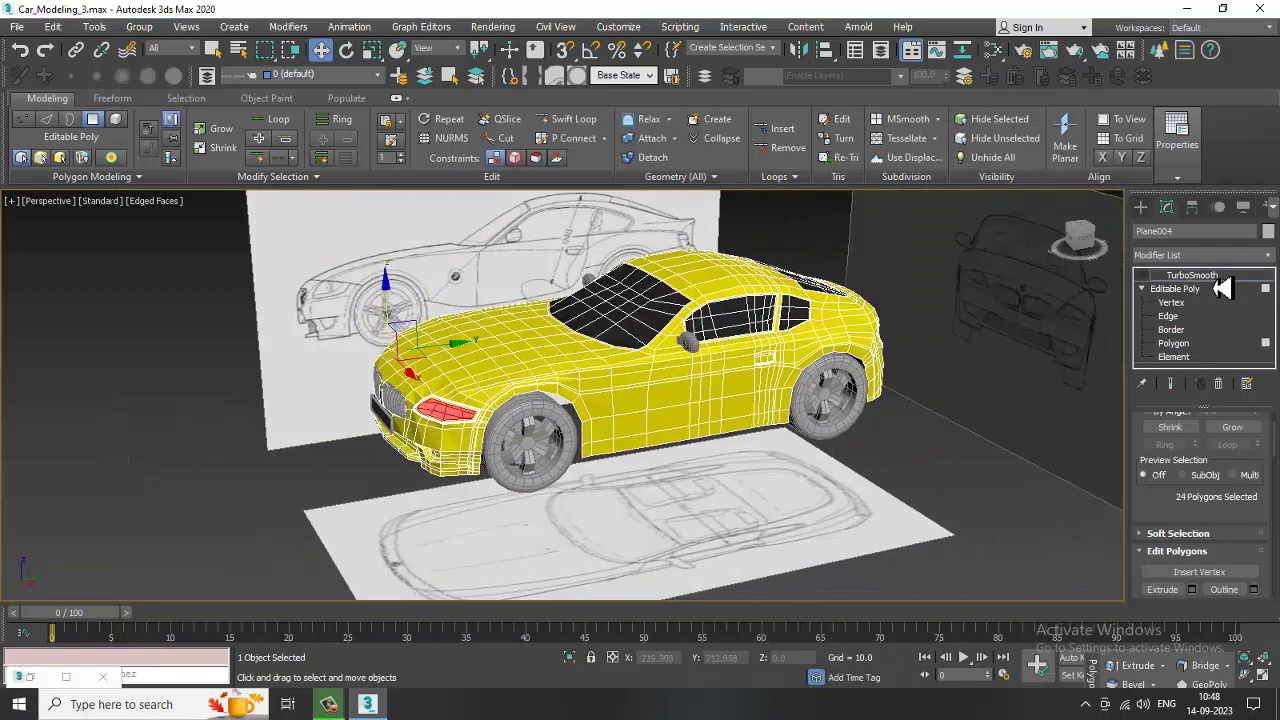
pyautogui.click(1187, 290)
pyautogui.press('4')
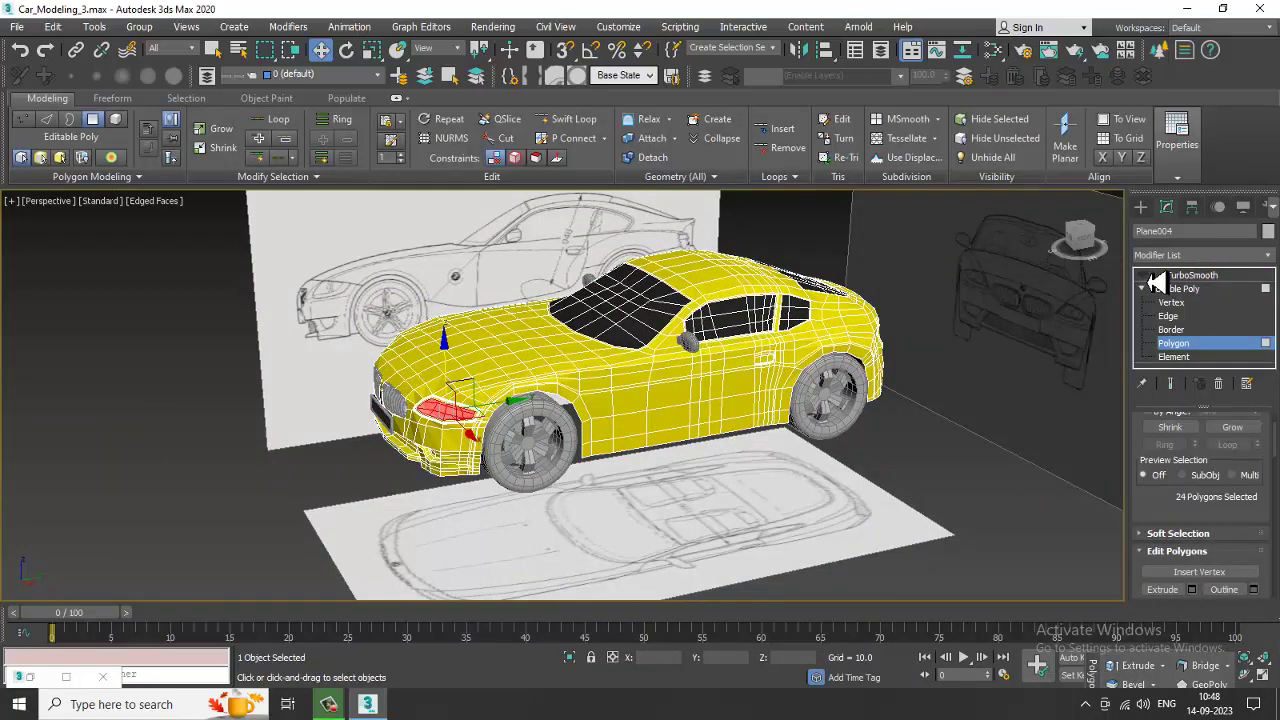
pyautogui.click(1185, 289)
pyautogui.click(1180, 277)
pyautogui.click(1144, 276)
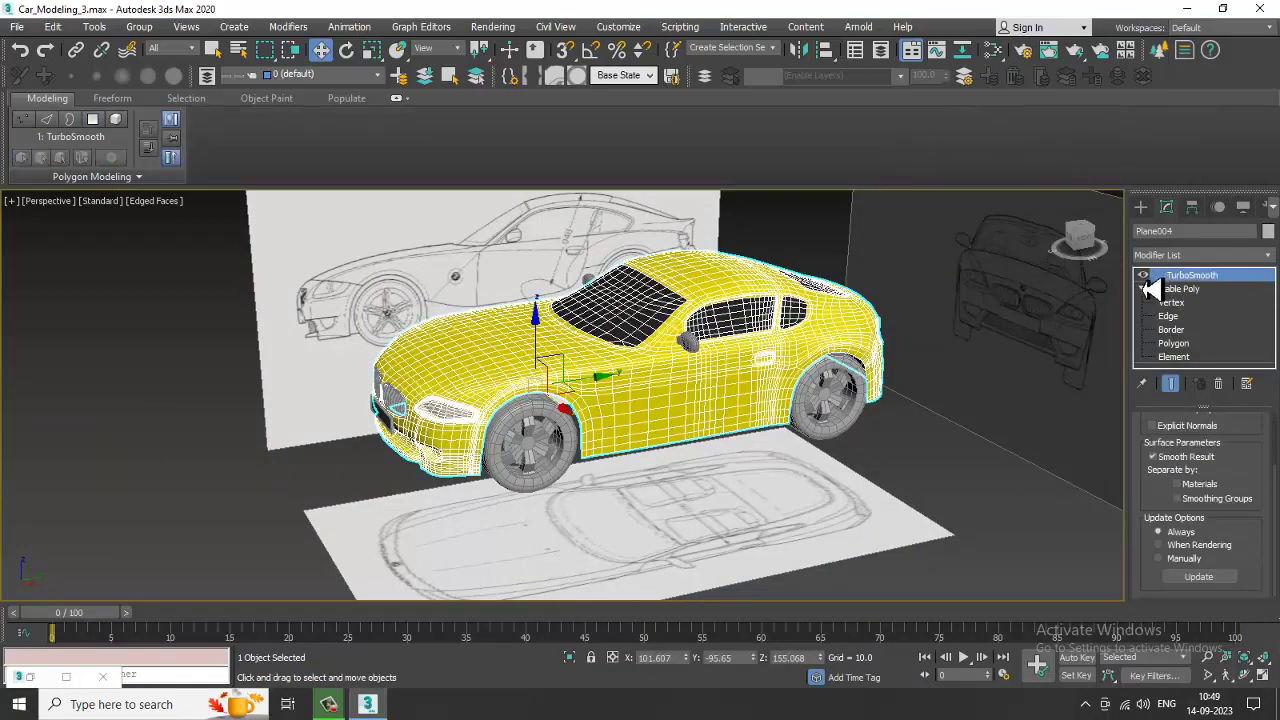
pyautogui.keyDown('alt'); pyautogui.moveTo(714, 398); pyautogui.dragTo(824, 444, button='middle'); pyautogui.keyUp('alt')
pyautogui.click(831, 444)
# Step: Open the render setup and enable the GI environment in the V-Ray environment settings
pyautogui.scroll(5, 694, 383)
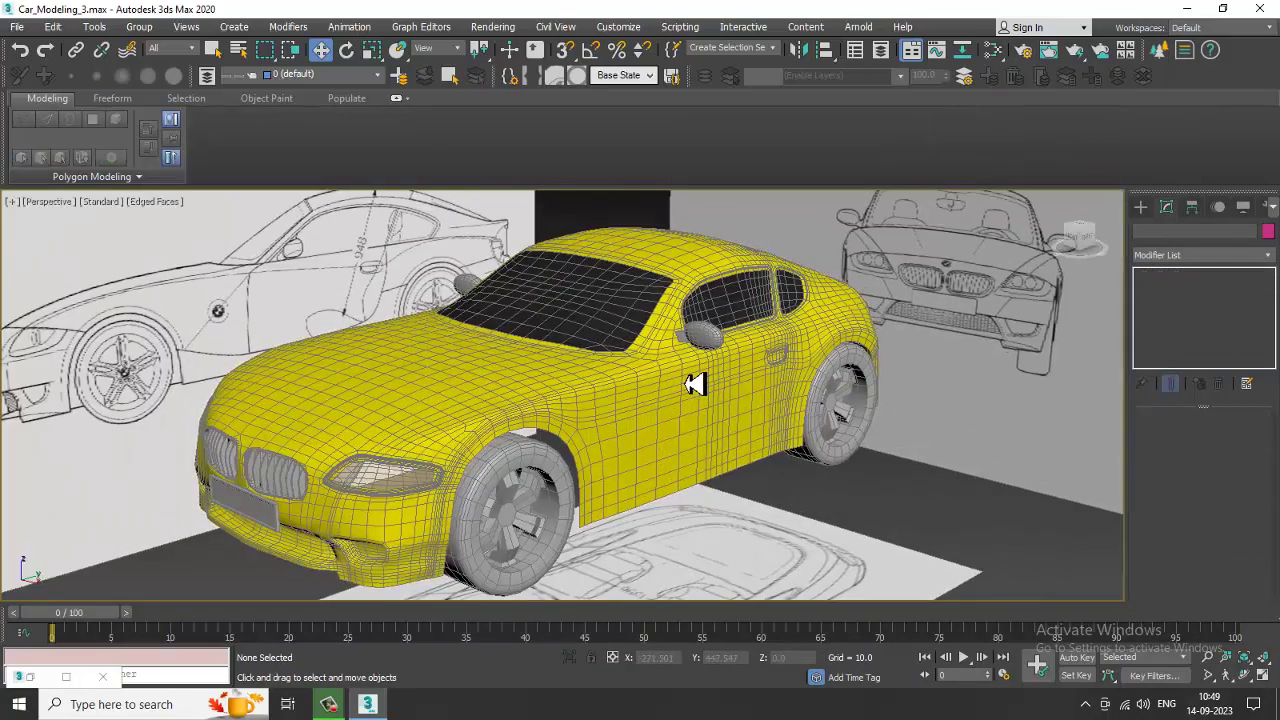
pyautogui.scroll(2, 740, 395)
pyautogui.scroll(-6, 748, 398)
pyautogui.scroll(1, 800, 405)
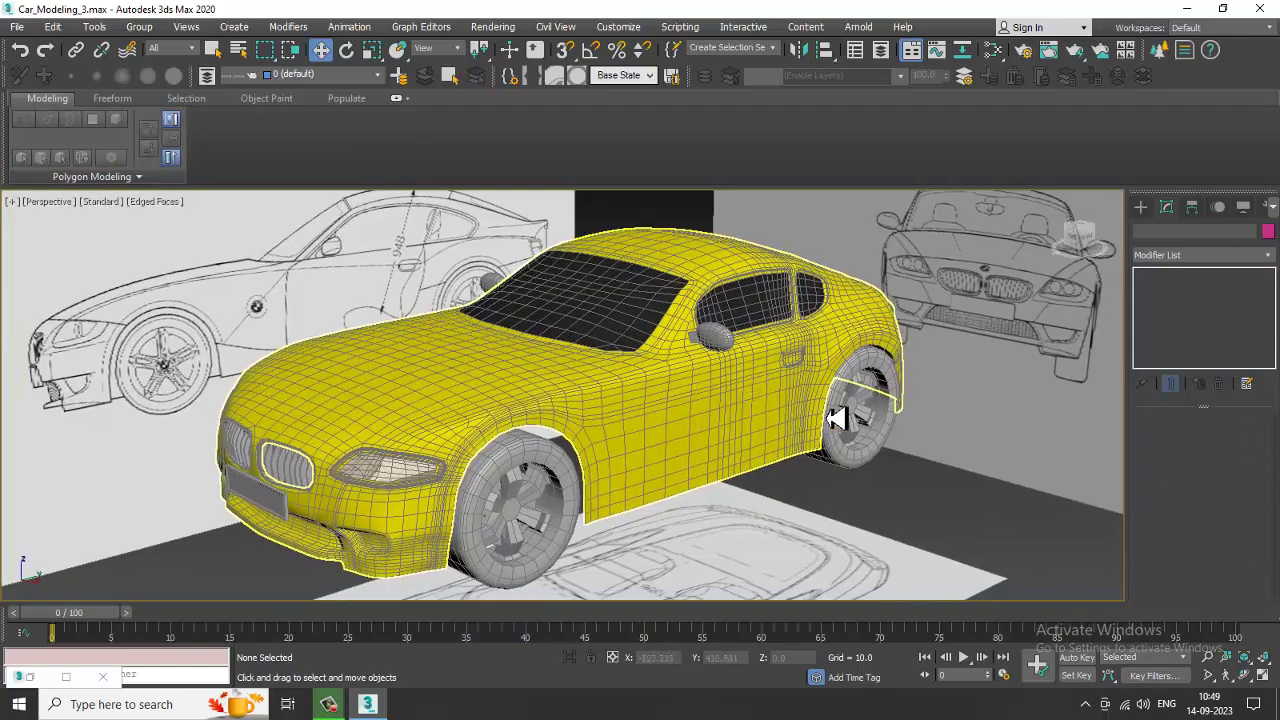
pyautogui.click(497, 30)
pyautogui.click(588, 112)
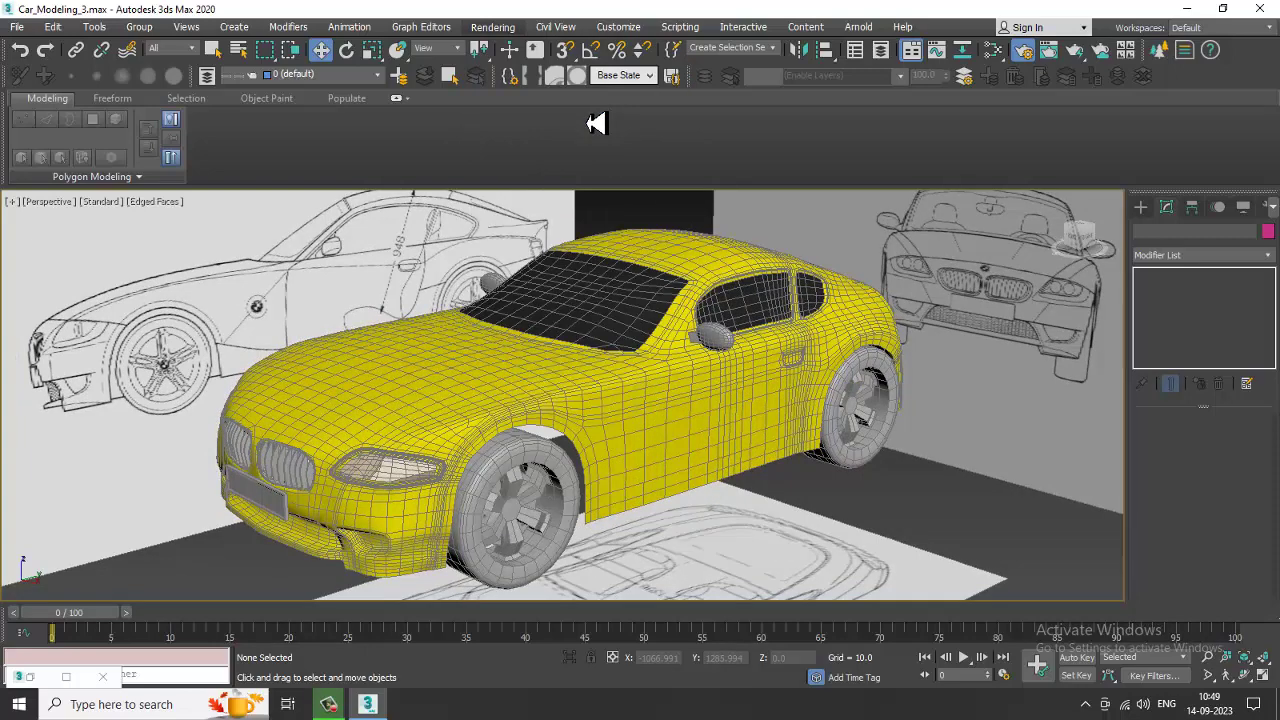
pyautogui.click(911, 231)
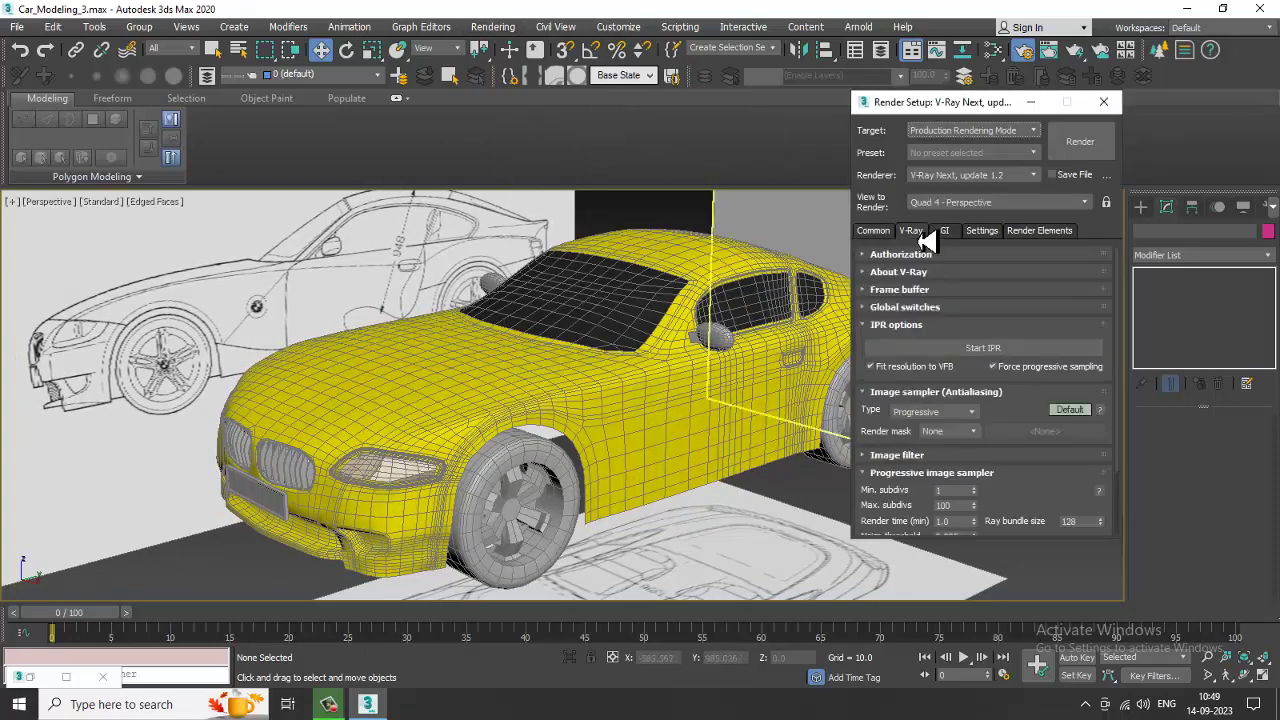
pyautogui.scroll(-3, 1040, 486)
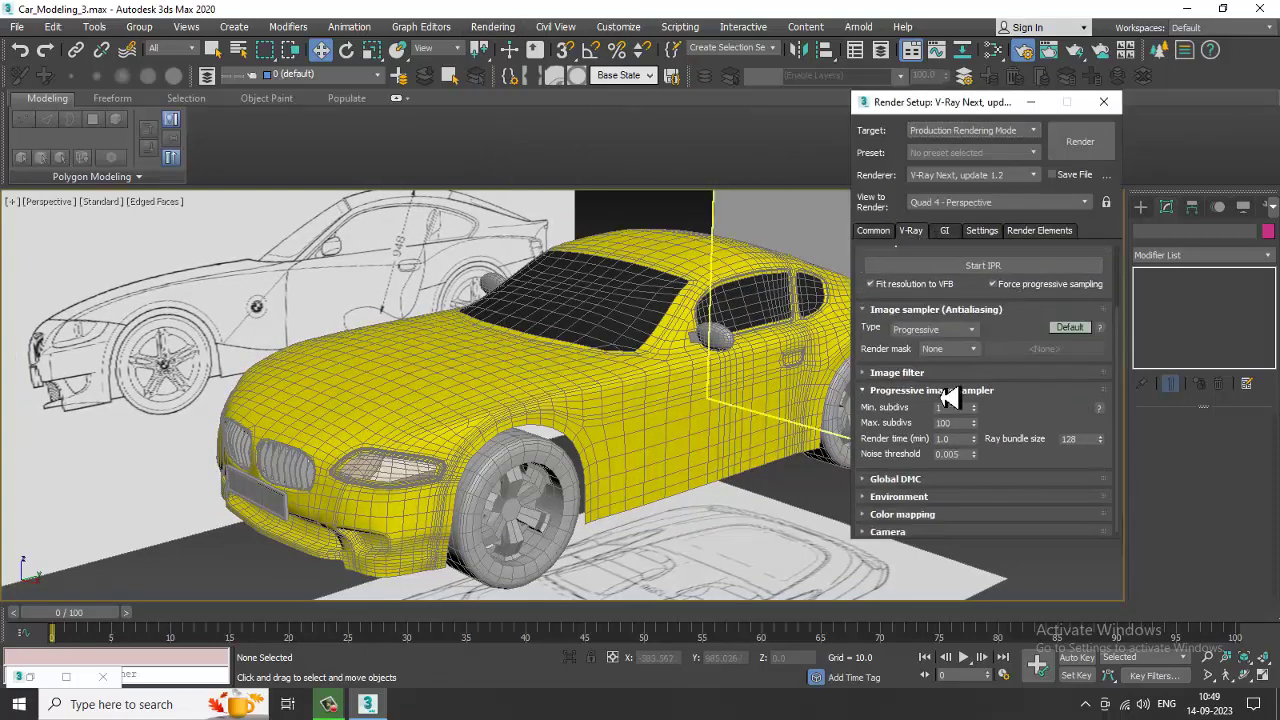
pyautogui.click(950, 497)
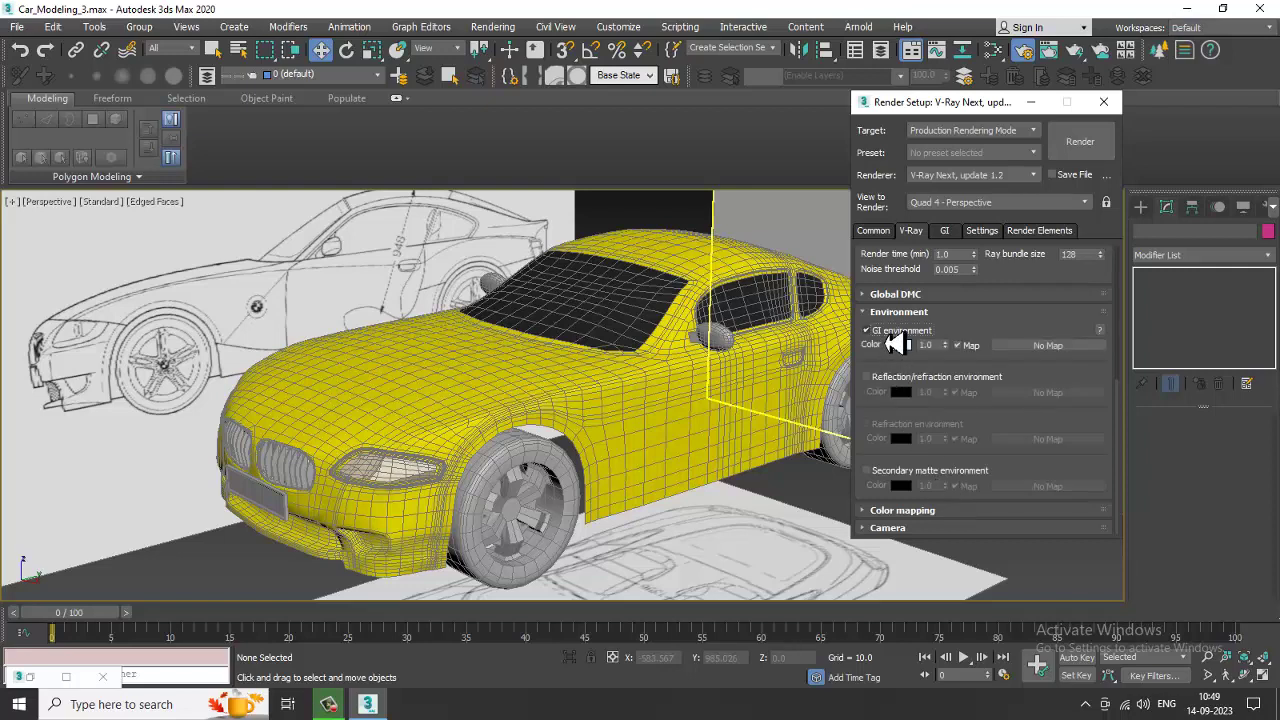
# Step: Set the primary GI engine to Irradiance map and the secondary engine to Light cache, and minimize the render setup
pyautogui.click(945, 231)
pyautogui.click(1000, 289)
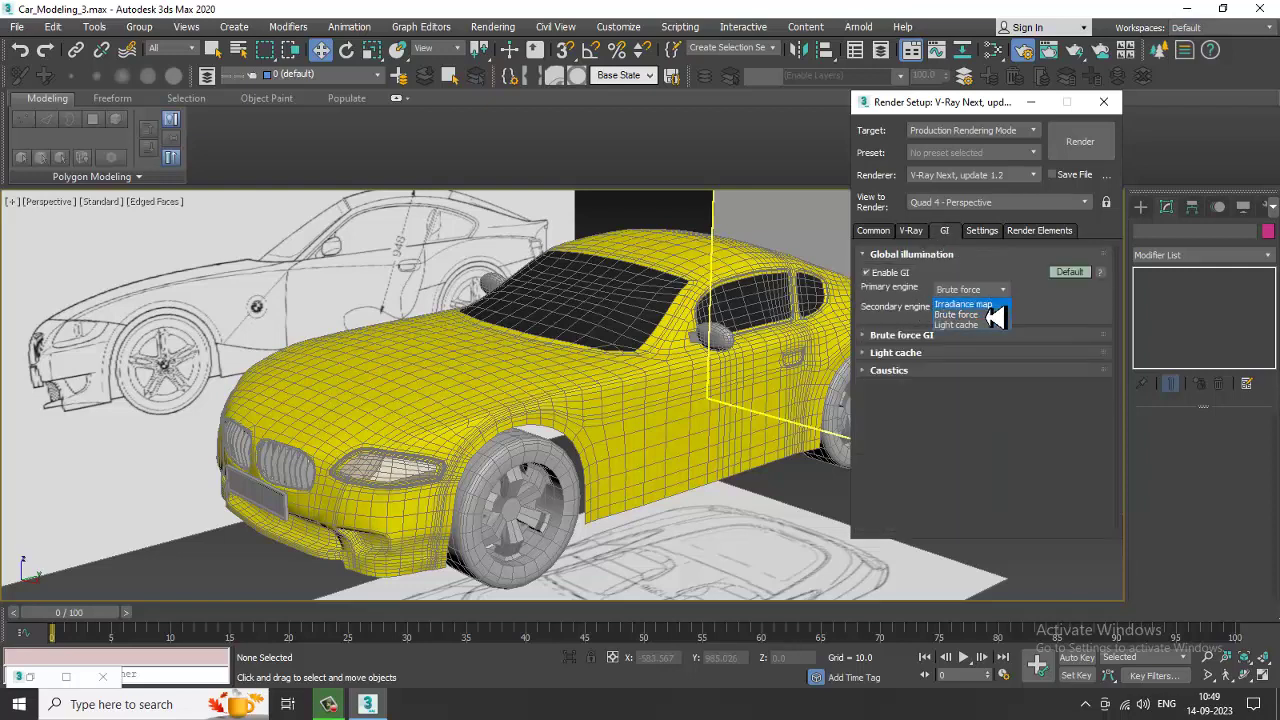
pyautogui.click(992, 300)
pyautogui.click(998, 309)
pyautogui.click(979, 346)
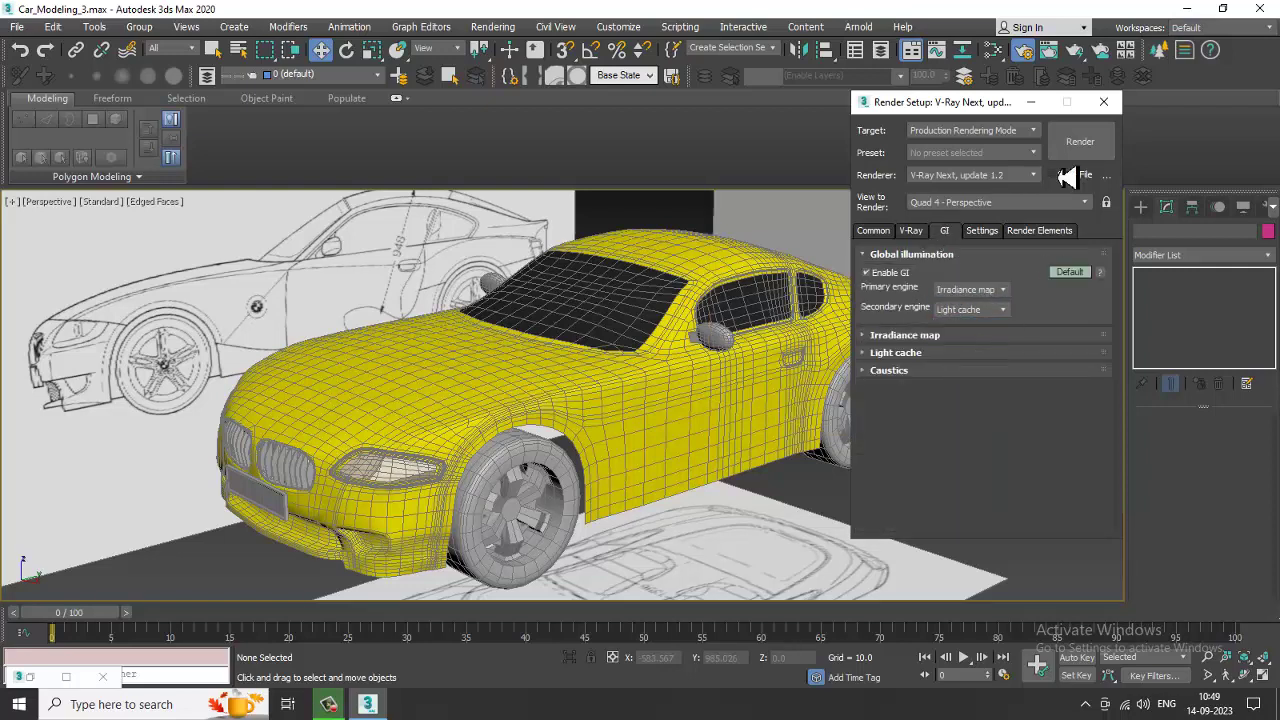
pyautogui.click(1030, 103)
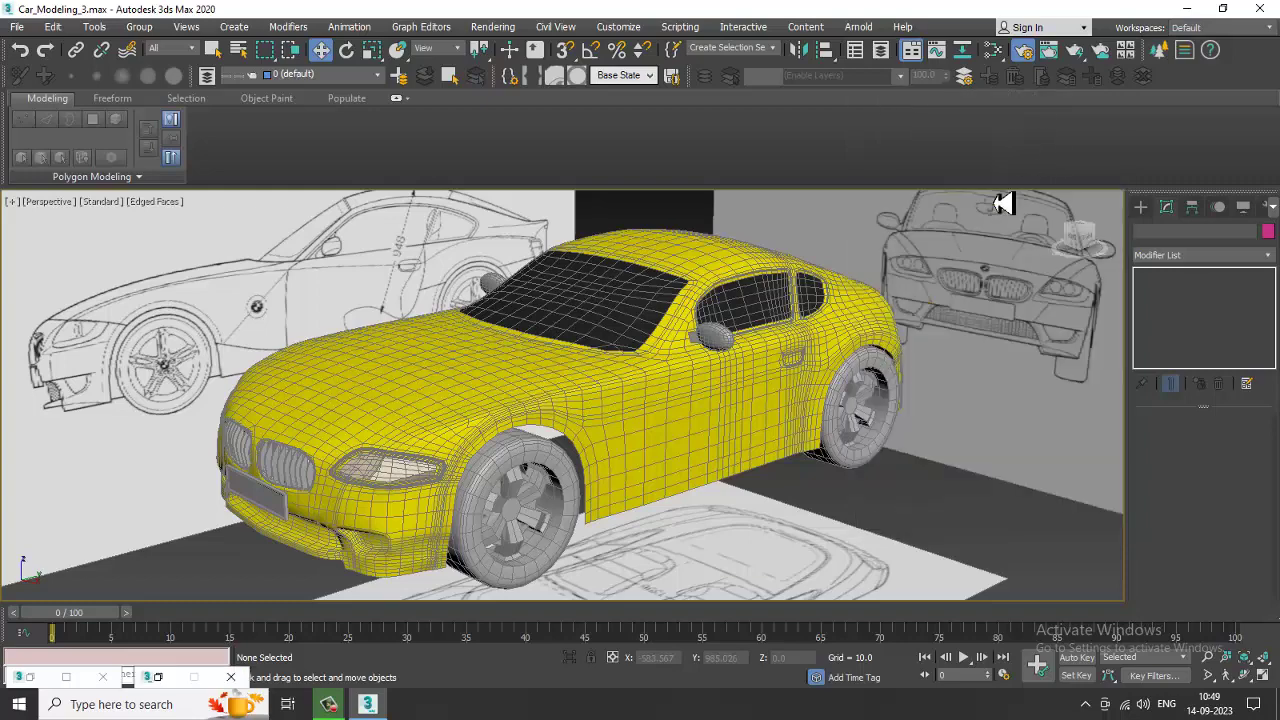
# Step: Hide the three blueprint reference planes behind and beneath the car
pyautogui.click(255, 246)
pyautogui.keyDown('ctrl'); pyautogui.click(951, 280); pyautogui.keyUp('ctrl')
pyautogui.keyDown('ctrl'); pyautogui.click(731, 577); pyautogui.keyUp('ctrl')
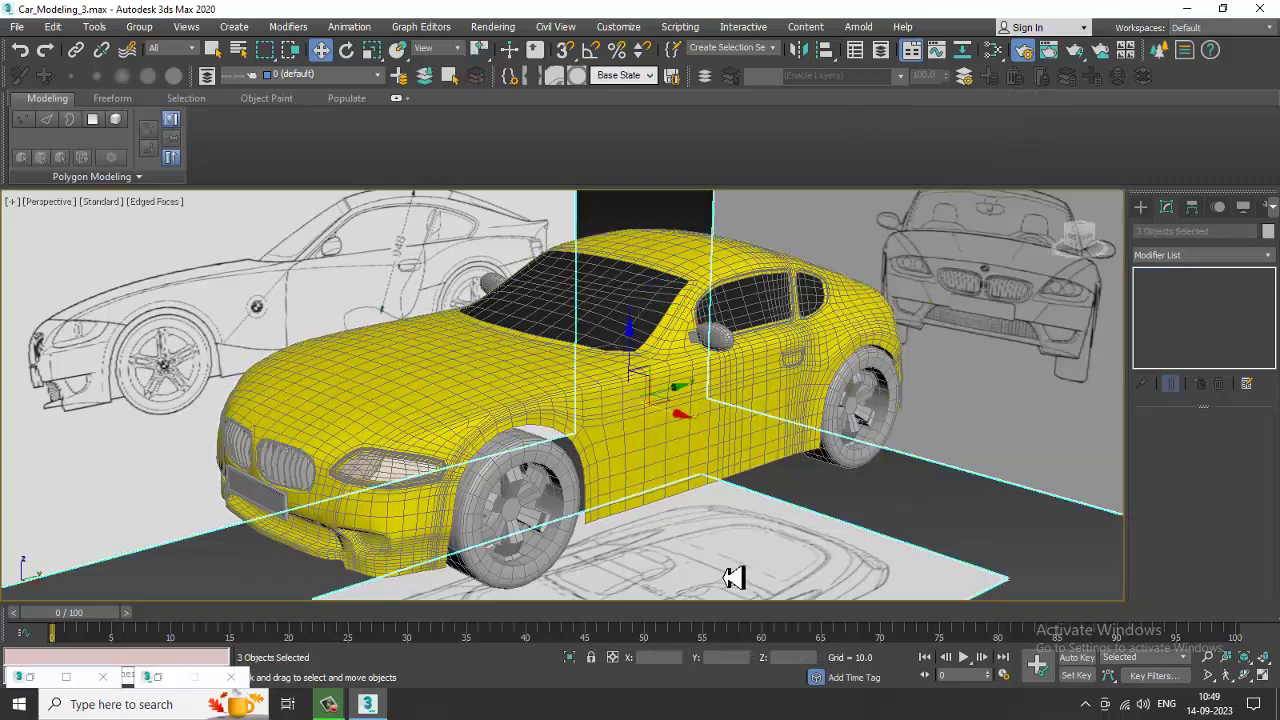
pyautogui.rightClick(727, 452)
pyautogui.click(778, 390)
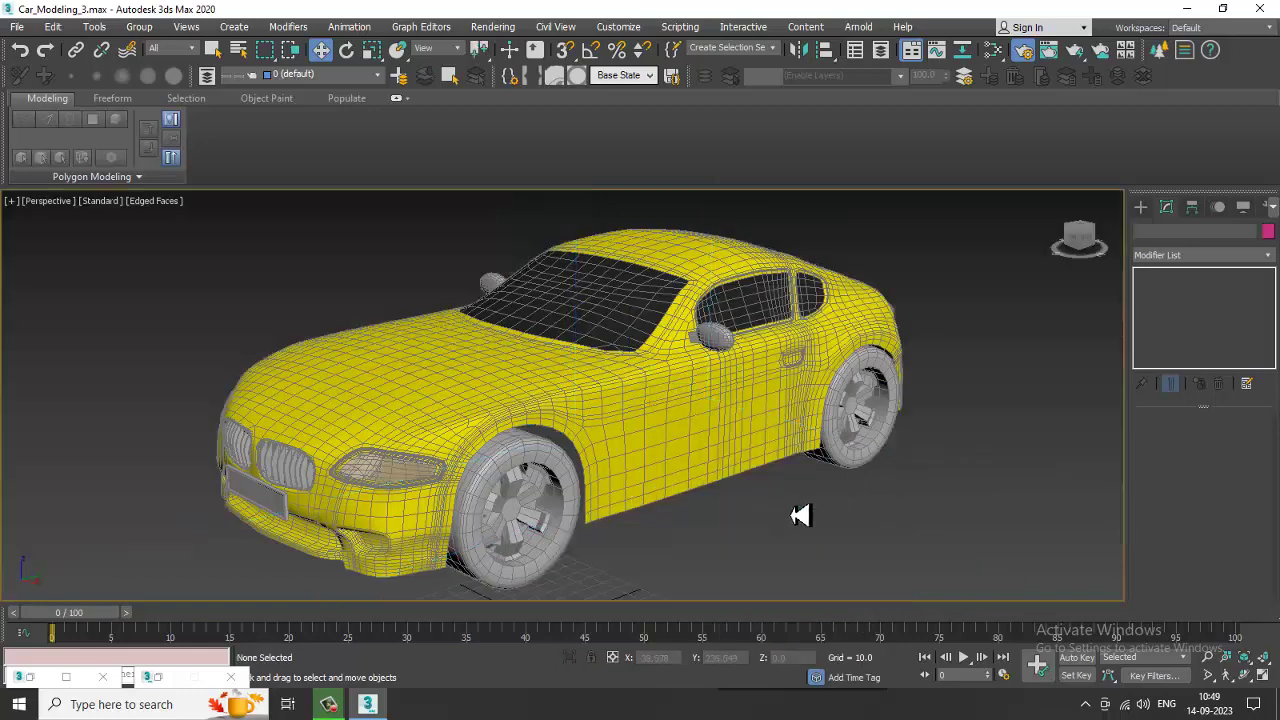
# Step: Create a large plane primitive around the car as a ground surface
pyautogui.scroll(-3, 655, 380)
pyautogui.click(1140, 206)
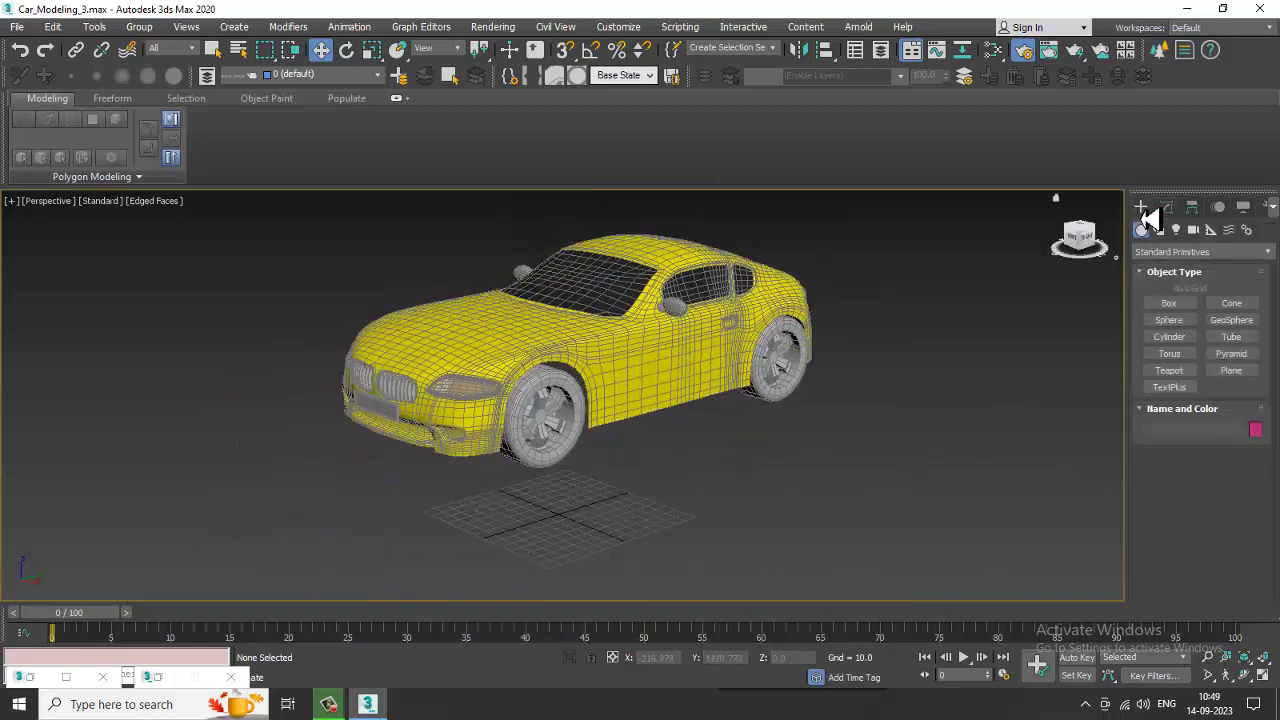
pyautogui.click(1231, 370)
pyautogui.scroll(-5, 960, 417)
pyautogui.moveTo(921, 318)
pyautogui.mouseDown()
pyautogui.moveTo(717, 630)
pyautogui.moveTo(682, 652)
pyautogui.mouseUp()
pyautogui.press('w')
# Step: Raise the ground plane to the underside of the wheels, at a Z position of about 82.5
pyautogui.scroll(5, 896, 478)
pyautogui.keyDown('alt'); pyautogui.moveTo(900, 467); pyautogui.dragTo(737, 391, button='middle'); pyautogui.keyUp('alt')
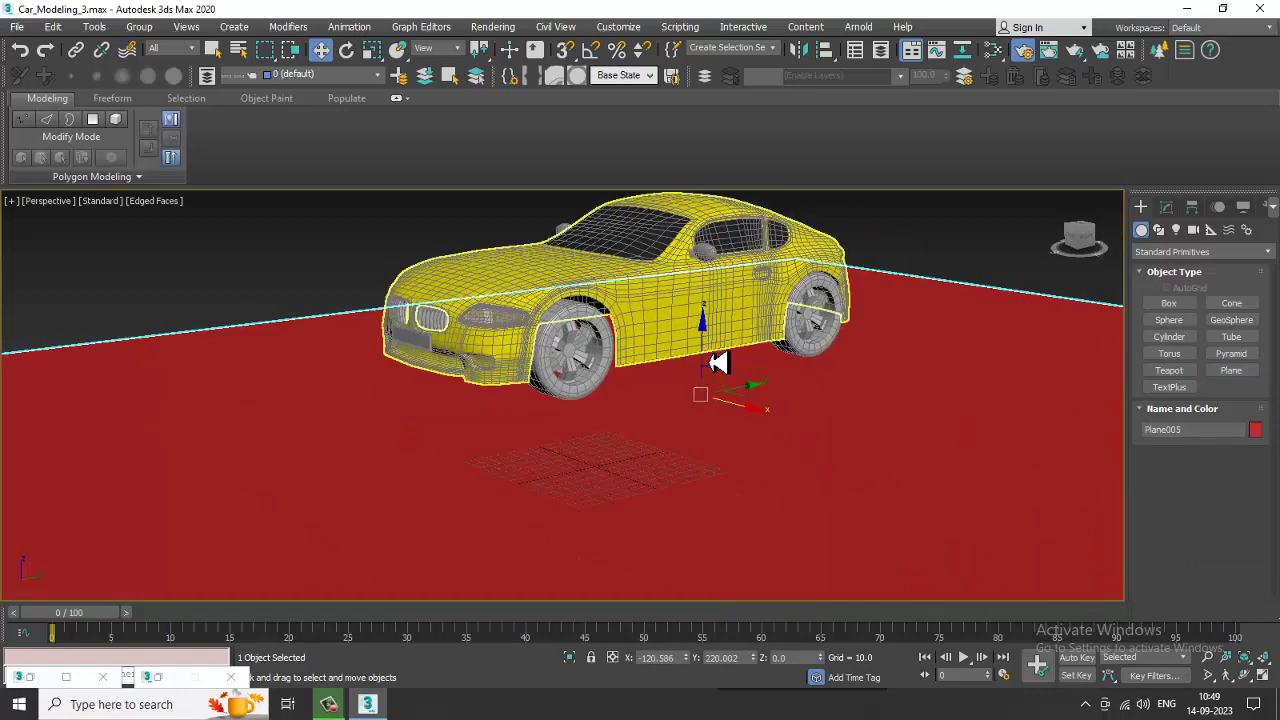
pyautogui.moveTo(717, 363); pyautogui.dragTo(734, 277)
pyautogui.scroll(4, 729, 300)
pyautogui.keyDown('alt'); pyautogui.moveTo(693, 327); pyautogui.dragTo(687, 304, button='middle'); pyautogui.keyUp('alt')
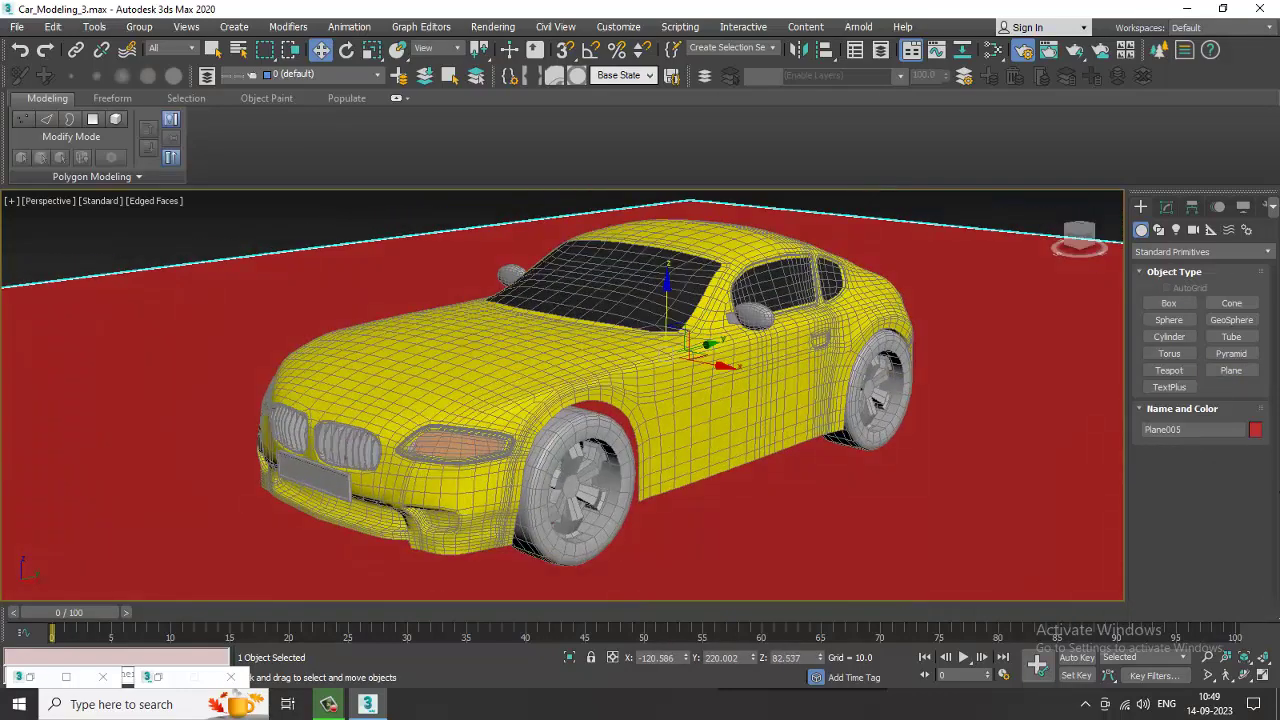
# Step: Change the ground plane's object color to the light grey custom color
pyautogui.click(1255, 429)
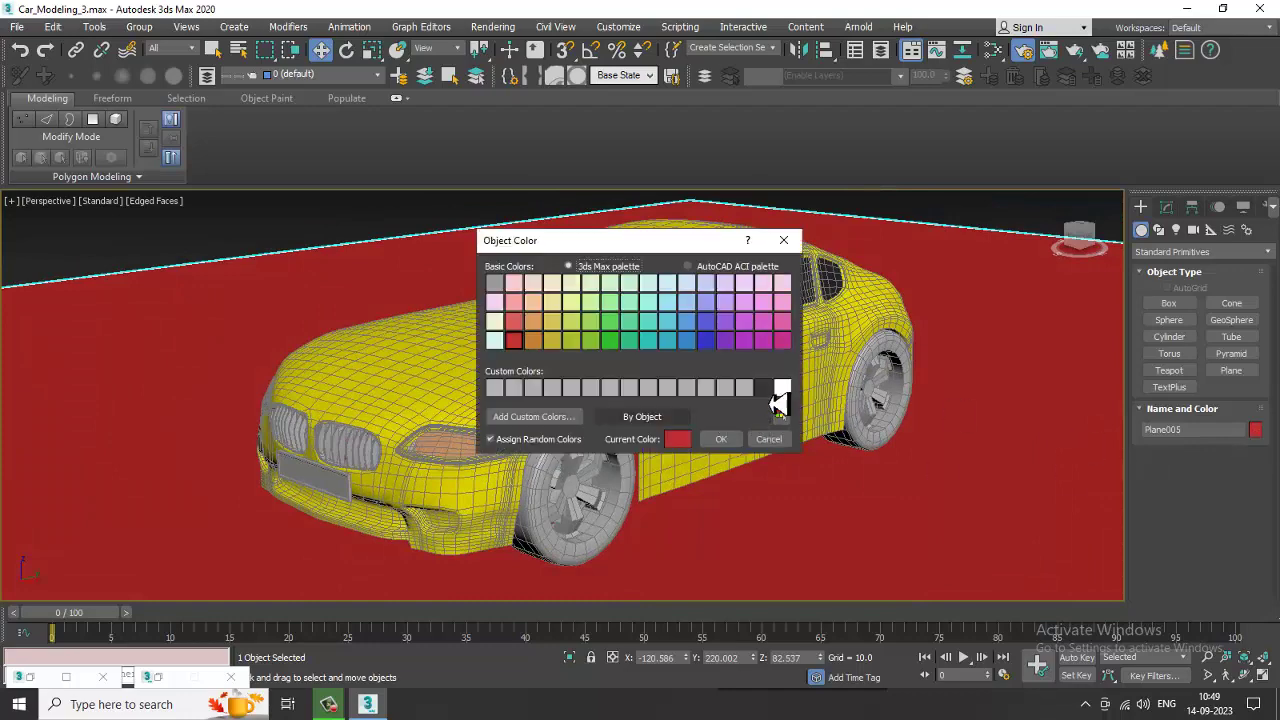
pyautogui.click(744, 388)
pyautogui.click(737, 439)
# Step: Open the environment settings and assign a VRaySky map as the environment map
pyautogui.moveTo(731, 449)
pyautogui.keyDown('alt'); pyautogui.mouseDown(button='middle')
pyautogui.moveTo(757, 423)
pyautogui.moveTo(749, 434)
pyautogui.mouseUp(button='middle'); pyautogui.keyUp('alt')
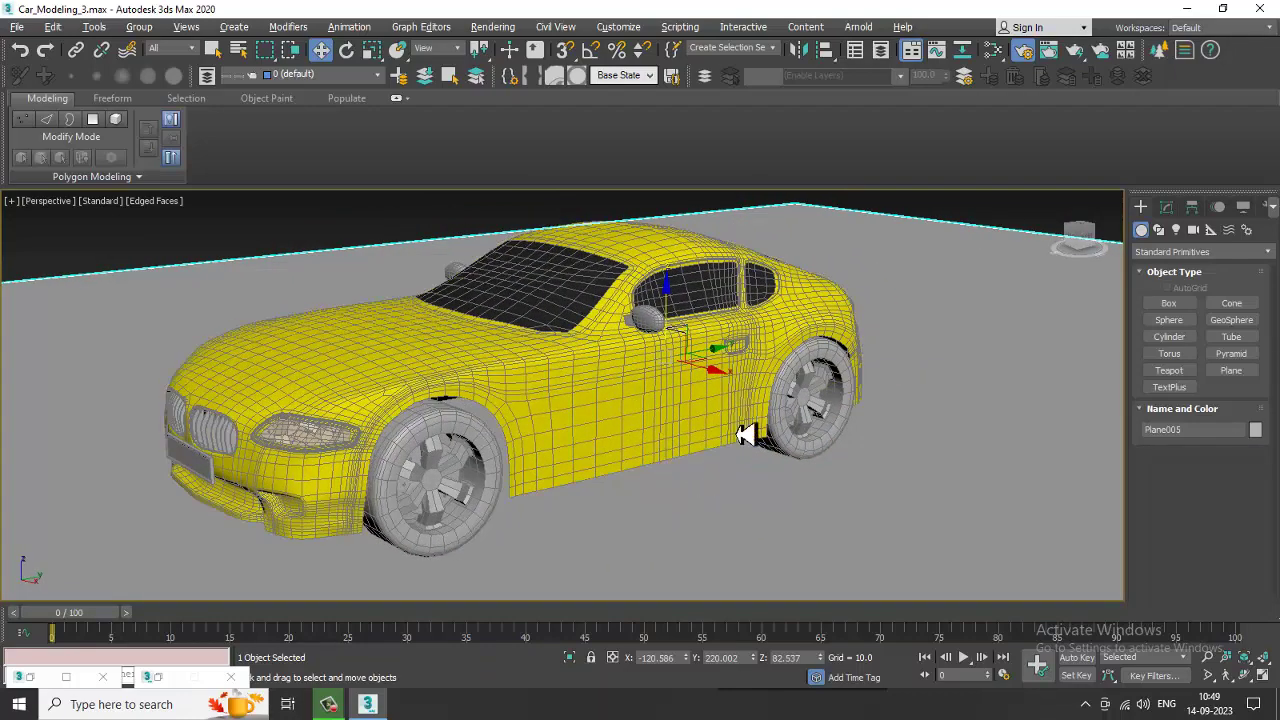
pyautogui.click(493, 27)
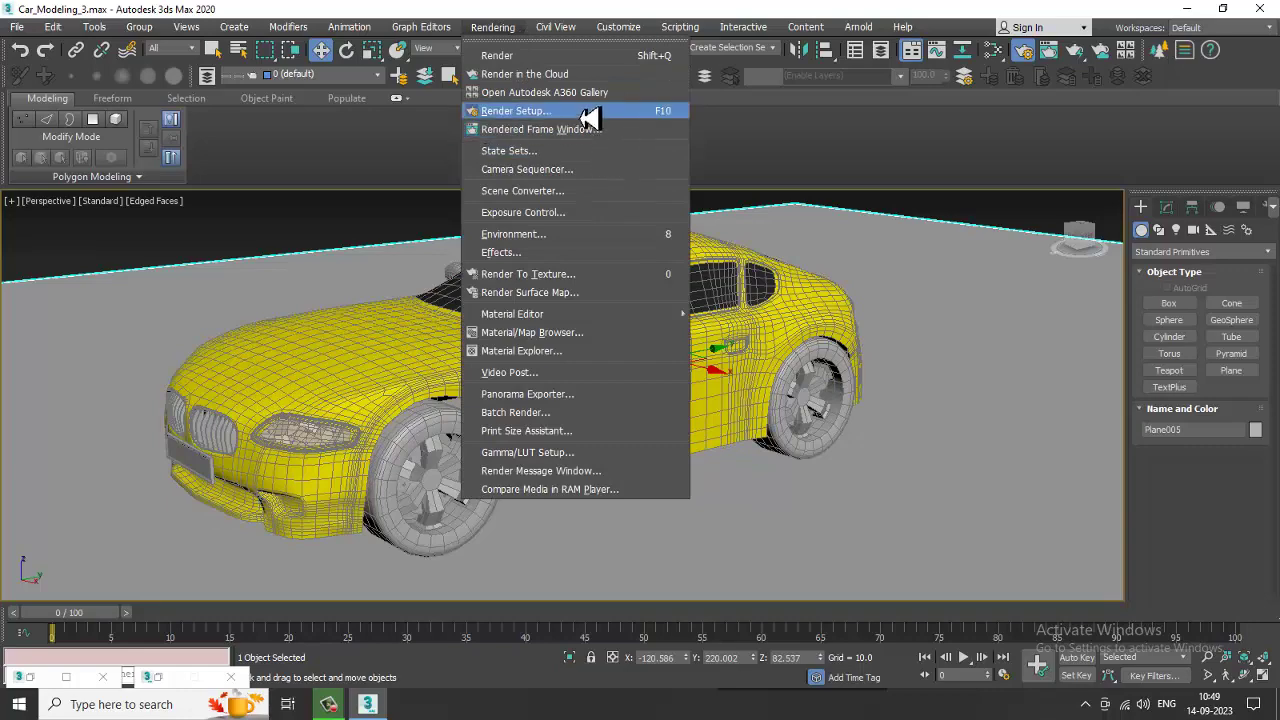
pyautogui.click(605, 235)
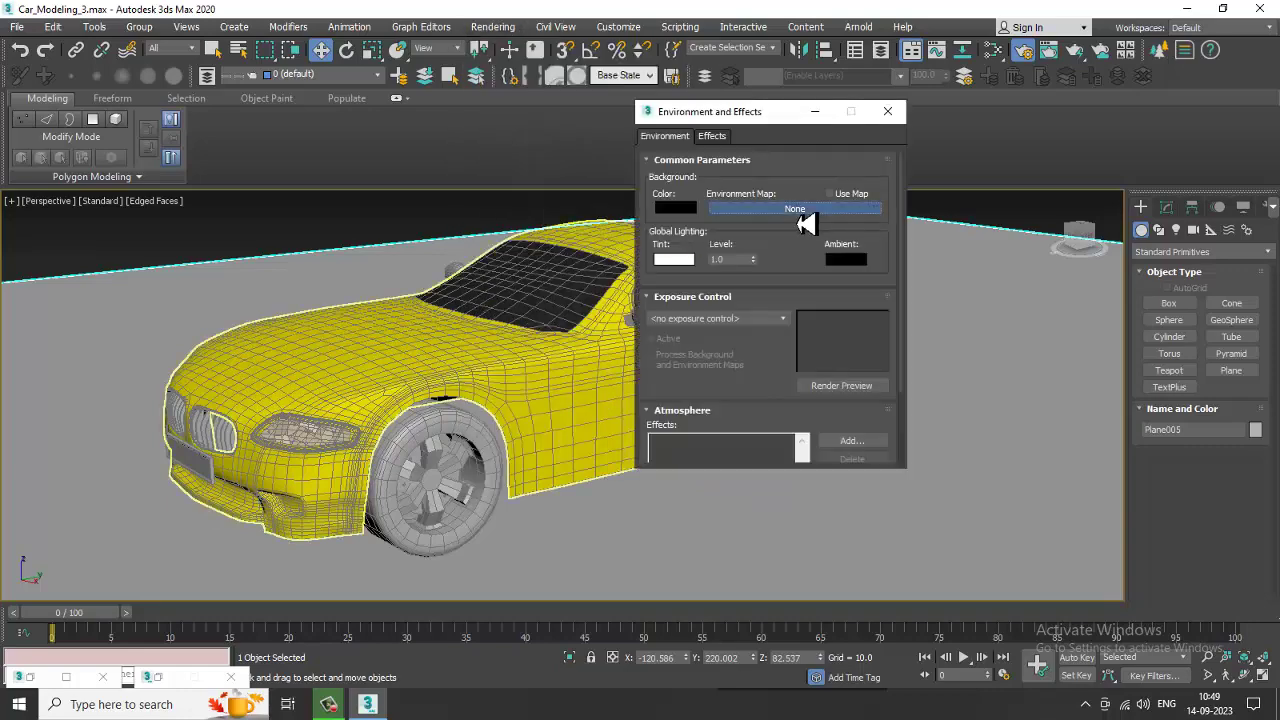
pyautogui.click(806, 212)
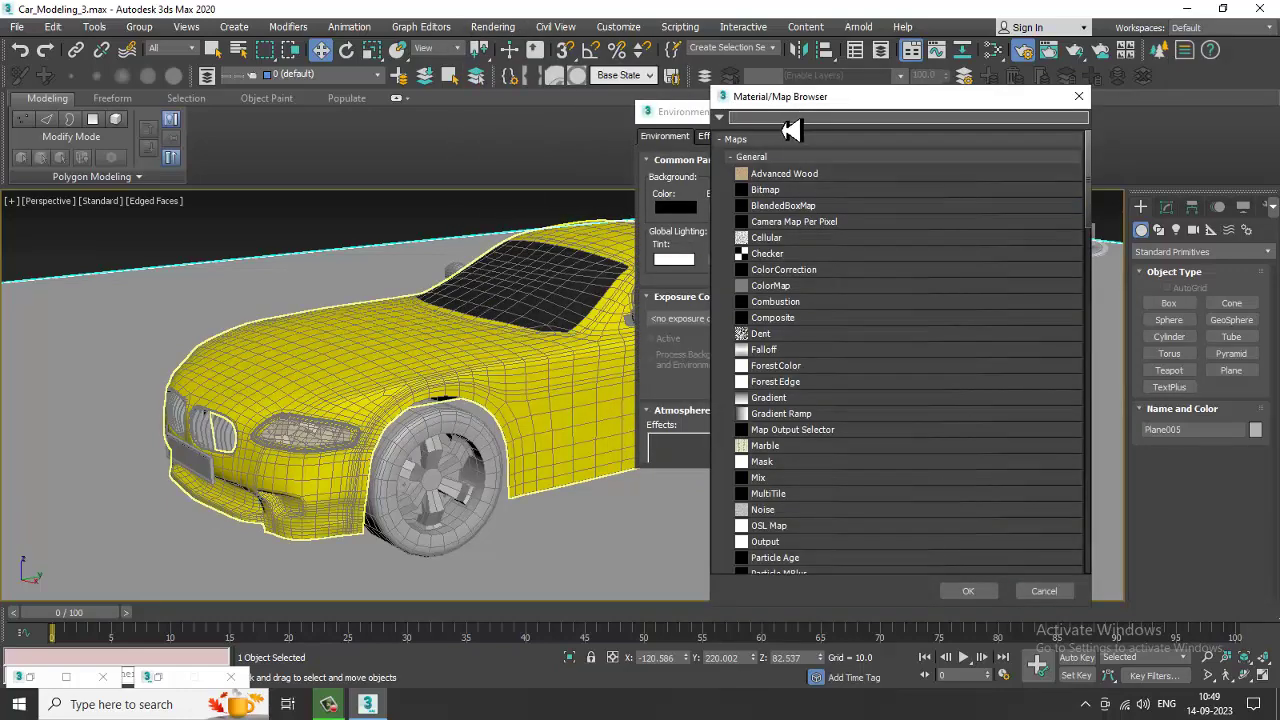
pyautogui.write('vrays')
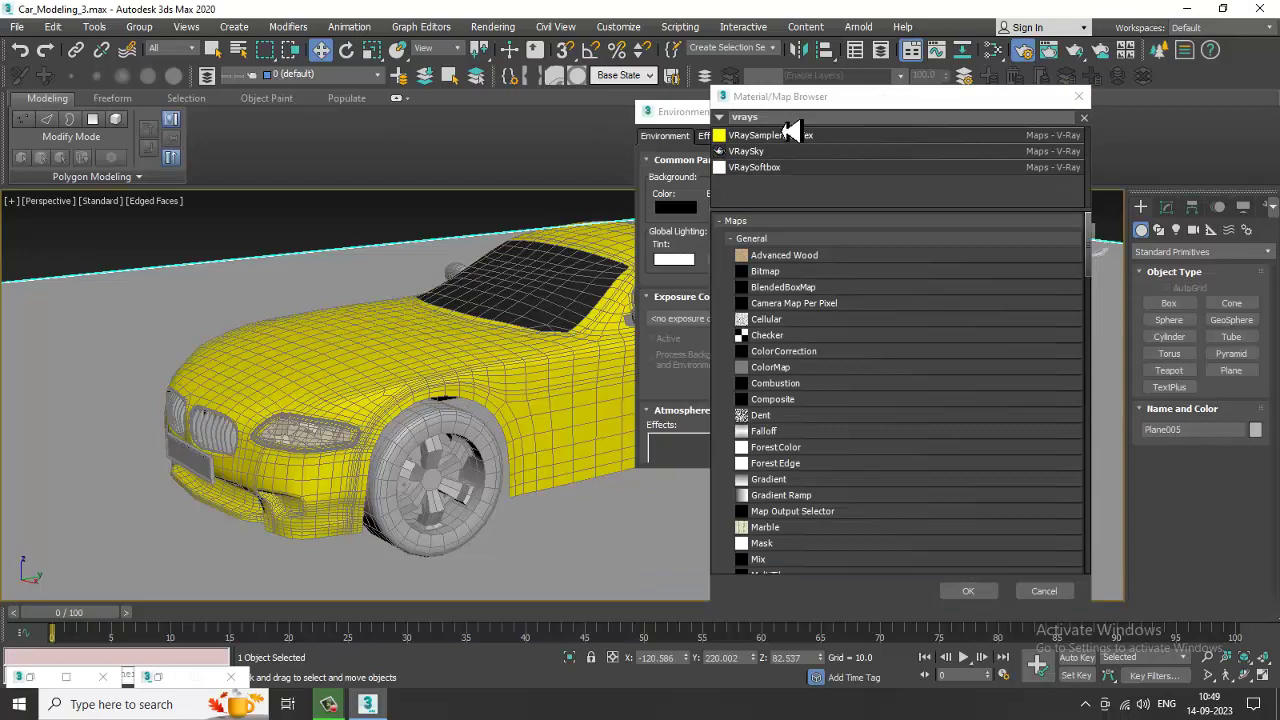
pyautogui.doubleClick(745, 152)
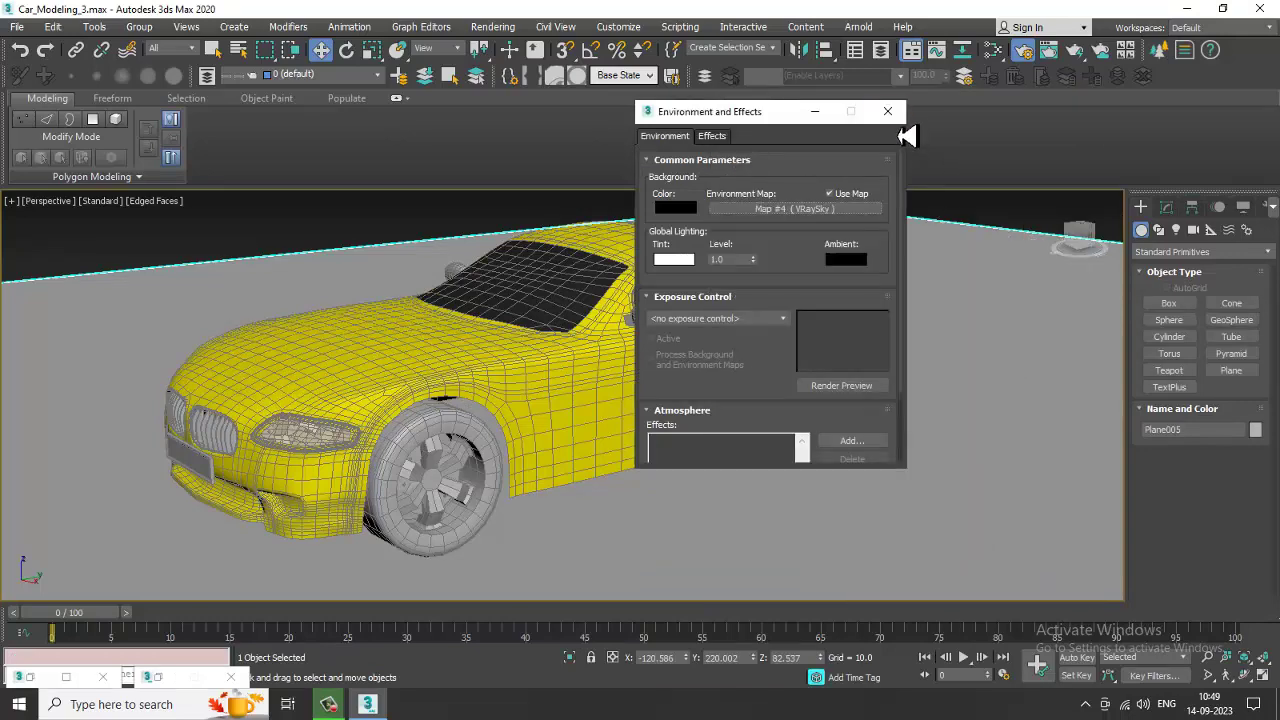
# Step: Render the car on its ground plane from a front three-quarter view with the VRaySky environment, then dismiss the frame buffer
pyautogui.click(887, 111)
pyautogui.scroll(-3, 686, 371)
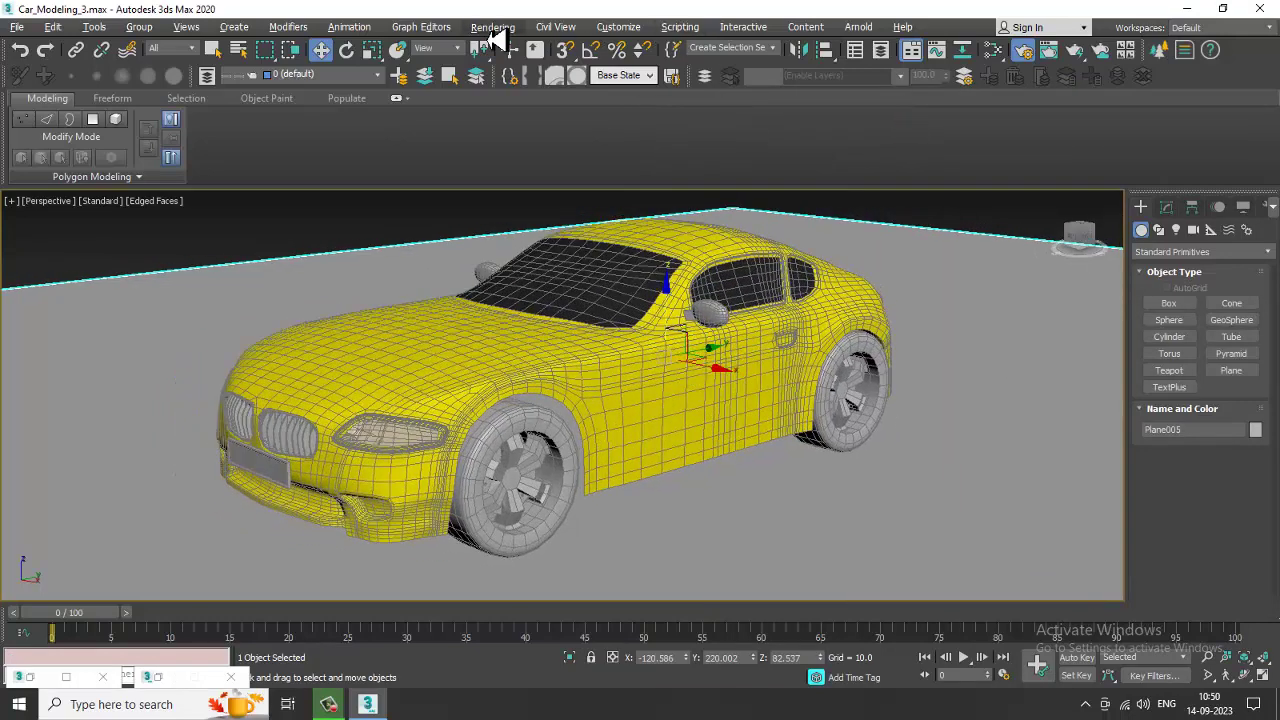
pyautogui.click(493, 27)
pyautogui.click(508, 47)
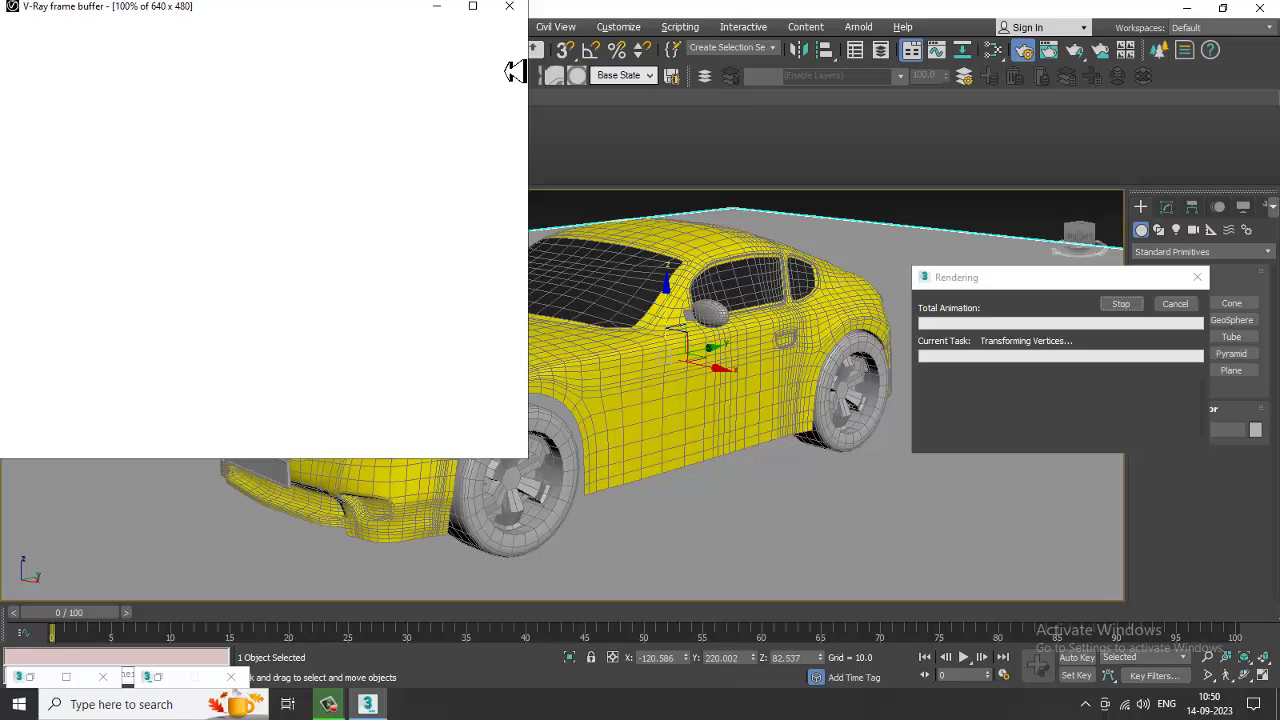
pyautogui.click(328, 704)
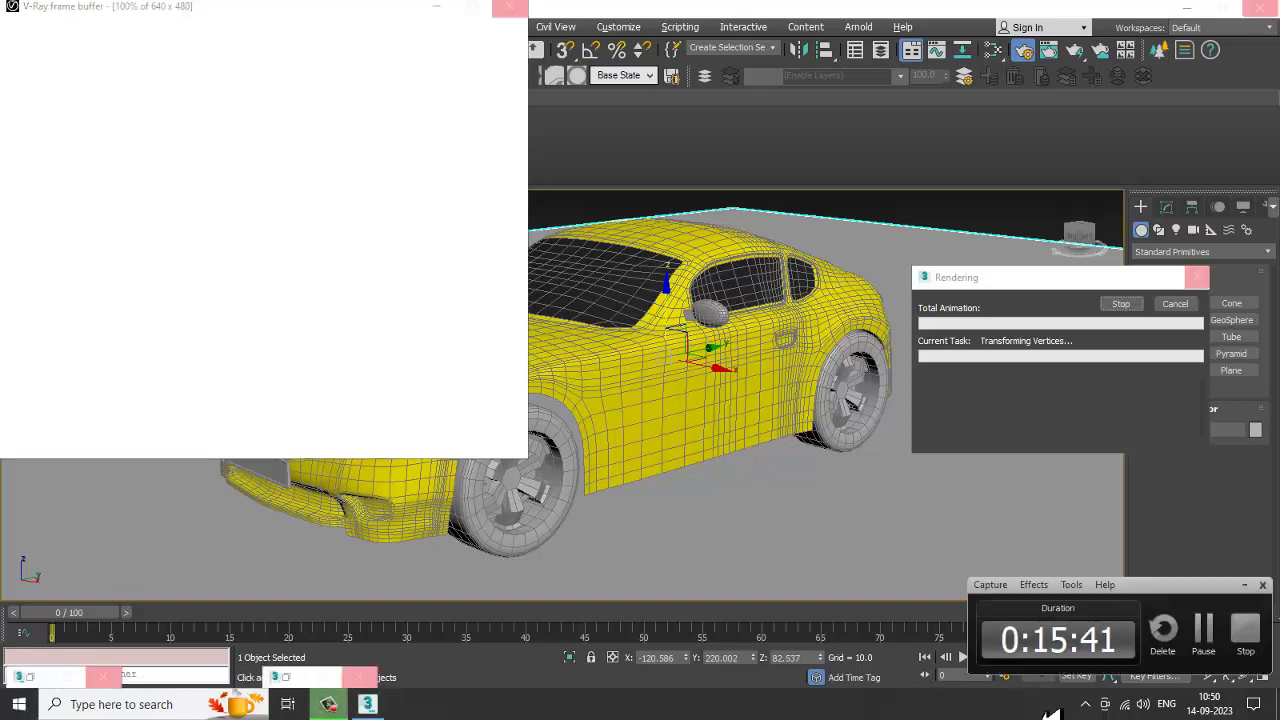
pyautogui.click(1207, 632)
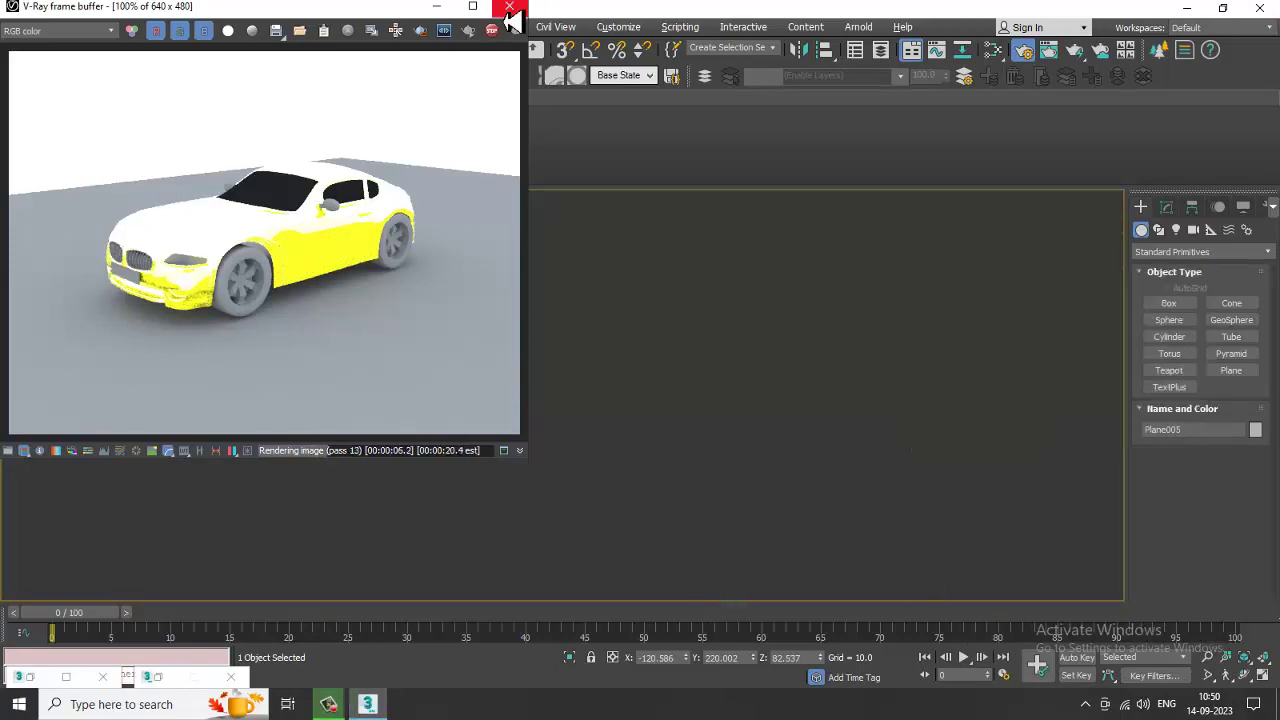
pyautogui.click(510, 8)
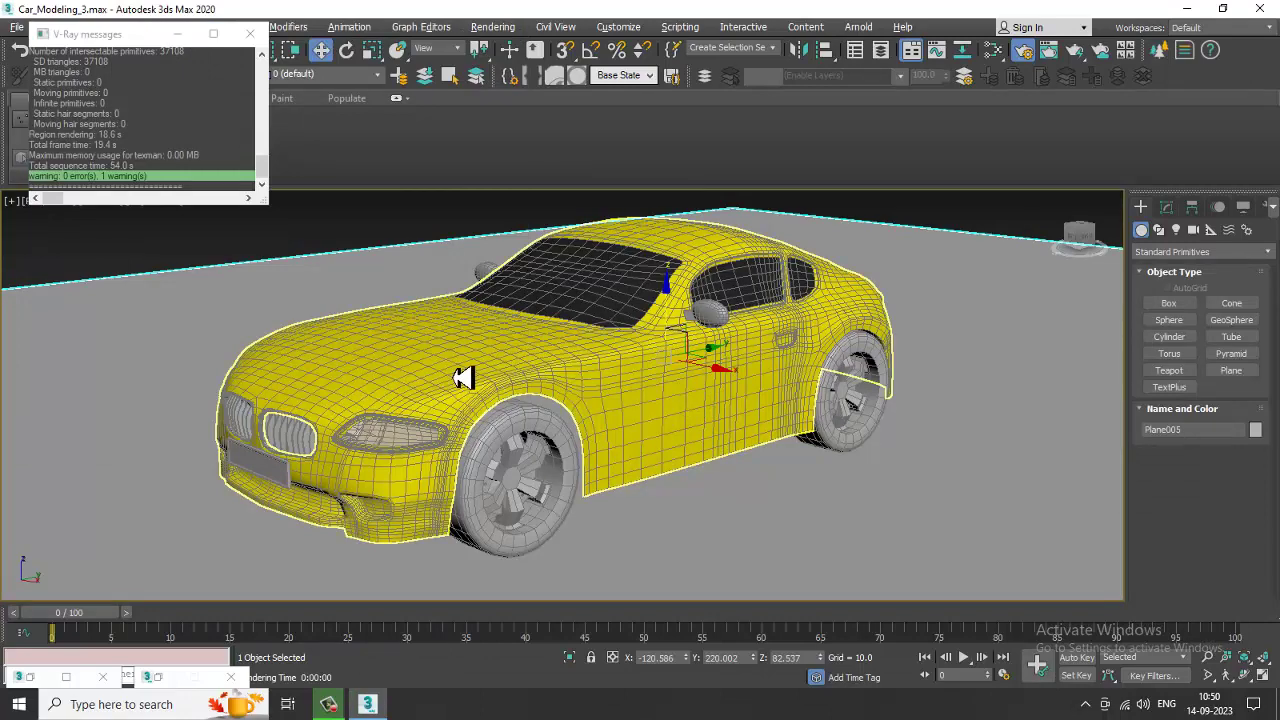
# Step: Set the yellow VRayCarPaintMtl's base reflection to 0.2 and base glossiness to 0.4
pyautogui.press('m')
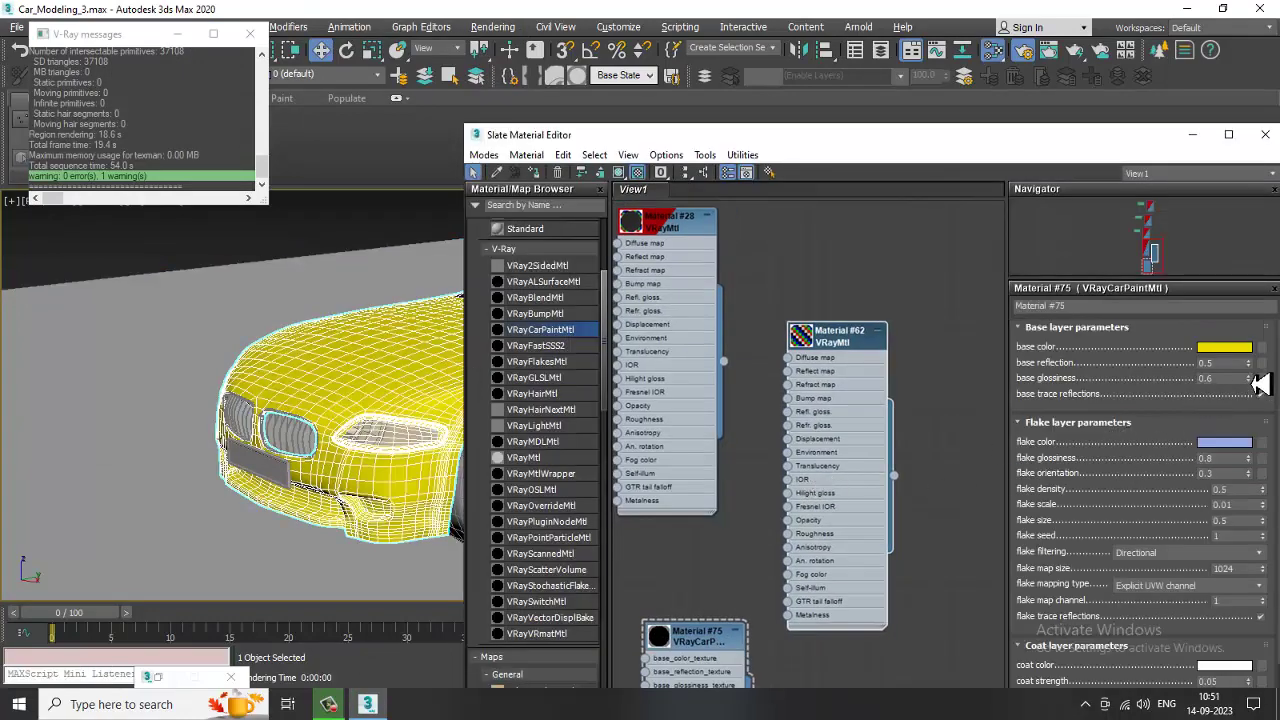
pyautogui.moveTo(1237, 364); pyautogui.dragTo(1178, 365)
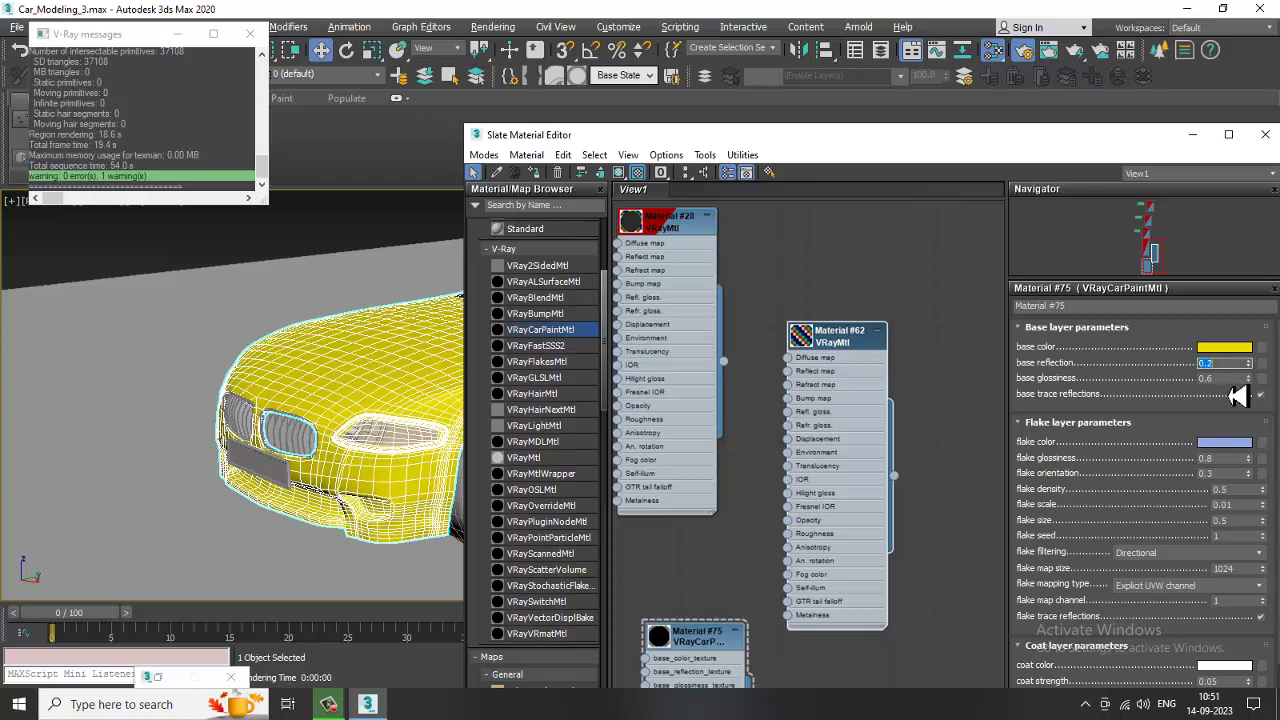
pyautogui.moveTo(1230, 380); pyautogui.dragTo(1153, 388)
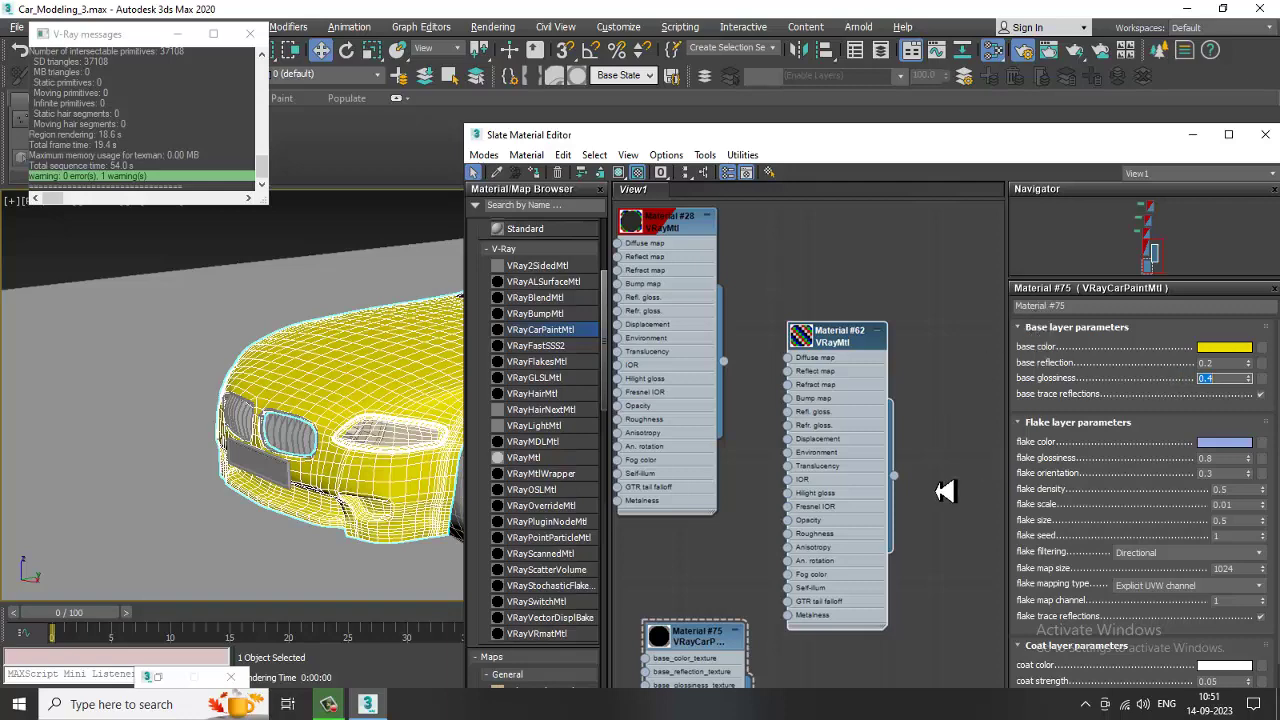
# Step: Darken the car paint material's coat color from white to grey and put the material editor away
pyautogui.moveTo(945, 490); pyautogui.dragTo(957, 334, button='middle')
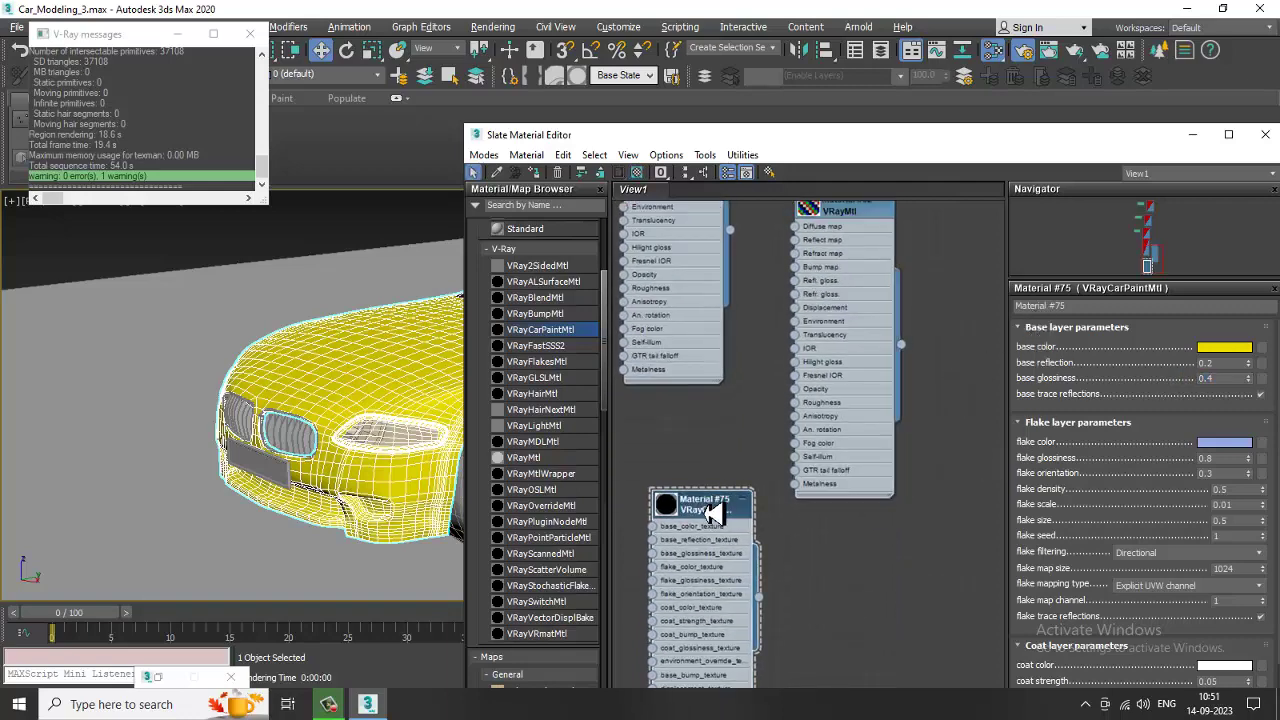
pyautogui.moveTo(1135, 632); pyautogui.dragTo(1140, 373)
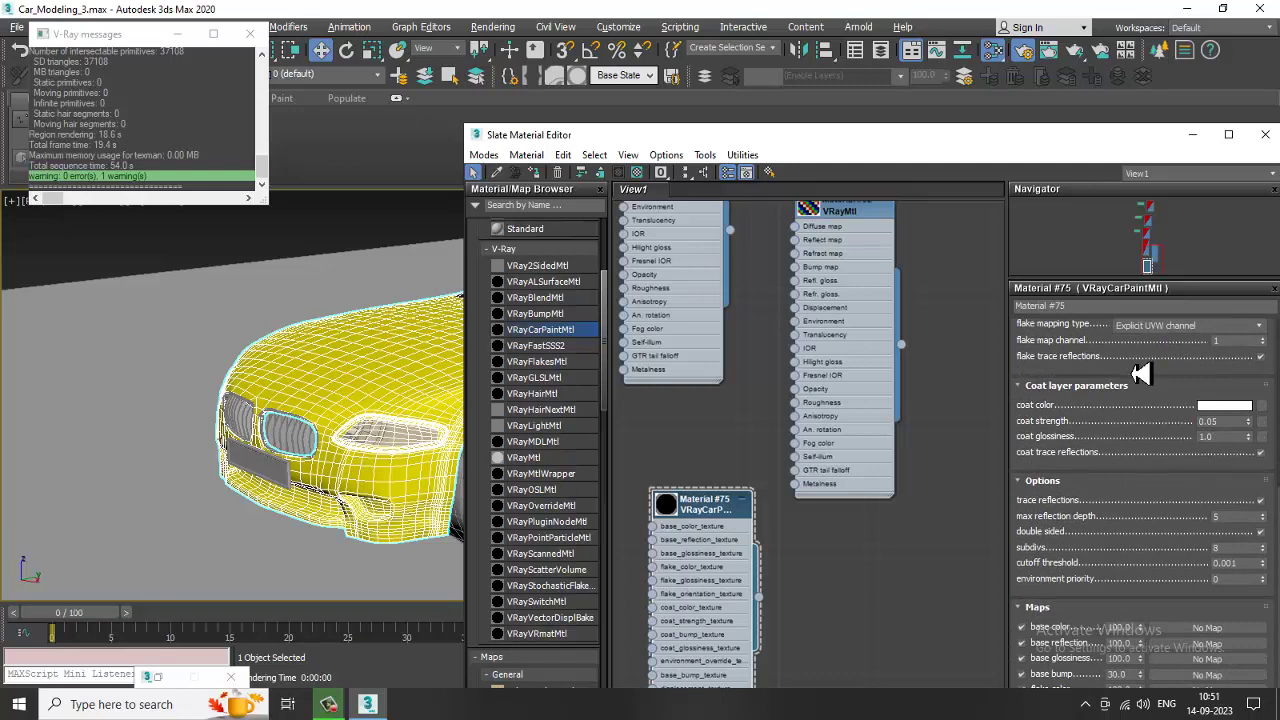
pyautogui.click(1214, 405)
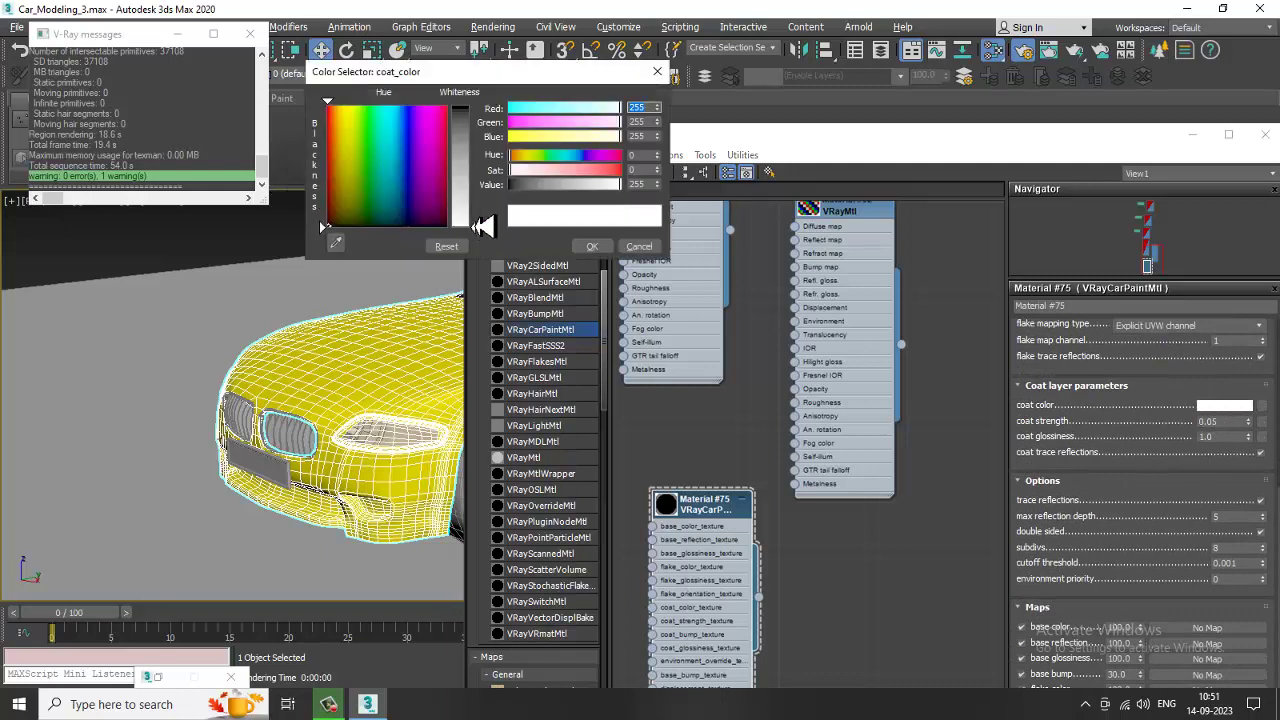
pyautogui.moveTo(484, 226); pyautogui.dragTo(486, 177)
pyautogui.click(592, 246)
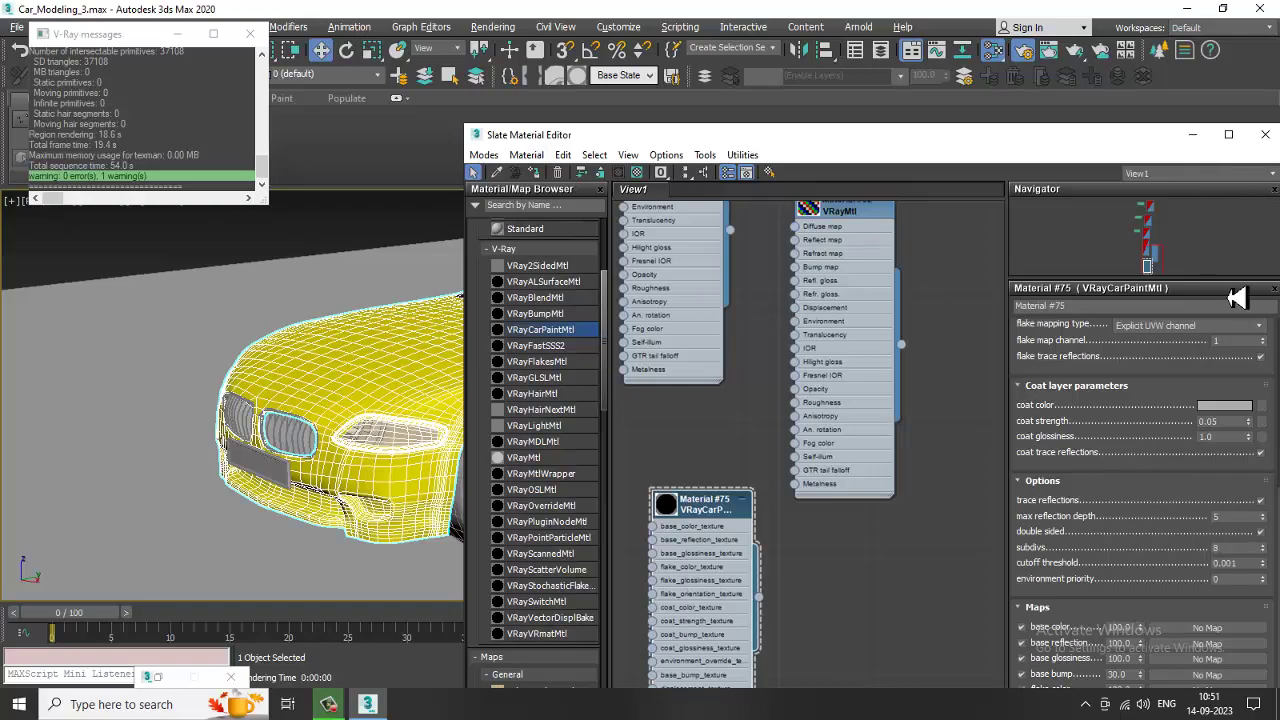
pyautogui.click(1192, 134)
# Step: Render the car with the adjusted paint from a raised view over the hood
pyautogui.keyDown('alt'); pyautogui.moveTo(689, 431); pyautogui.dragTo(651, 163, button='middle'); pyautogui.keyUp('alt')
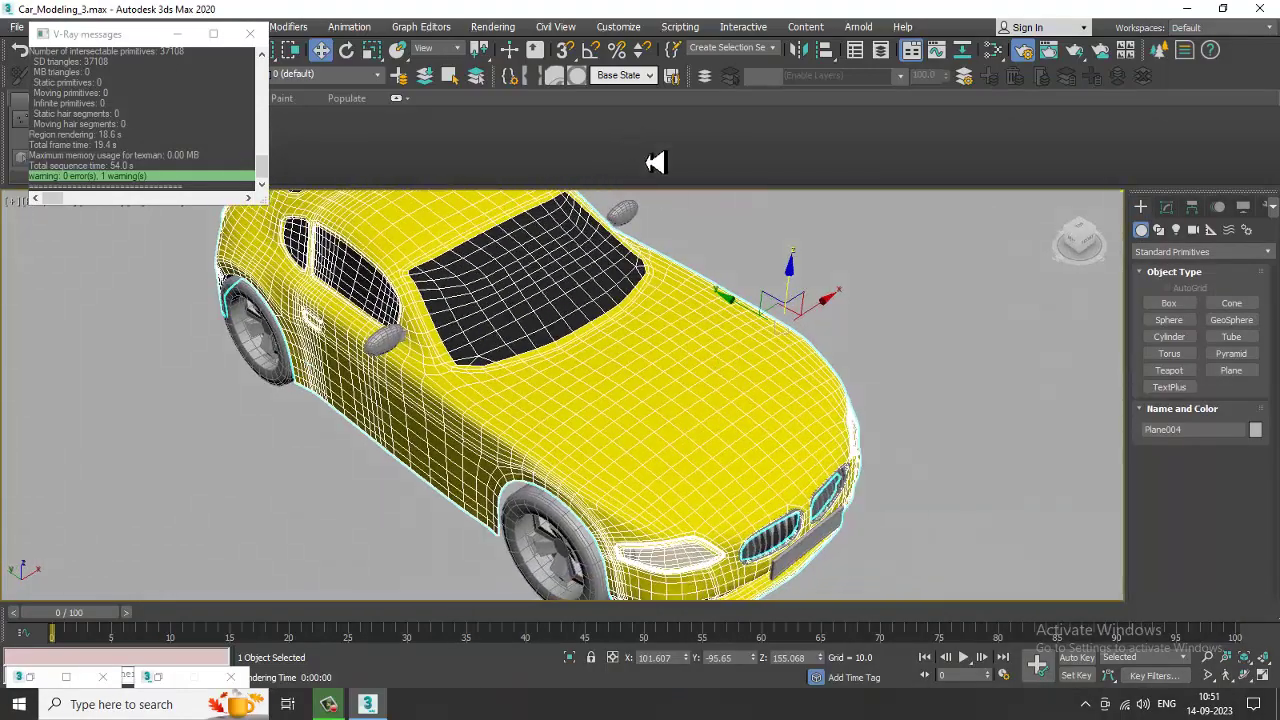
pyautogui.click(482, 30)
pyautogui.click(520, 55)
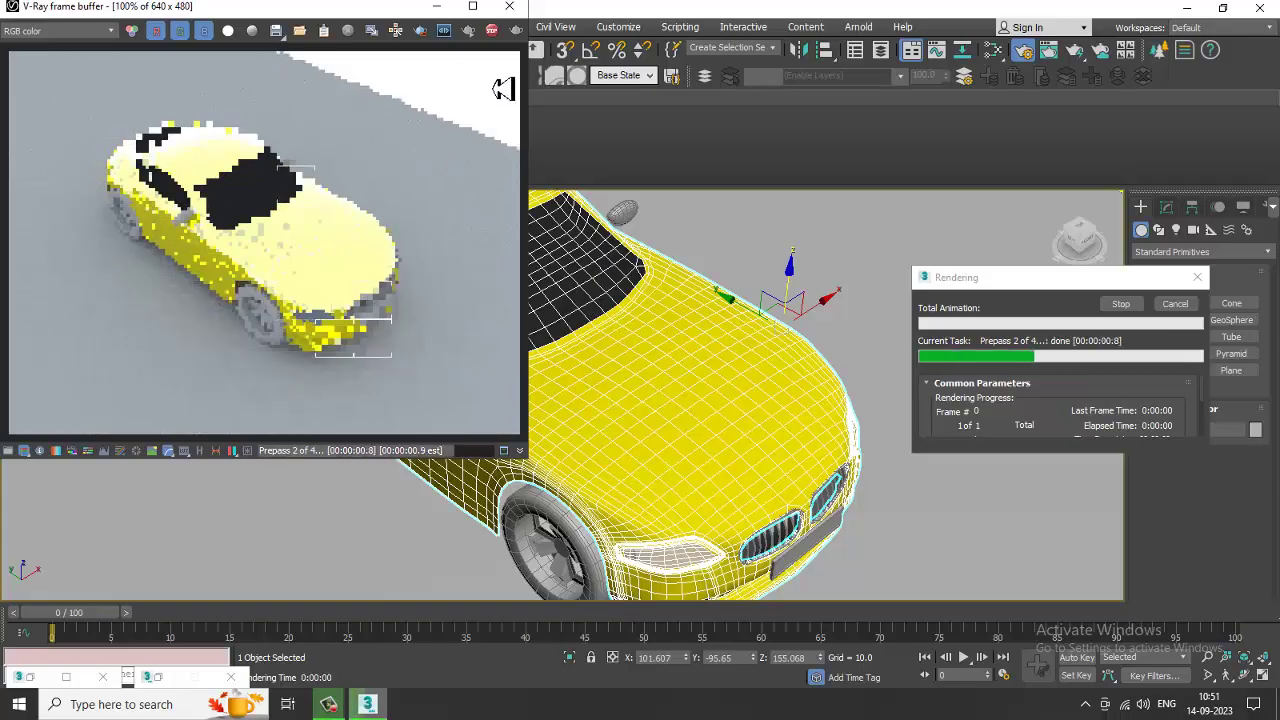
# Step: Render a closer, low front three-quarter view of the car's headlight and front wheel, then dismiss the render
pyautogui.keyDown('alt'); pyautogui.moveTo(819, 406); pyautogui.dragTo(830, 362, button='middle'); pyautogui.keyUp('alt')
pyautogui.scroll(4, 629, 386)
pyautogui.keyDown('alt'); pyautogui.moveTo(650, 332); pyautogui.dragTo(808, 309, button='middle'); pyautogui.keyUp('alt')
pyautogui.scroll(-4, 690, 351)
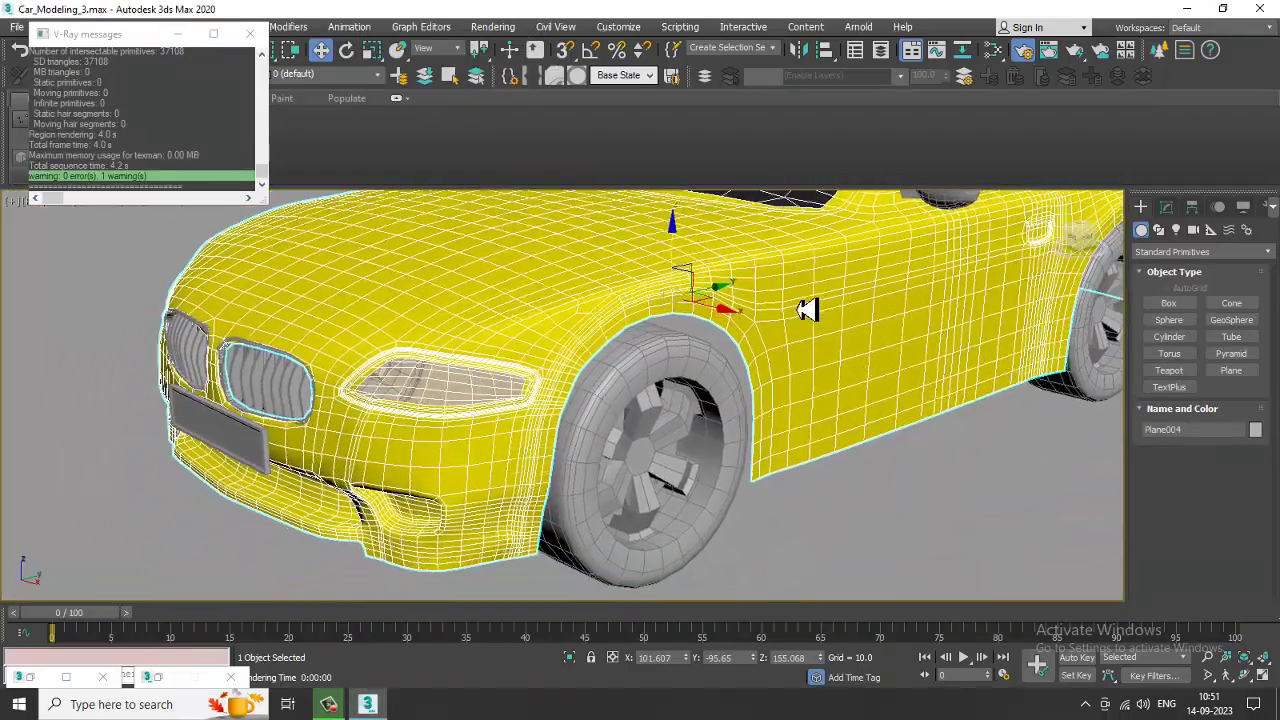
pyautogui.keyDown('alt'); pyautogui.moveTo(768, 366); pyautogui.dragTo(810, 395, button='middle'); pyautogui.keyUp('alt')
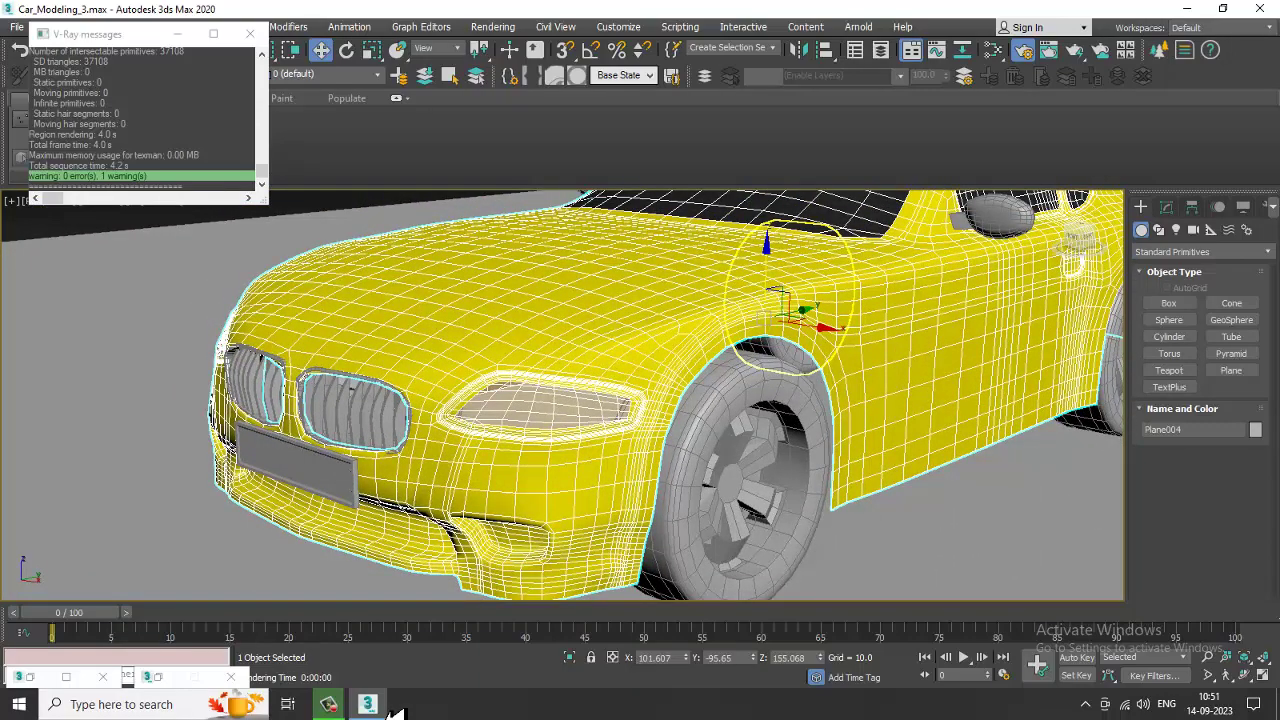
pyautogui.hotkey('shift', 'q')
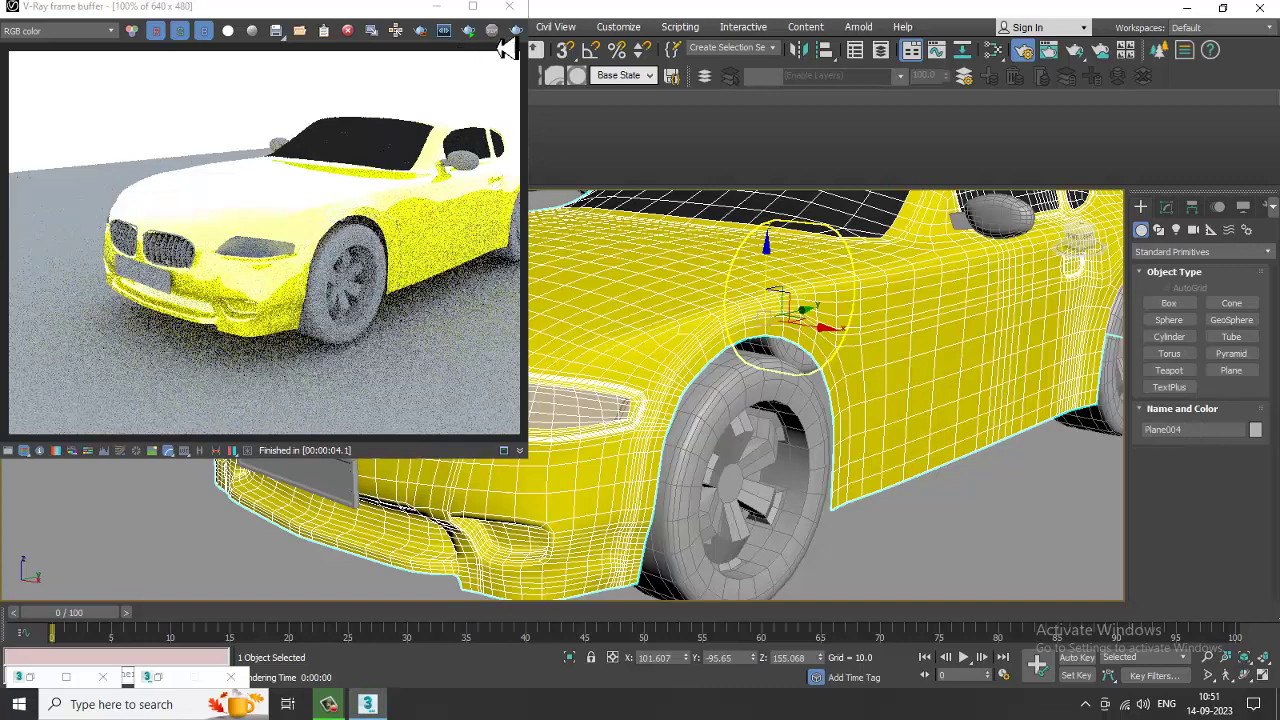
pyautogui.click(509, 6)
# Step: Replace the VRaySky environment map with a Bitmap, loading the hdri-high-resolution-map desert panorama JPG from the Desktop
pyautogui.click(514, 33)
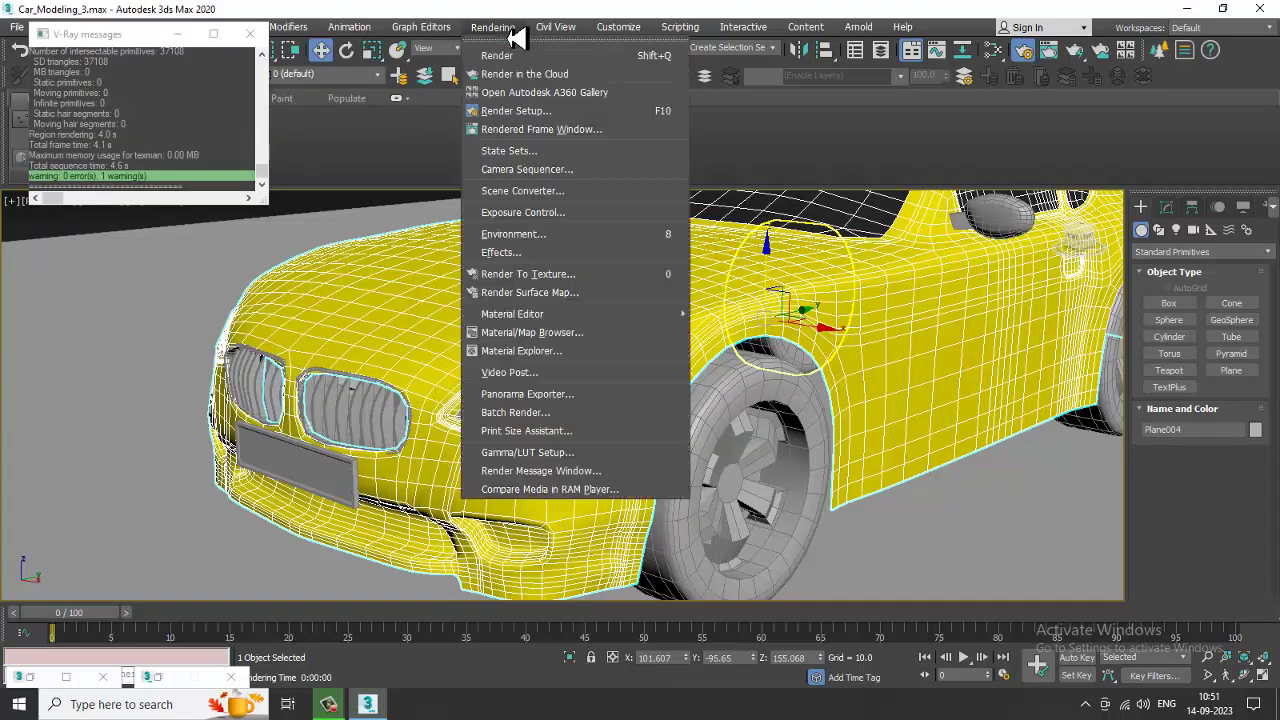
pyautogui.click(588, 235)
pyautogui.click(826, 210)
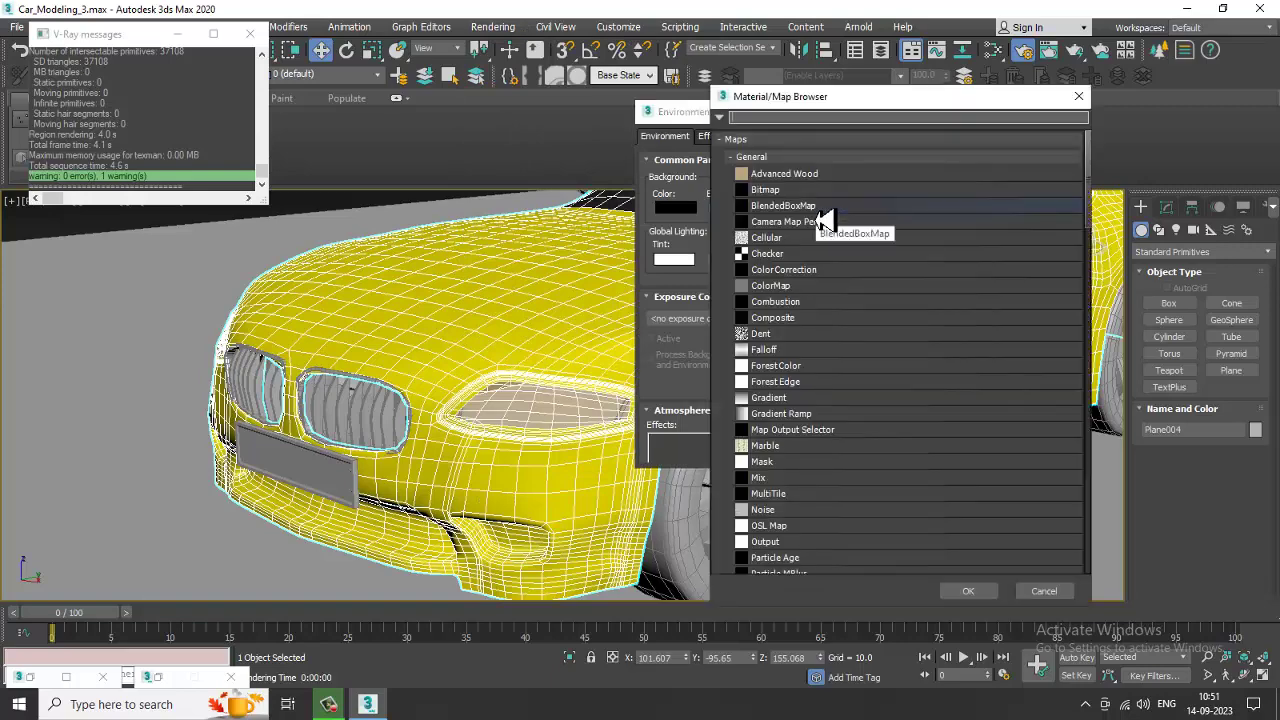
pyautogui.press('Escape')
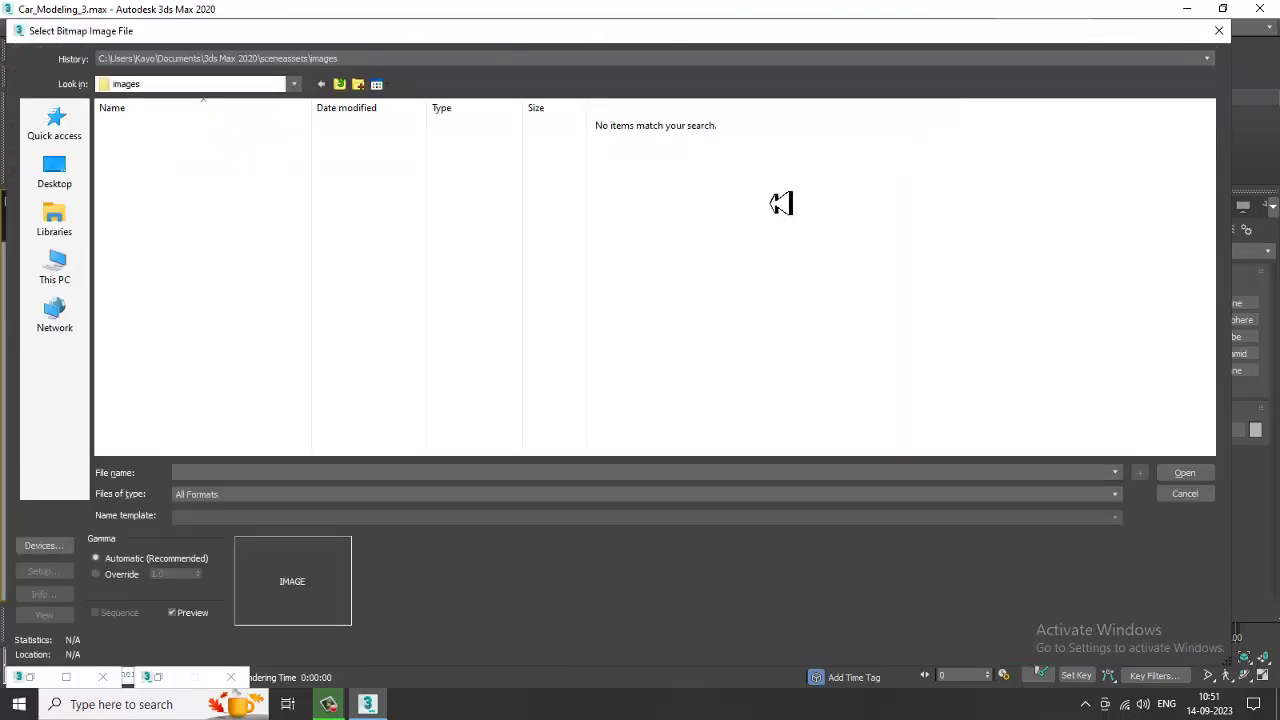
pyautogui.click(62, 175)
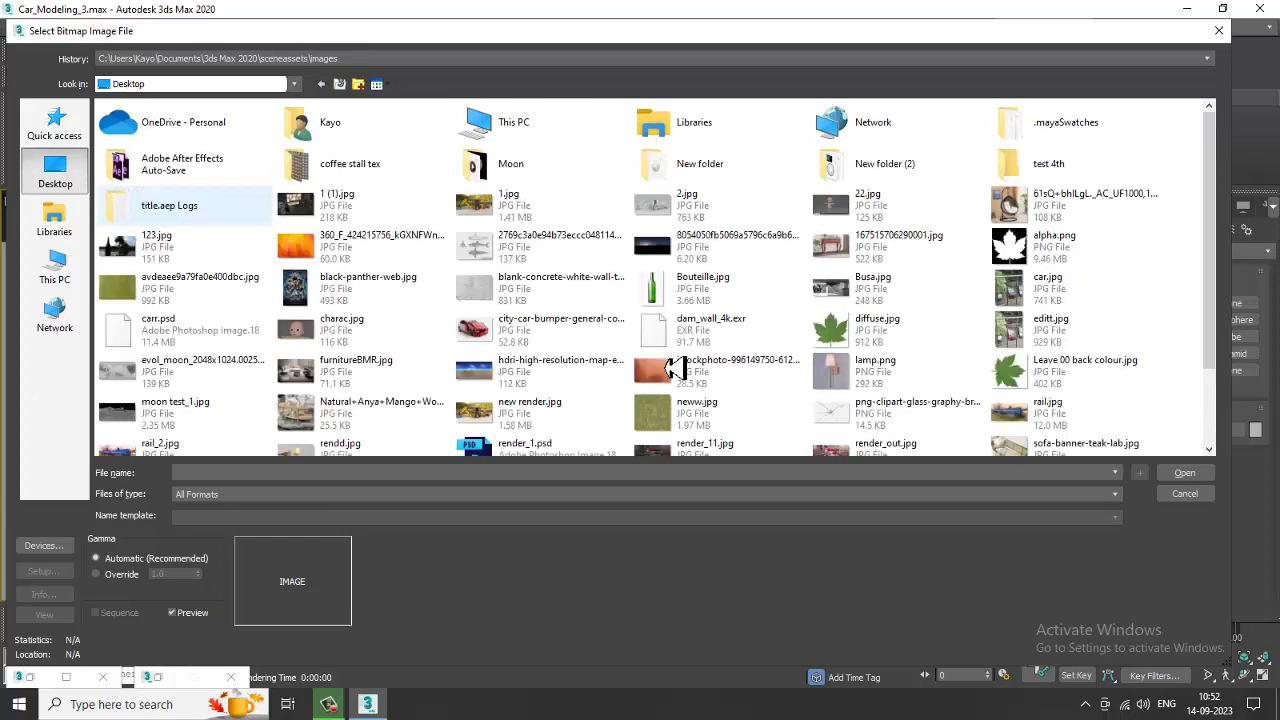
pyautogui.scroll(-2, 858, 370)
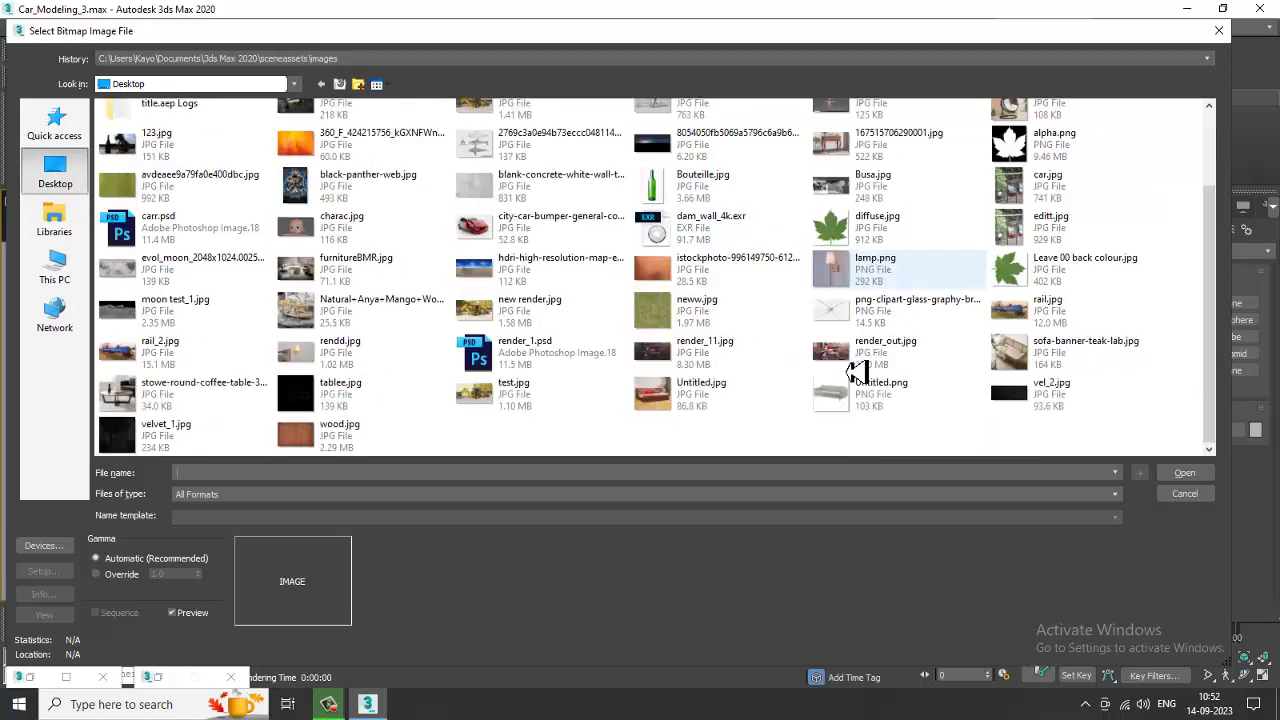
pyautogui.doubleClick(560, 280)
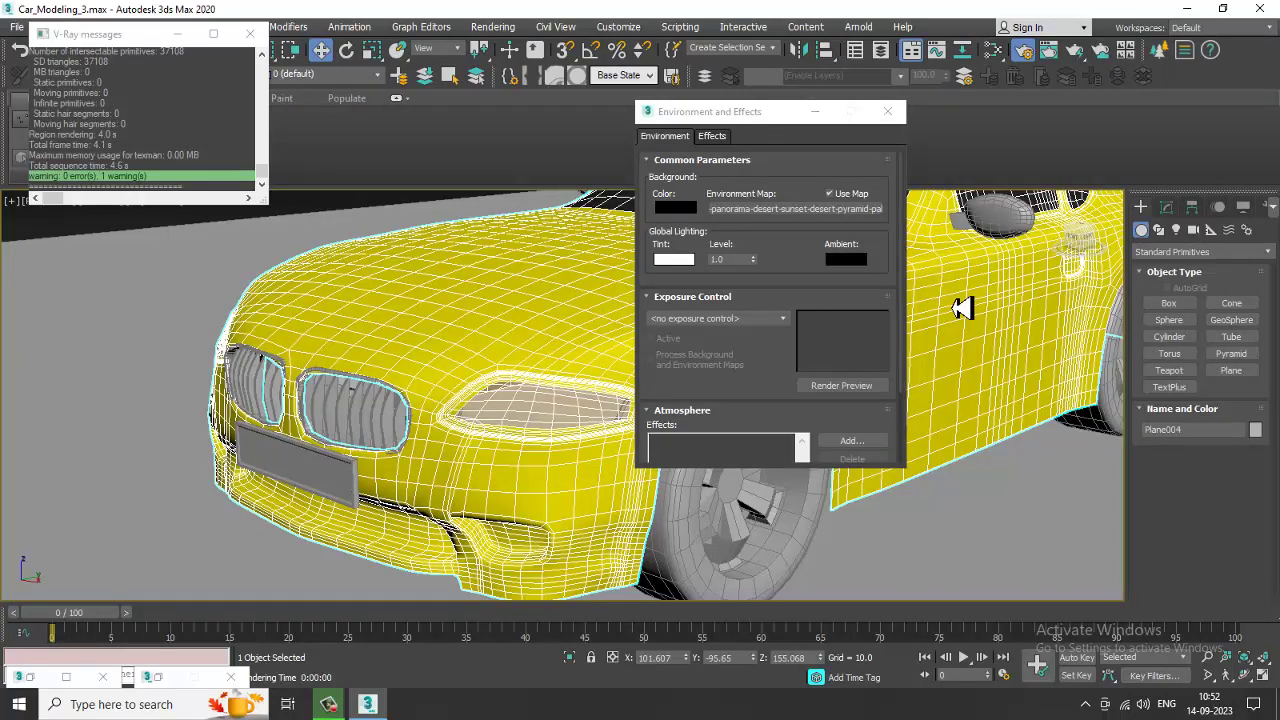
# Step: Render the car against the desert panorama, then close the environment settings and the frame buffer
pyautogui.click(493, 26)
pyautogui.click(608, 54)
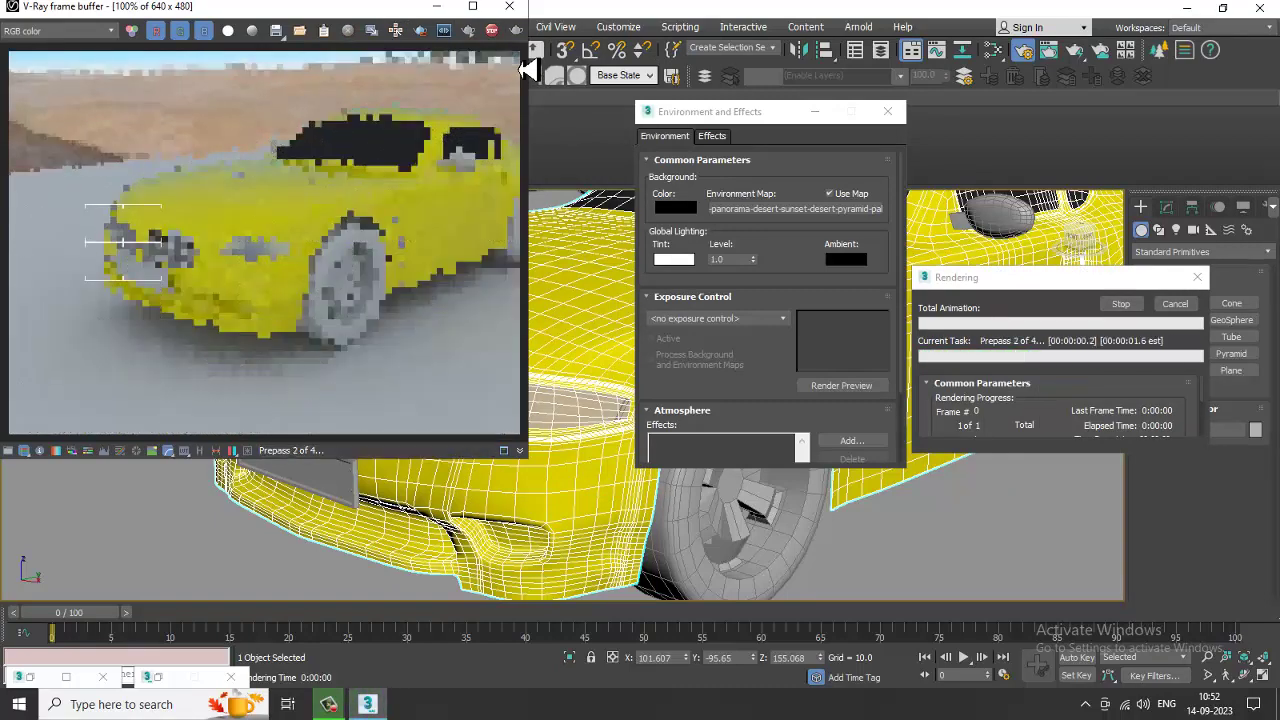
pyautogui.click(887, 111)
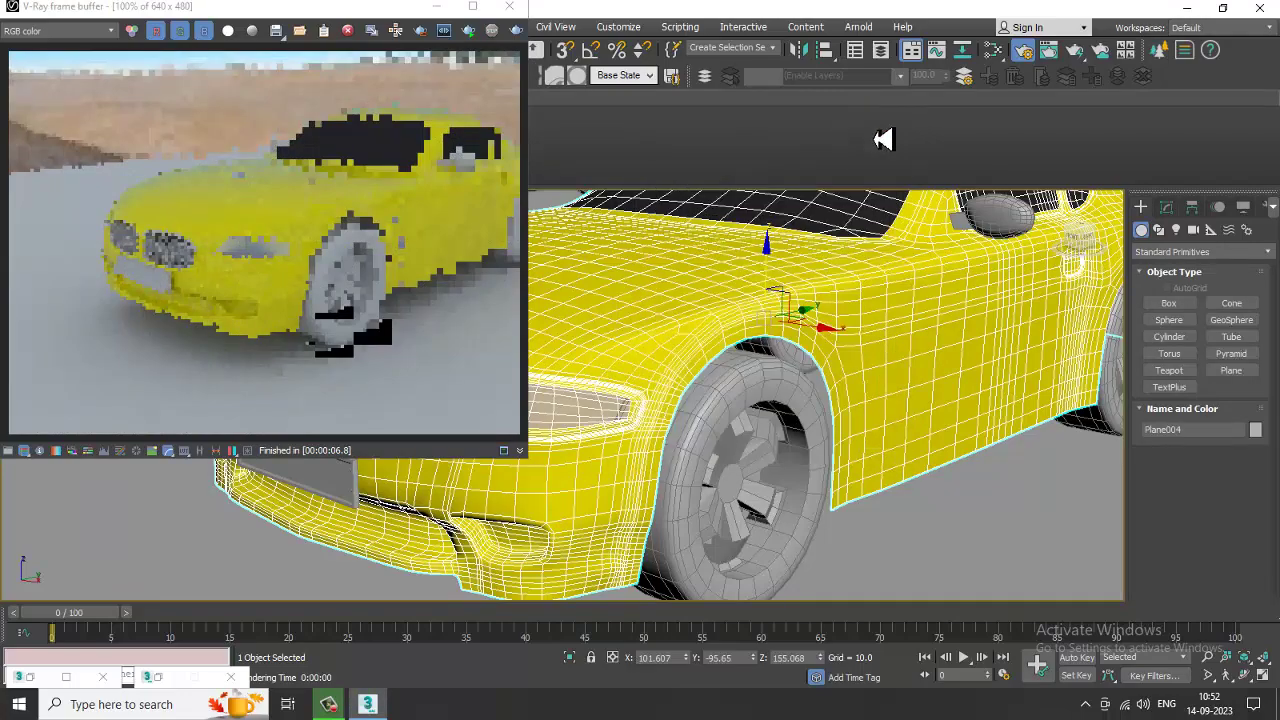
pyautogui.click(509, 6)
# Step: Frame the whole car from the front three-quarter side, clear the selection and turn off the edged-faces display
pyautogui.scroll(-6, 790, 368)
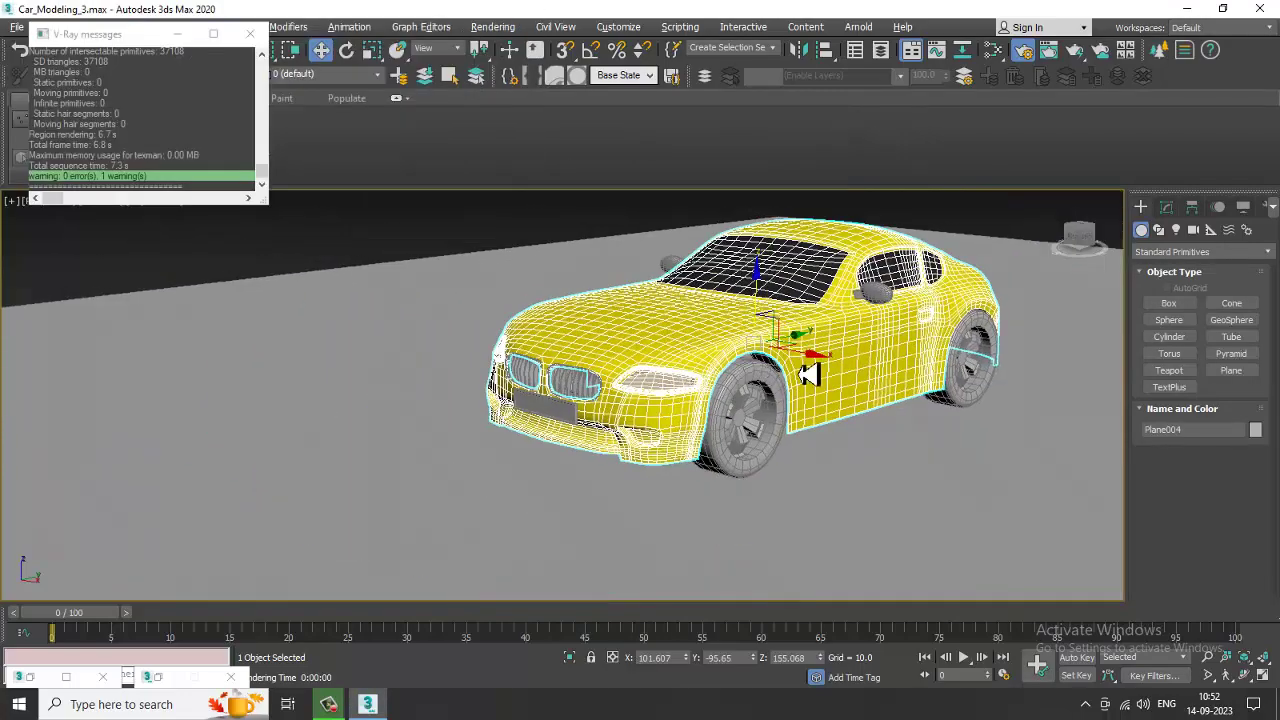
pyautogui.scroll(3, 650, 427)
pyautogui.moveTo(634, 427)
pyautogui.mouseDown(button='middle')
pyautogui.moveTo(594, 426)
pyautogui.moveTo(616, 409)
pyautogui.mouseUp(button='middle')
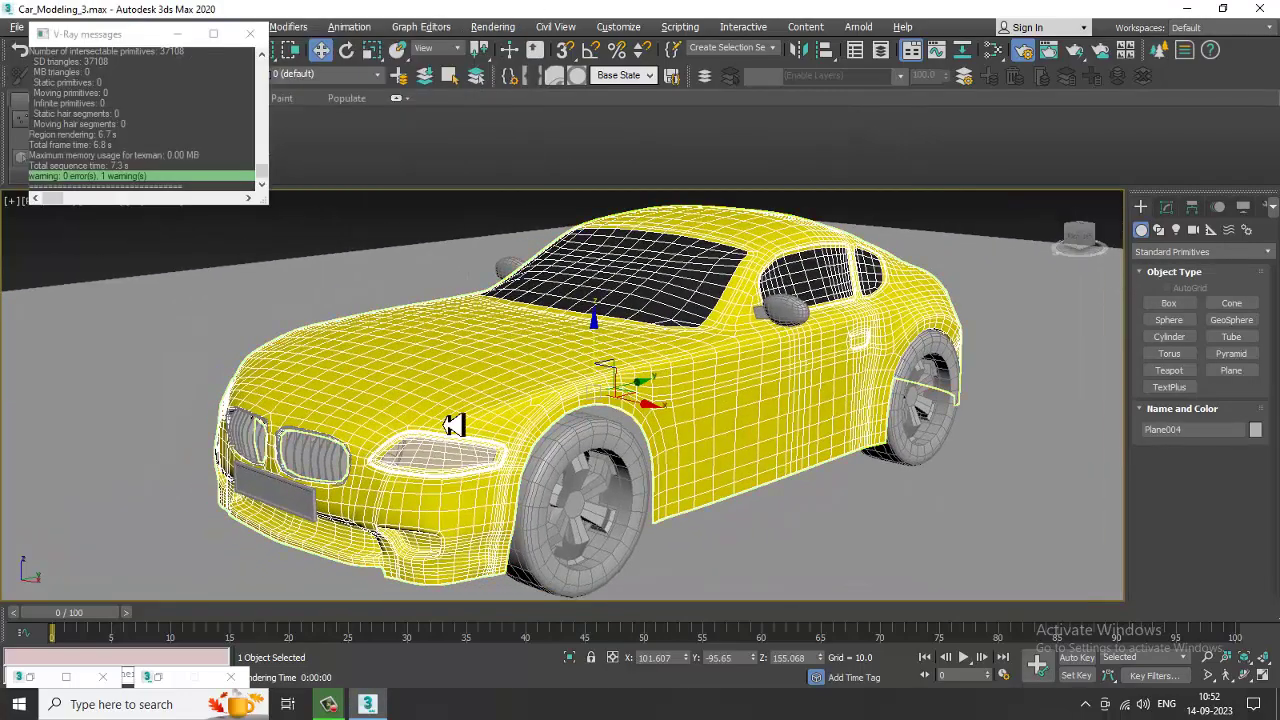
pyautogui.keyDown('alt'); pyautogui.moveTo(445, 426); pyautogui.dragTo(511, 432, button='middle'); pyautogui.keyUp('alt')
pyautogui.scroll(-1, 537, 435)
pyautogui.scroll(-2, 547, 435)
pyautogui.click(392, 257)
pyautogui.scroll(3, 457, 450)
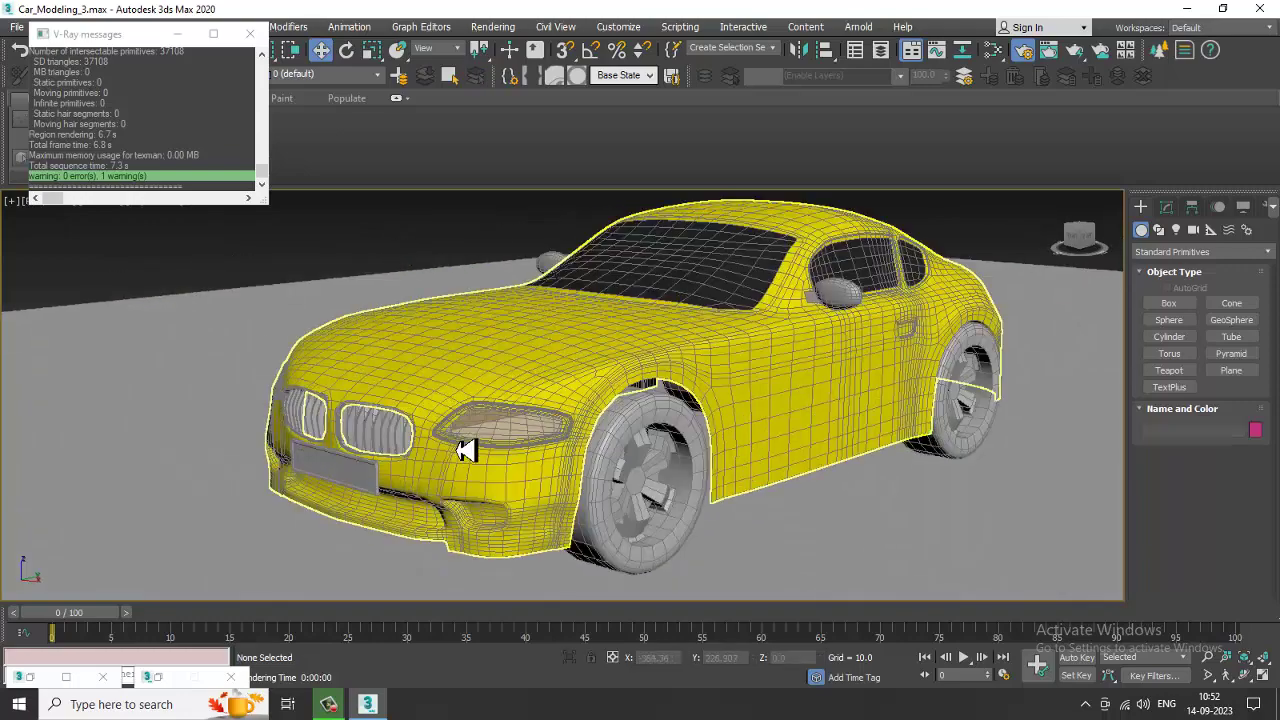
pyautogui.press('F4')
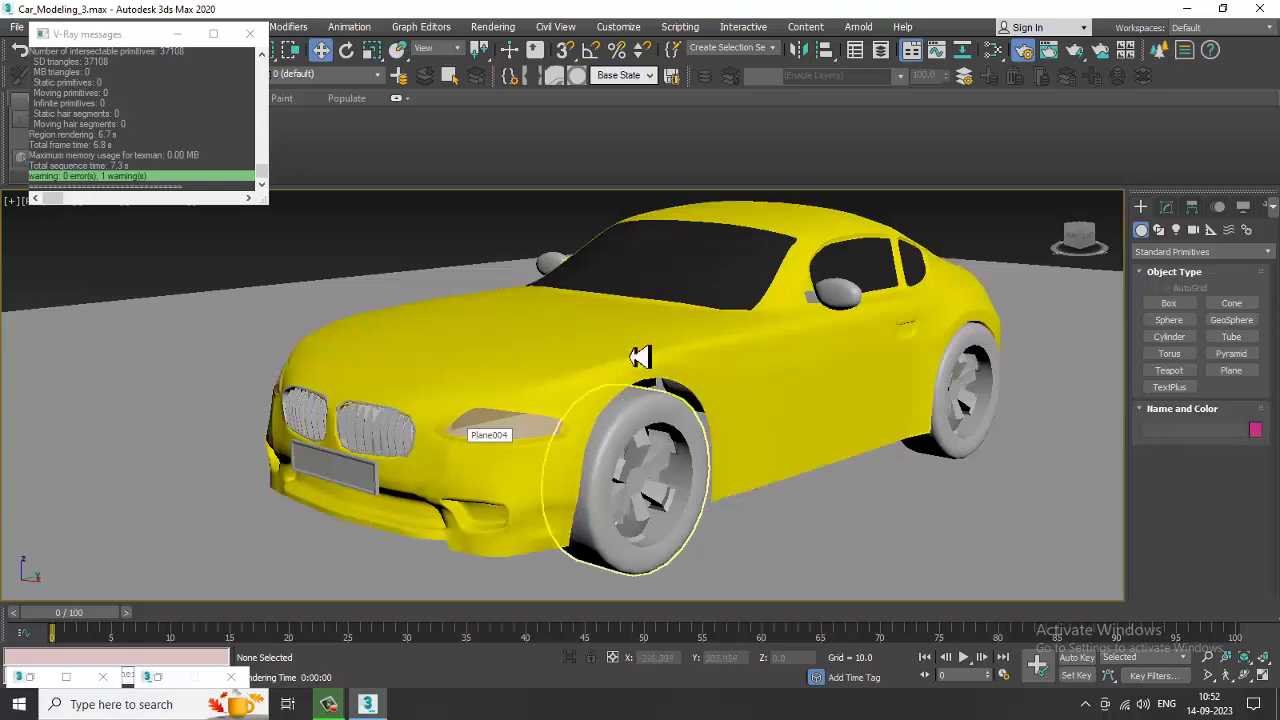
# Step: Render the whole car in the reframed view with the desert environment and dismiss the result
pyautogui.click(493, 27)
pyautogui.click(530, 64)
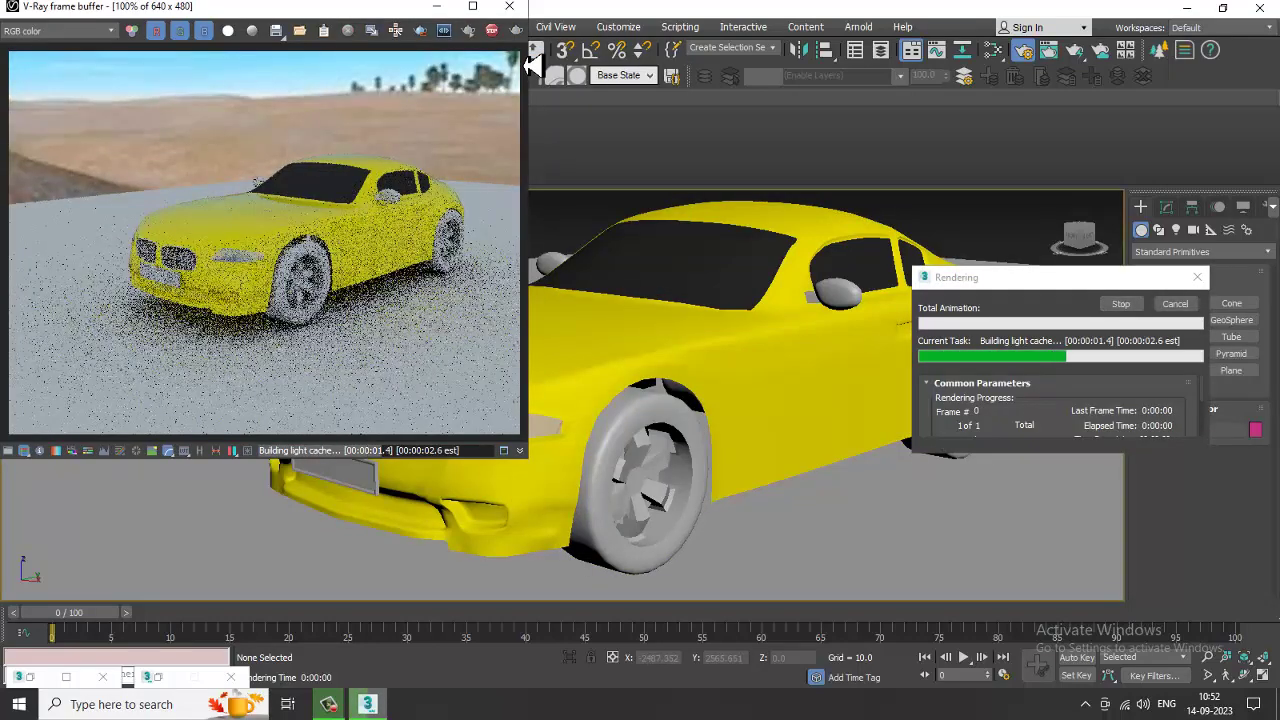
pyautogui.click(509, 7)
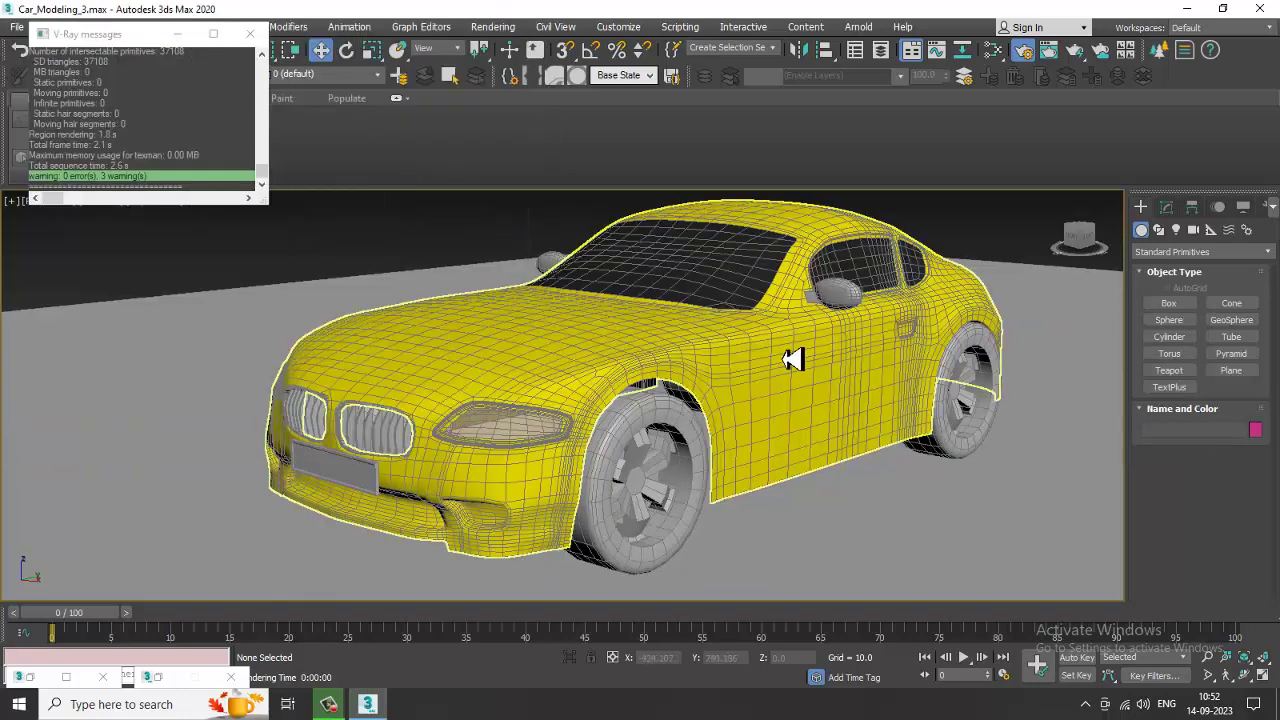
pyautogui.moveTo(791, 363); pyautogui.dragTo(784, 376, button='middle')
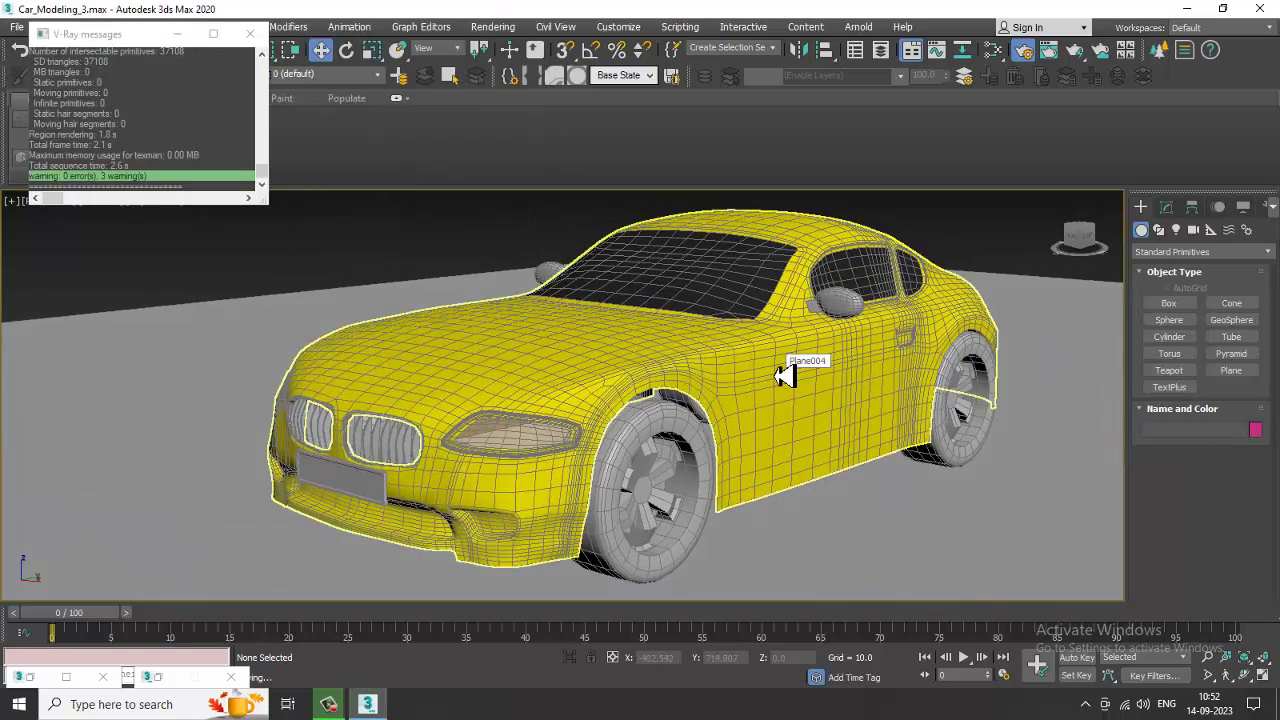